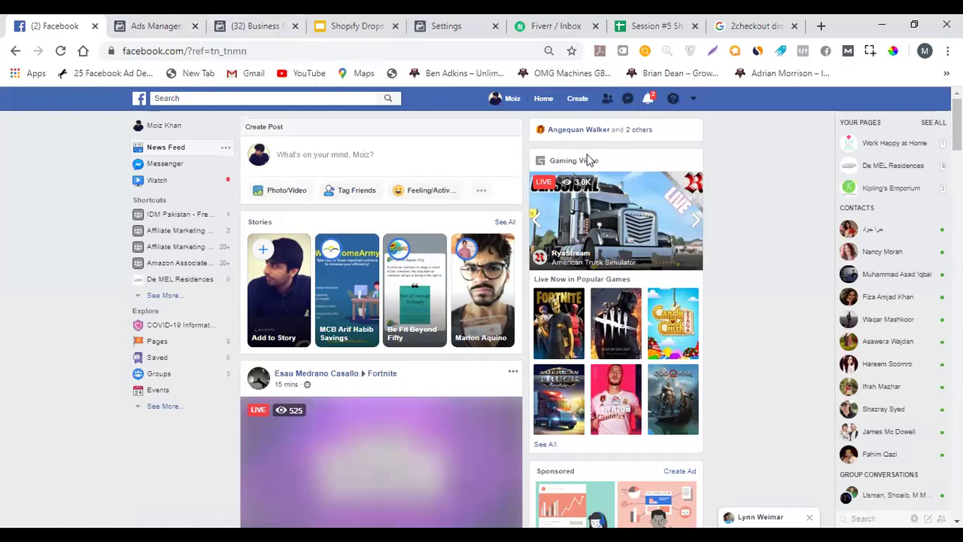
Glance at the ad accounts and Business Manager pages, and show slide 136 of the Shopify Dropshipping presentation about assigning people roles
click(184, 18)
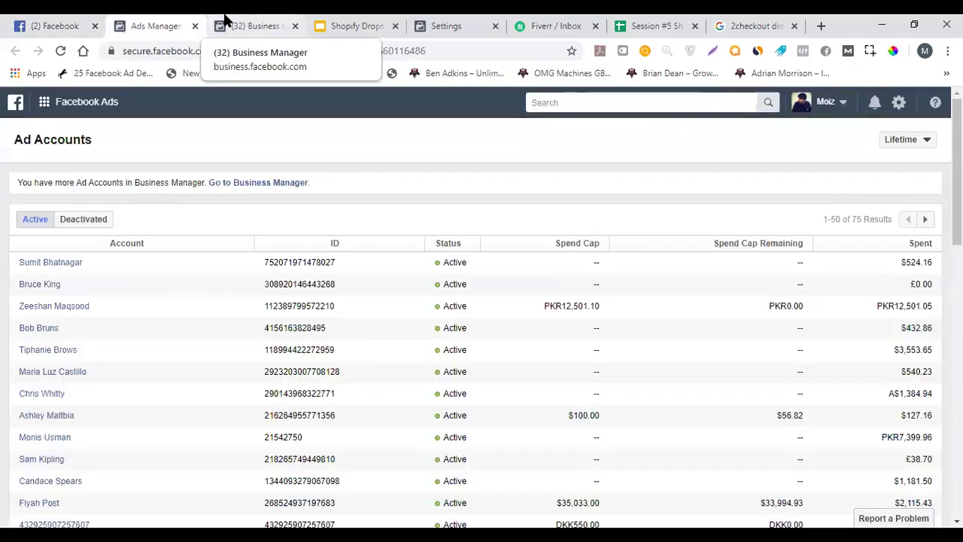
click(252, 19)
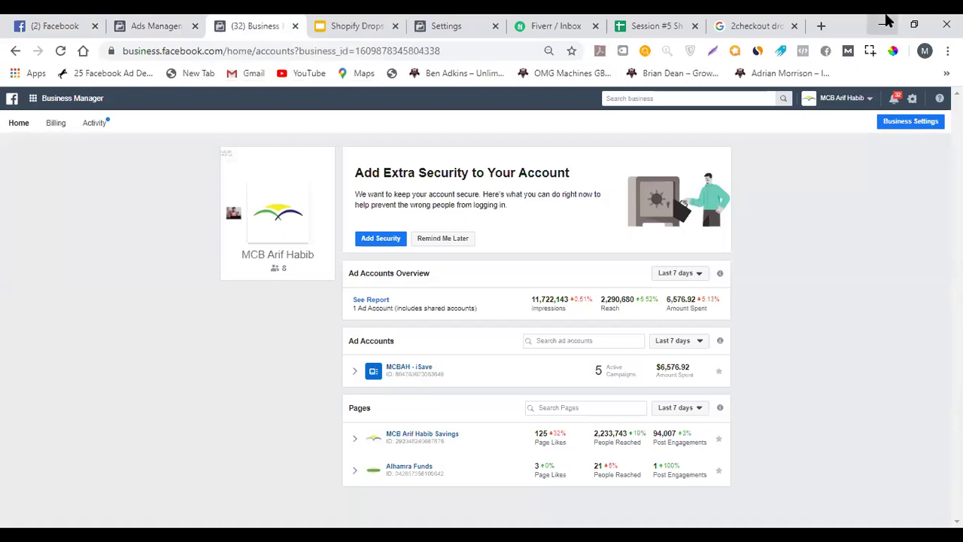
click(372, 21)
scroll(104, 338, down, 1)
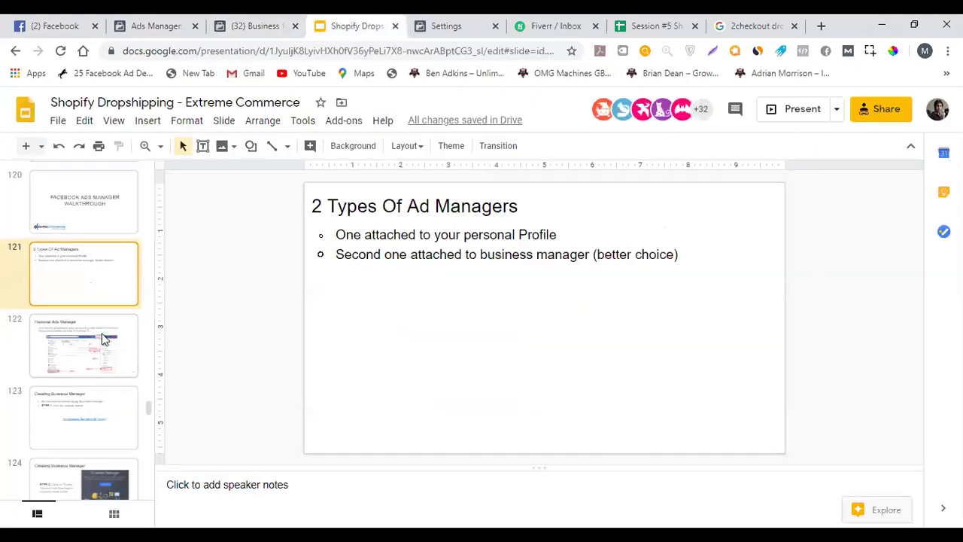
scroll(104, 338, down, 12)
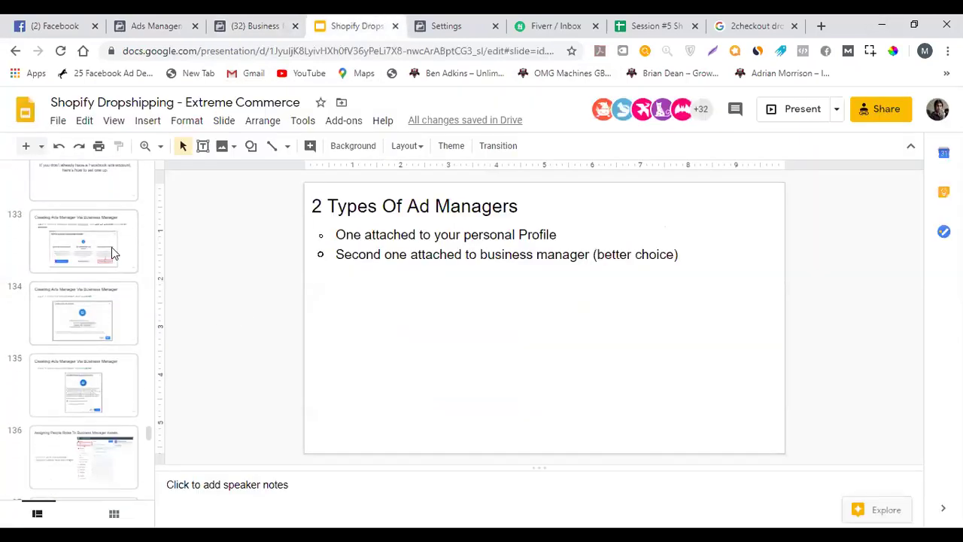
click(111, 246)
scroll(111, 246, down, 2)
click(94, 253)
click(111, 319)
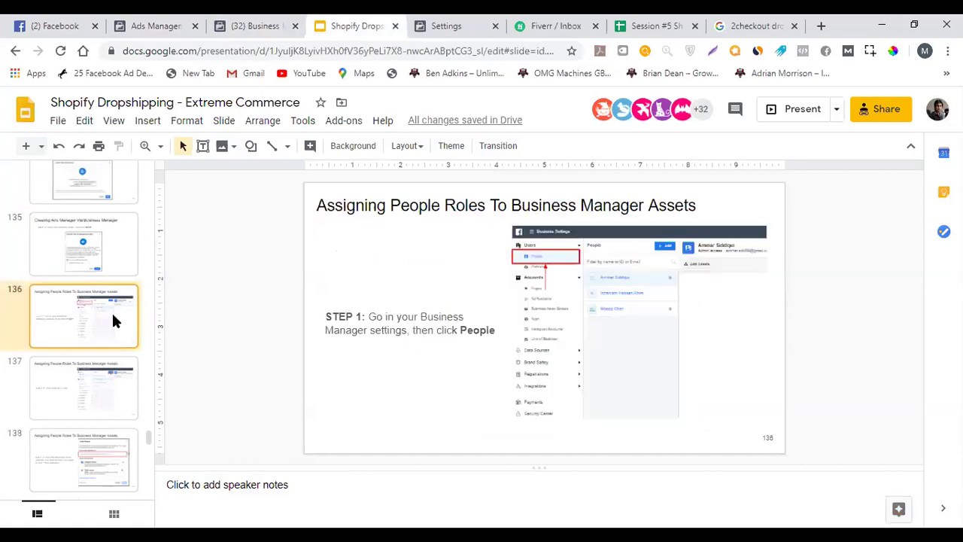
Go back through the Creating Ads Manager slides to slide 132 about setting up a Facebook ads account
scroll(98, 311, up, 2)
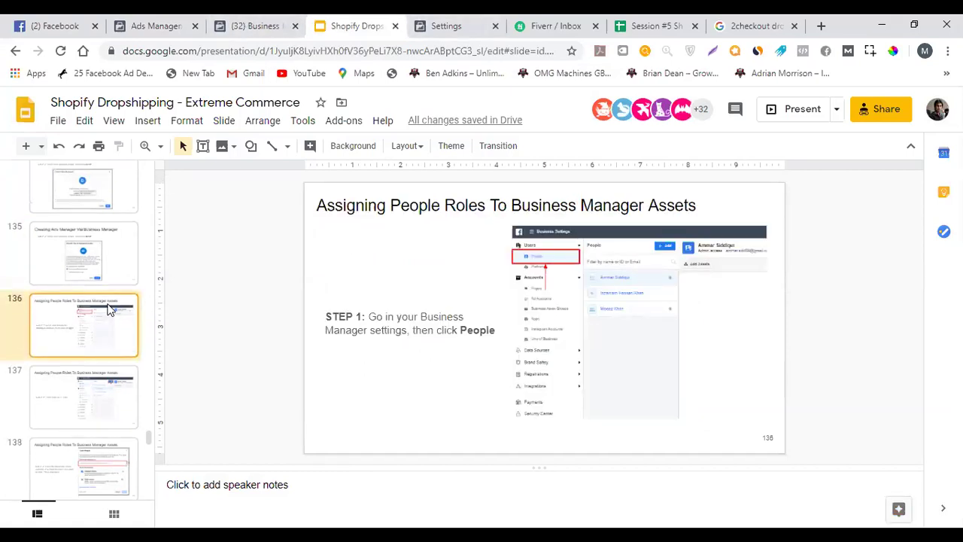
click(95, 252)
scroll(103, 291, up, 4)
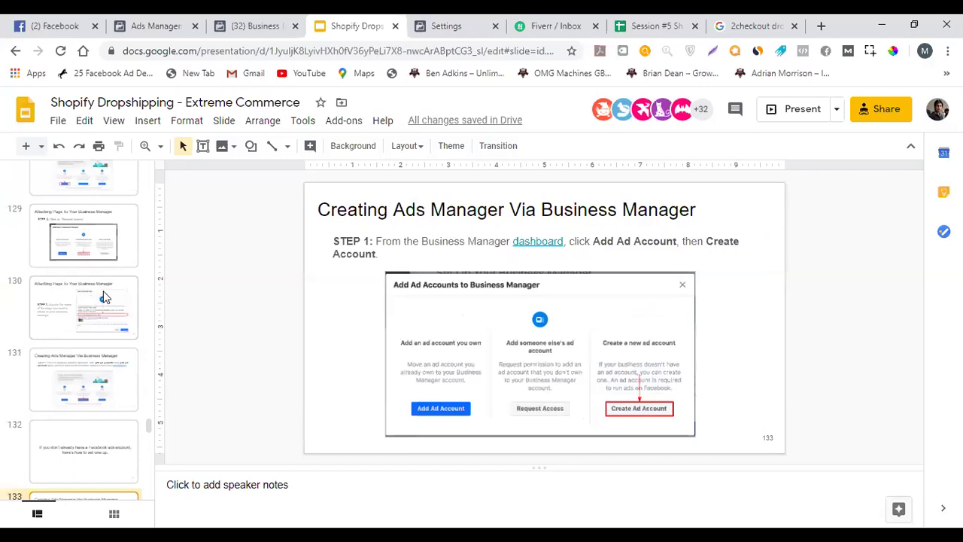
scroll(100, 256, down, 2)
click(114, 303)
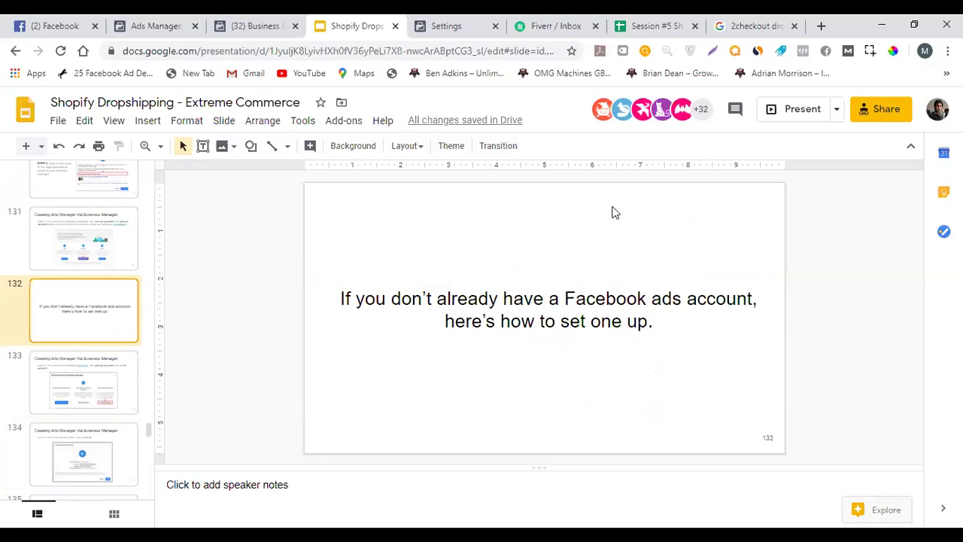
Review slide 133 on creating an ad account and slides 138 to 140 on assigning roles to Business Manager assets
click(95, 353)
scroll(101, 316, down, 8)
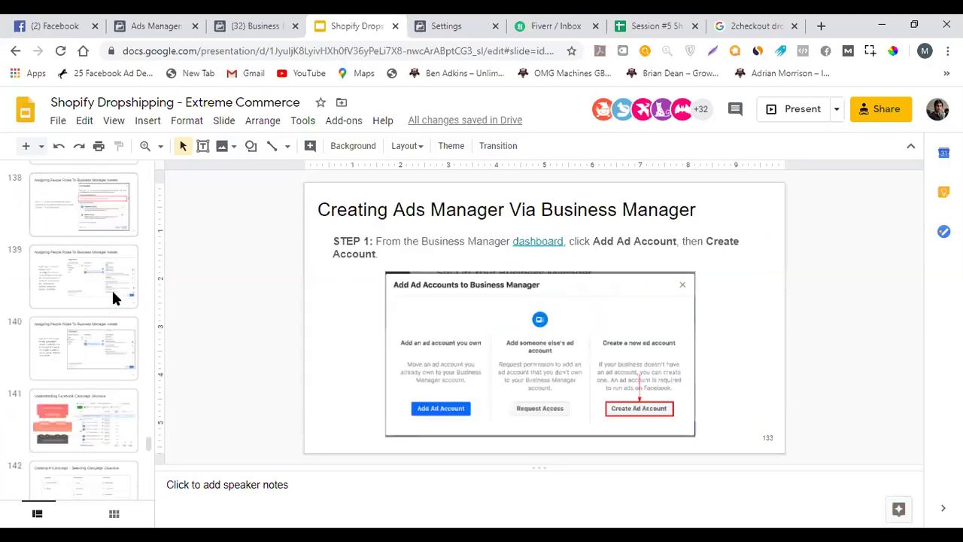
click(119, 331)
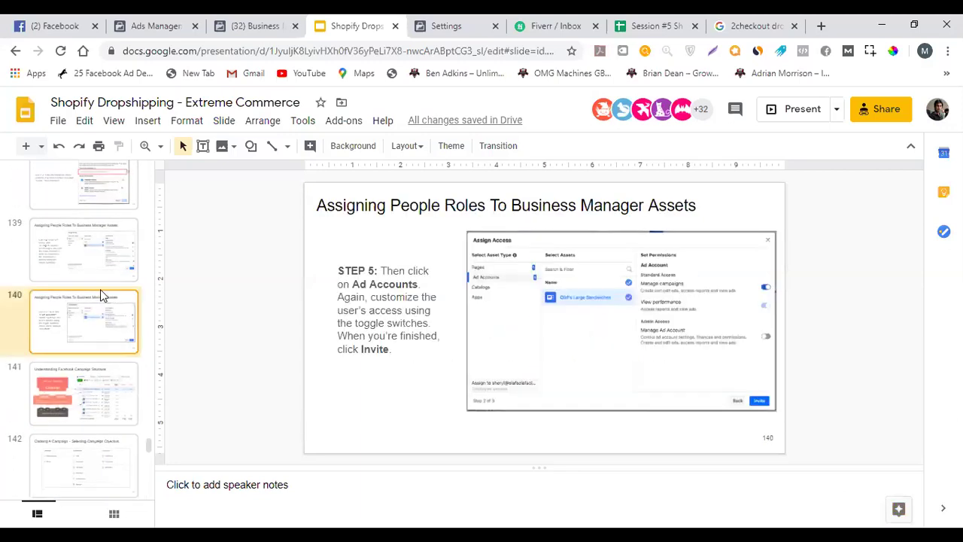
scroll(75, 301, up, 2)
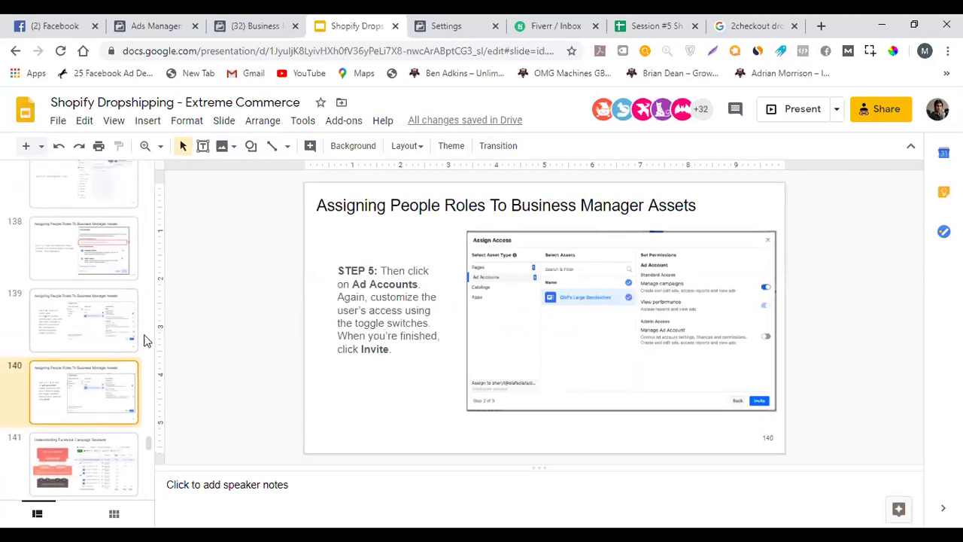
click(99, 266)
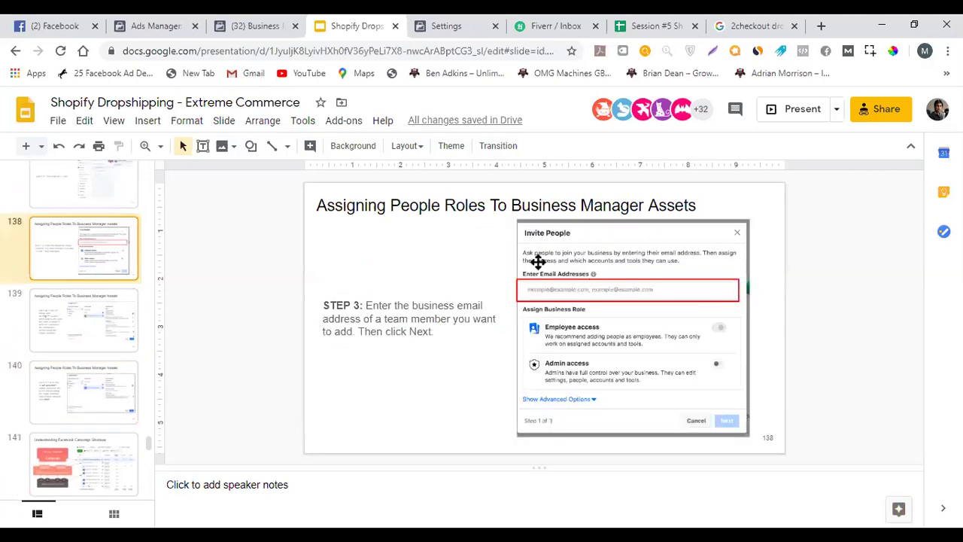
click(132, 322)
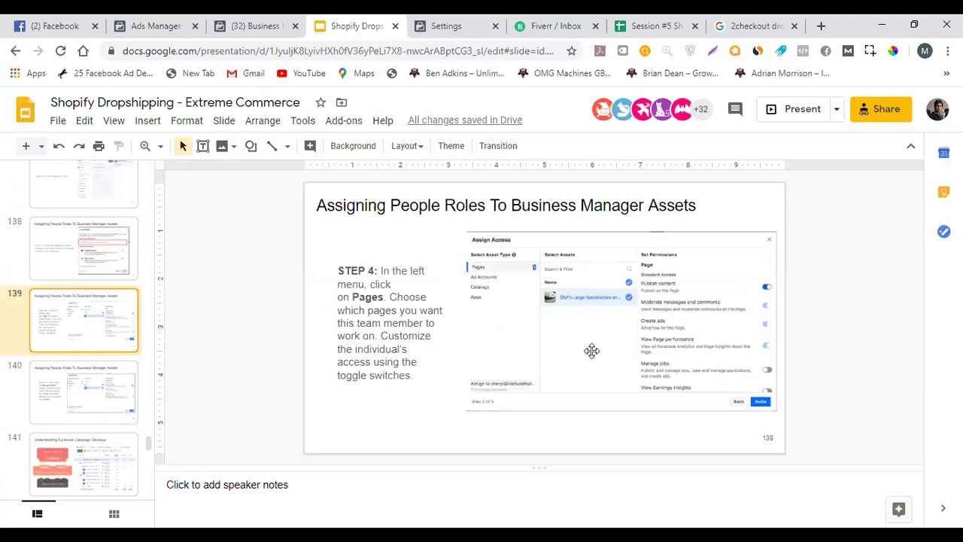
click(85, 389)
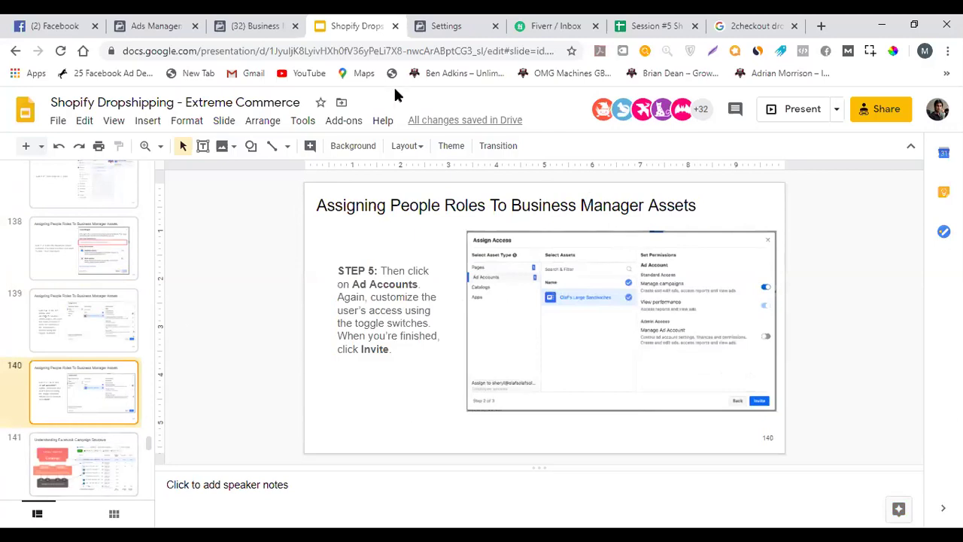
Find the presenter's own account by name in the Facebook Ad Accounts list and open its campaigns in Ads Manager
click(265, 23)
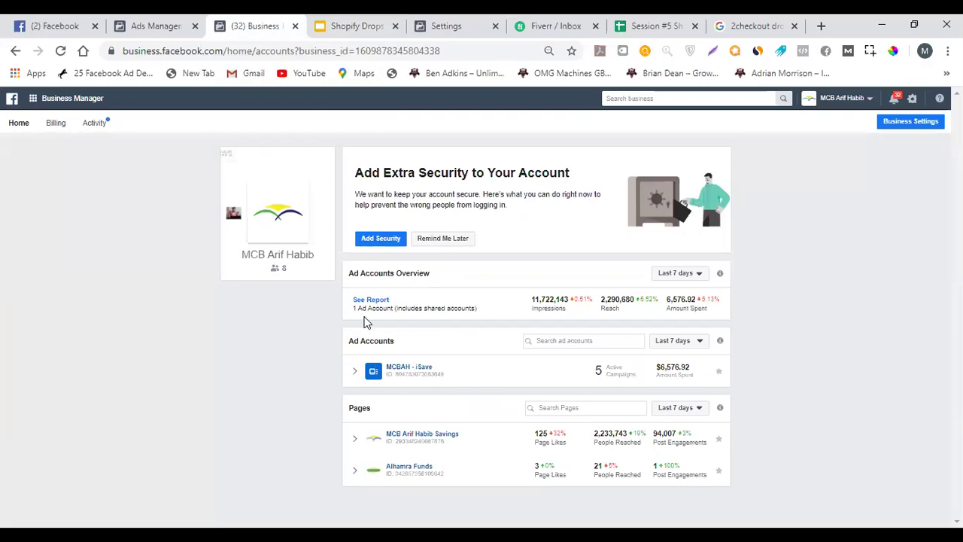
click(160, 23)
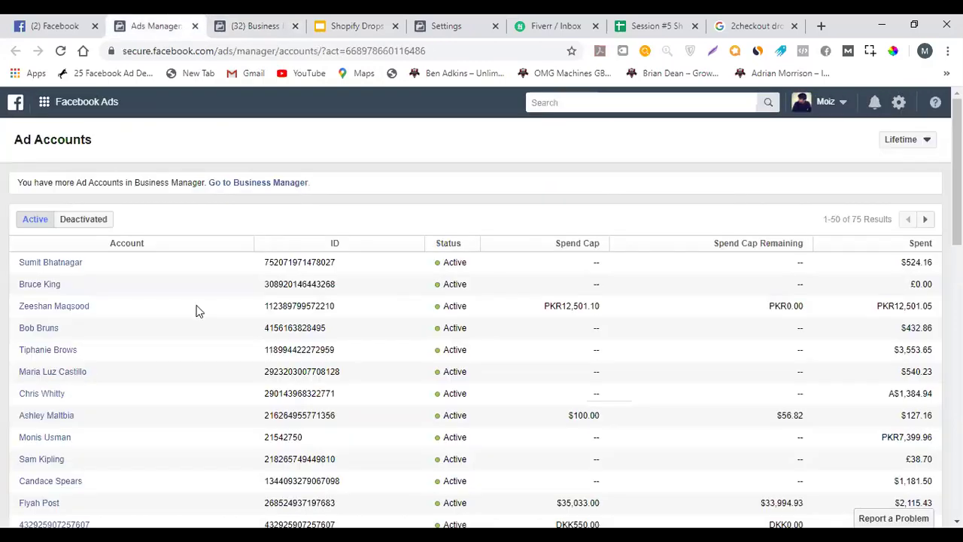
key(ctrl+f)
text(moiz)
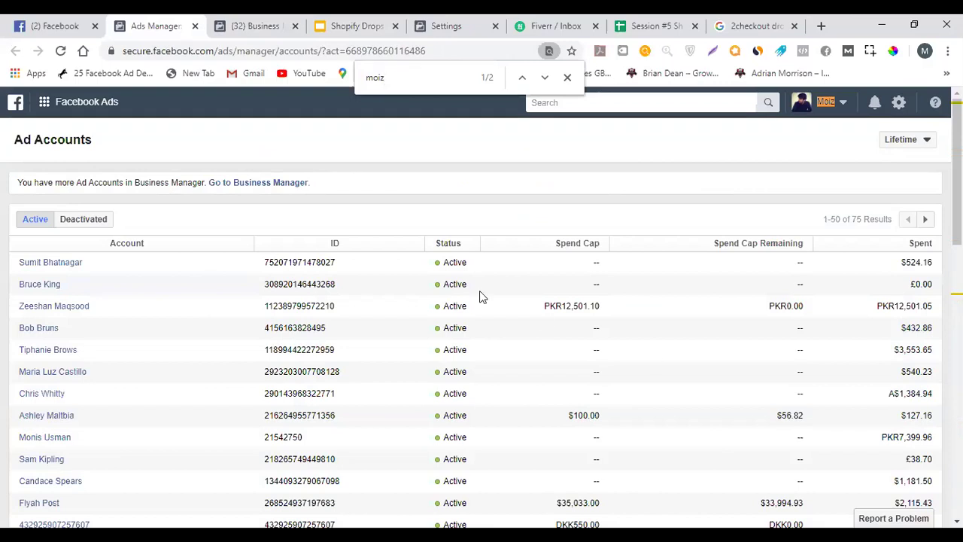
click(545, 78)
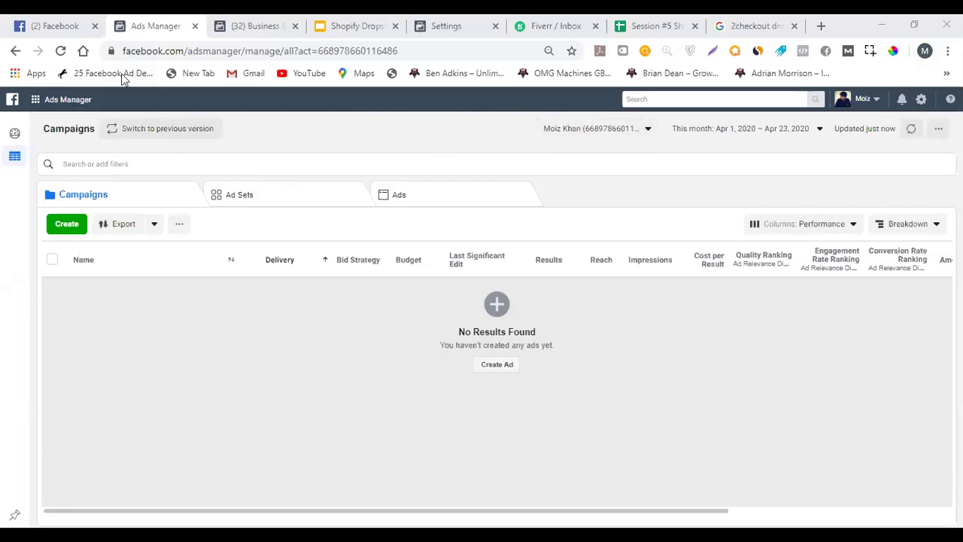
Look through the full list of Ads Manager tools, covering the Shortcuts, Manage Business, Advertise, and Analyze and Report groups
click(56, 103)
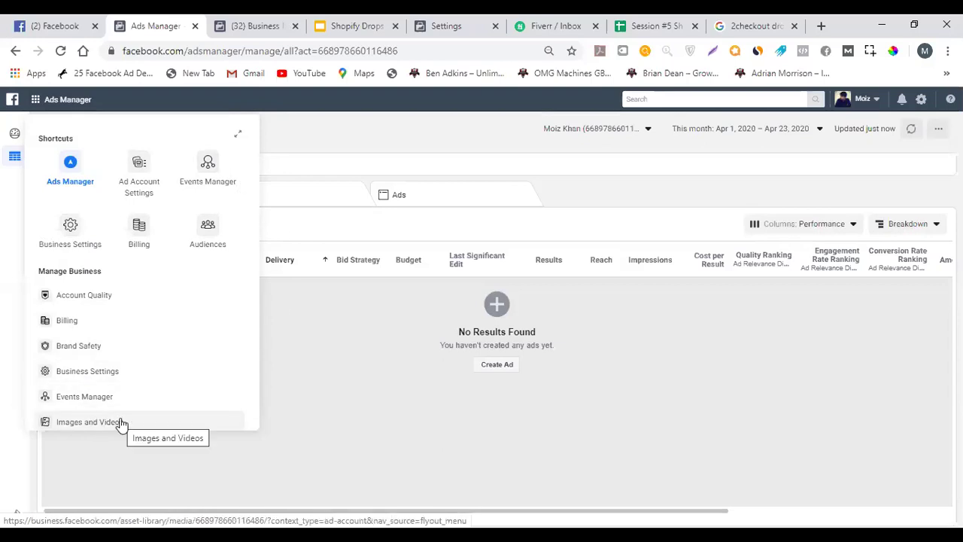
scroll(134, 331, down, 2)
scroll(128, 312, up, 2)
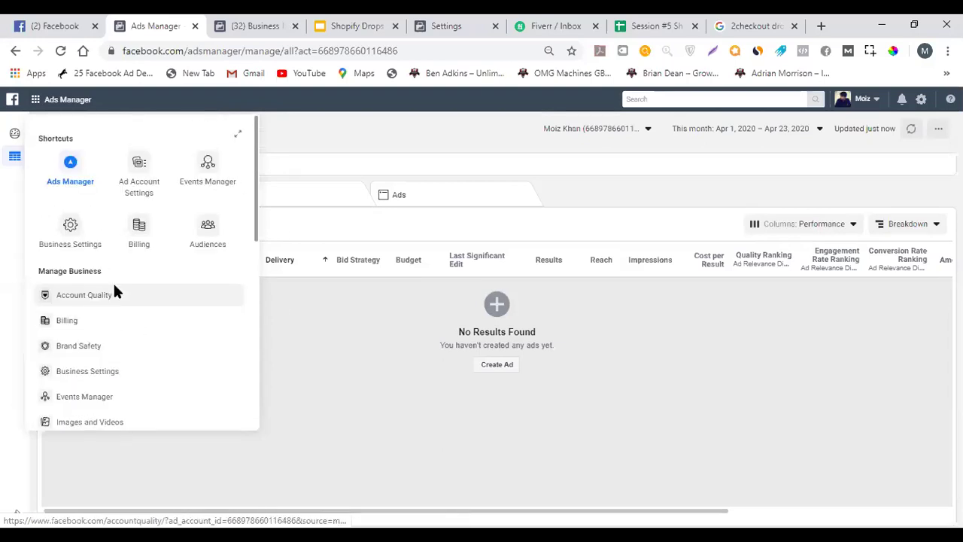
scroll(115, 292, down, 3)
scroll(93, 252, up, 2)
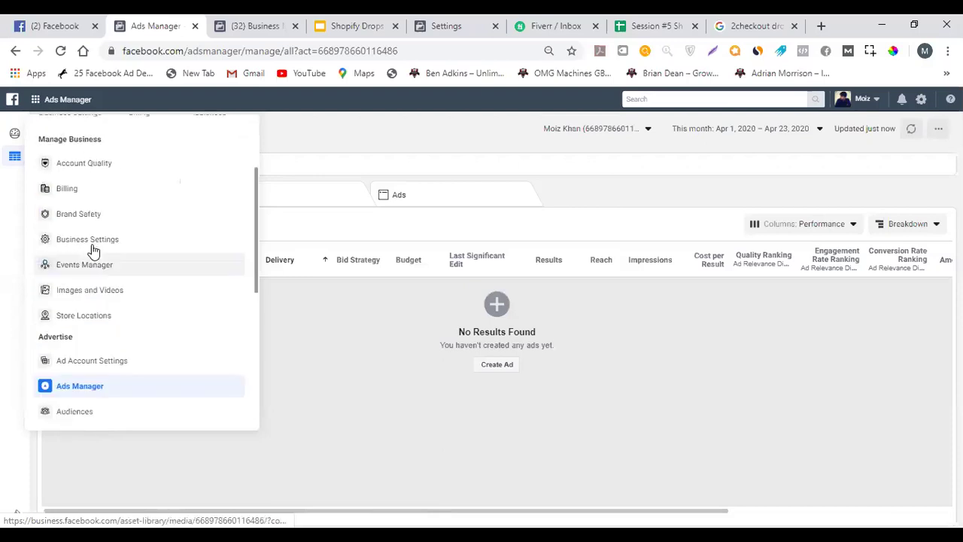
scroll(106, 331, down, 4)
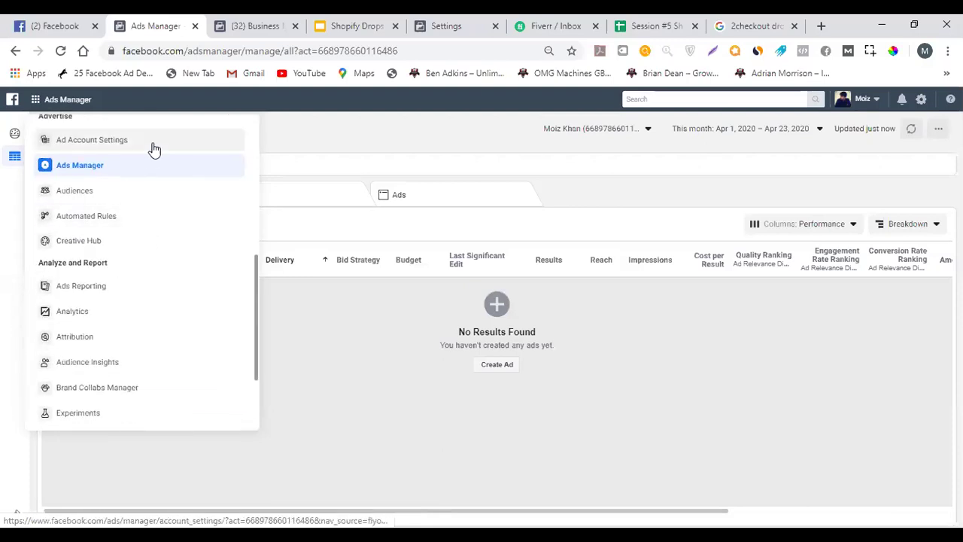
scroll(128, 233, down, 2)
scroll(181, 271, up, 5)
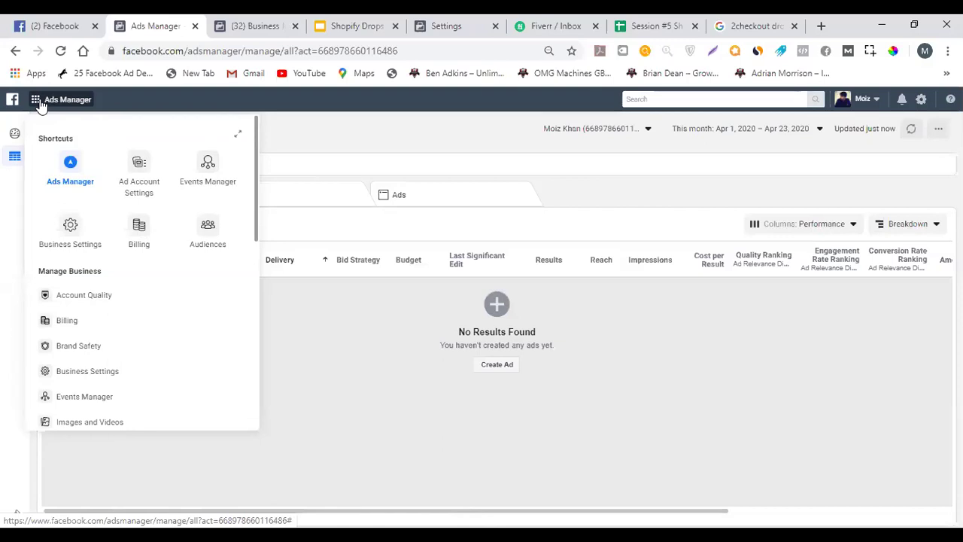
click(346, 117)
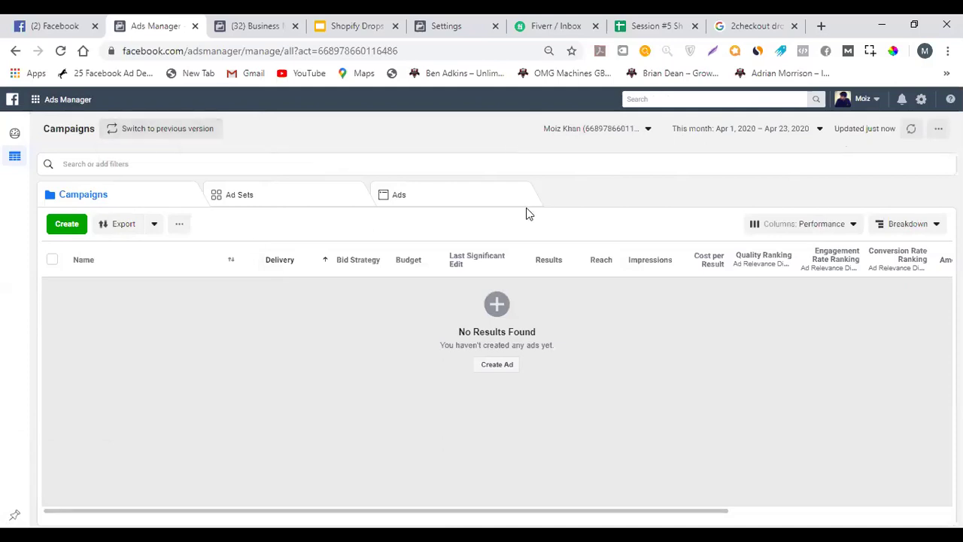
Switch Ads Manager to its previous version and return to the new version
click(125, 134)
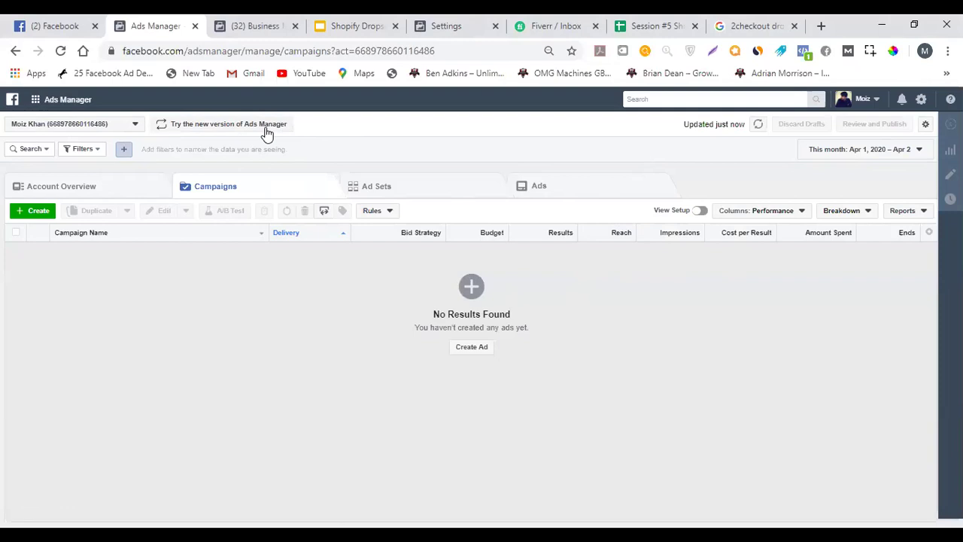
click(214, 129)
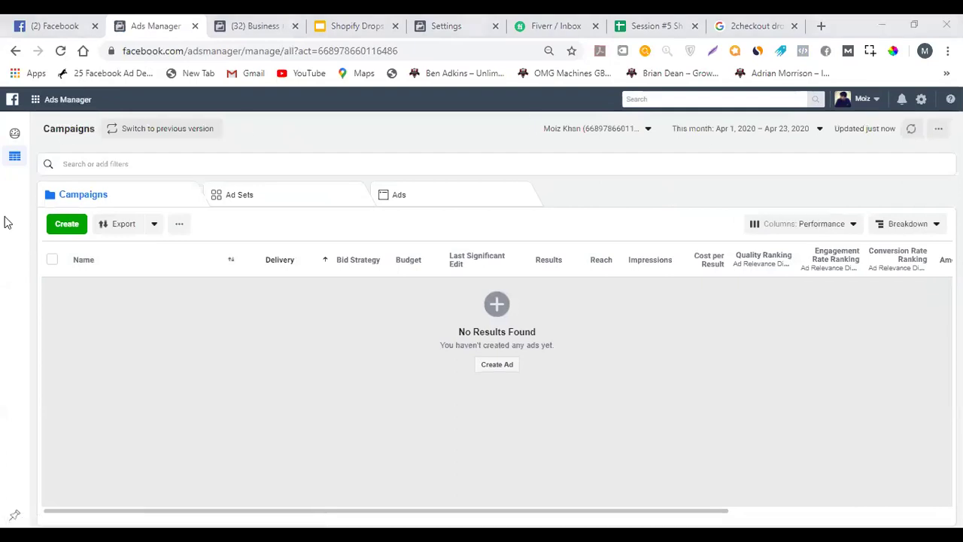
Highlight the ad account ID in the page address to compare it with the account selector
mouse_move(9, 211)
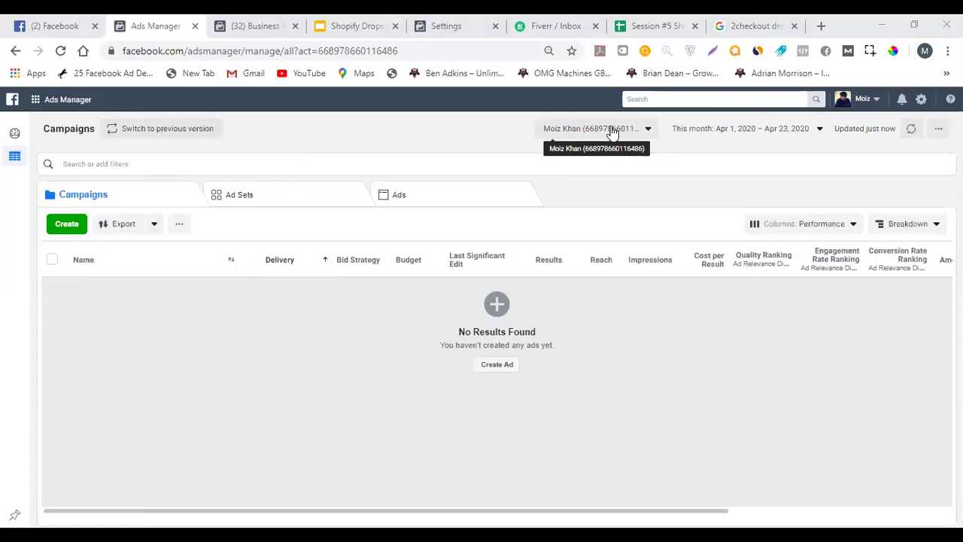
drag(397, 50, 317, 51)
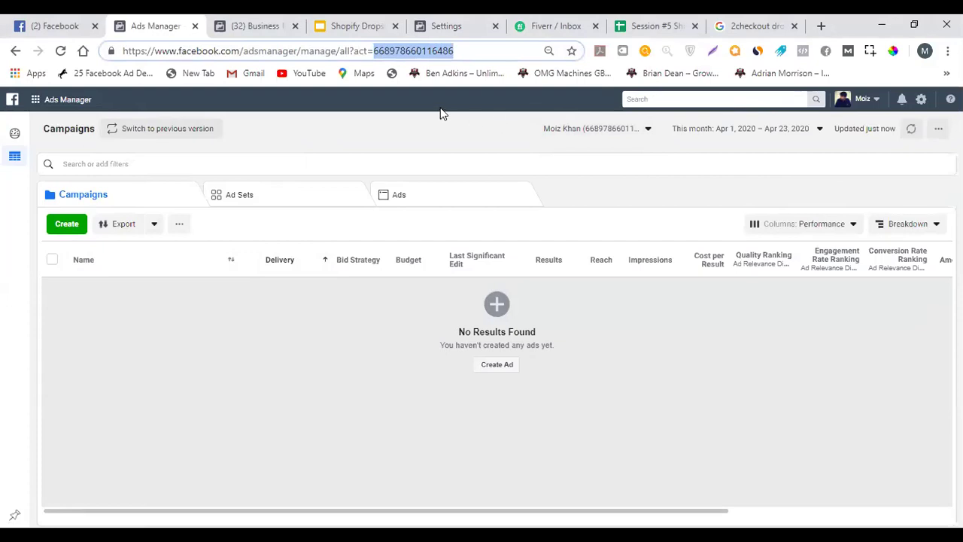
click(375, 51)
drag(375, 51, 482, 46)
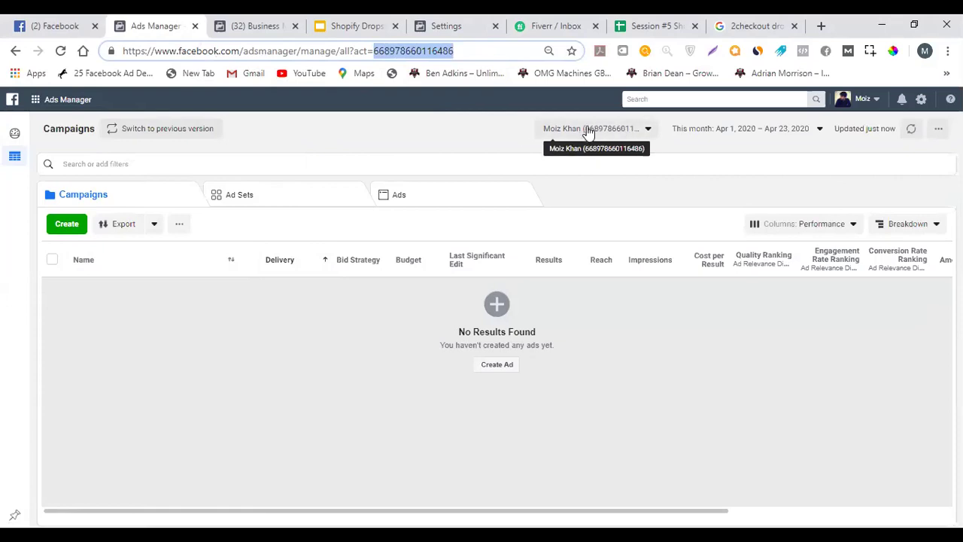
View the campaigns' date range presets and the additional Ads Manager options, leaving both without changing anything
click(749, 131)
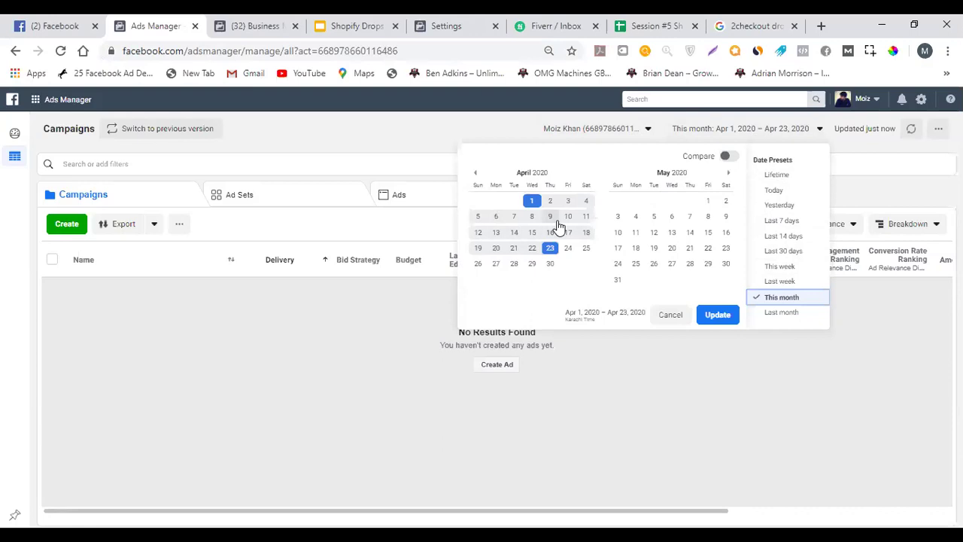
click(308, 426)
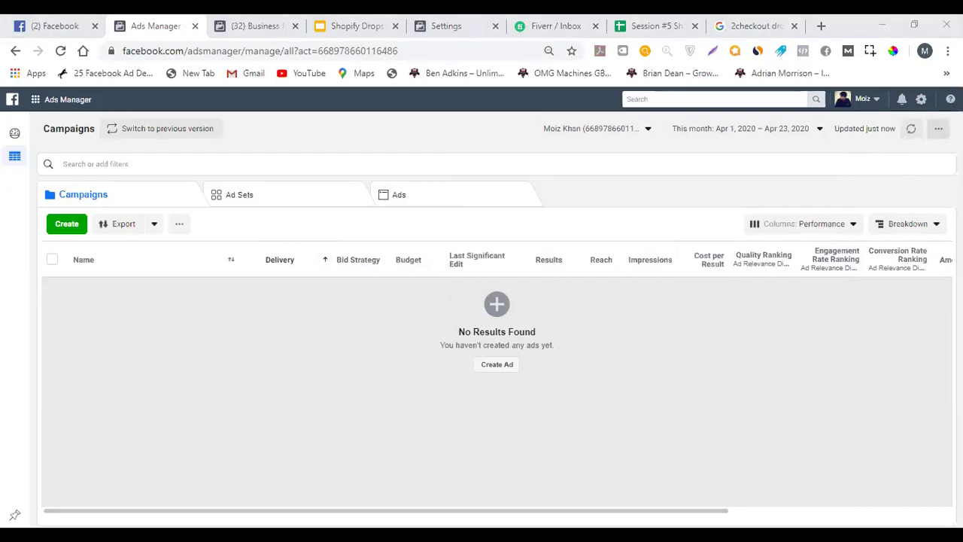
click(938, 128)
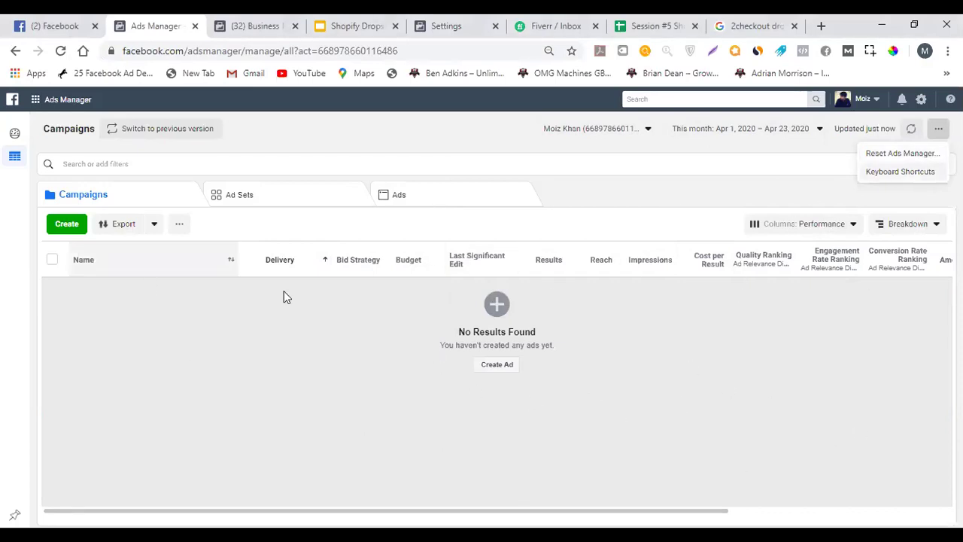
click(831, 195)
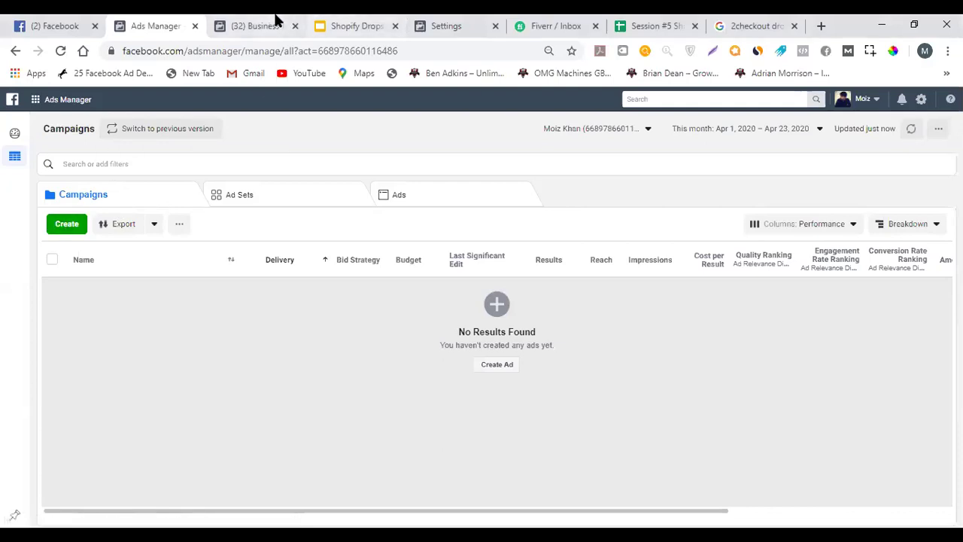
Move the presentation's browser tab directly after Ads Manager and show slide 141, Understanding Facebook Campaign Structure
drag(362, 19, 264, 18)
click(116, 453)
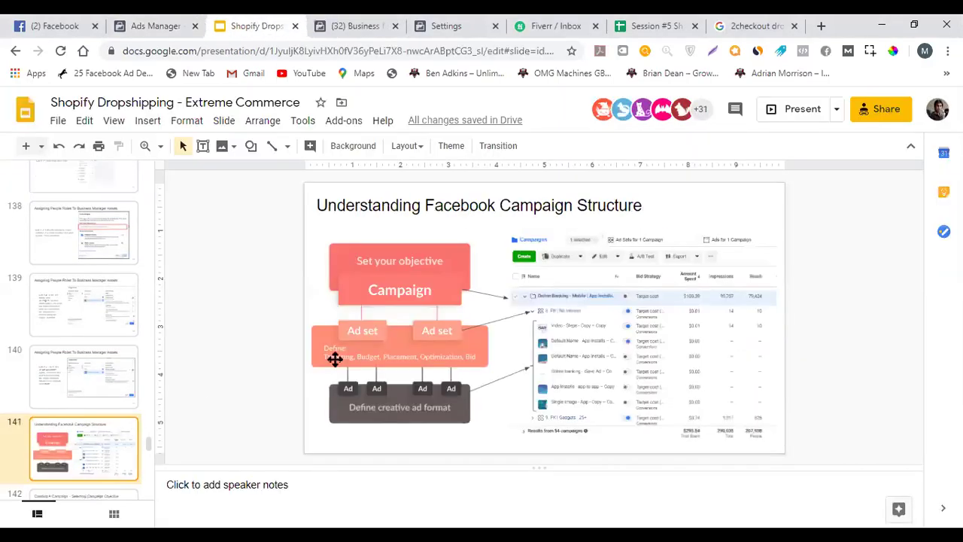
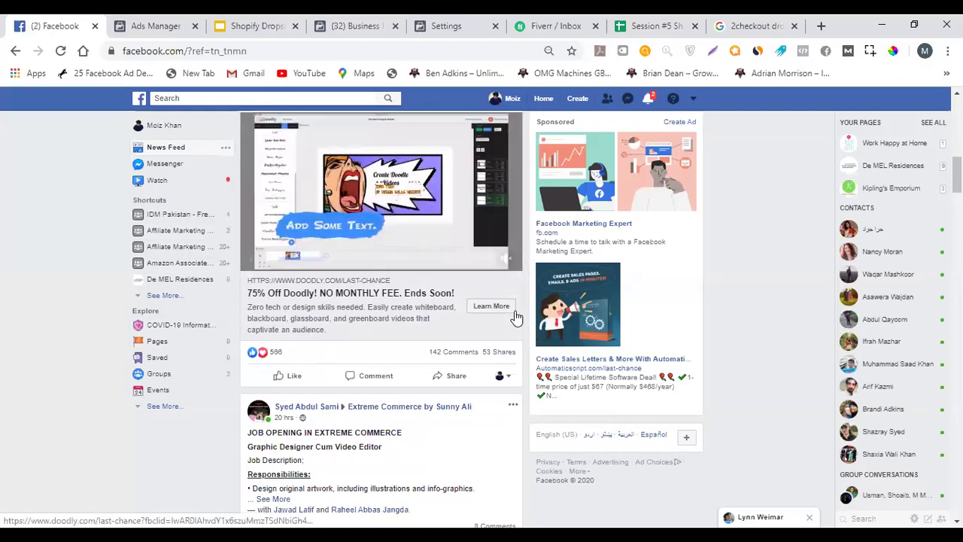
Examine the sponsored Doodly post in the Facebook news feed, from its call to action up to its ad text
scroll(513, 231, up, 1)
scroll(513, 230, up, 1)
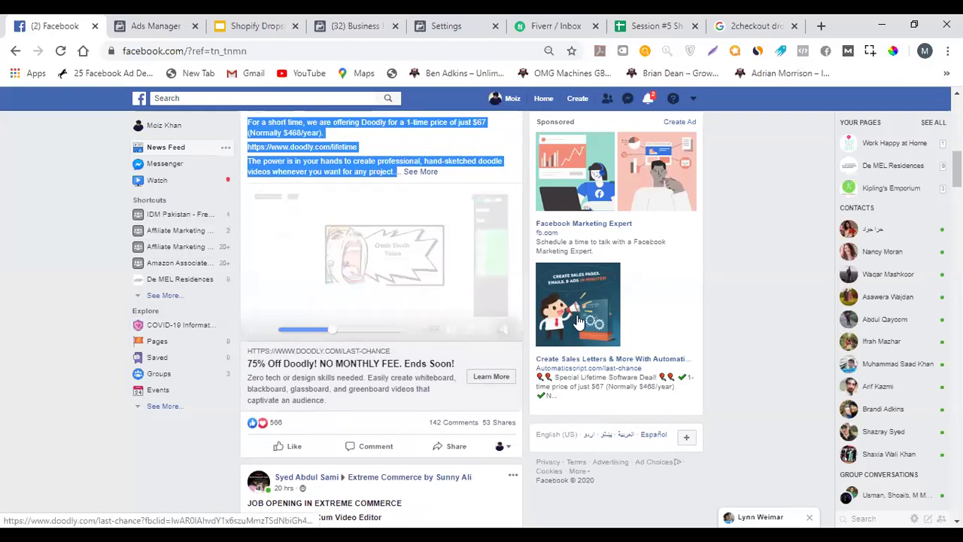
scroll(425, 229, up, 1)
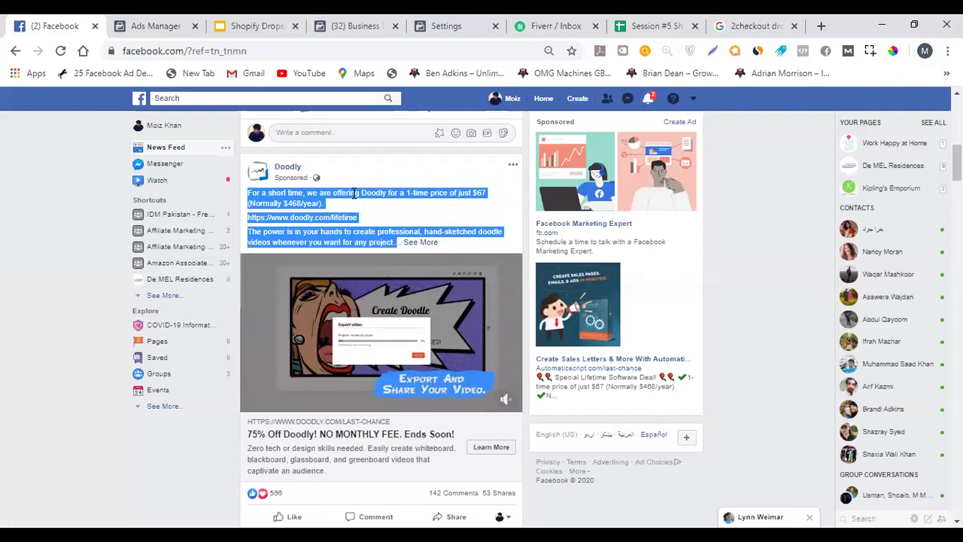
Start creating a new campaign in the first Ads Manager account and point out the prompt to choose an objective
click(156, 23)
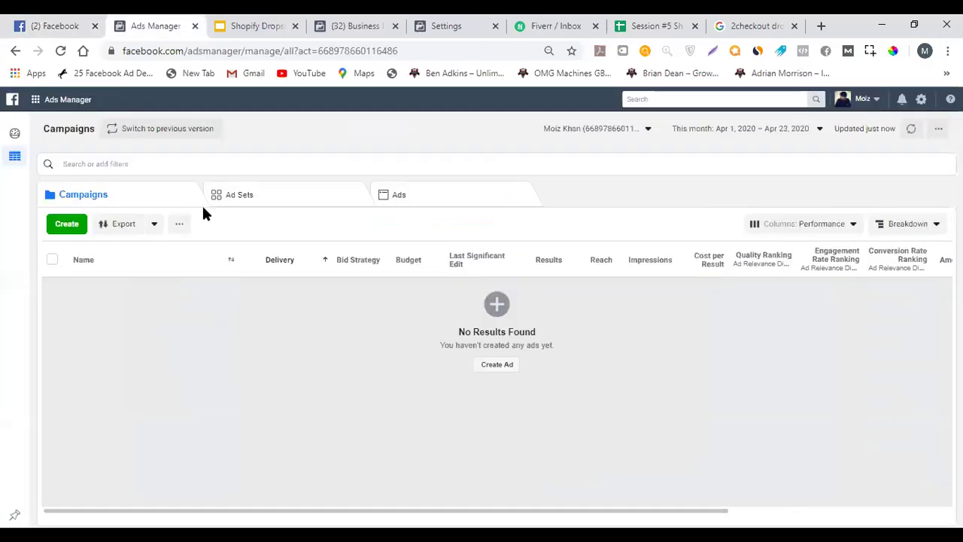
click(73, 225)
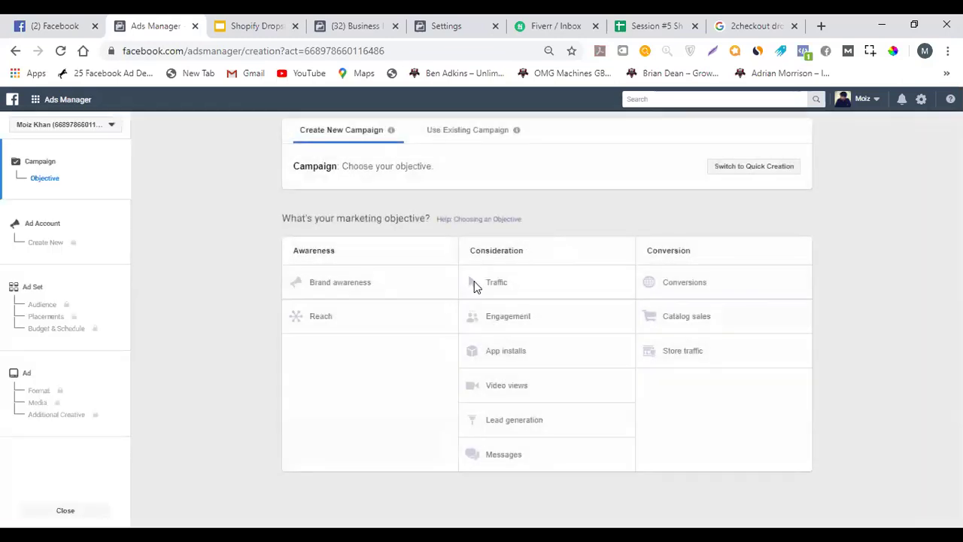
drag(354, 168, 448, 167)
Highlight the Awareness, Consideration and Conversion category headings among the marketing objectives, then clear the highlight
click(361, 252)
double_click(505, 256)
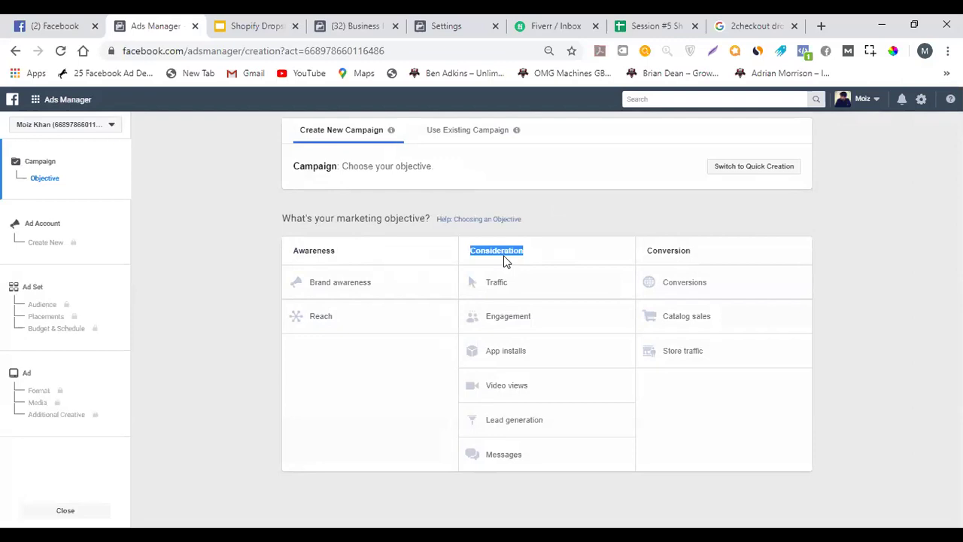
double_click(678, 252)
double_click(334, 251)
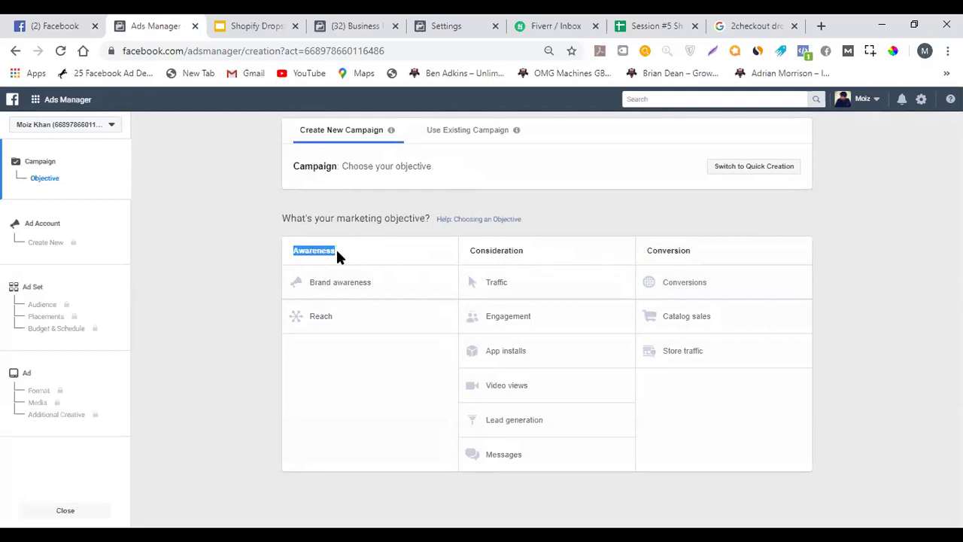
double_click(502, 253)
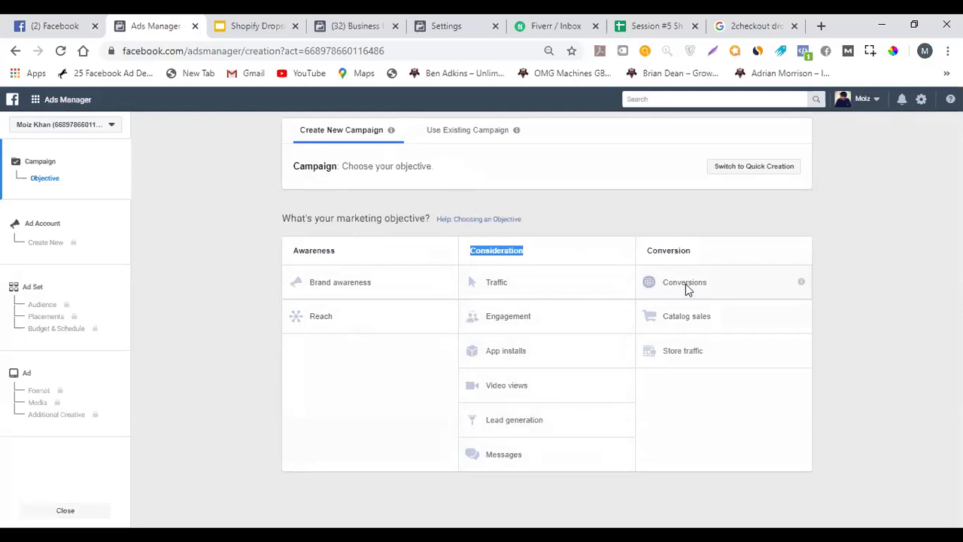
click(902, 283)
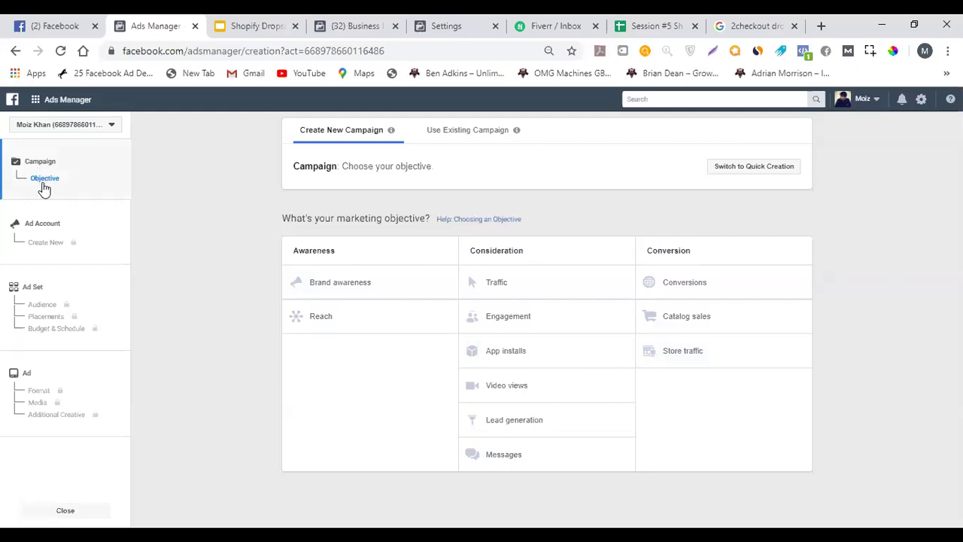
Open the MCBAH - iSave ad account from Business Manager and move its browser tab directly after the first Ads Manager tab
click(348, 22)
click(406, 366)
drag(316, 22, 256, 21)
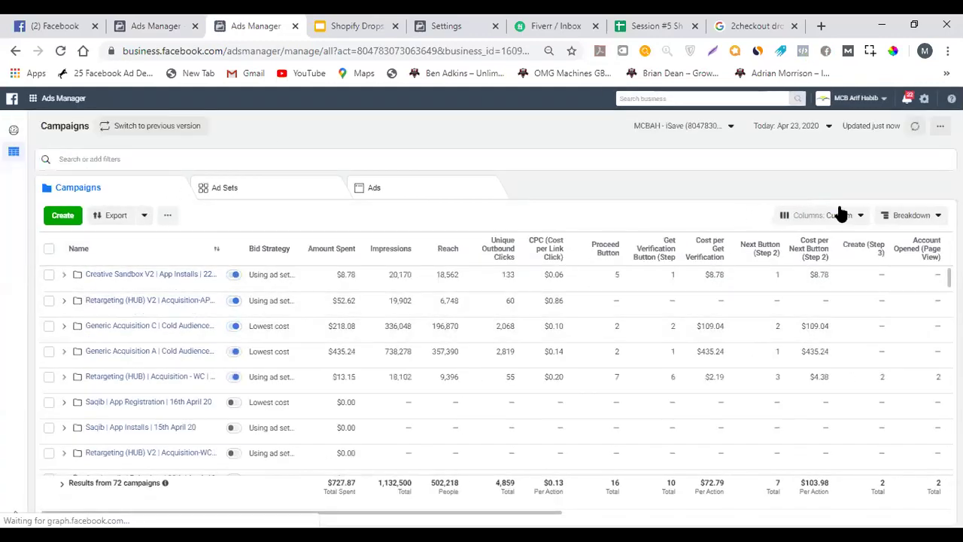
Change the campaign table's columns to the Performance preset
click(846, 218)
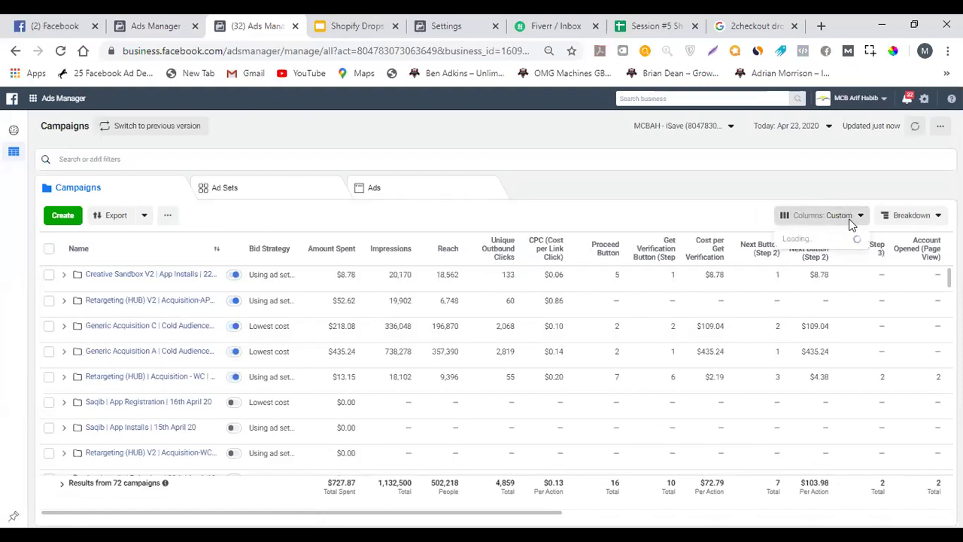
click(811, 234)
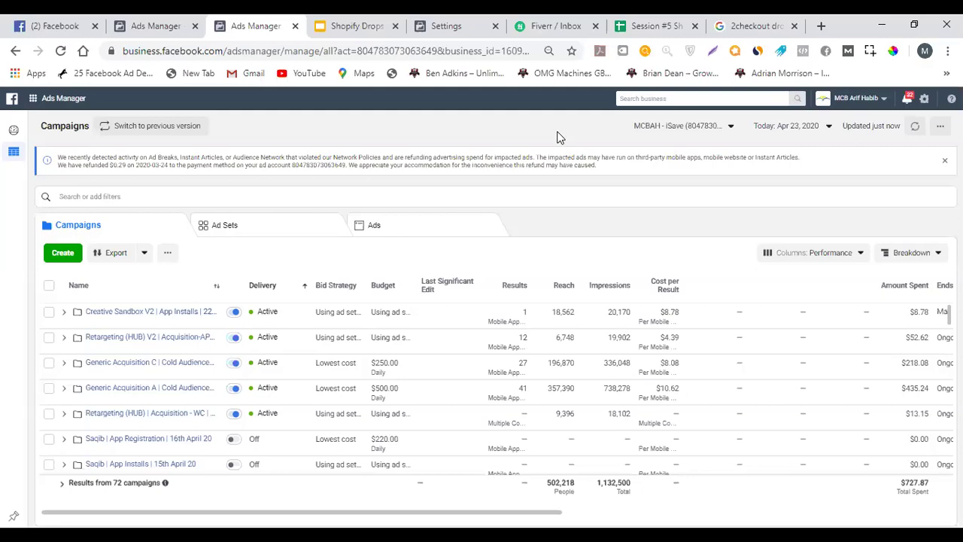
Revisit the objective selection page and the campaign structure slide, and return to the MCBAH - iSave campaigns
click(200, 18)
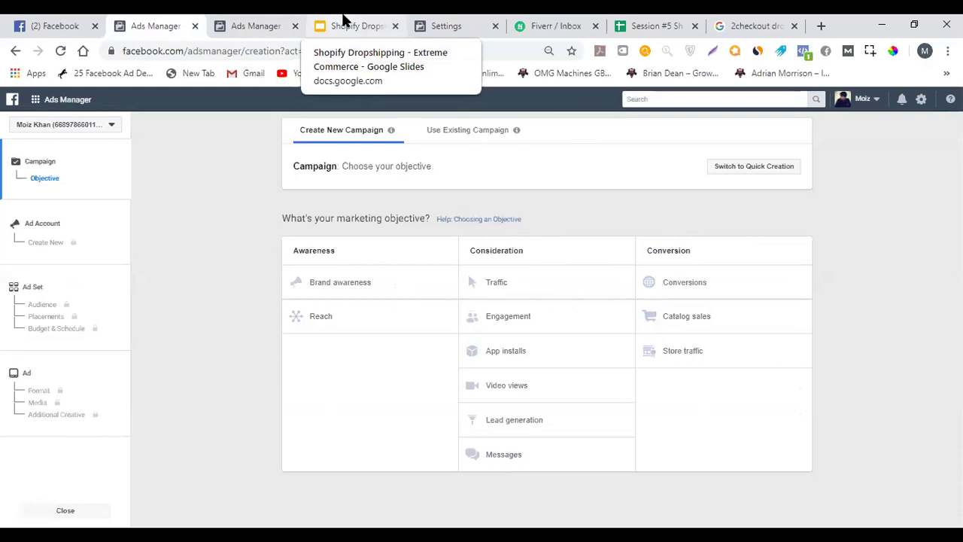
click(351, 25)
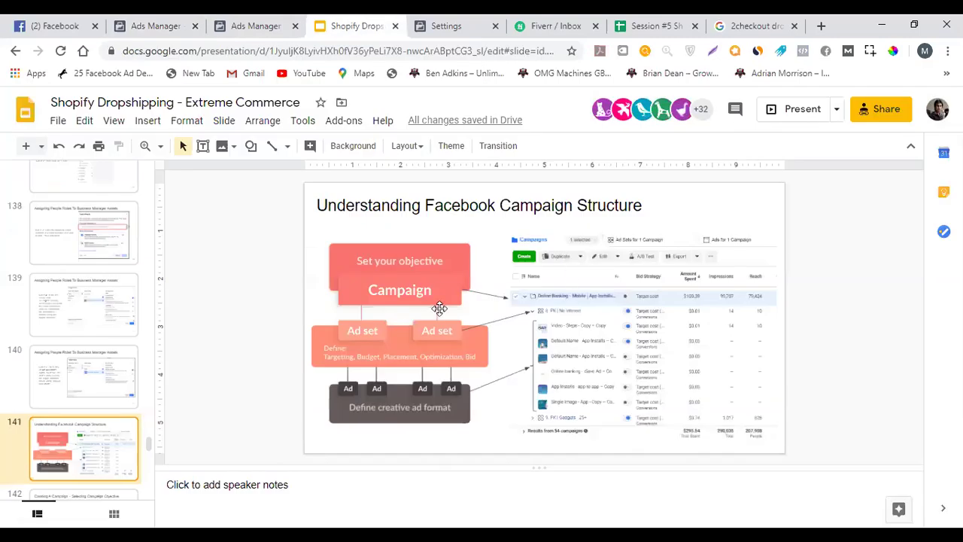
click(474, 21)
click(316, 24)
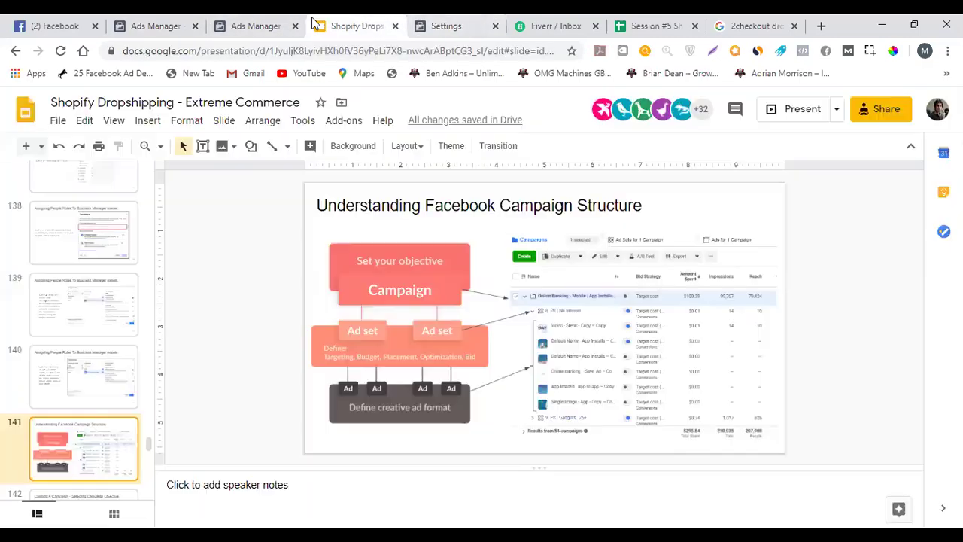
click(228, 22)
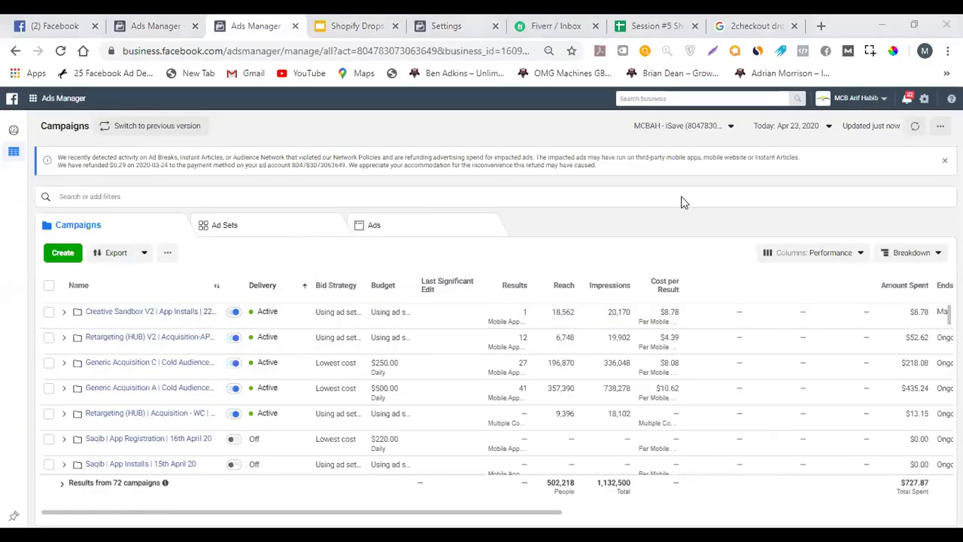
Browse the campaign list with its date range set to Lifetime and examine the Amount Spent column
scroll(368, 383, down, 5)
scroll(379, 367, down, 10)
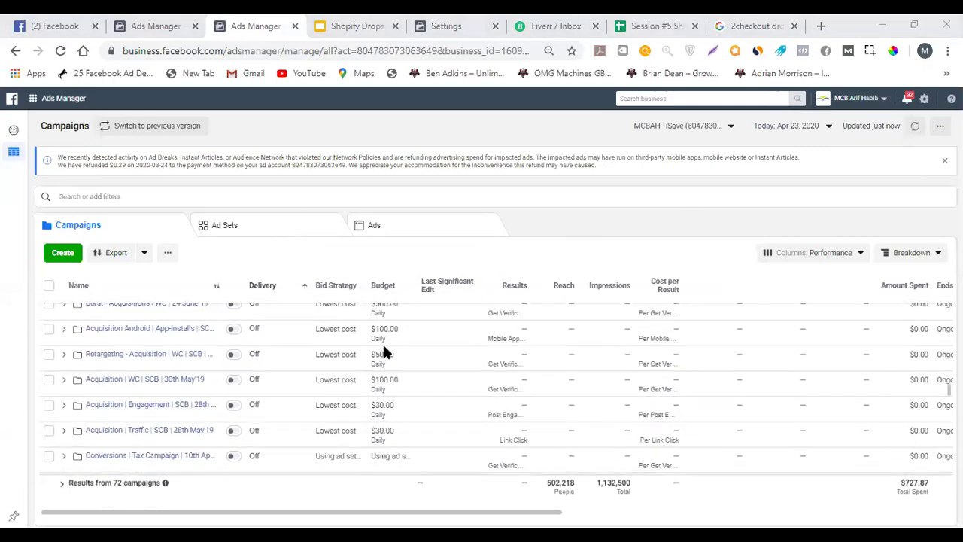
scroll(433, 364, up, 10)
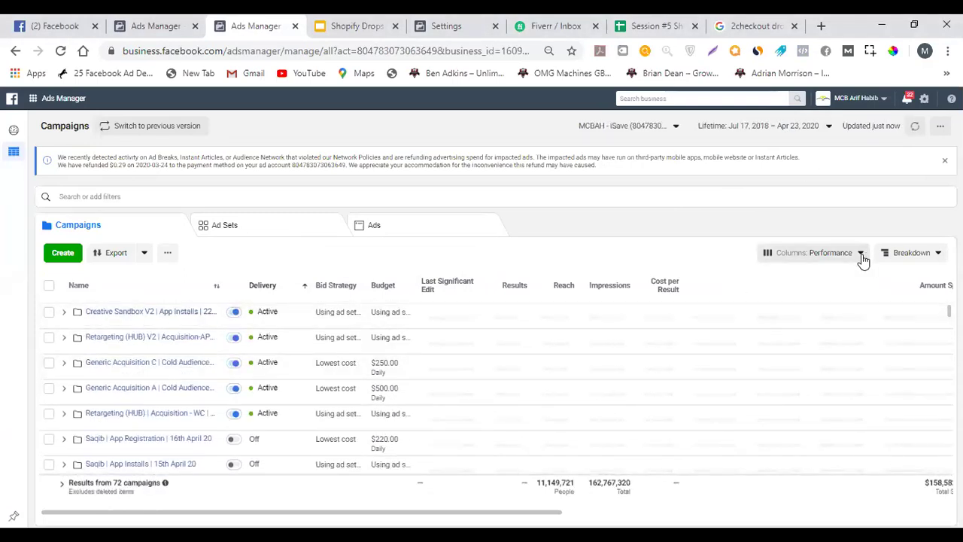
drag(557, 512, 666, 512)
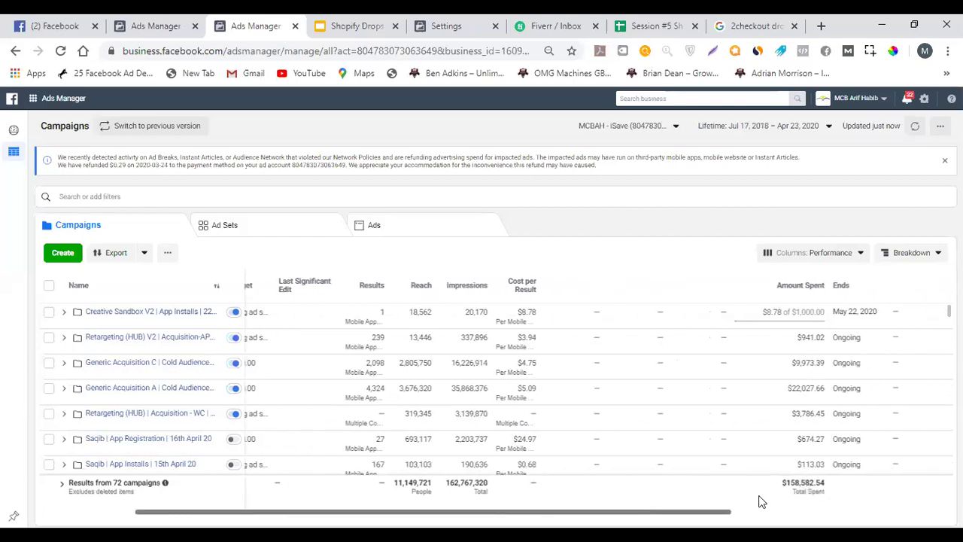
scroll(511, 396, left, 10)
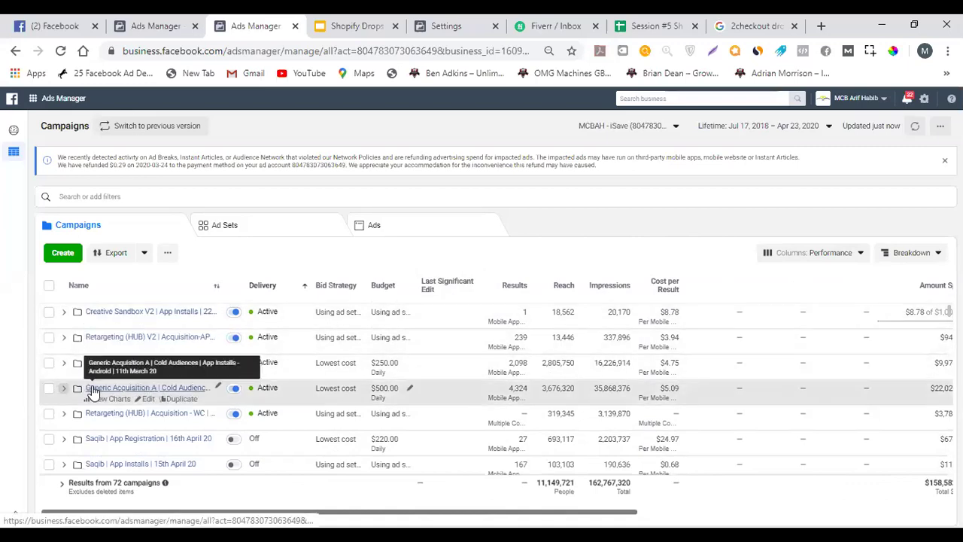
Expand the Generic Acquisition A campaign to examine its nested ad sets, and collapse it again
click(64, 388)
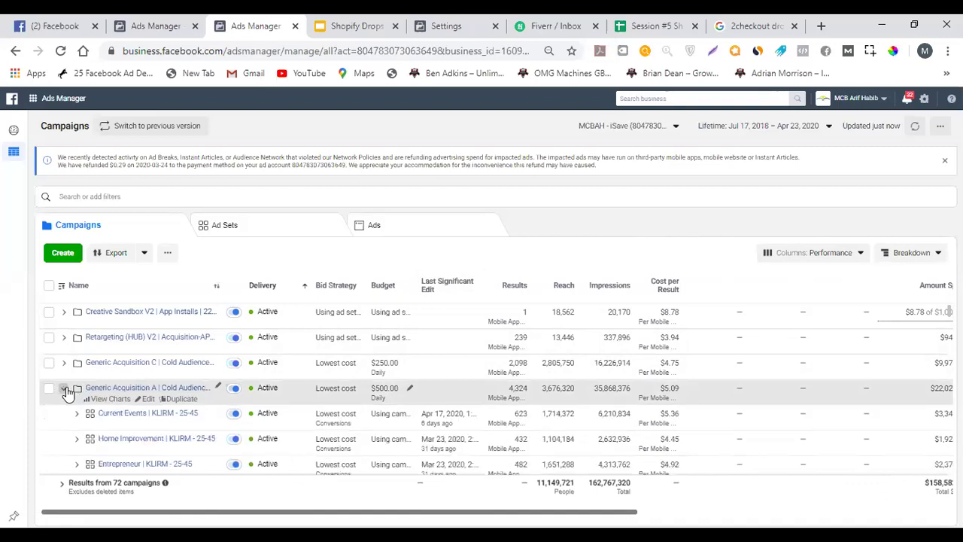
click(64, 388)
click(64, 389)
scroll(136, 369, down, 2)
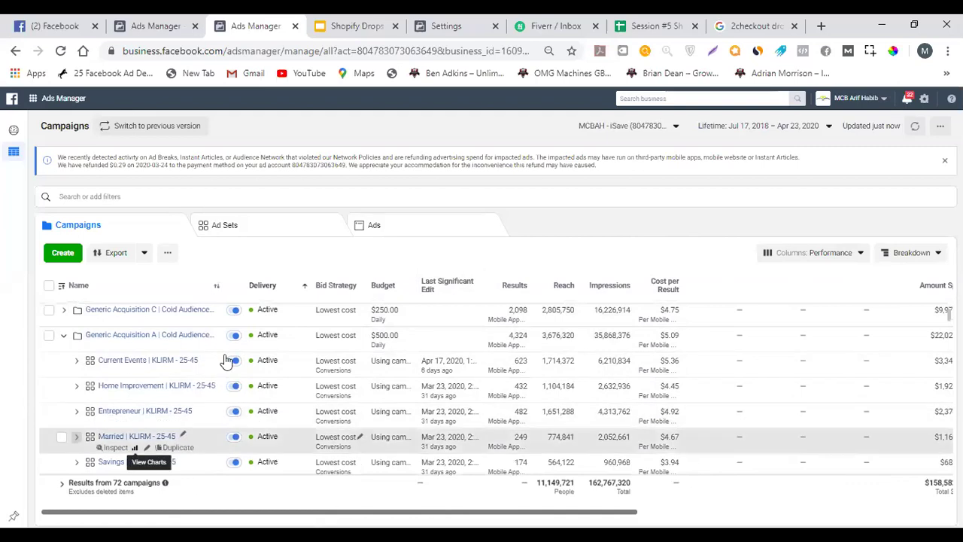
scroll(196, 338, down, 2)
scroll(158, 339, up, 2)
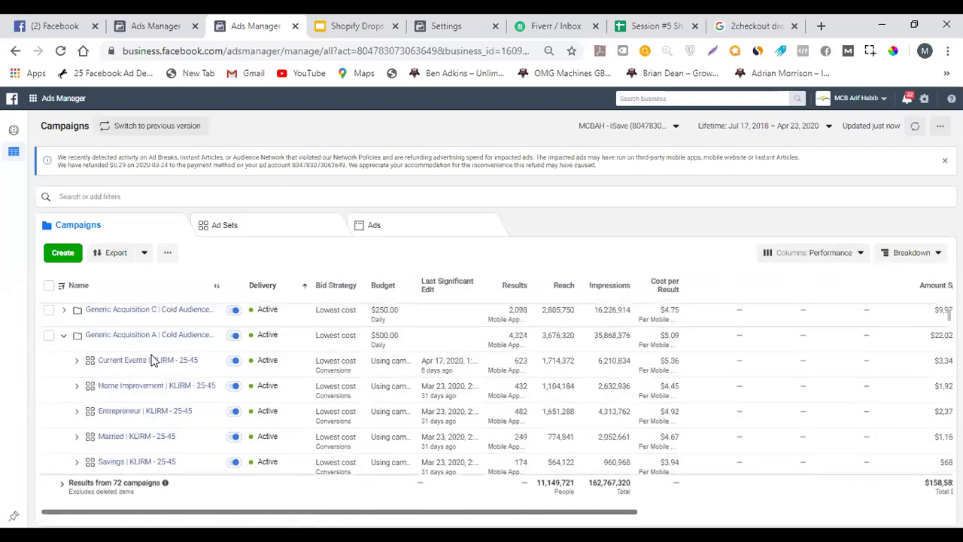
click(64, 335)
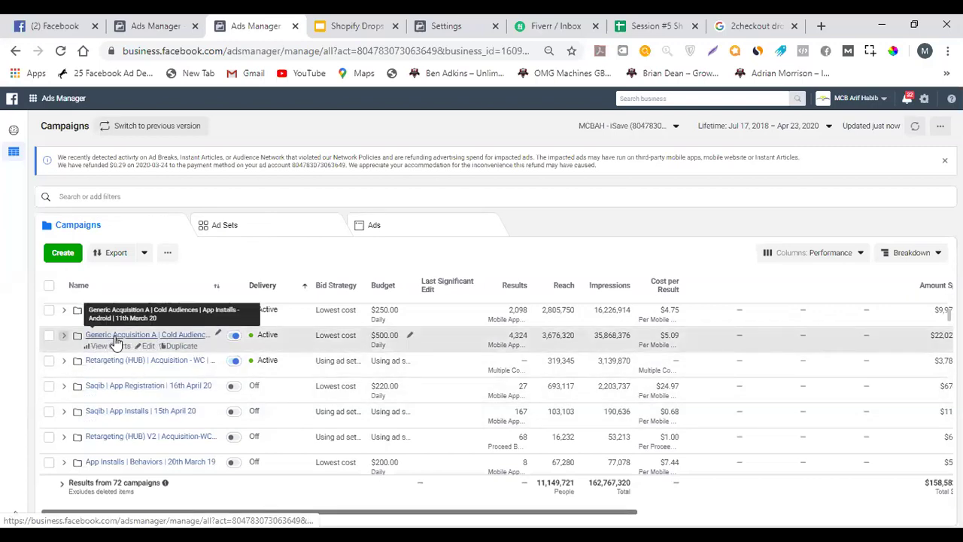
Open the Generic Acquisition A campaign's ad sets, look through them and highlight the ad set count in the results summary
click(116, 336)
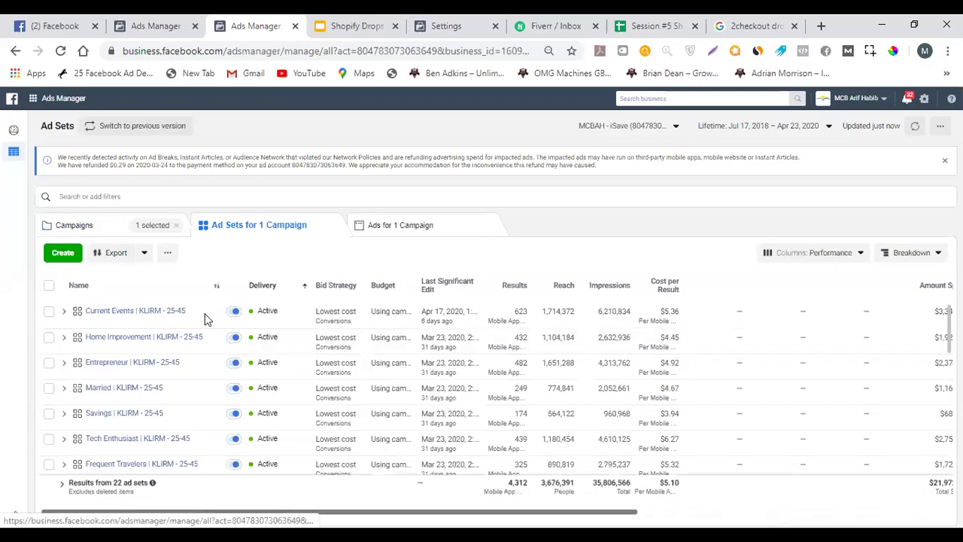
scroll(226, 398, down, 5)
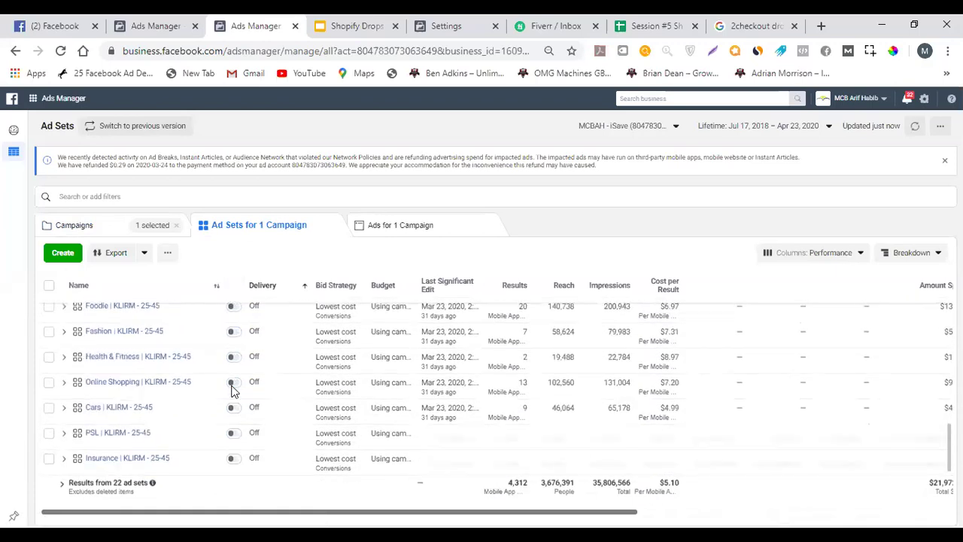
scroll(234, 399, up, 5)
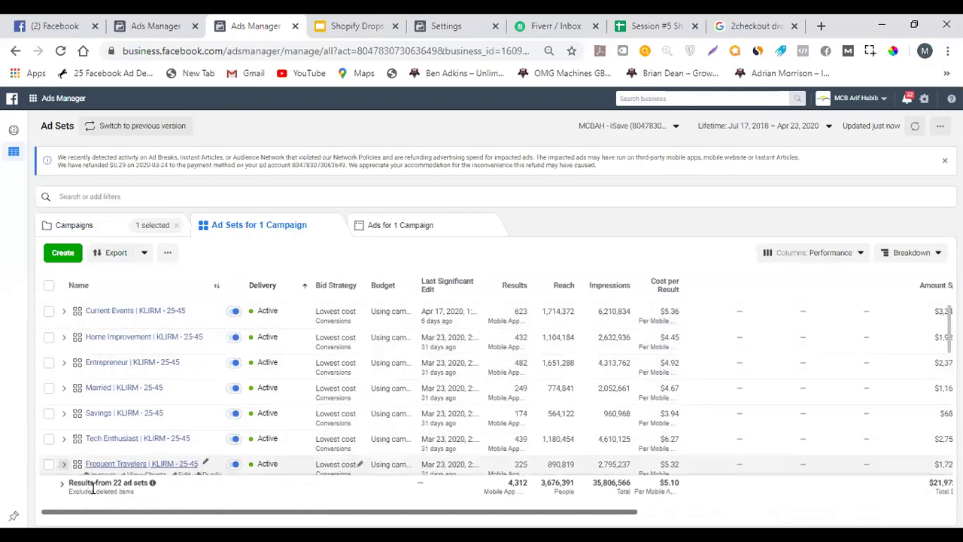
drag(112, 486, 152, 490)
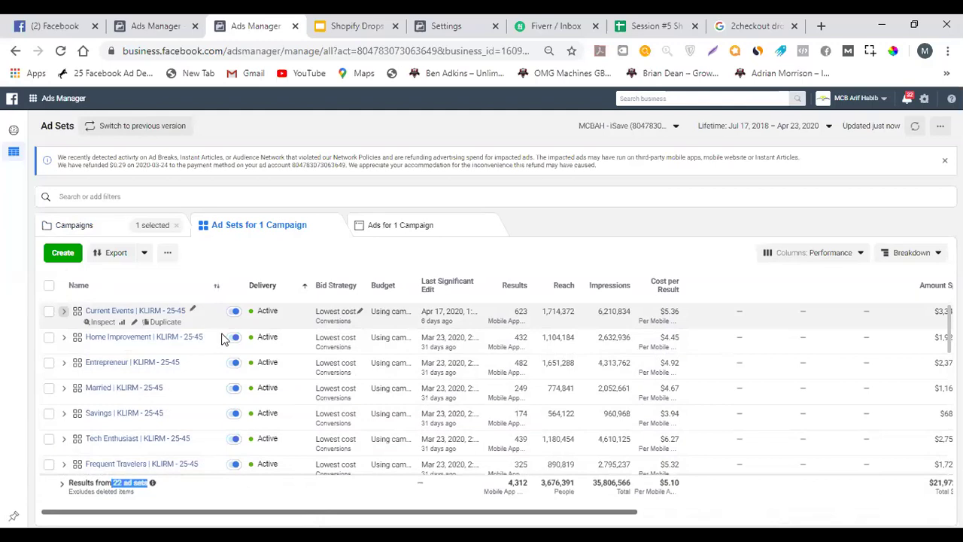
Expand the Current Events | KLIRM - 25-45 ad set to view its nested ads, collapse it and open its ads list
click(64, 315)
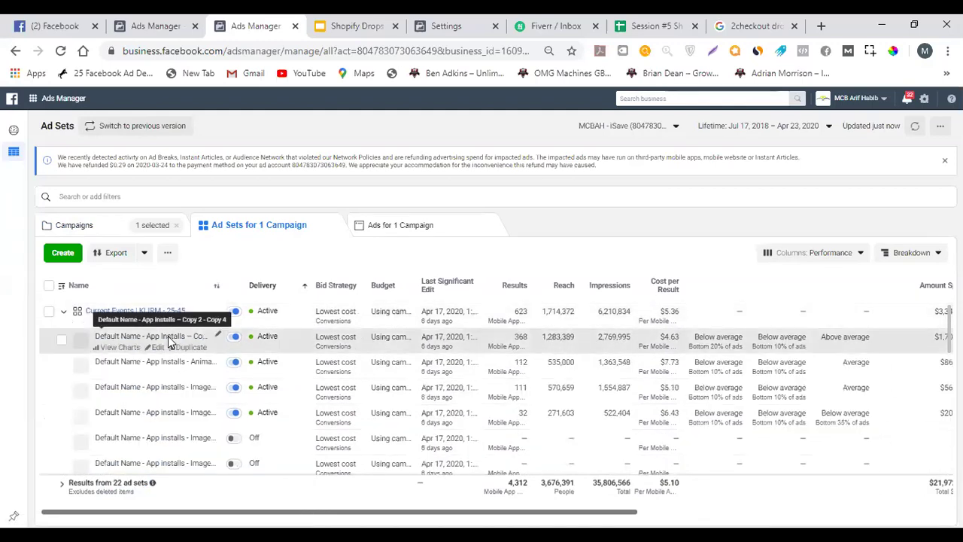
scroll(213, 398, down, 1)
scroll(213, 393, up, 1)
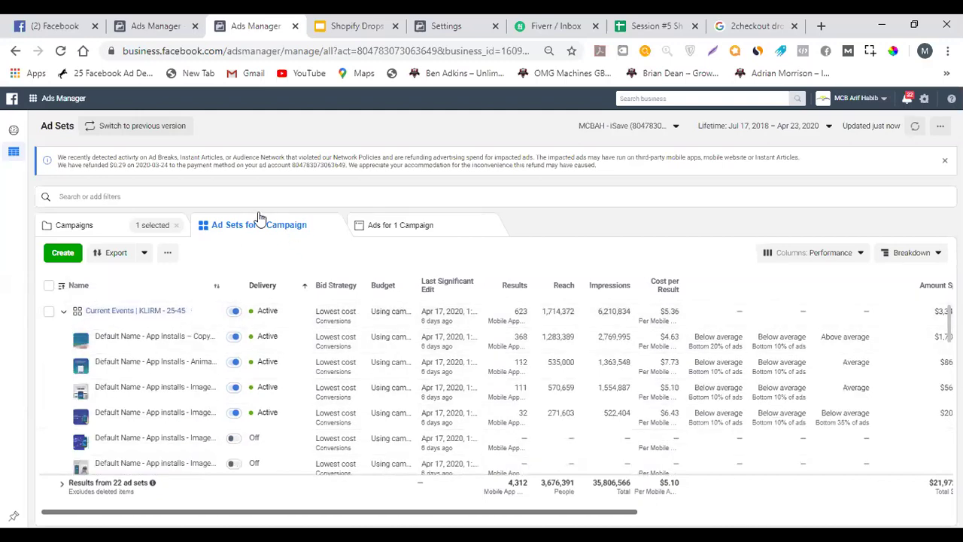
click(79, 315)
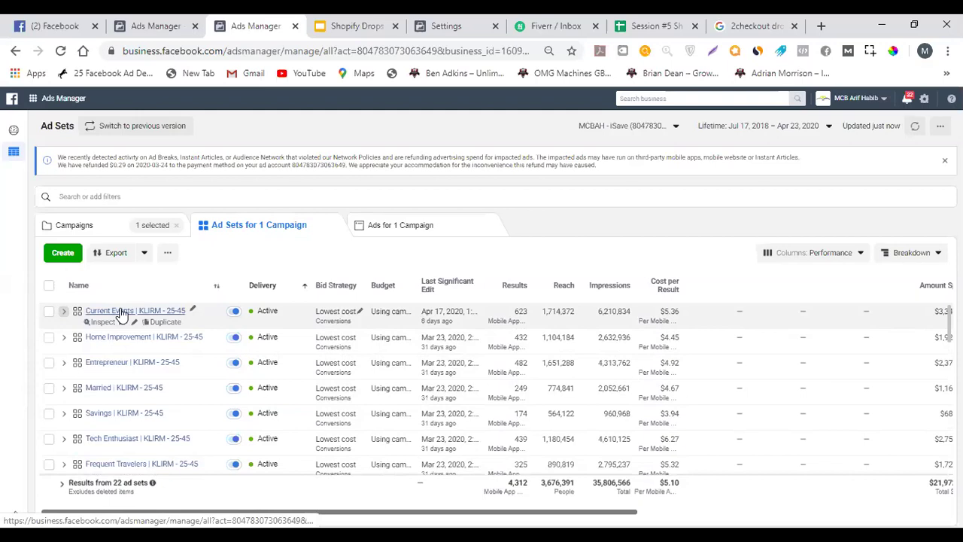
click(431, 227)
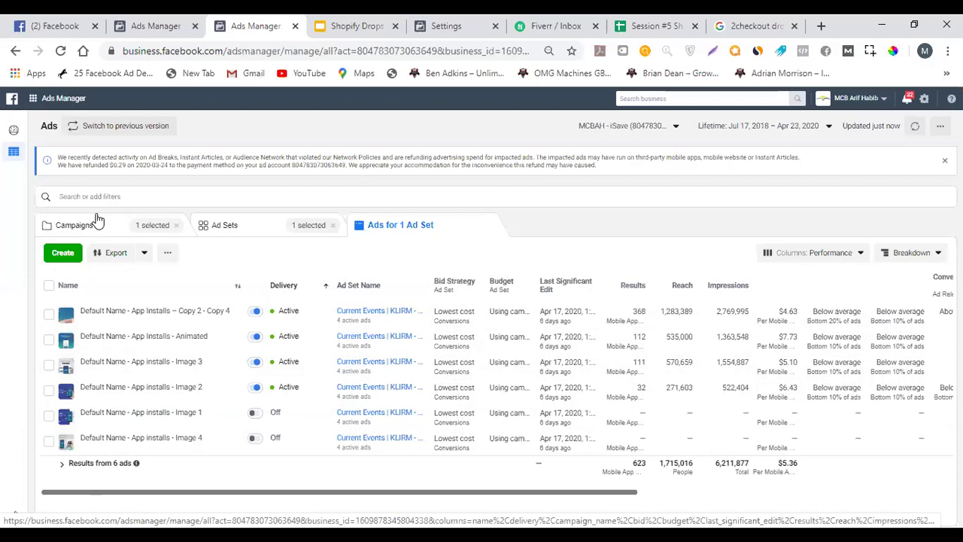
Select all ad sets of the Generic Acquisition A campaign and look through the combined list of their ads
click(262, 232)
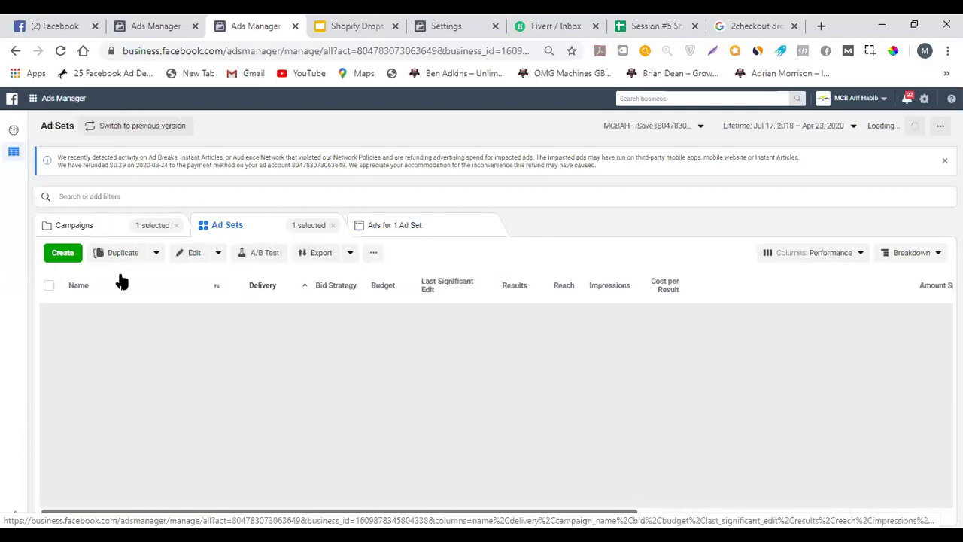
click(49, 286)
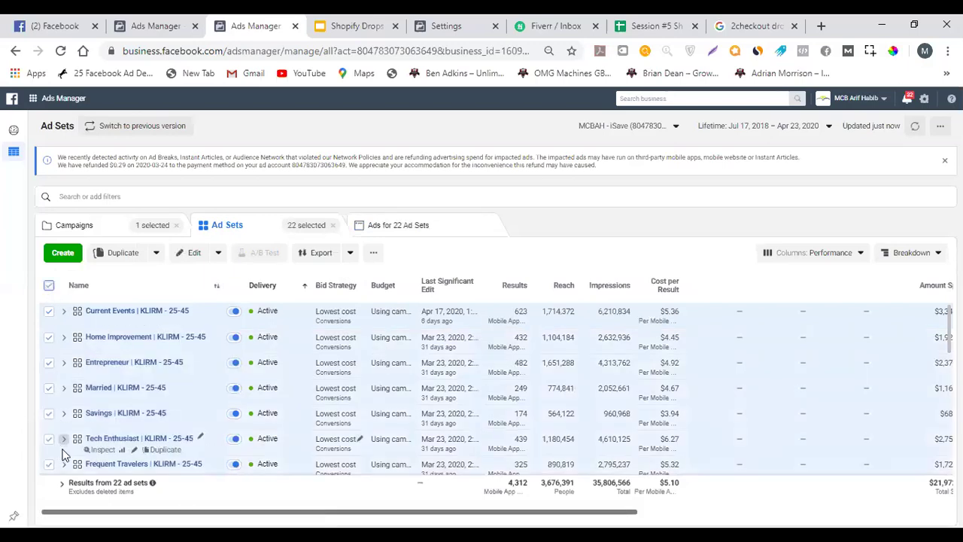
click(397, 236)
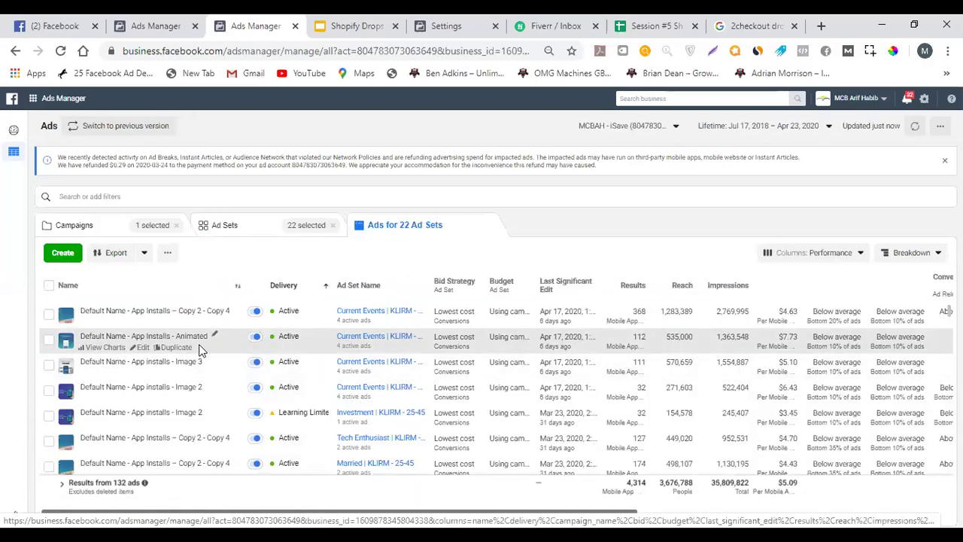
scroll(201, 342, down, 10)
scroll(205, 339, down, 10)
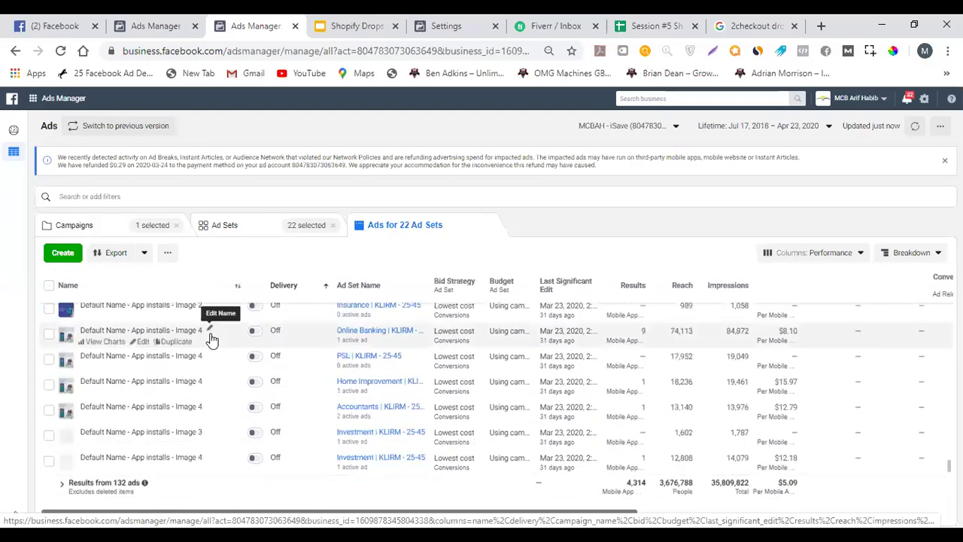
Finish looking through the combined ads list and return to the account's campaigns list
scroll(402, 372, up, 5)
scroll(401, 380, up, 15)
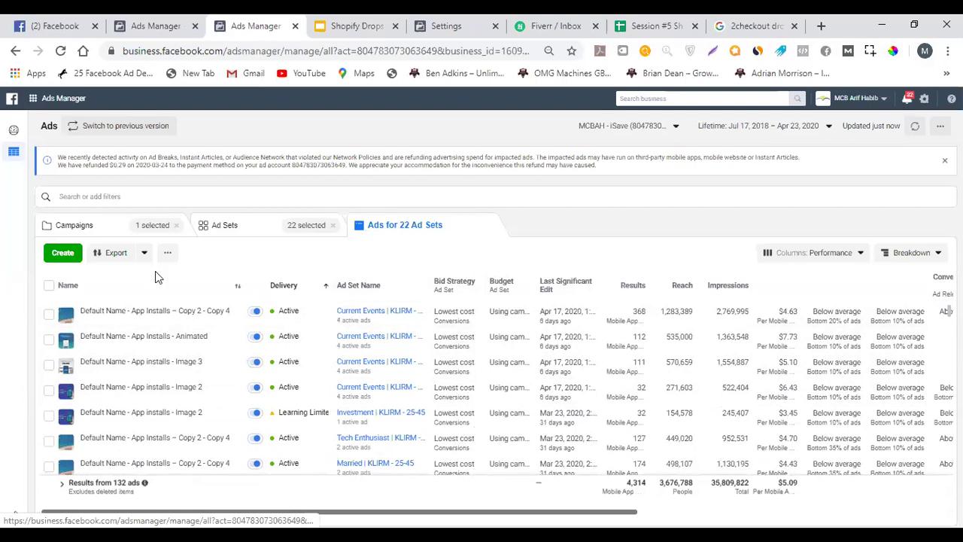
click(144, 227)
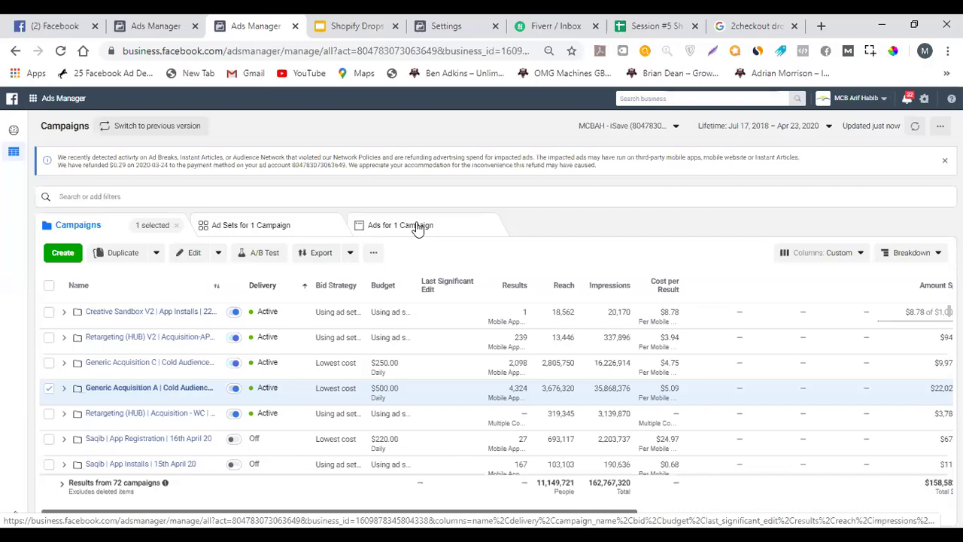
click(179, 22)
click(241, 23)
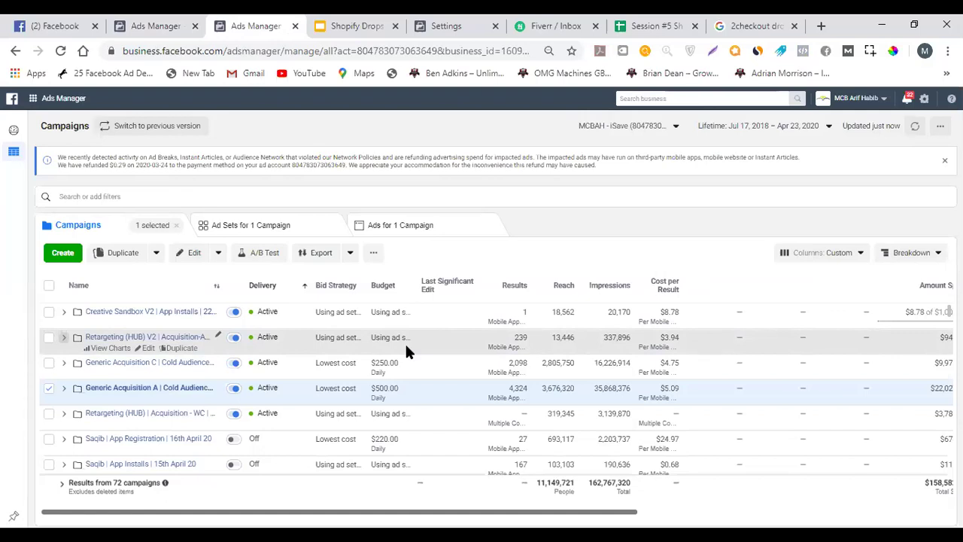
Switch to the Google Slides deck, present the Understanding Facebook Campaign Structure slide, and end the presentation back on that slide
click(357, 22)
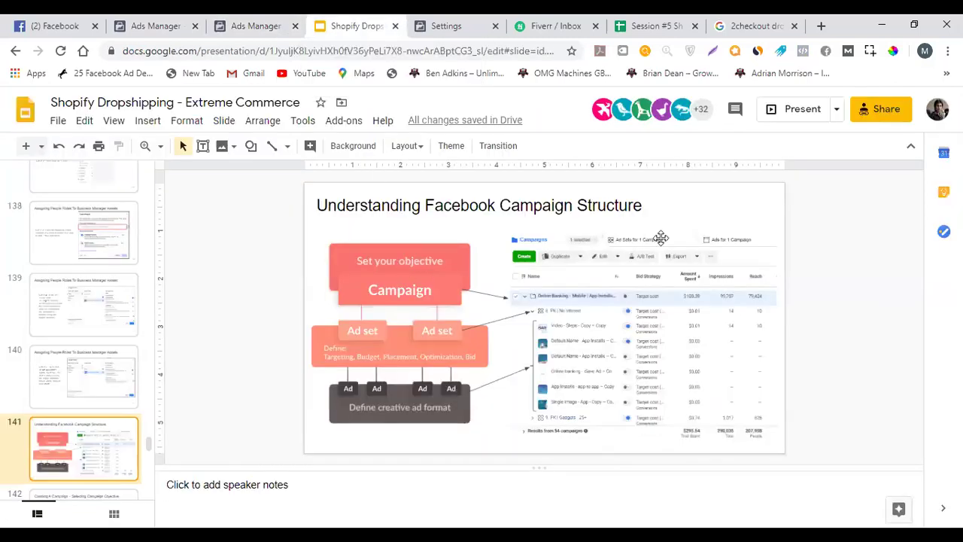
click(796, 111)
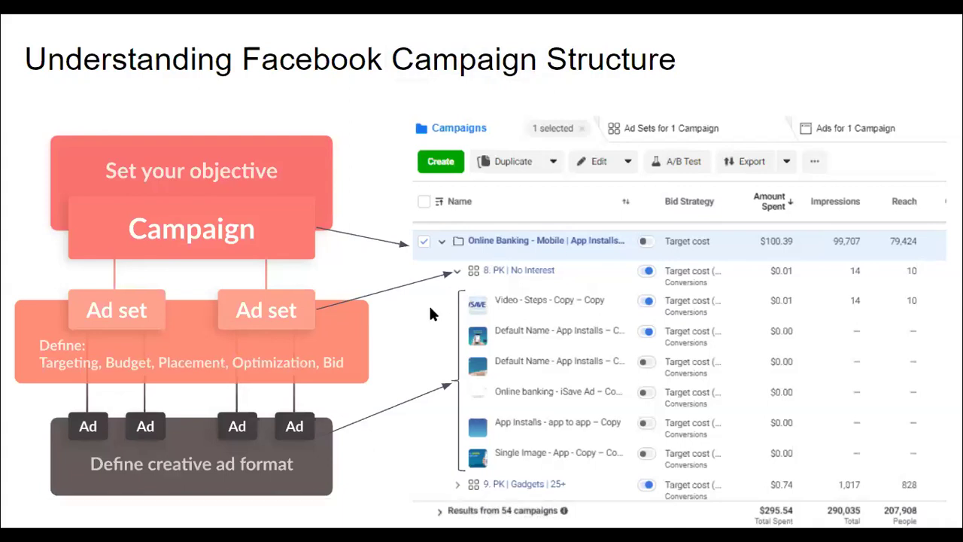
click(369, 299)
click(449, 216)
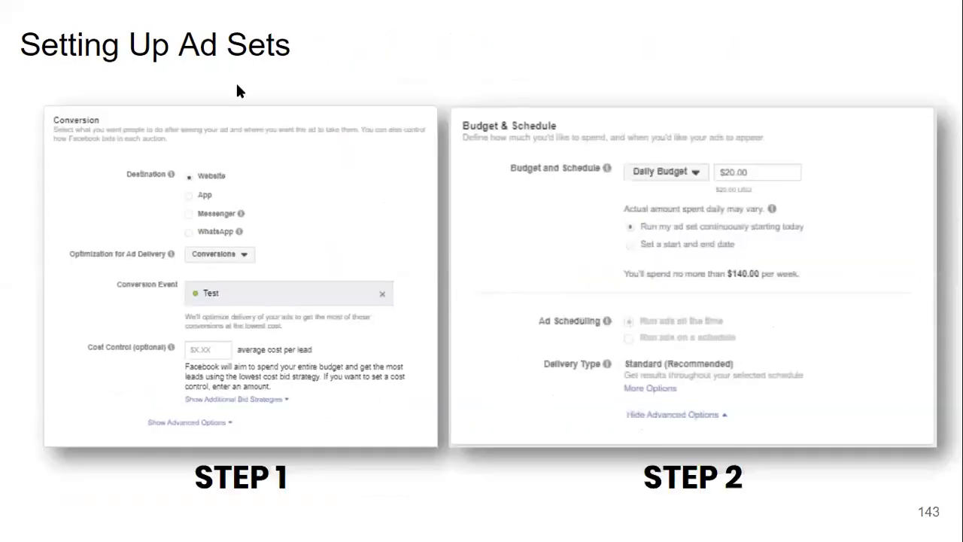
key(Escape)
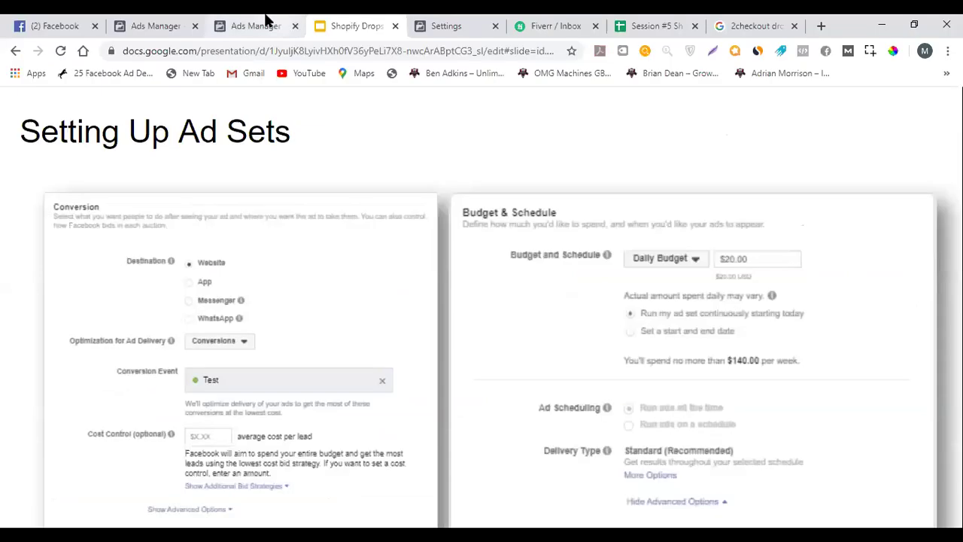
click(110, 299)
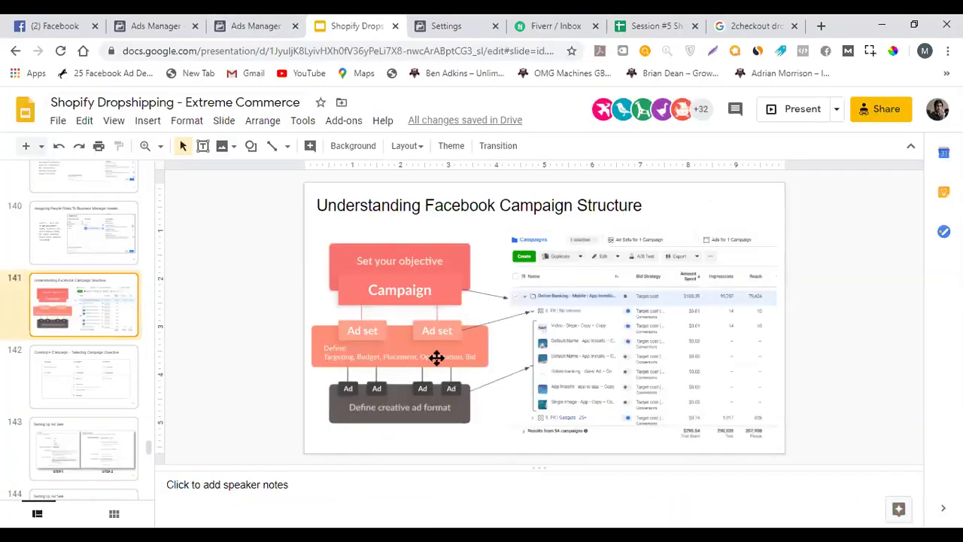
Switch to Ads Manager and start a new campaign with the Conversions objective, dismissing the leftover App installs draft
click(254, 26)
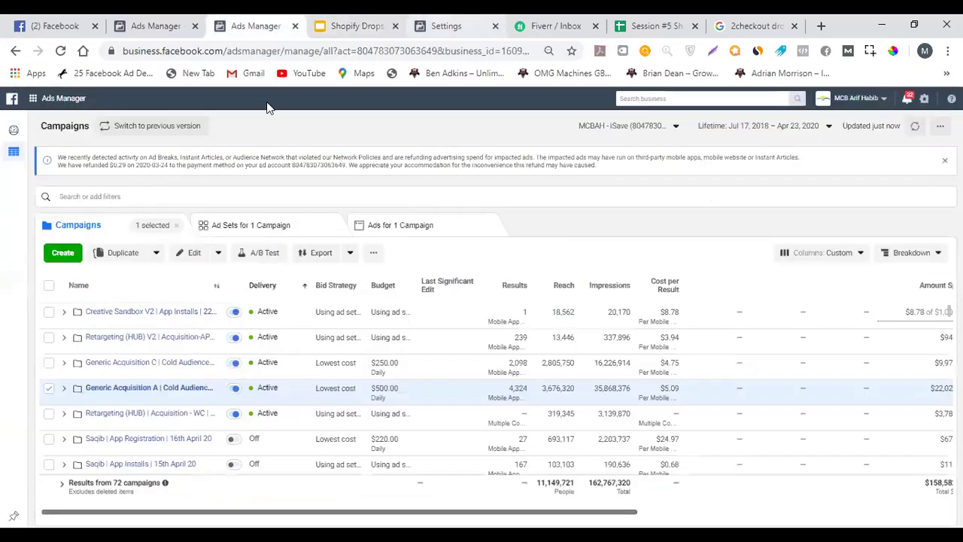
click(64, 253)
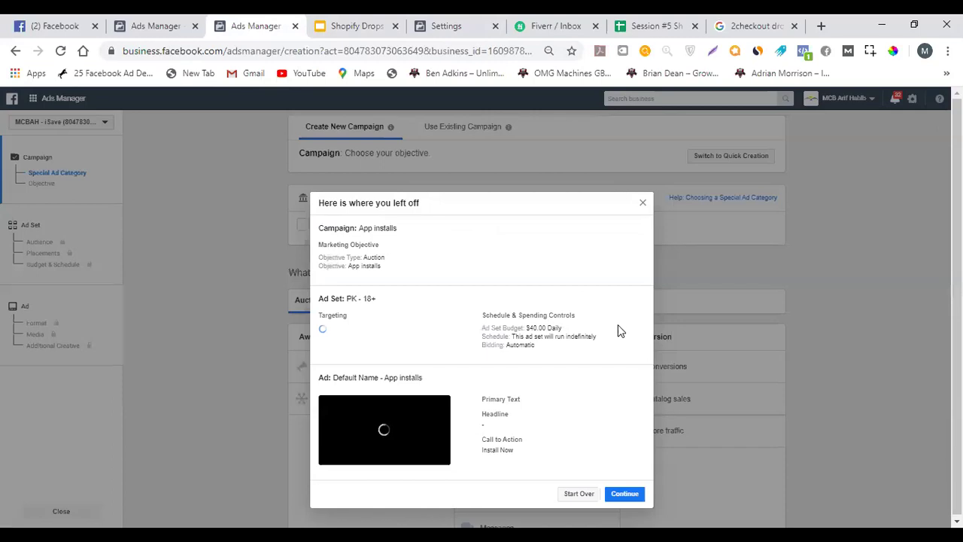
click(690, 311)
scroll(731, 314, down, 1)
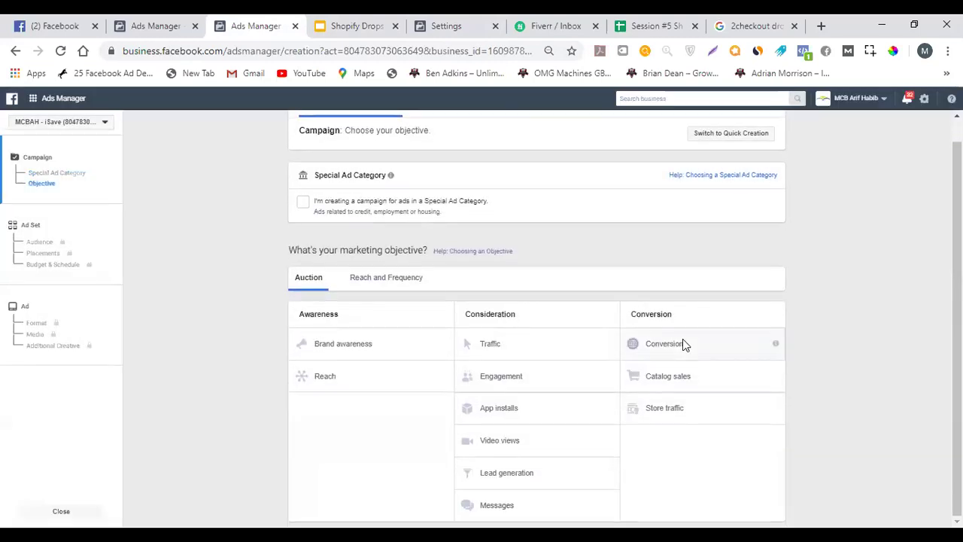
click(682, 338)
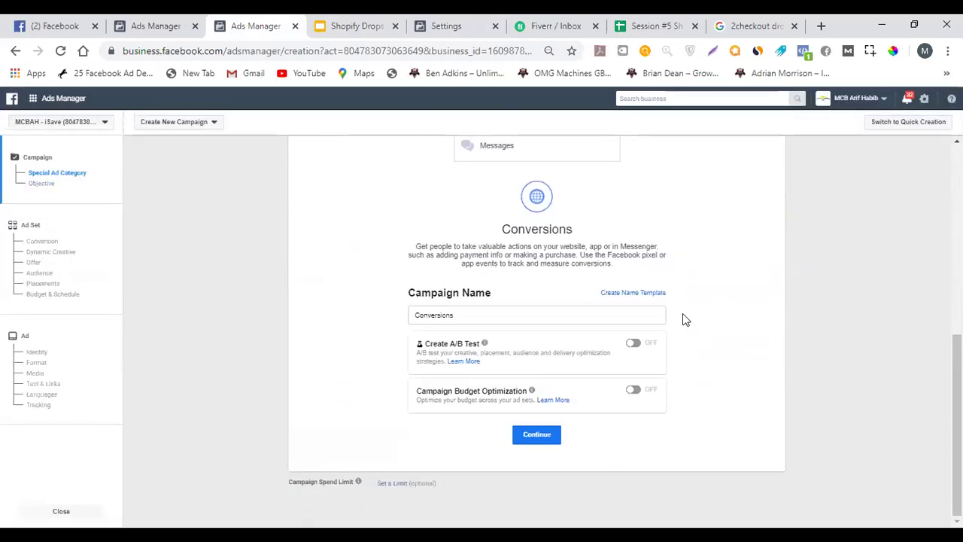
Name the campaign "test" and continue to its ad set settings
click(493, 310)
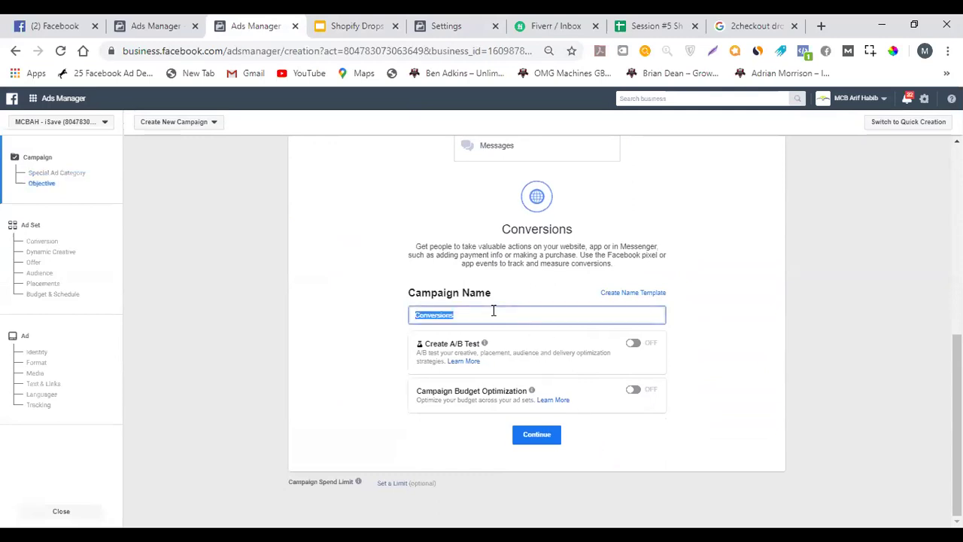
text(test)
click(537, 434)
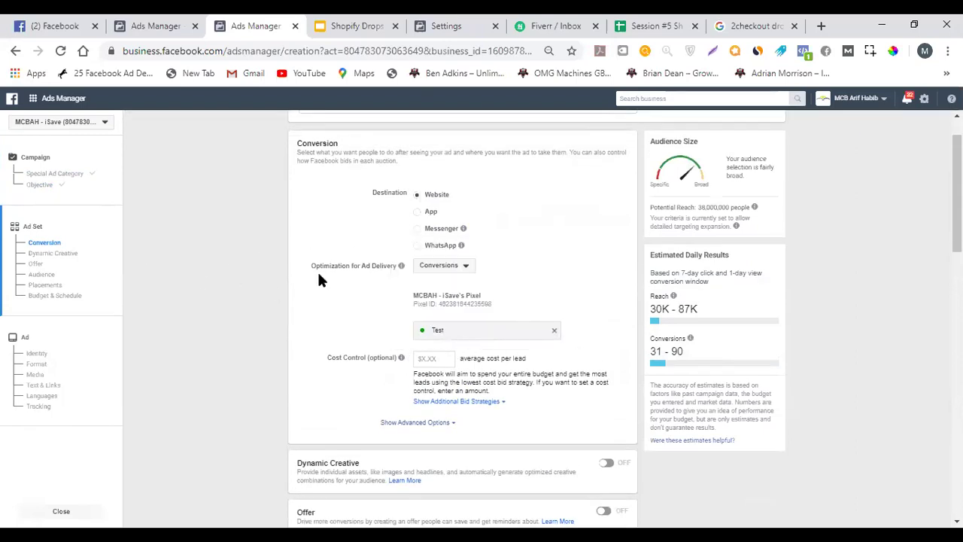
Look through the ad set's conversion and audience settings and compare them with the campaign structure slide in Google Slides
scroll(301, 268, down, 5)
scroll(242, 263, down, 1)
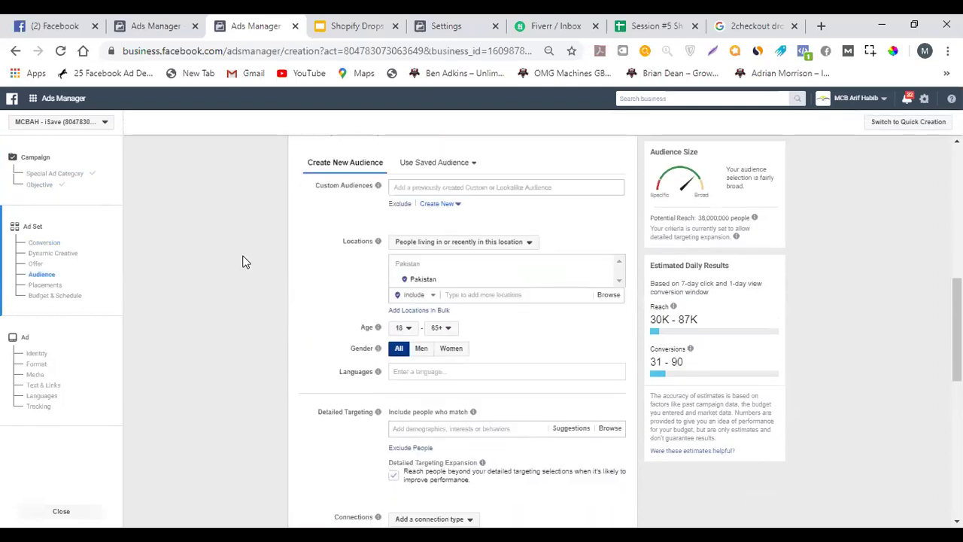
key(ctrl+Tab)
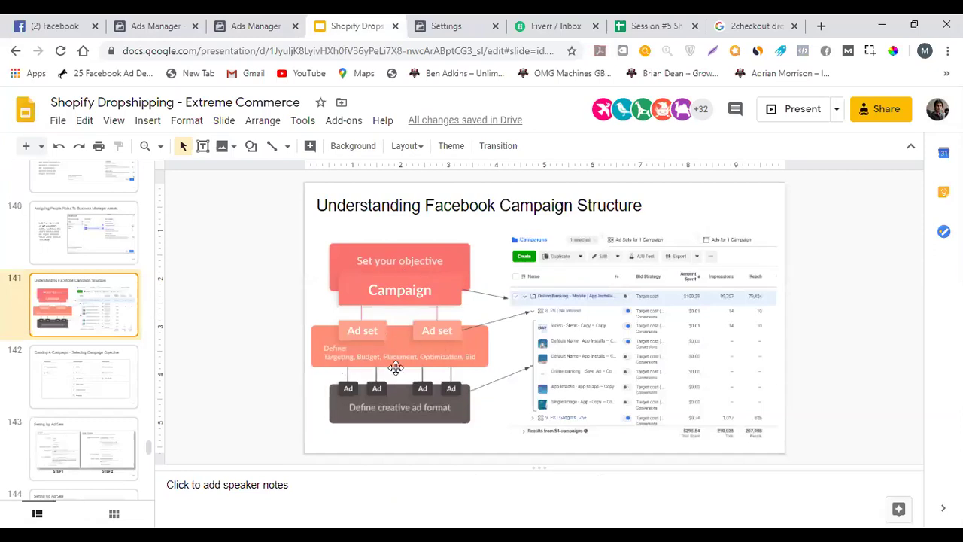
click(424, 23)
click(338, 22)
key(ctrl+shift+Tab)
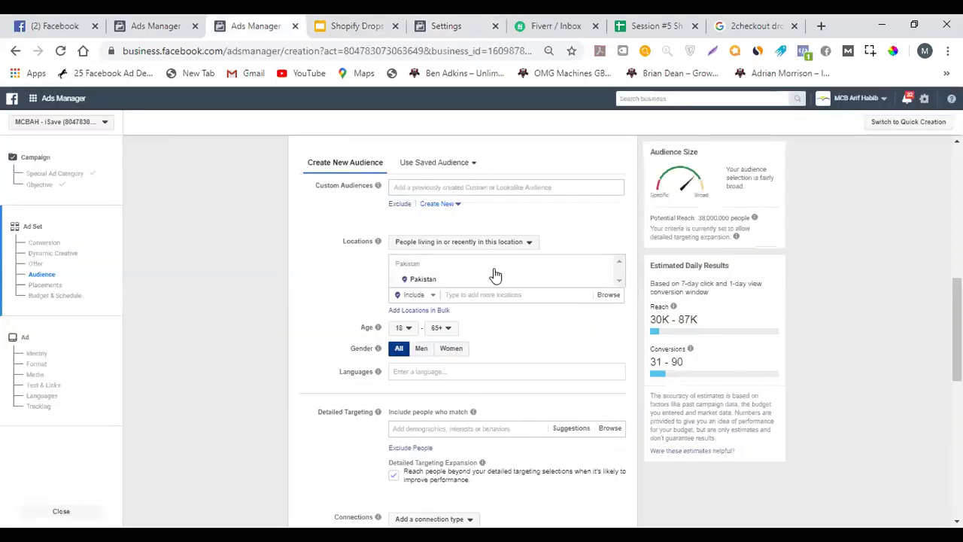
Examine the ad set's targeting, placement and budget options, trying Manual Placements and restoring Automatic Placements
scroll(411, 235, down, 1)
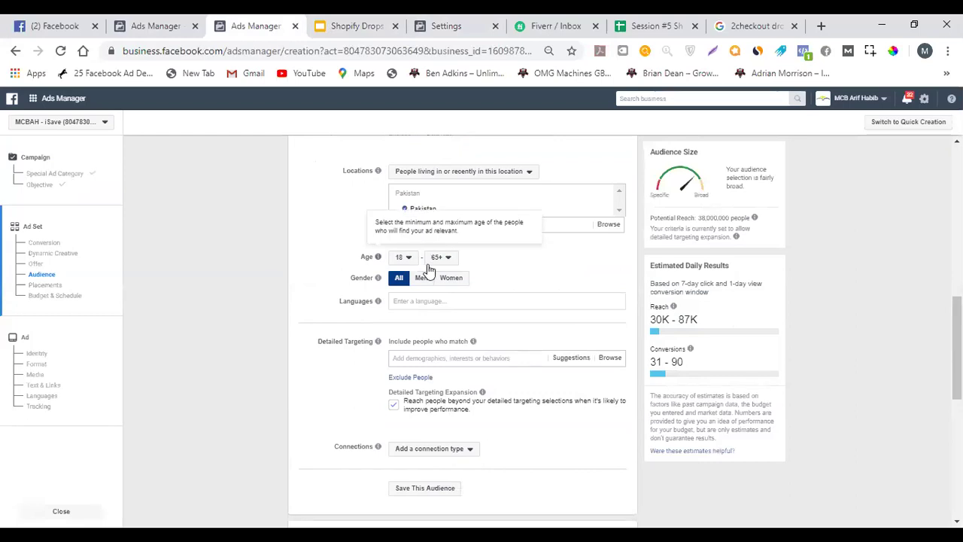
scroll(444, 200, down, 2)
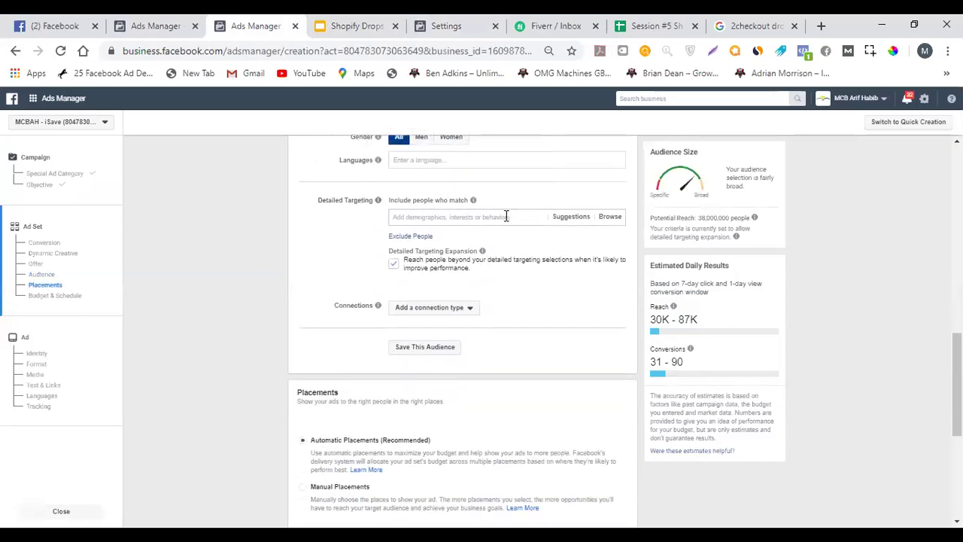
scroll(343, 304, down, 1)
scroll(343, 305, down, 3)
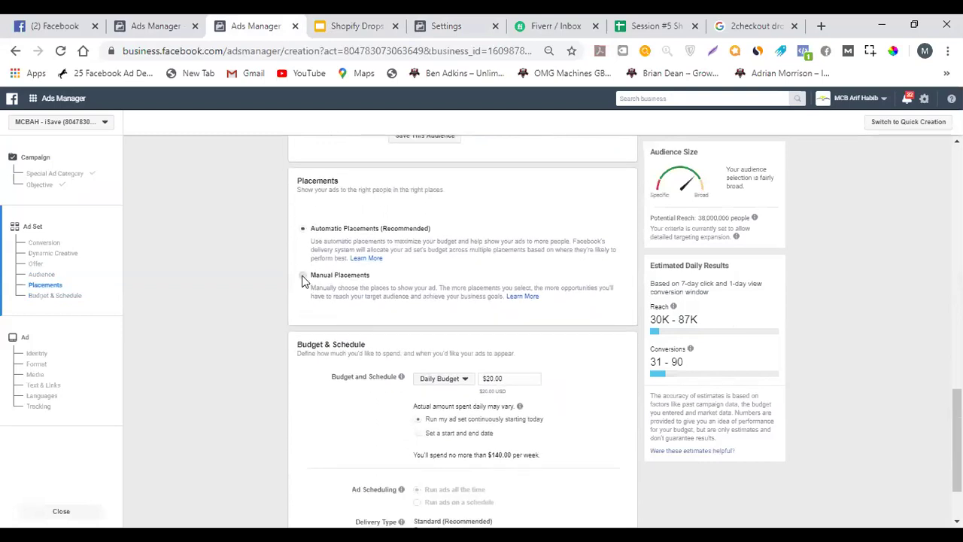
click(303, 275)
click(306, 230)
scroll(271, 264, down, 2)
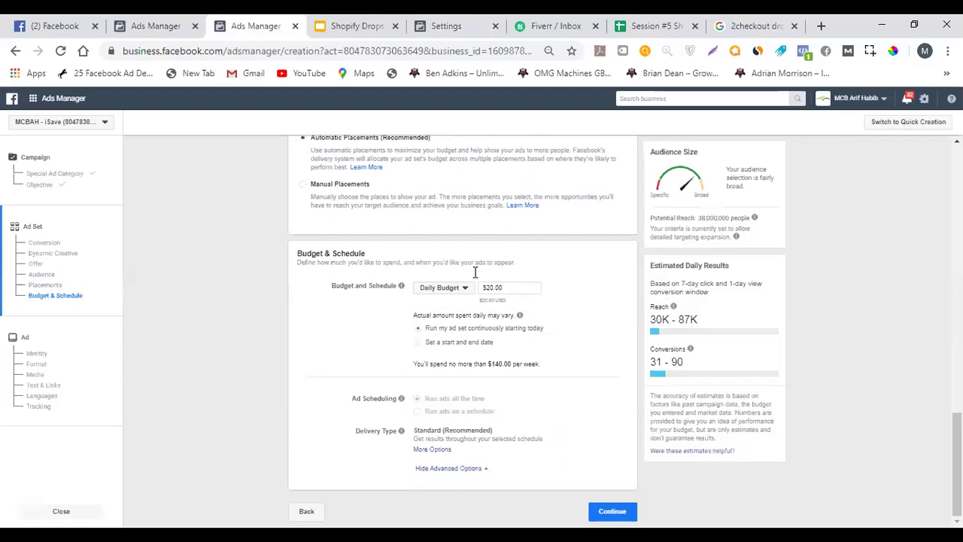
scroll(281, 362, up, 15)
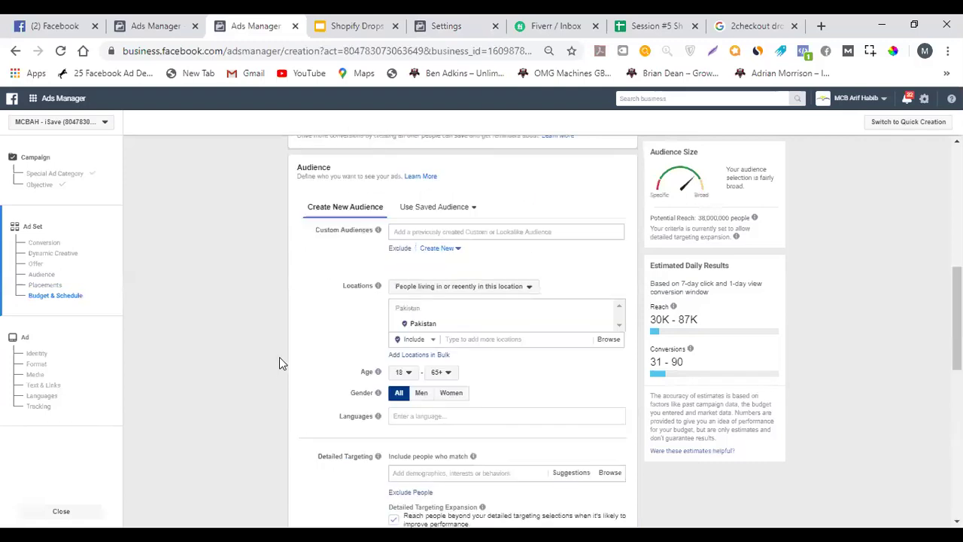
Check the ad level on the campaign structure slide, return to Ads Manager and open the new ad's Identity settings
click(338, 19)
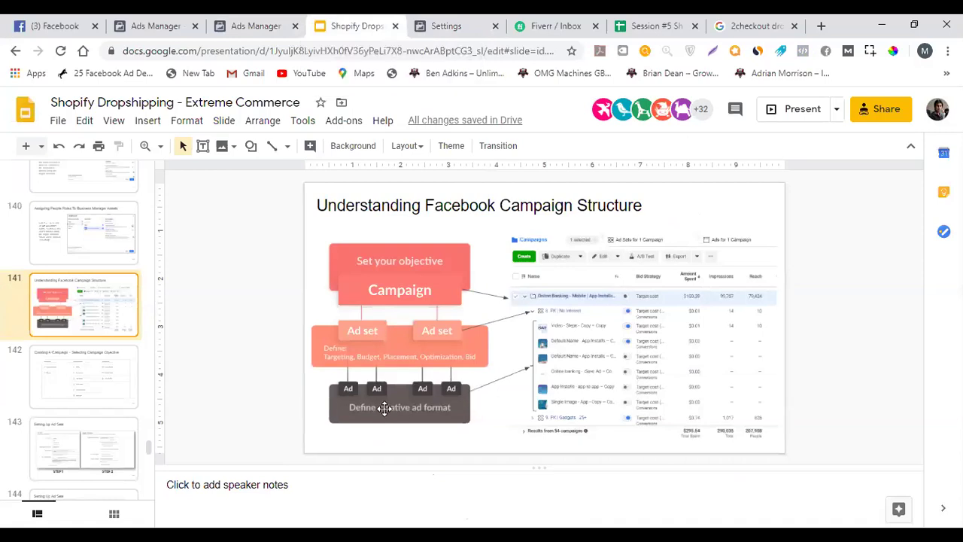
click(430, 24)
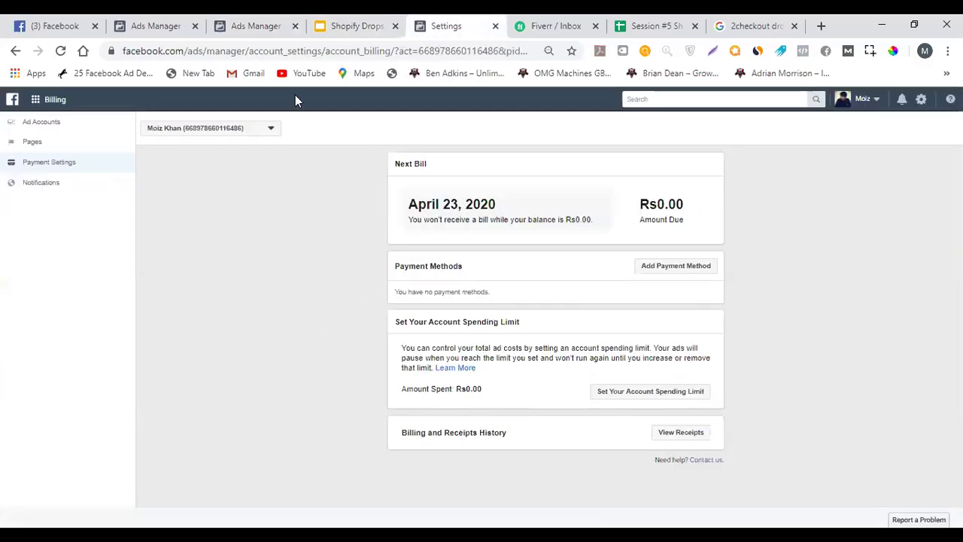
click(372, 22)
click(260, 23)
scroll(328, 361, down, 1)
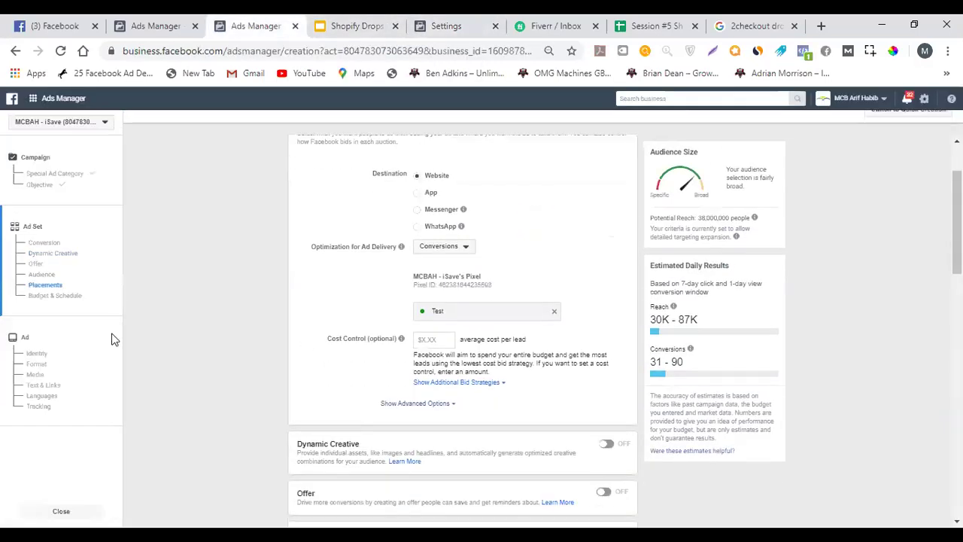
click(38, 353)
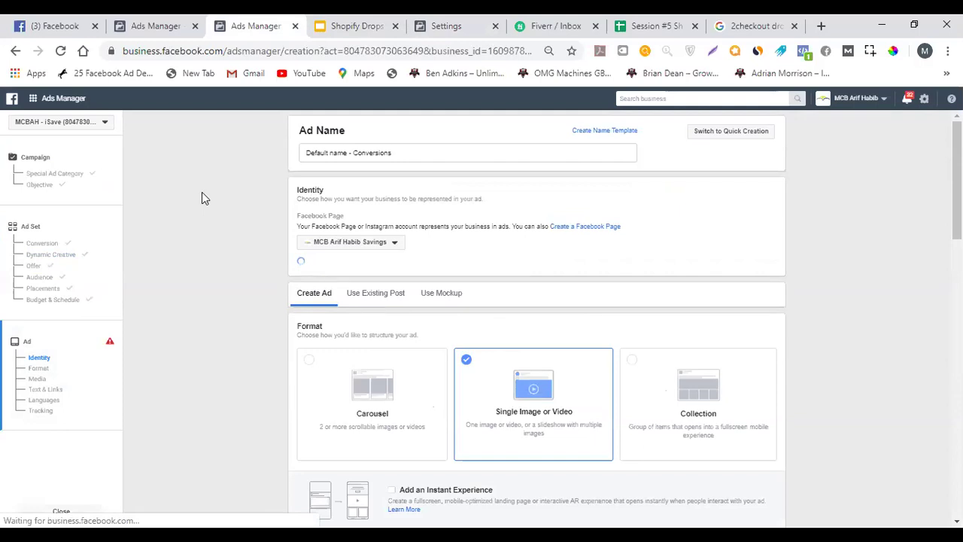
Examine the ad's identity settings, including the Instagram account explanation, and its available formats
scroll(204, 194, down, 1)
mouse_move(361, 205)
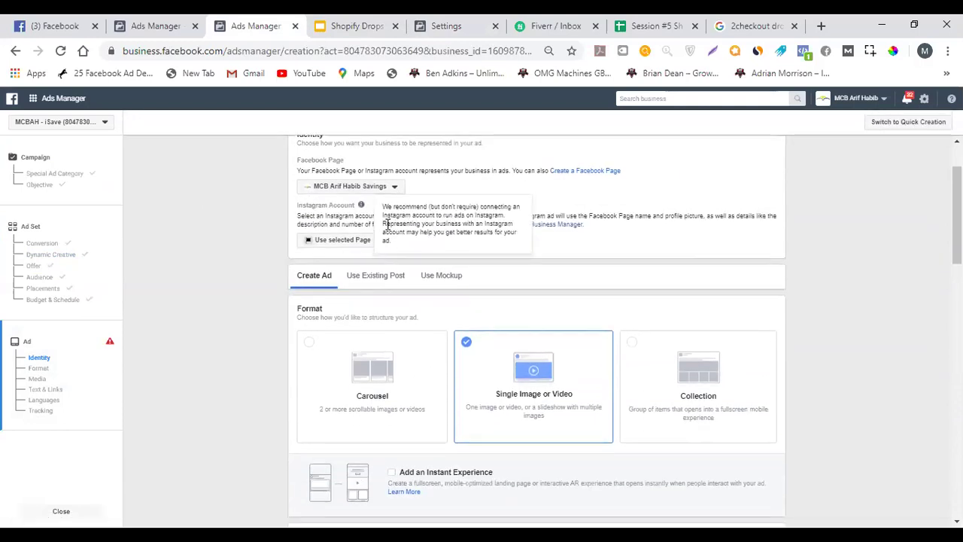
scroll(268, 223, up, 1)
scroll(215, 214, down, 4)
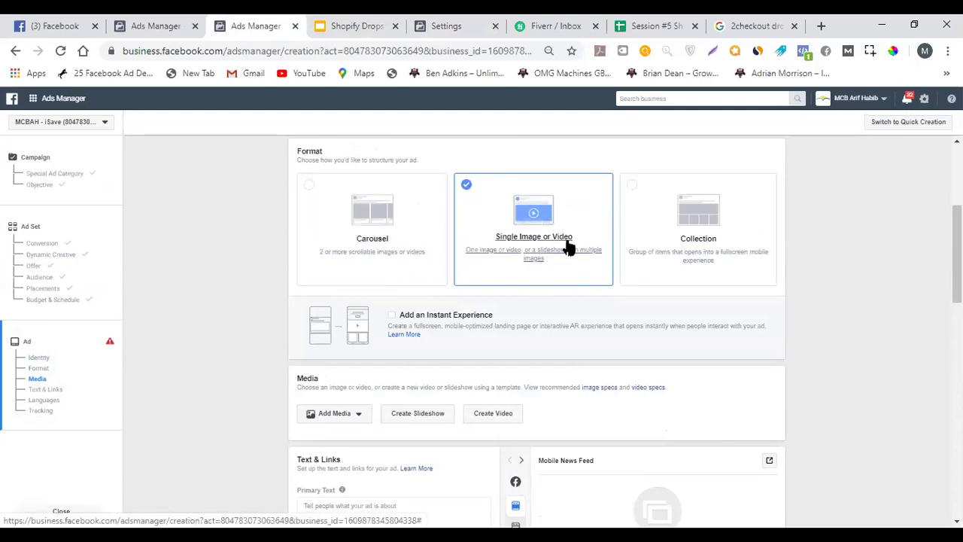
Enter "abc 123" as the ad's primary text
scroll(570, 226, down, 2)
scroll(569, 215, down, 4)
click(424, 223)
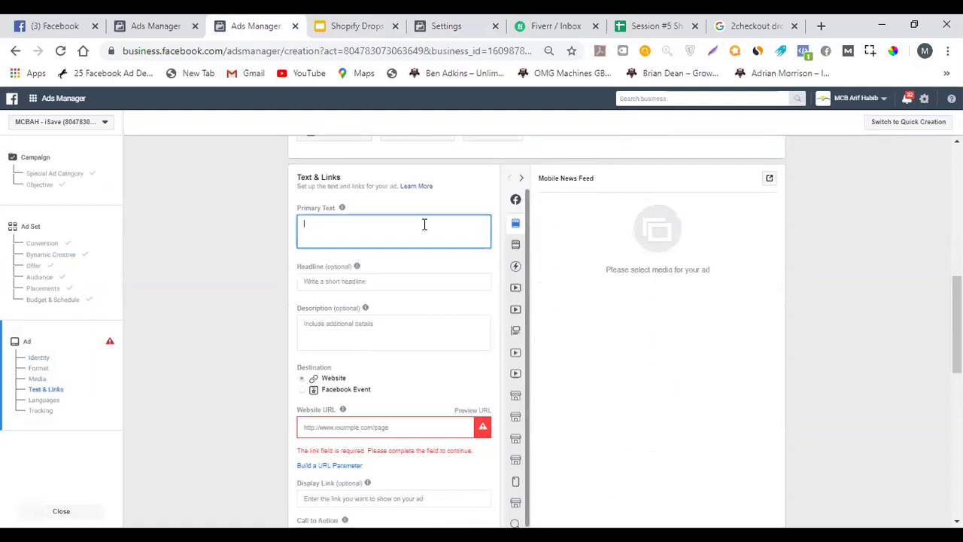
text(abc 123)
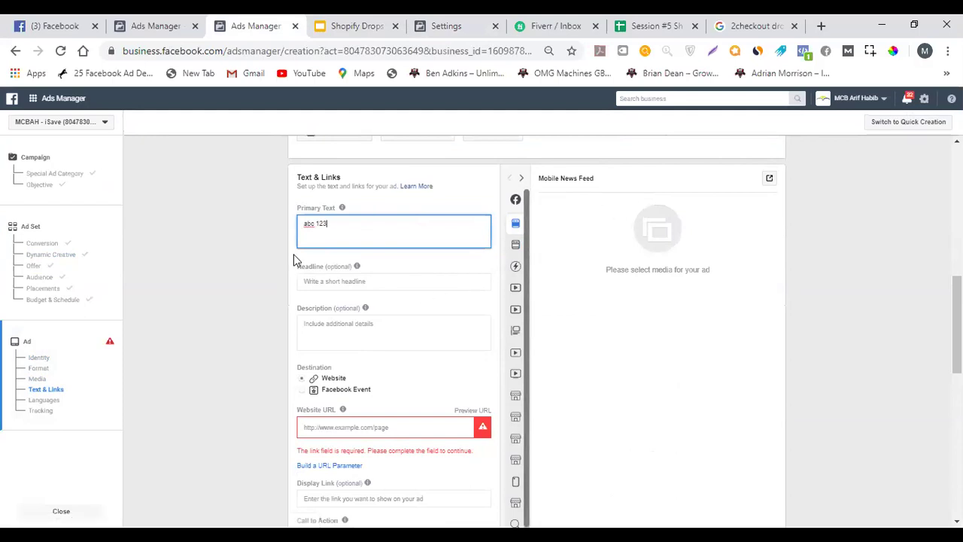
Add the 1920 × 1080 account image of a man beside a yellow light bulb as the ad's media and view it
scroll(294, 260, up, 4)
scroll(273, 275, down, 2)
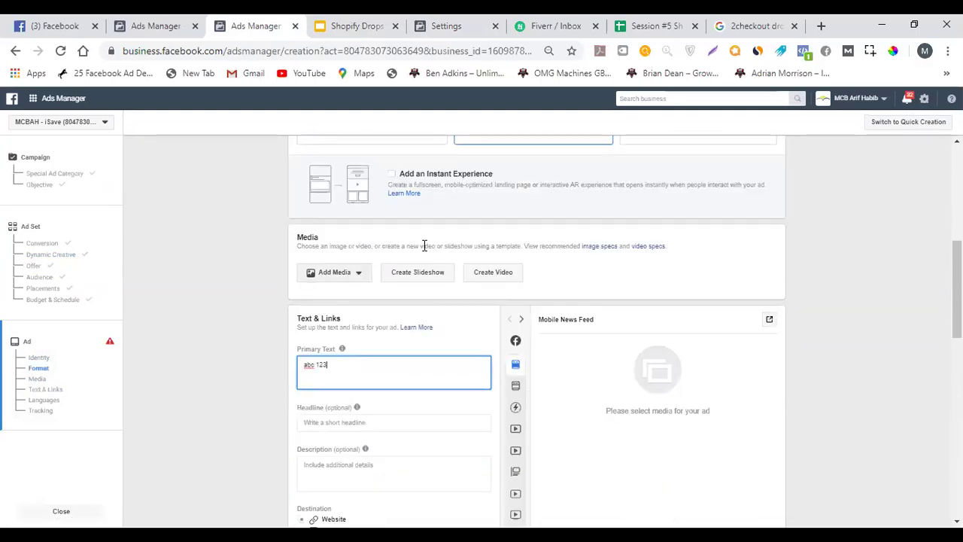
click(355, 272)
click(331, 293)
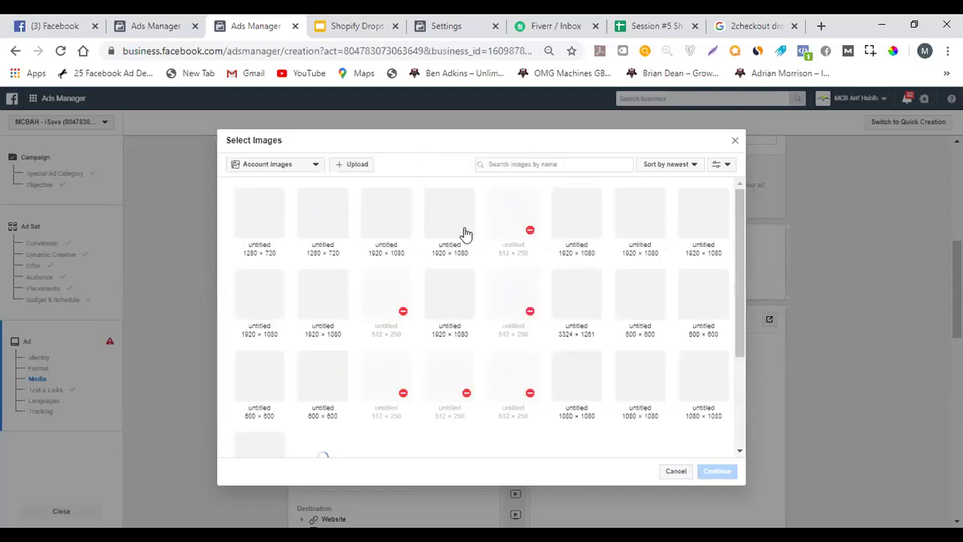
click(448, 222)
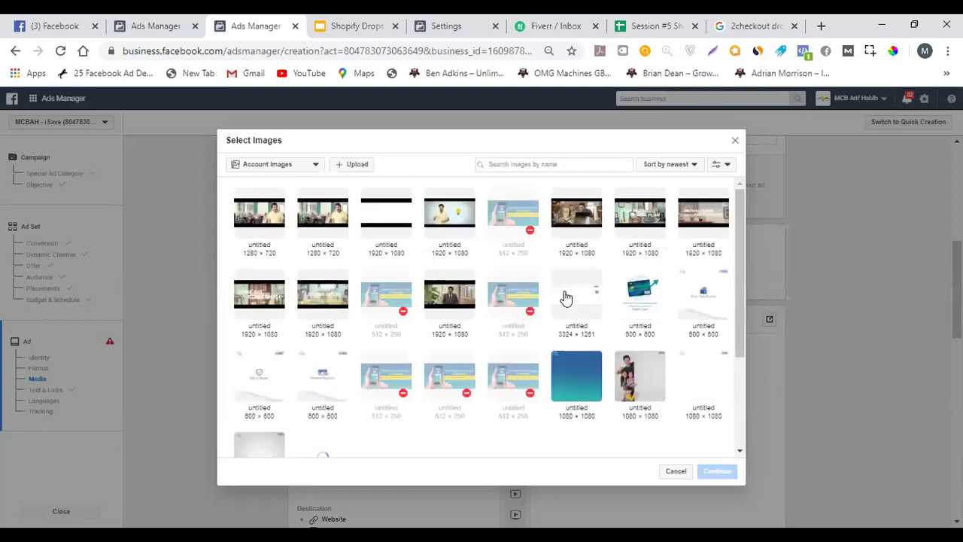
click(707, 467)
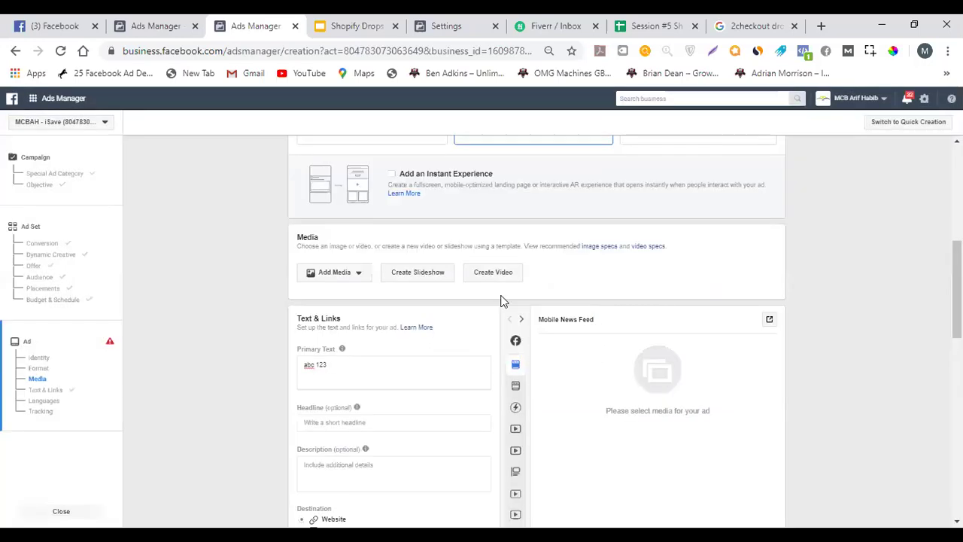
scroll(798, 237, down, 2)
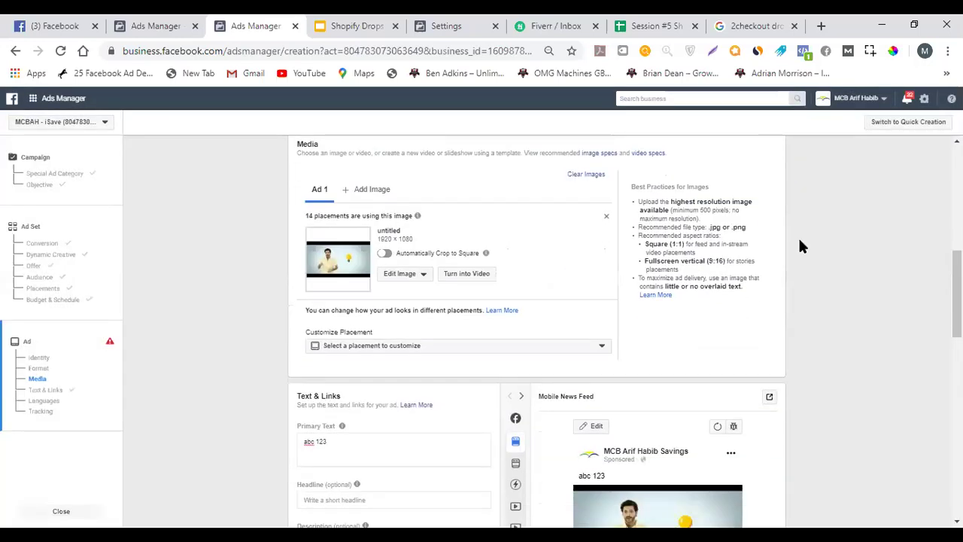
Check the ad's Mobile News Feed preview and enter "important" as the headline
scroll(800, 241, down, 3)
scroll(772, 249, up, 2)
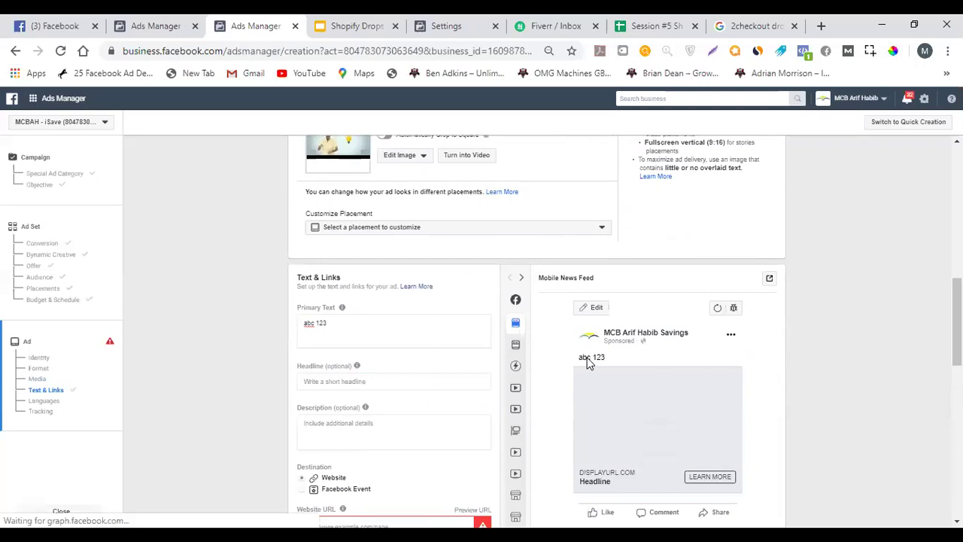
scroll(526, 328, down, 1)
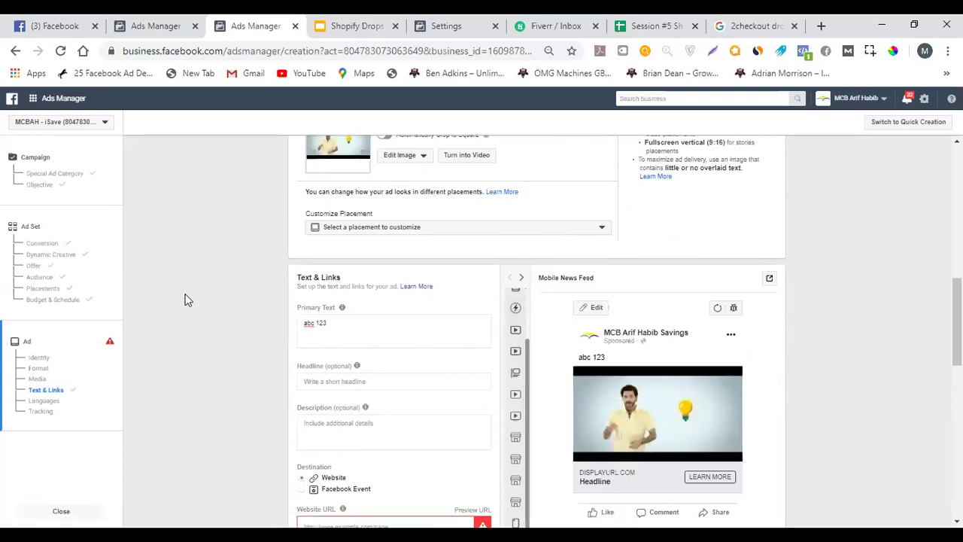
scroll(184, 299, down, 1)
click(402, 307)
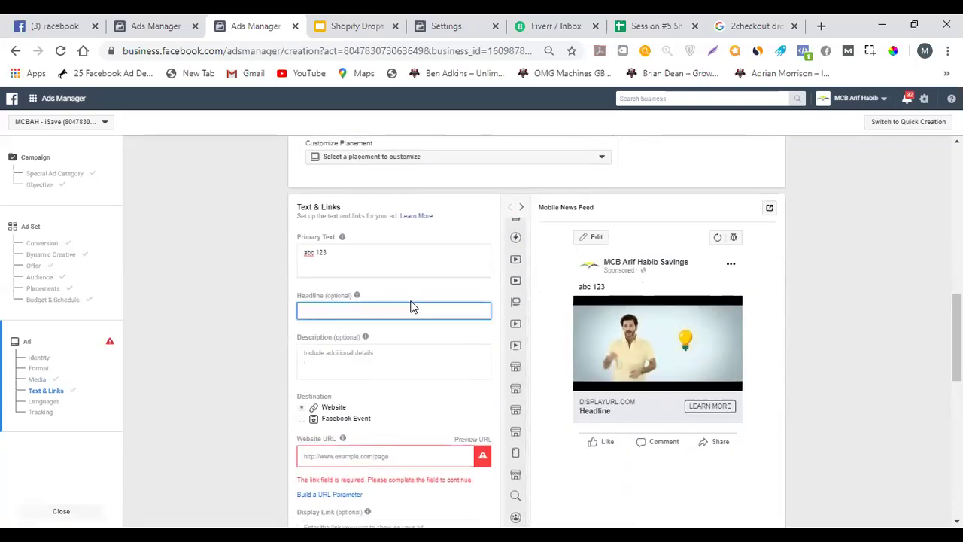
text(important)
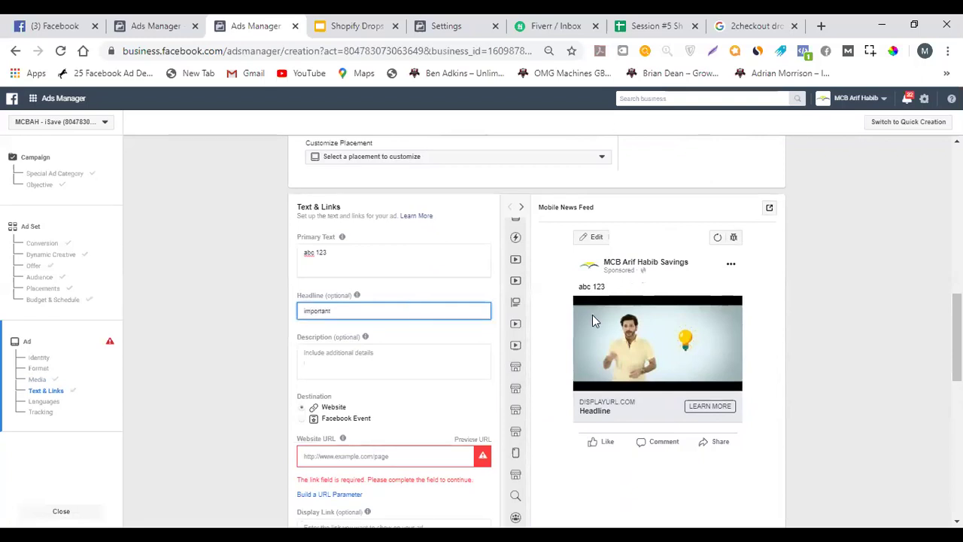
click(641, 422)
scroll(407, 392, down, 1)
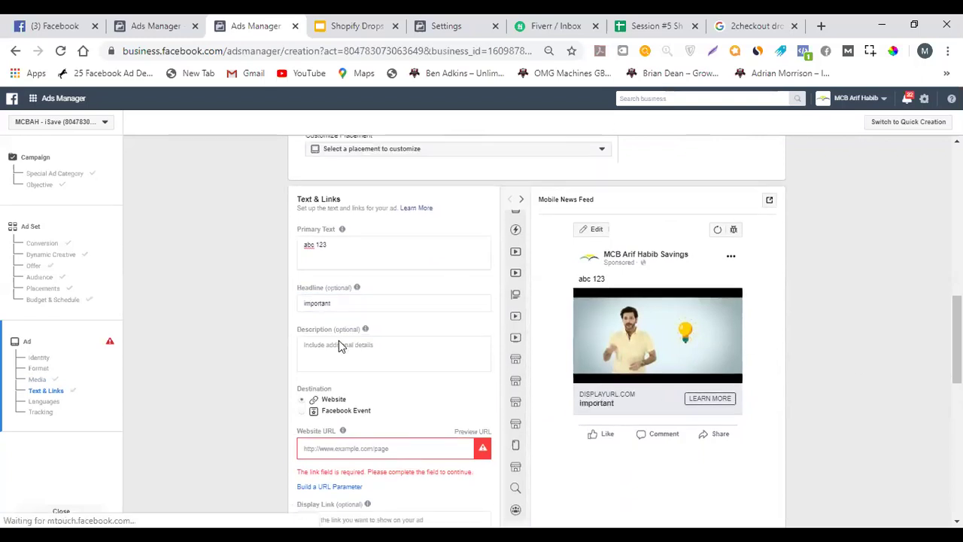
click(361, 386)
text(www.mcbah.com)
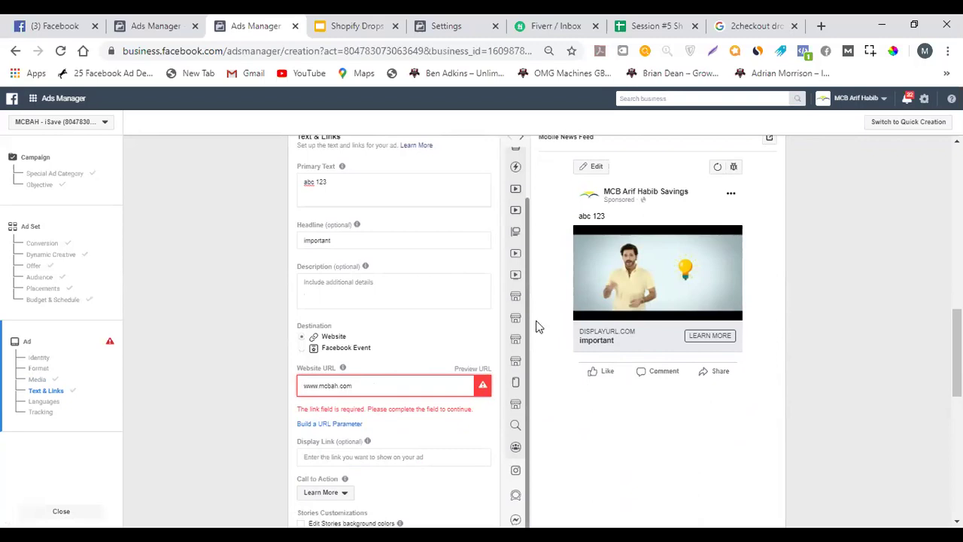
click(613, 338)
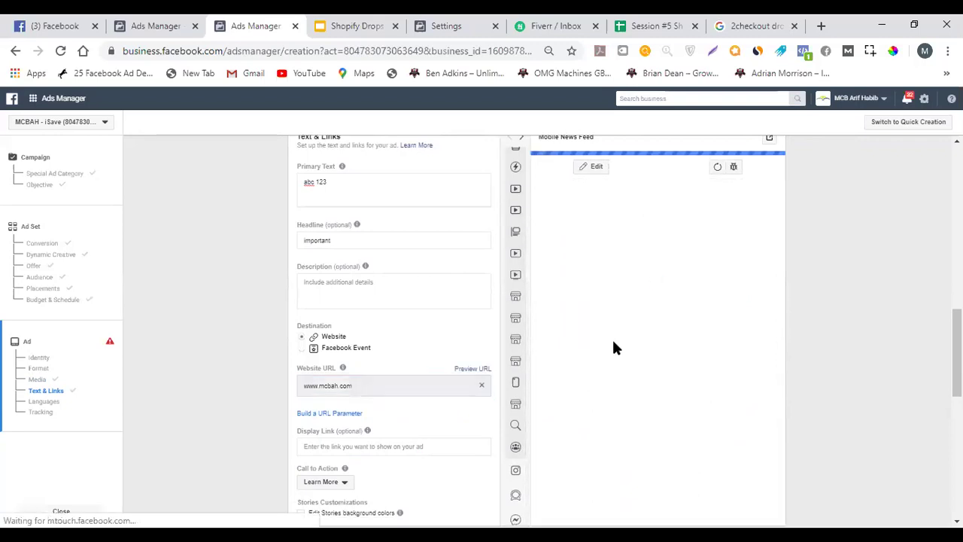
scroll(619, 387, down, 4)
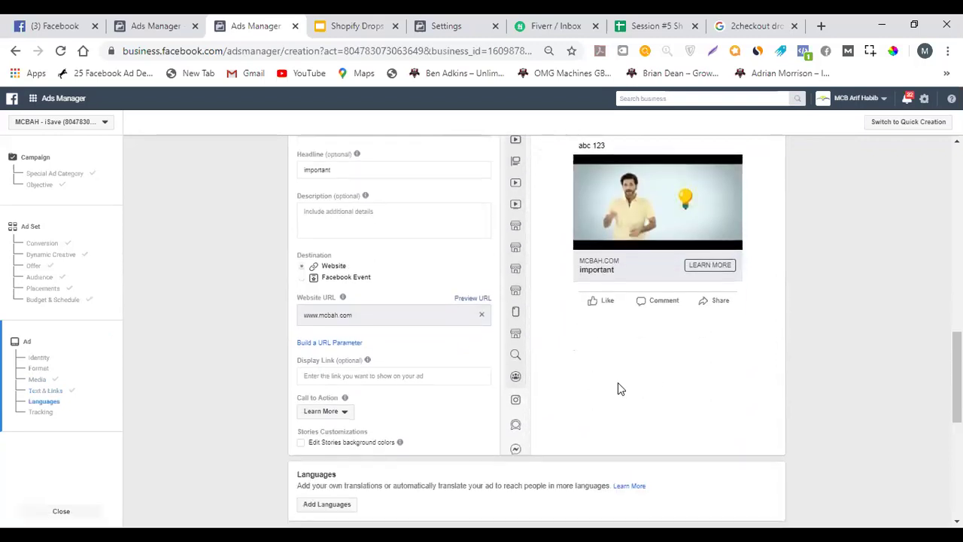
Set the ad's call to action to Sign Up and return to the preview
click(339, 341)
scroll(440, 320, down, 4)
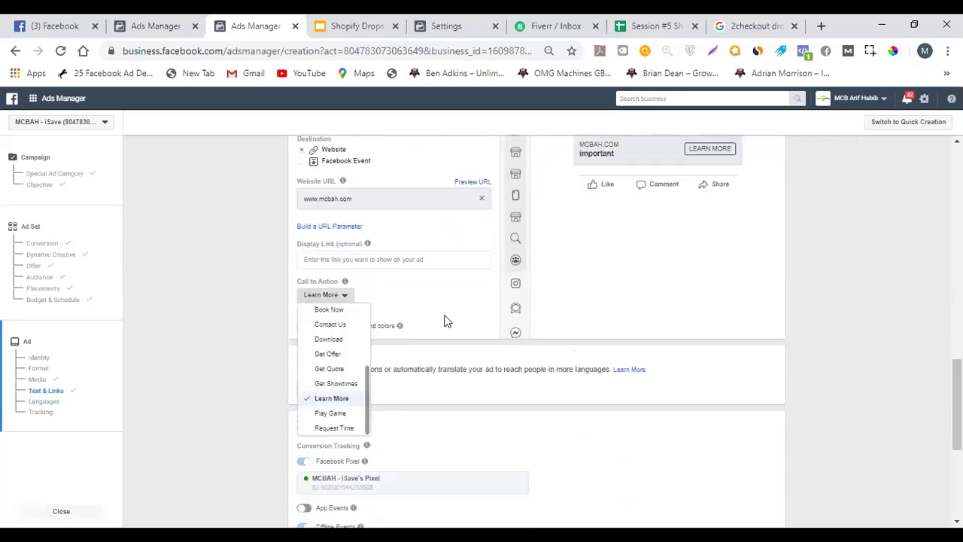
scroll(346, 305, down, 3)
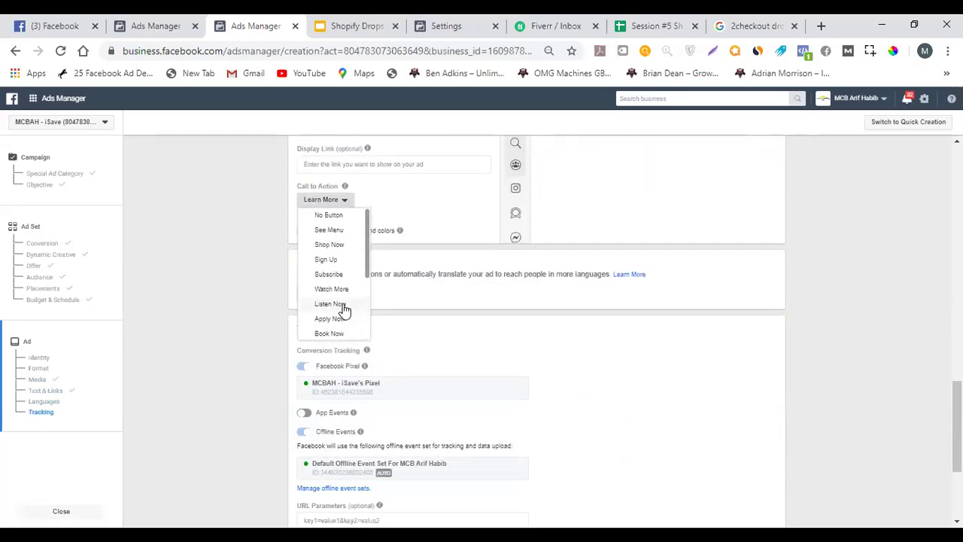
click(348, 261)
scroll(235, 349, up, 8)
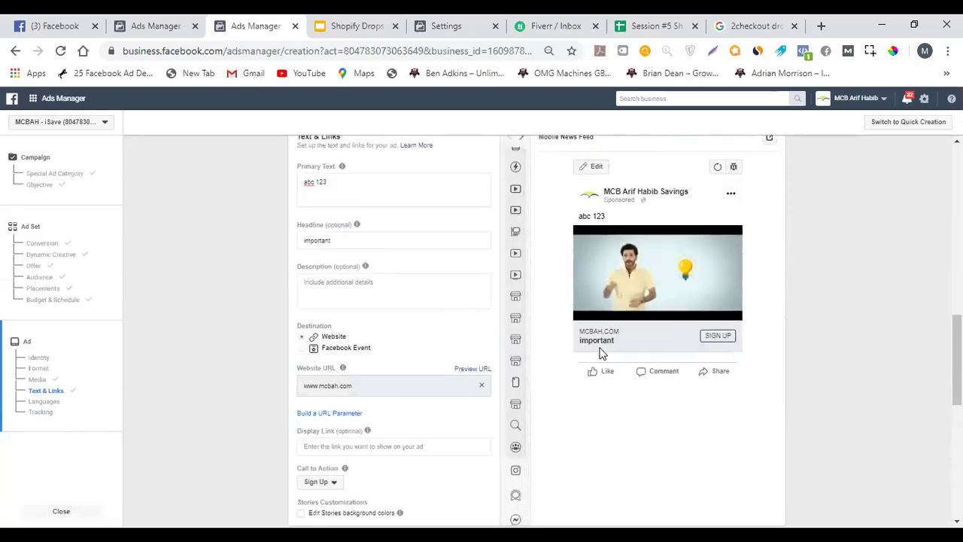
Enter "this is very important msg" as the ad's description
click(387, 280)
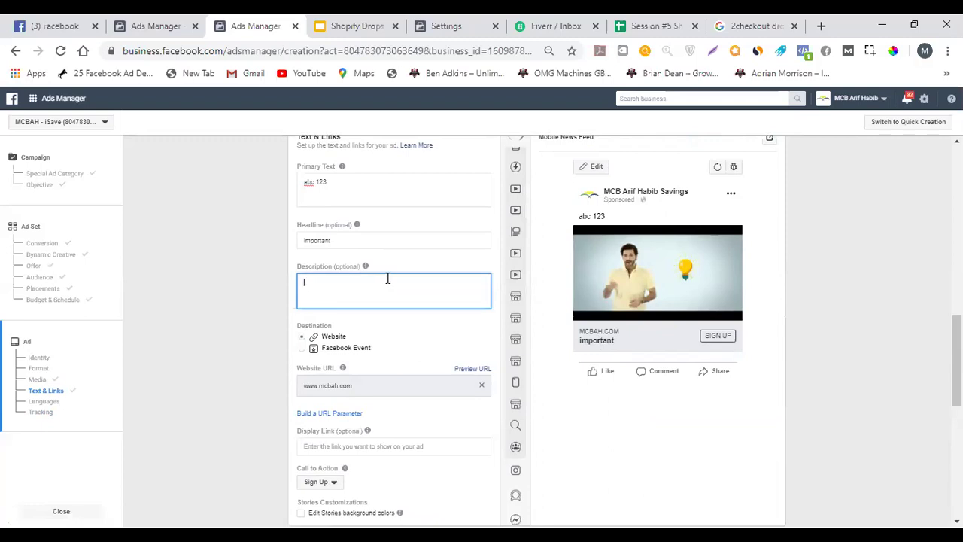
text(this is very important msg)
click(566, 348)
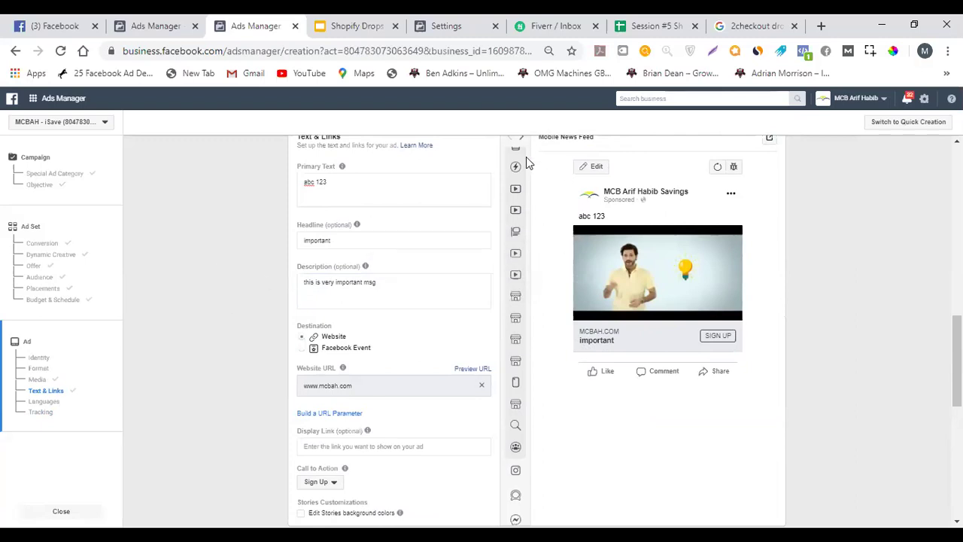
Preview the ad in the Desktop News Feed, Desktop Right Column and Facebook Stories placements
mouse_move(542, 213)
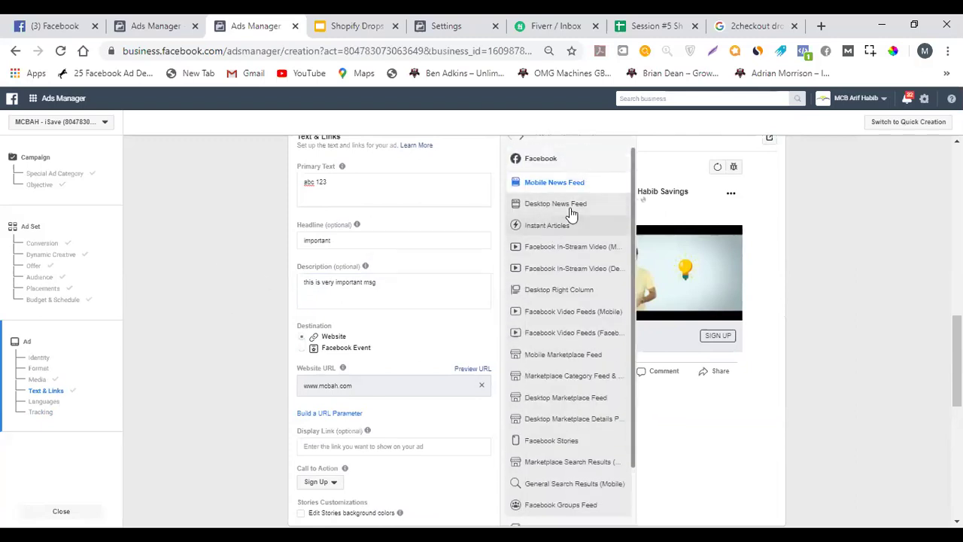
click(581, 215)
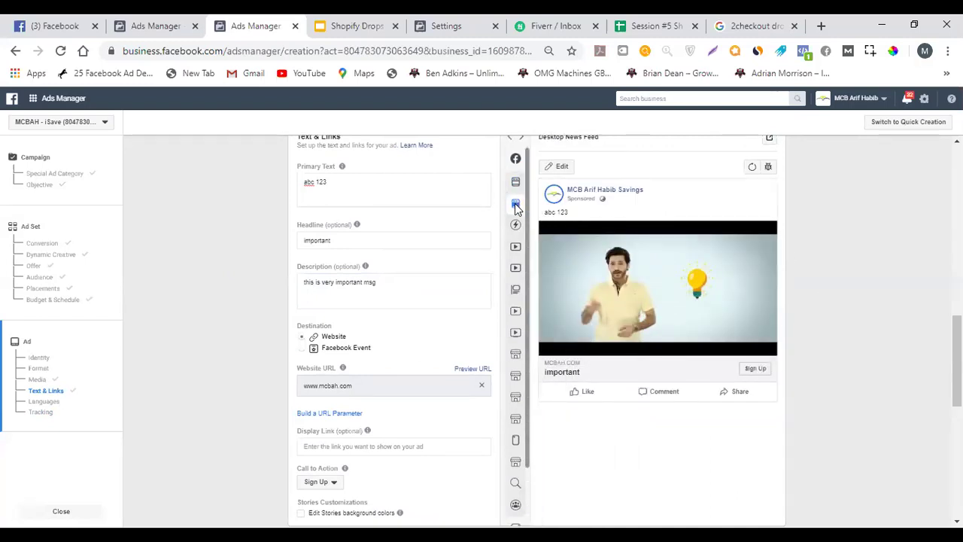
mouse_move(576, 275)
click(595, 292)
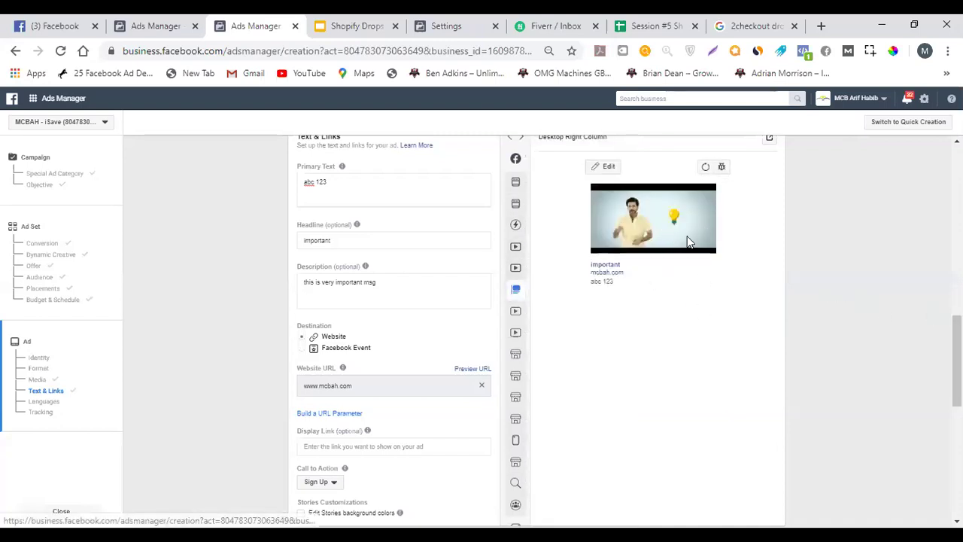
mouse_move(516, 301)
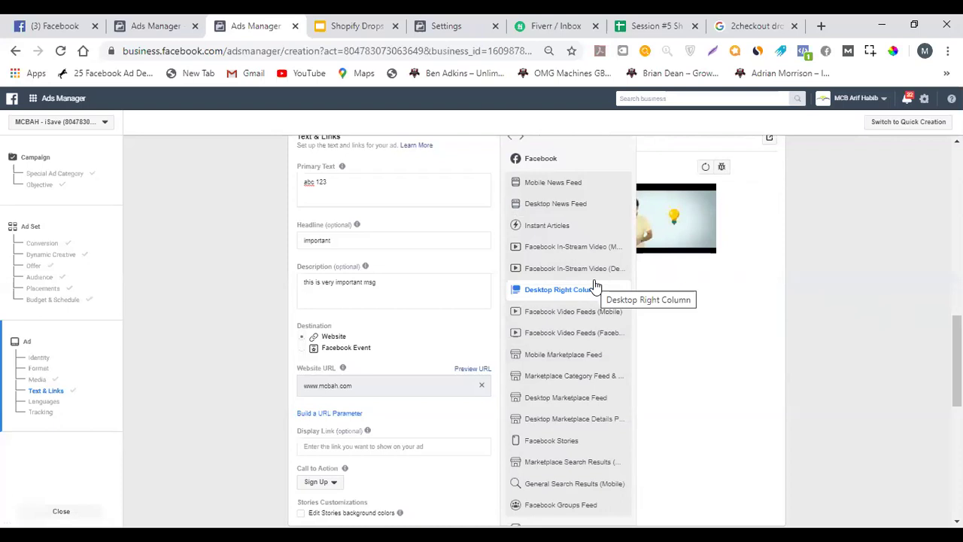
click(592, 440)
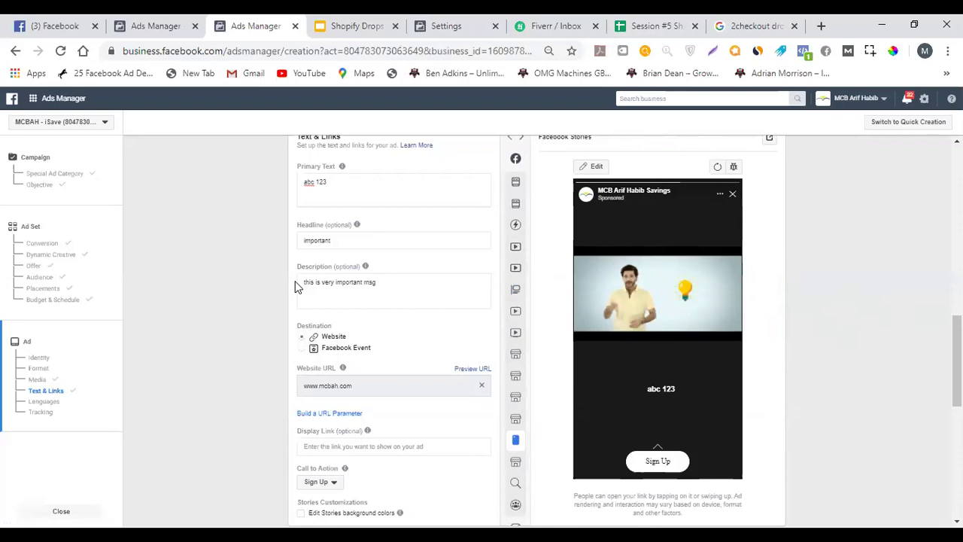
Close the test campaign's creation without publishing it and switch to the Shopify Dropshipping presentation in Google Slides
click(85, 510)
click(571, 267)
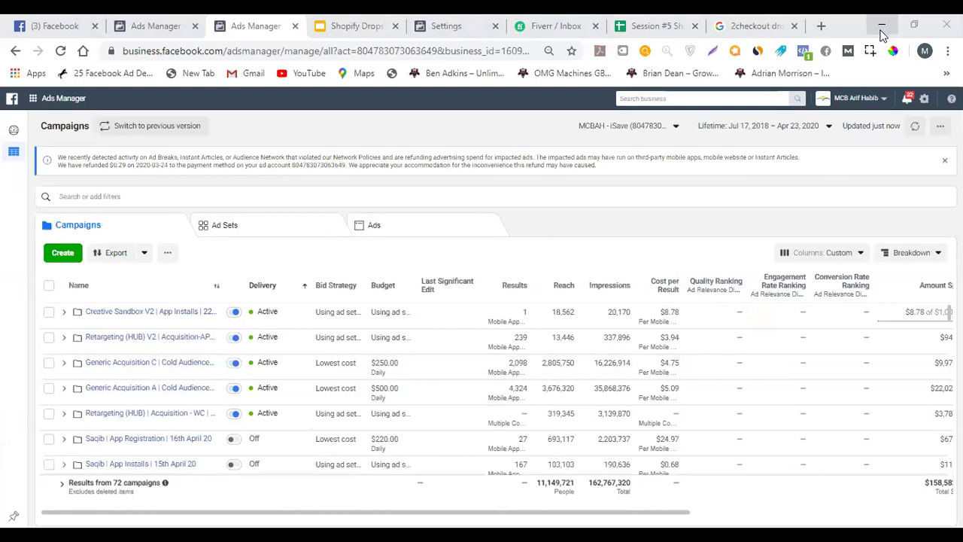
key(ctrl+Tab)
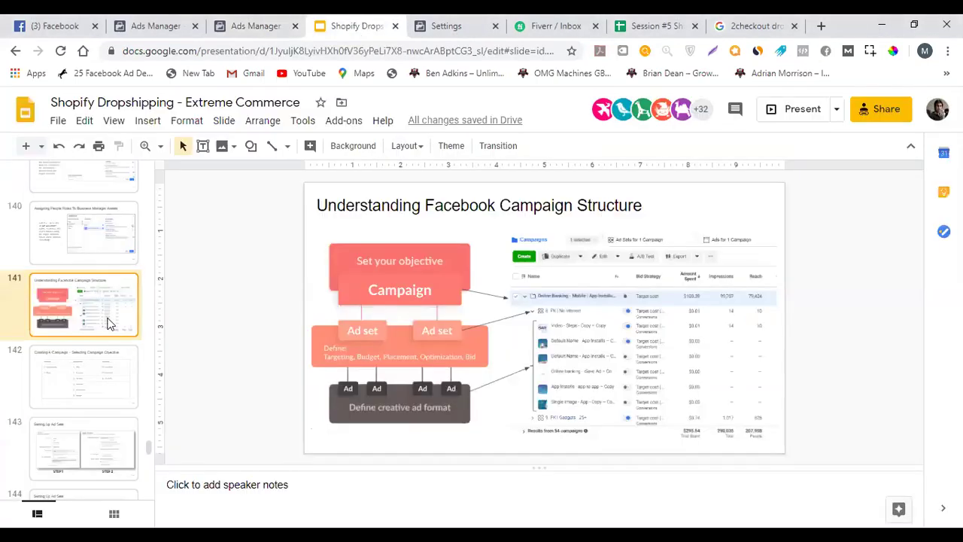
Review the "Setting Up Ad Sets" and "Setting Up Ads" slides, from slide 143 to slide 147
scroll(104, 317, down, 2)
scroll(107, 303, up, 2)
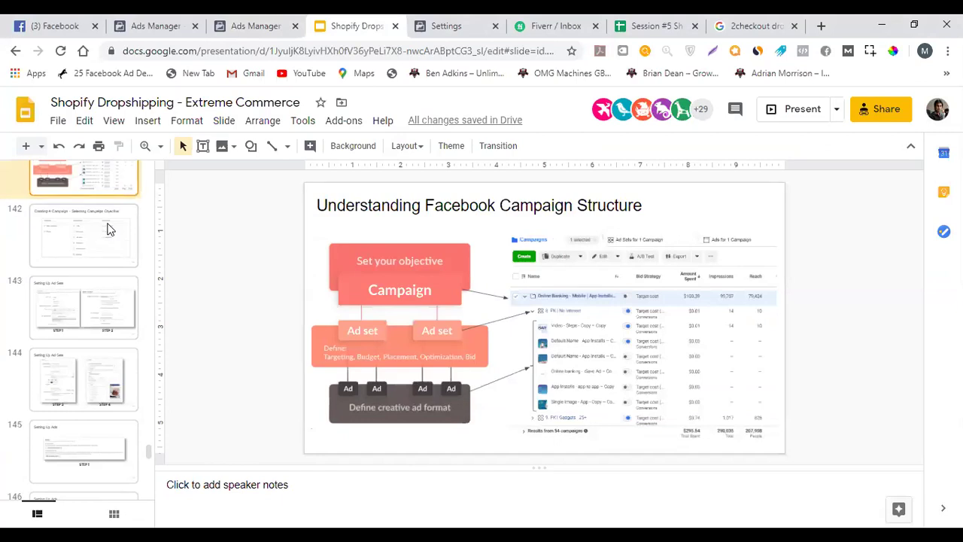
click(95, 316)
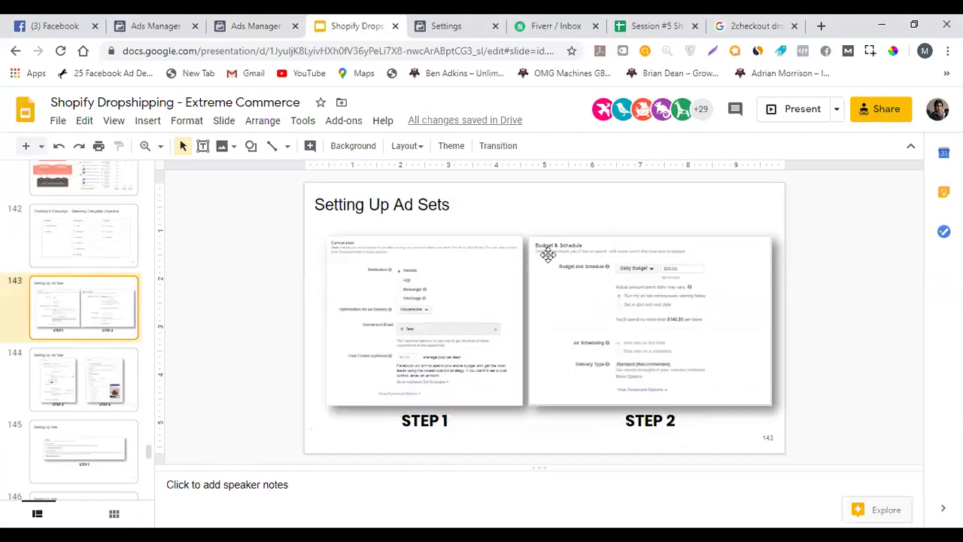
click(71, 385)
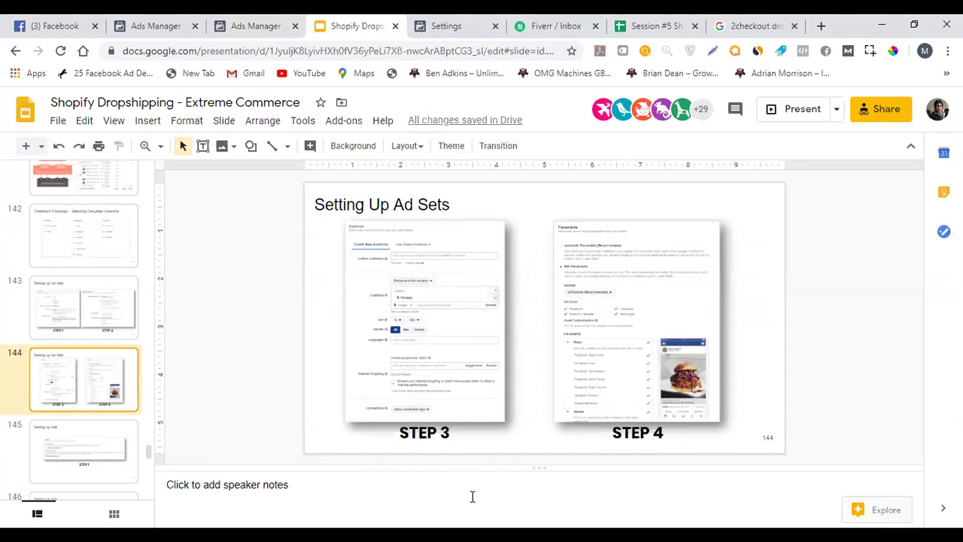
key(Down)
scroll(97, 344, down, 2)
click(98, 337)
click(100, 392)
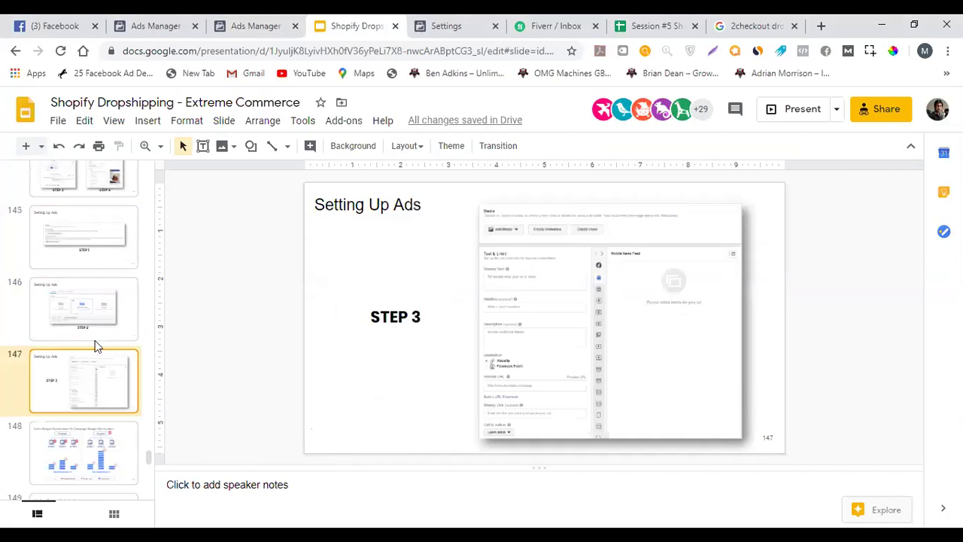
Open the "Adset Budget Optimization Vs Campaign Budget Optimization" slide, briefly revisit Ads Manager, and present the slide full screen
scroll(96, 345, down, 2)
click(88, 325)
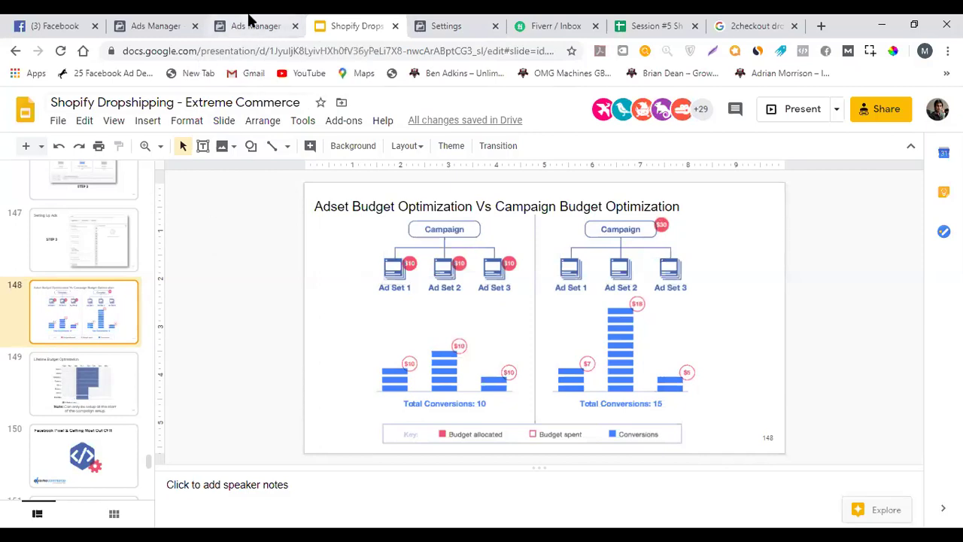
click(250, 25)
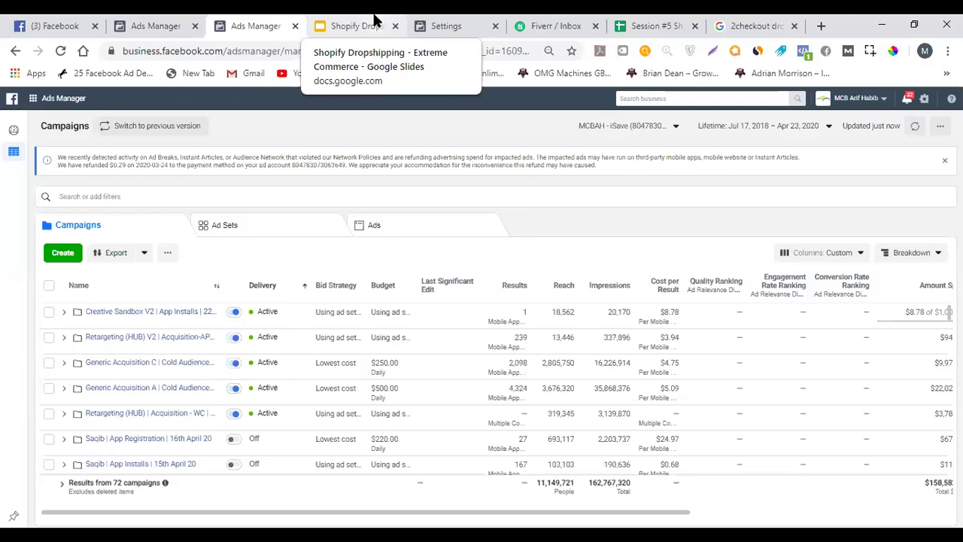
click(374, 20)
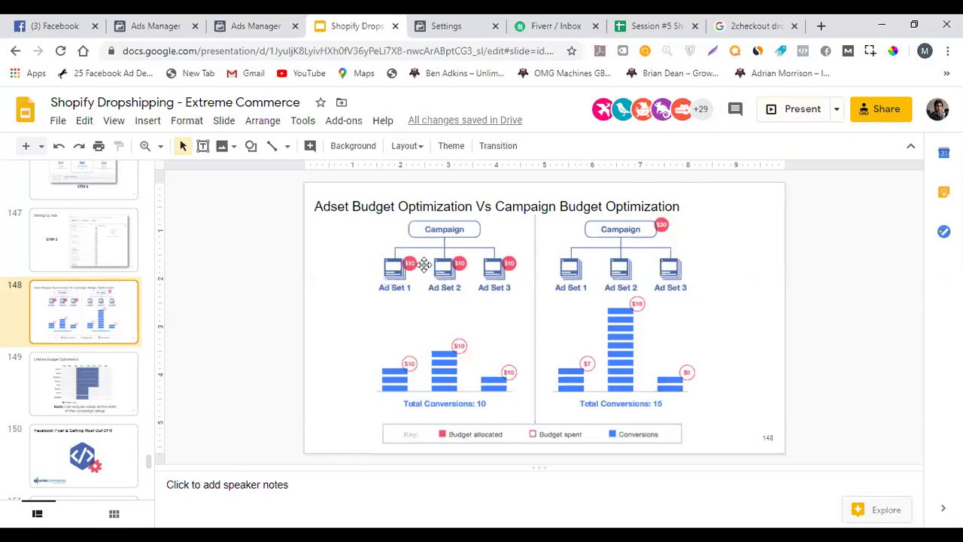
click(794, 111)
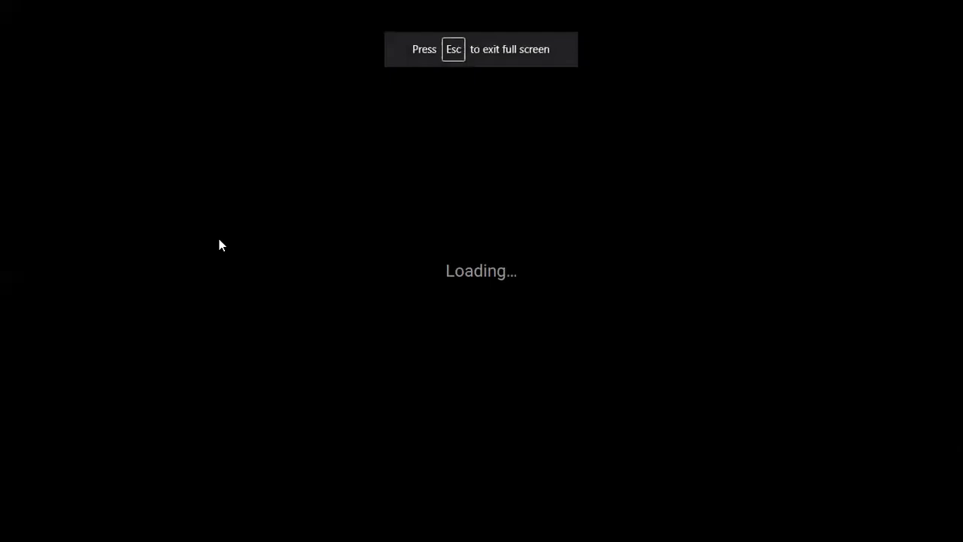
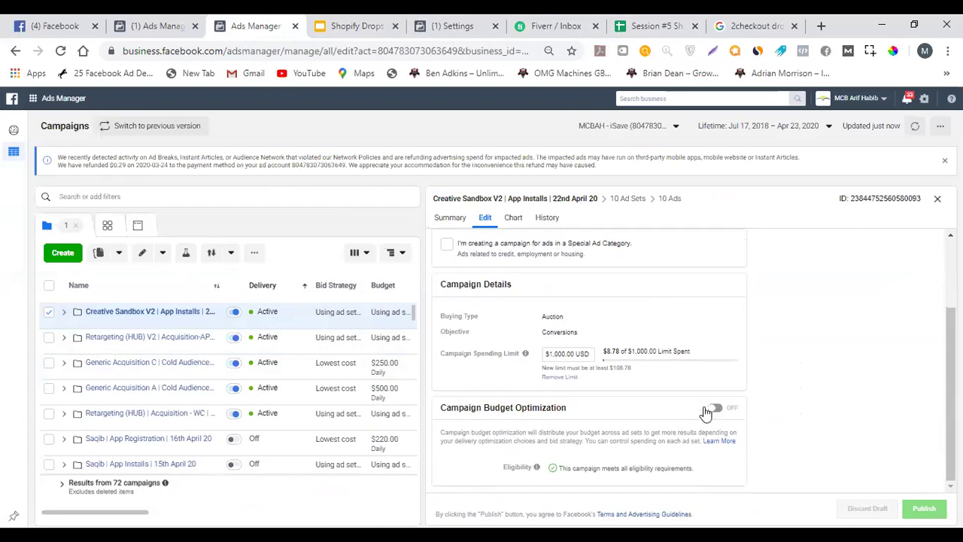
Examine the Creative Sandbox V2 campaign's Campaign Budget Optimization setting in Ads Manager and look through its ad sets and their budgets
drag(454, 406, 566, 408)
click(663, 415)
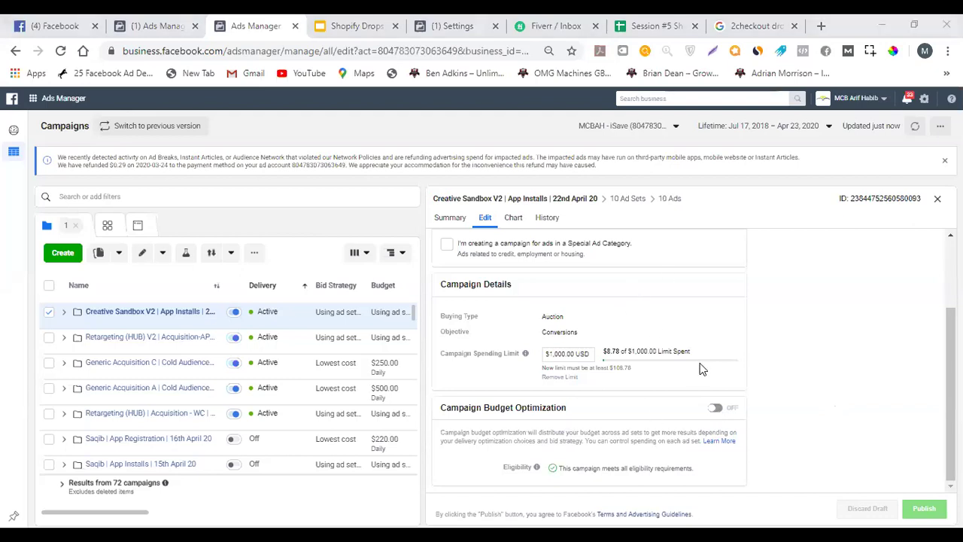
click(109, 226)
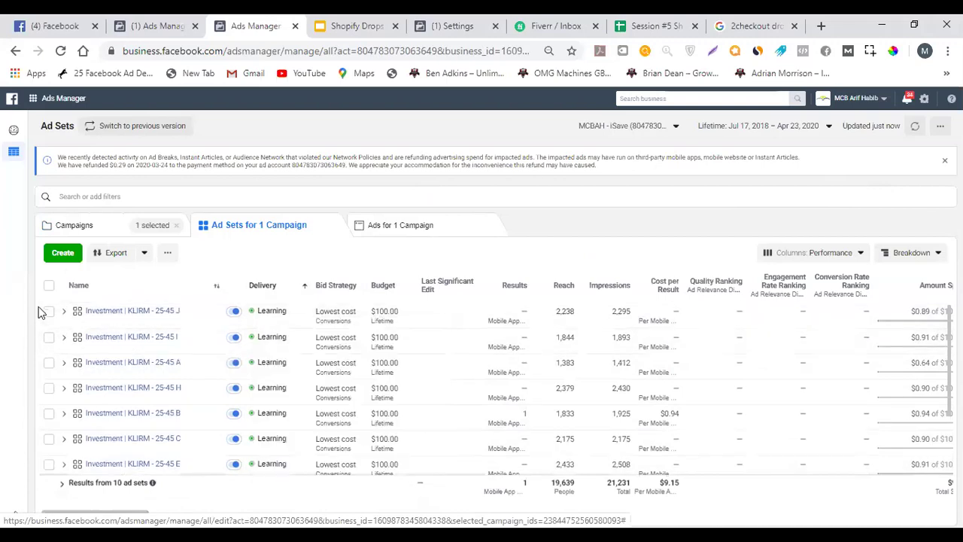
scroll(316, 395, down, 2)
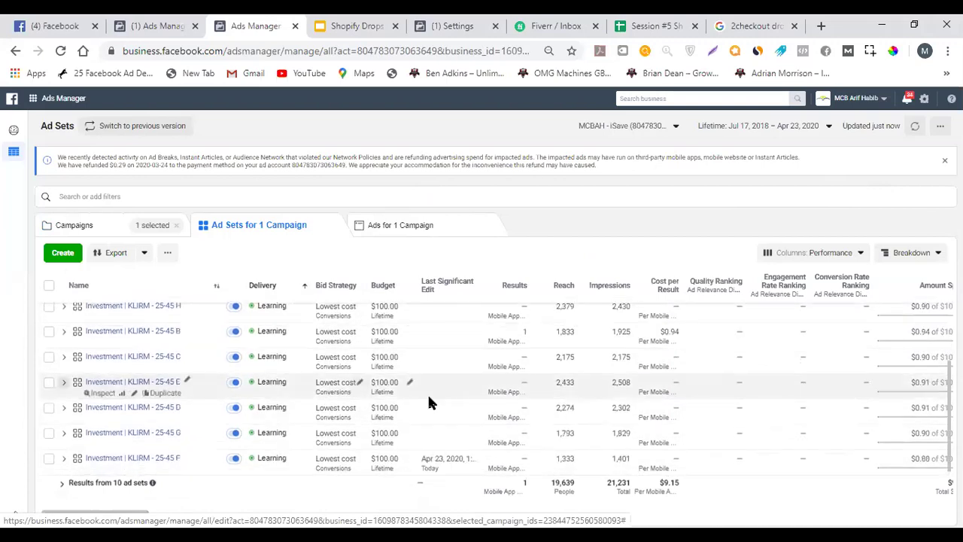
scroll(428, 403, up, 2)
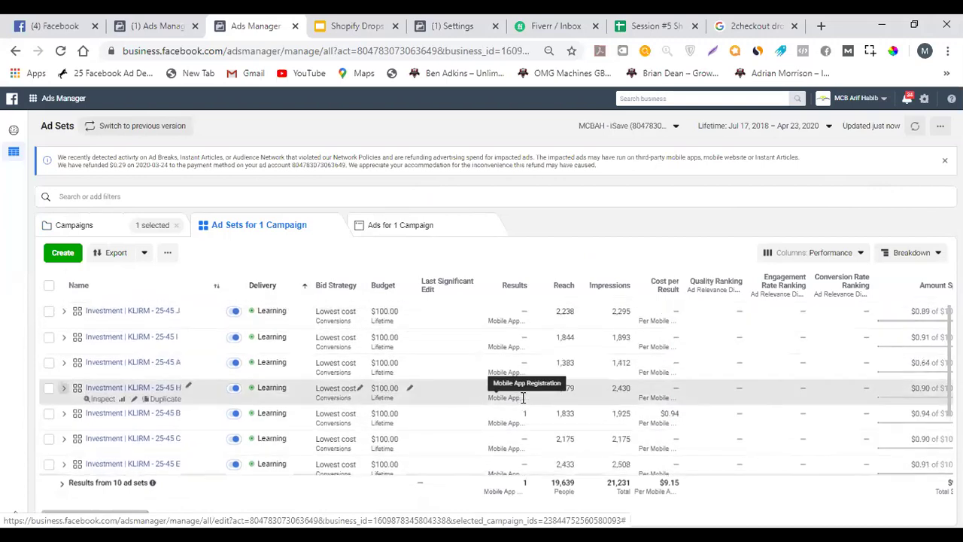
Open the ad set "Investment | KLIRM - 25-45 J" for editing and view its Budget & Schedule settings
click(48, 288)
click(48, 288)
click(190, 256)
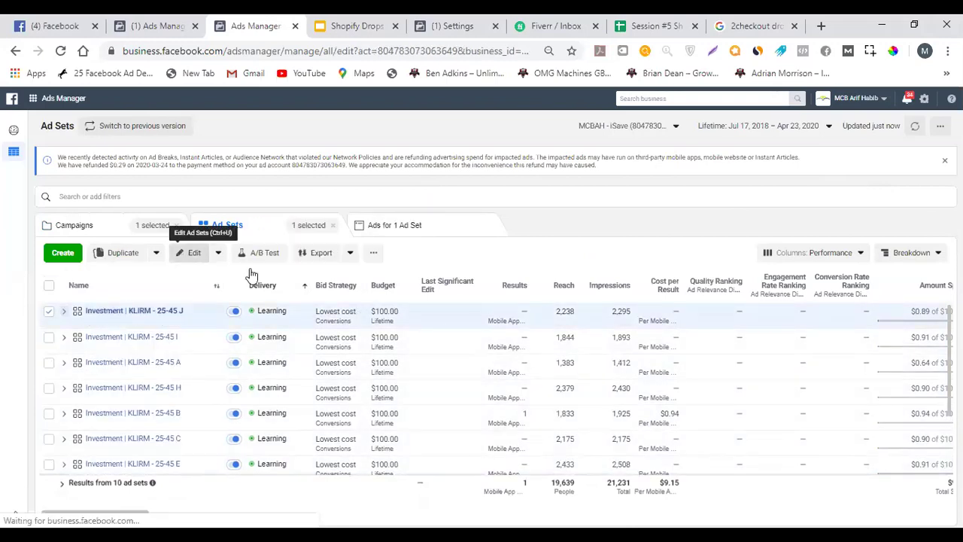
scroll(692, 318, down, 2)
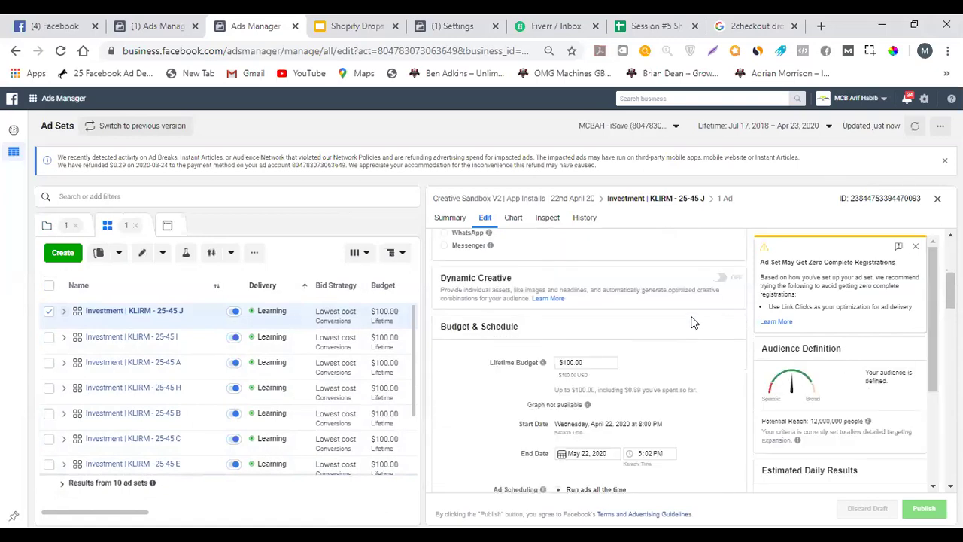
Examine the ad set's Audience, Placements, and Optimization & Delivery settings, returning to the Lifetime Budget under Budget & Schedule
scroll(698, 340, down, 6)
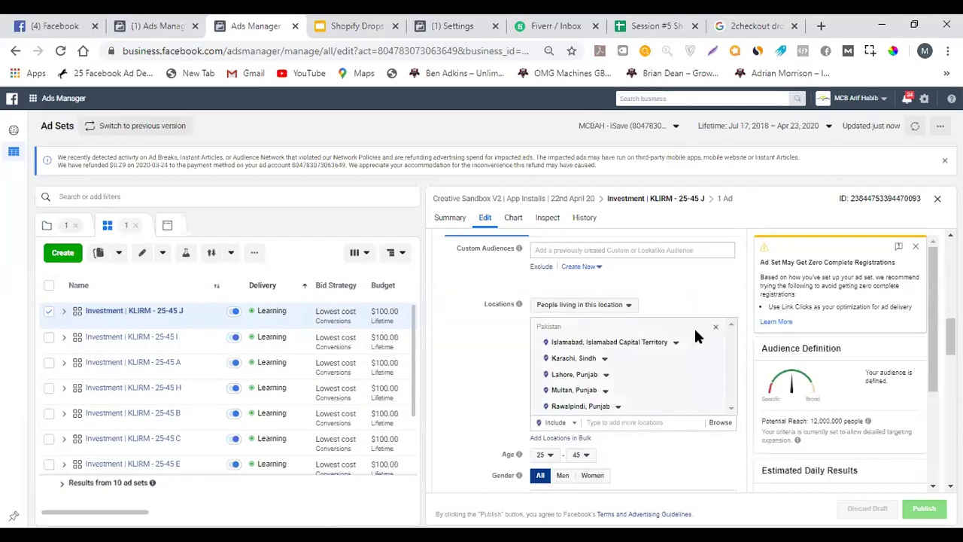
scroll(695, 329, down, 6)
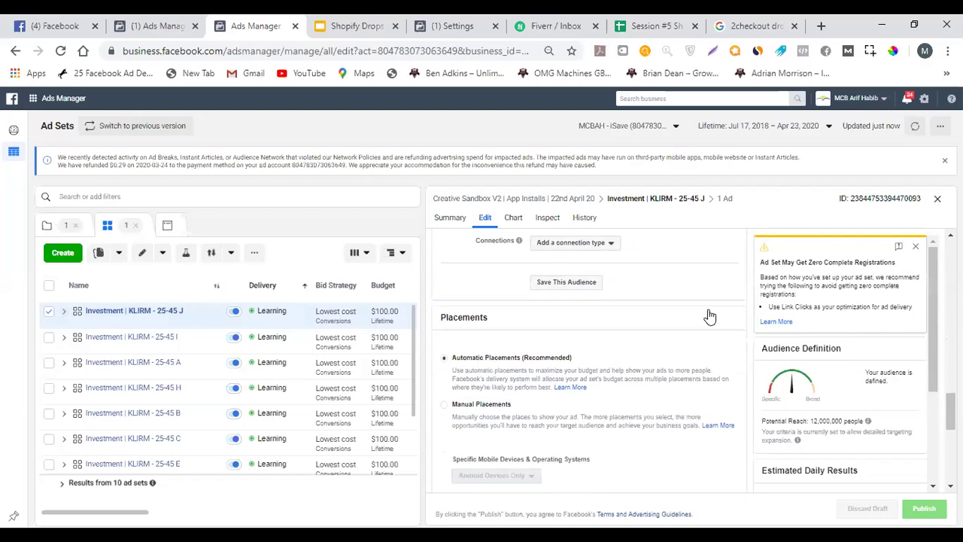
click(915, 246)
scroll(633, 322, down, 5)
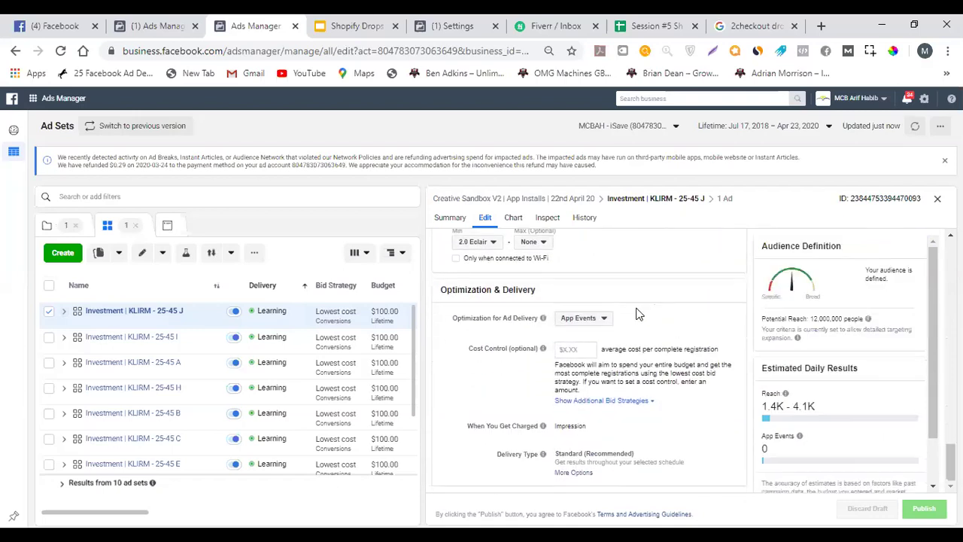
scroll(649, 349, up, 3)
scroll(649, 348, down, 3)
scroll(655, 353, up, 5)
scroll(656, 354, up, 8)
scroll(655, 354, down, 3)
scroll(602, 303, up, 1)
scroll(602, 302, up, 1)
double_click(590, 303)
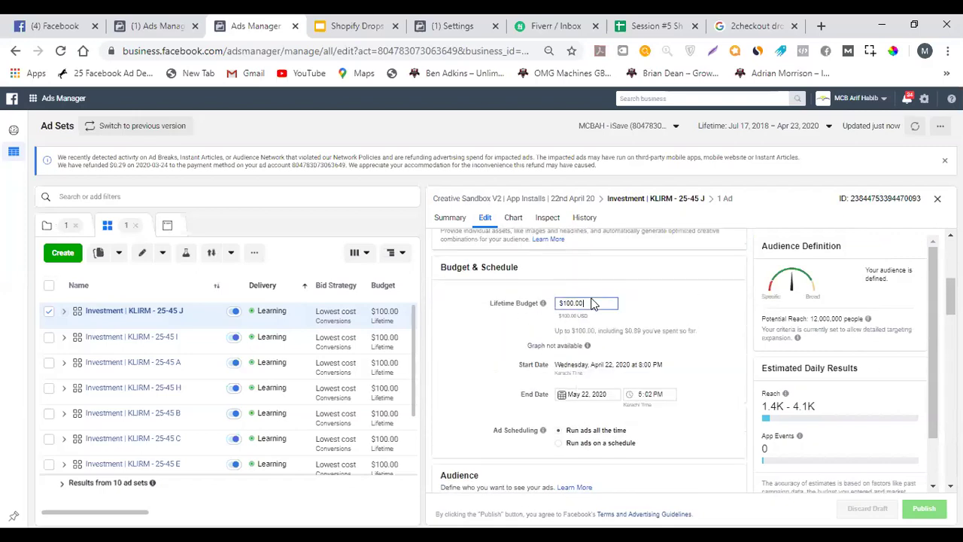
Compare the lifetime budgets of several ad sets, including A, C, E and J, and close the ad set editor
click(391, 340)
click(390, 393)
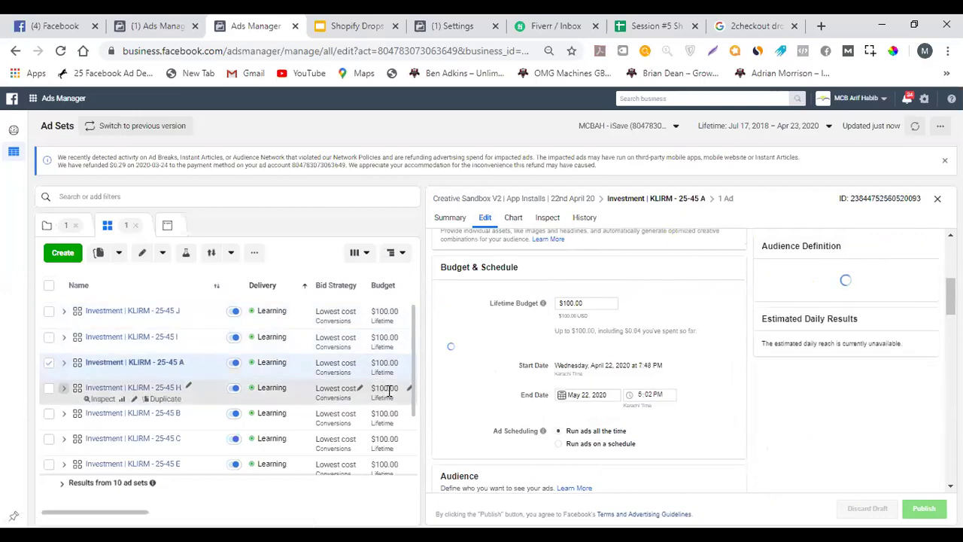
click(367, 444)
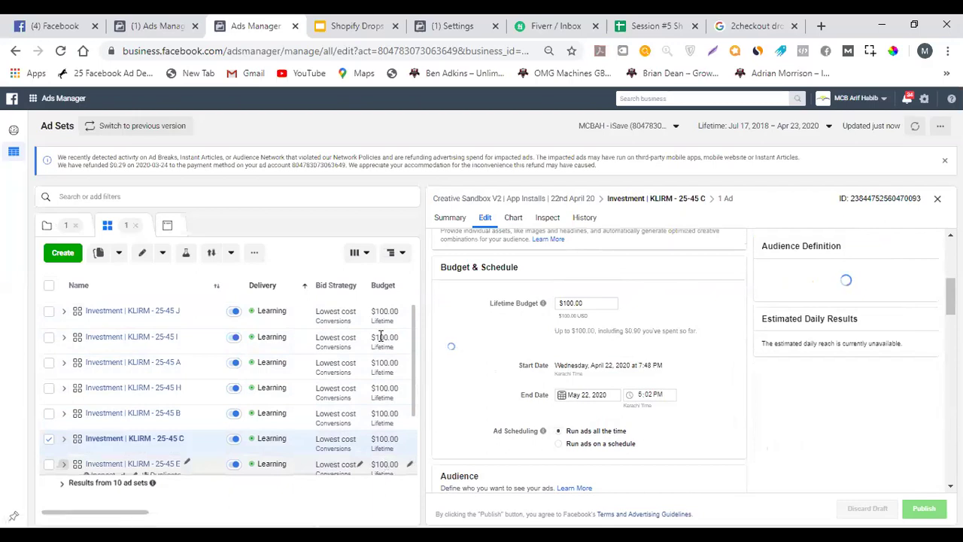
click(384, 465)
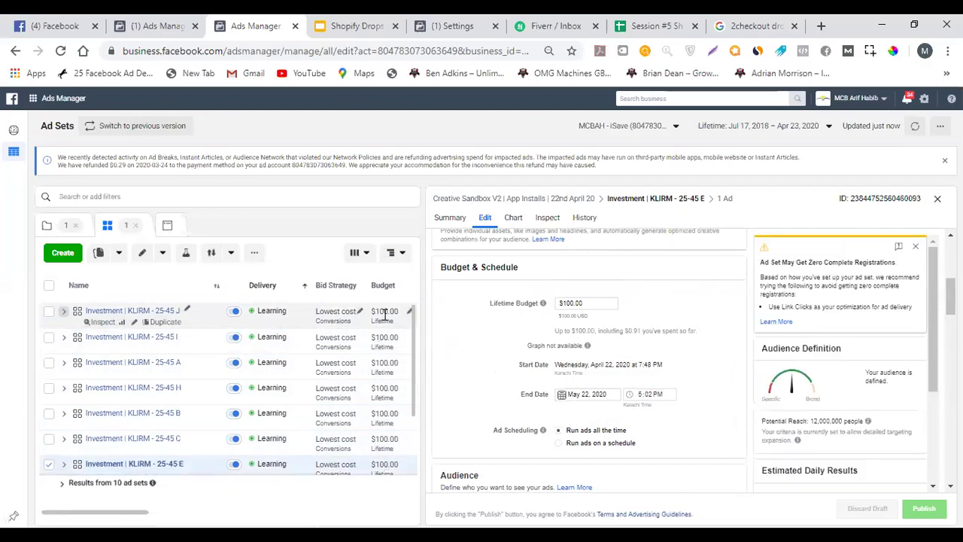
click(385, 314)
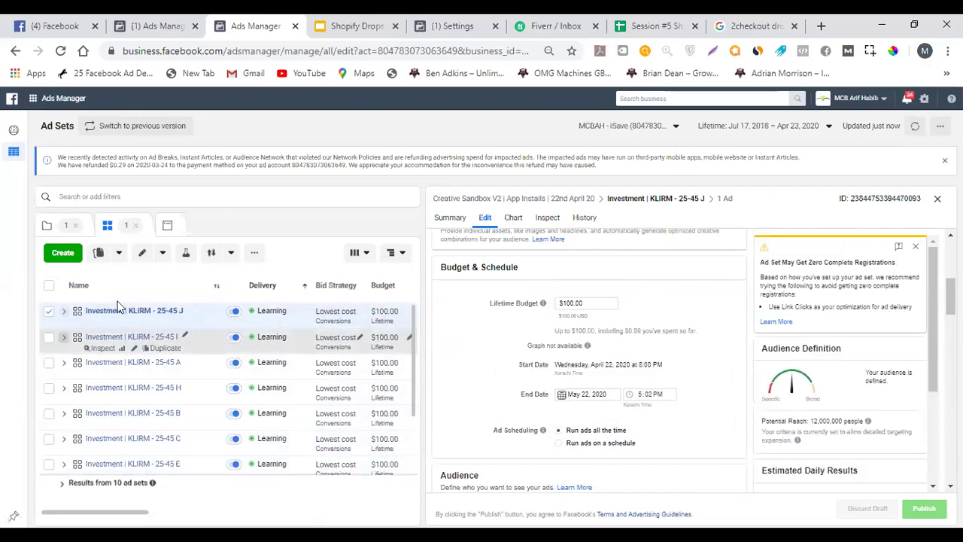
click(937, 198)
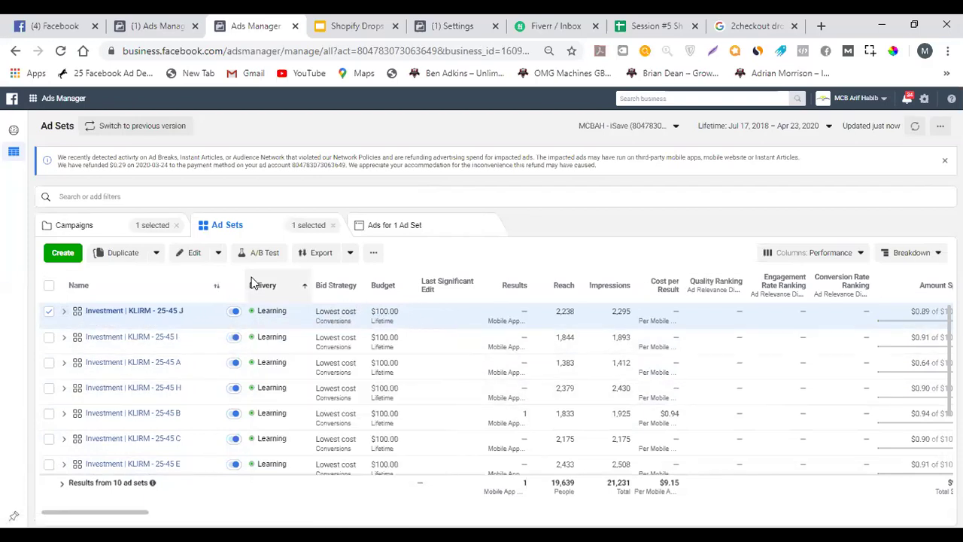
Examine the bid strategy of the ad sets "Investment | KLIRM - 25-45 J" and "Investment | KLIRM - 25-45 I"
triple_click(334, 313)
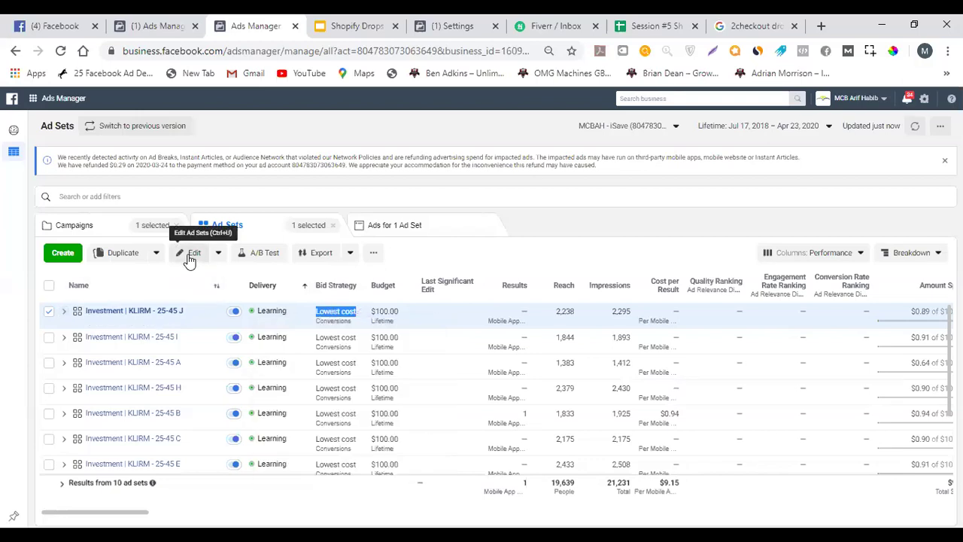
click(337, 336)
triple_click(337, 336)
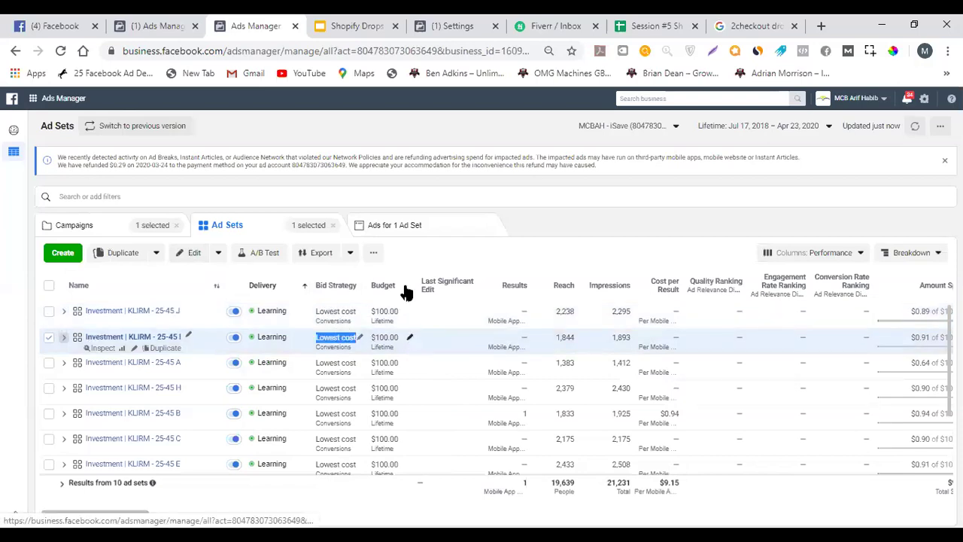
Try lifetime budgets of 500 on the "25-45 I" ad set and 250 on the "25-45 A" ad set, cancelling each edit
click(411, 339)
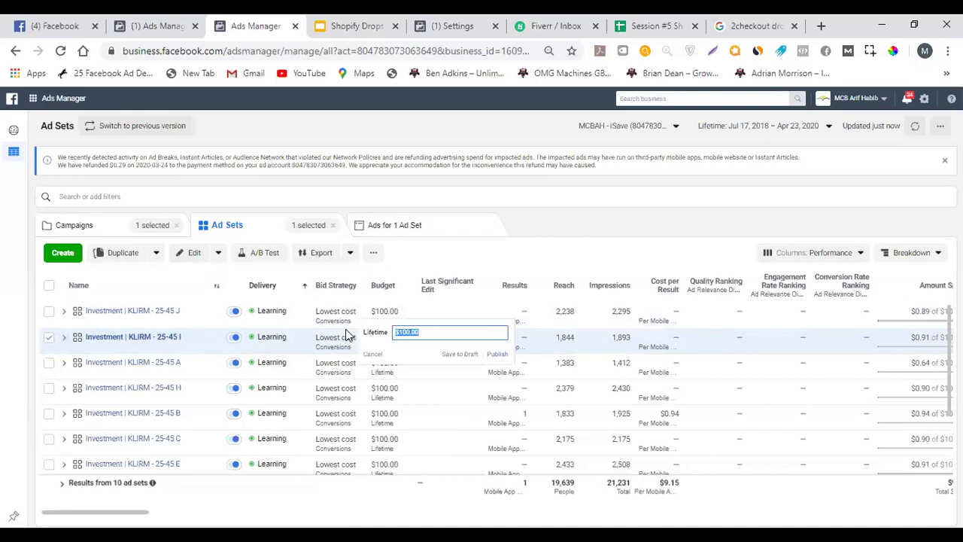
text(500)
click(375, 354)
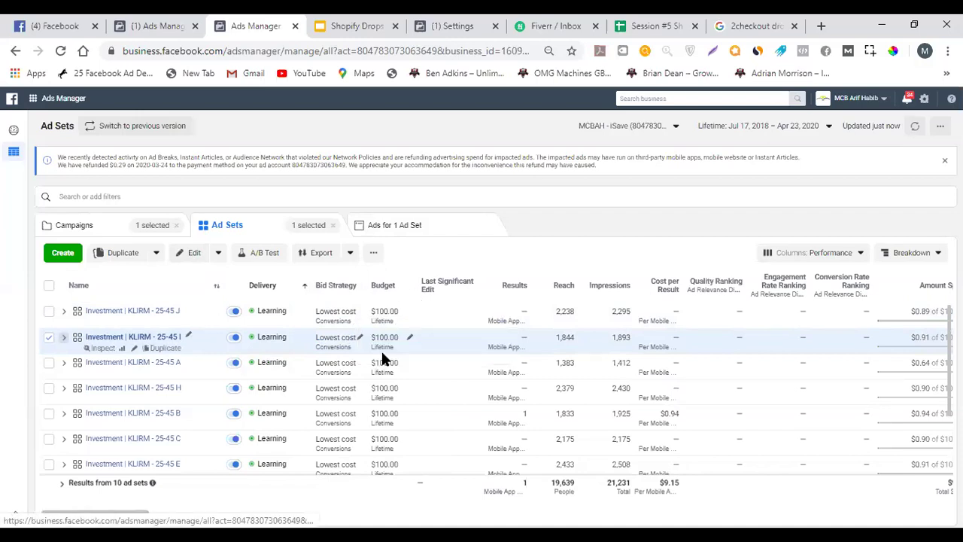
click(409, 363)
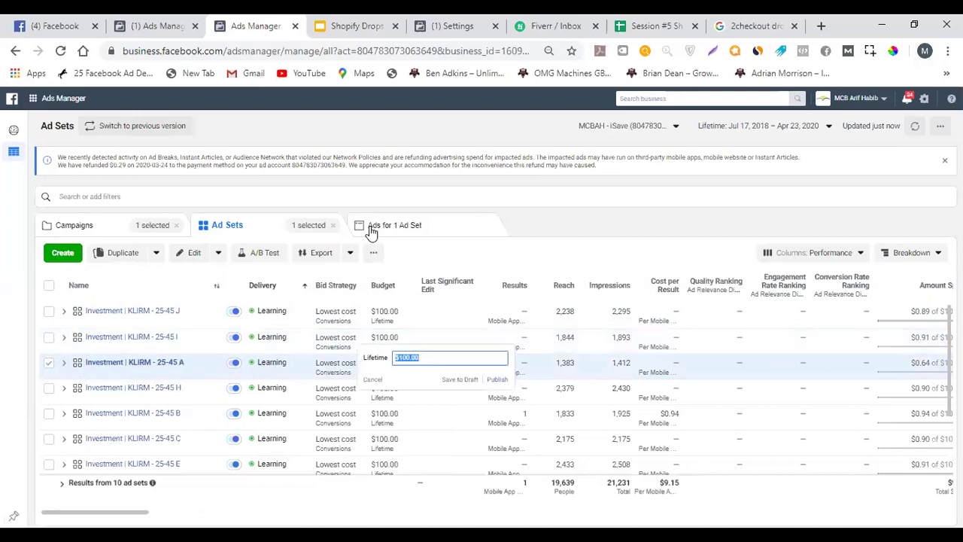
text(250)
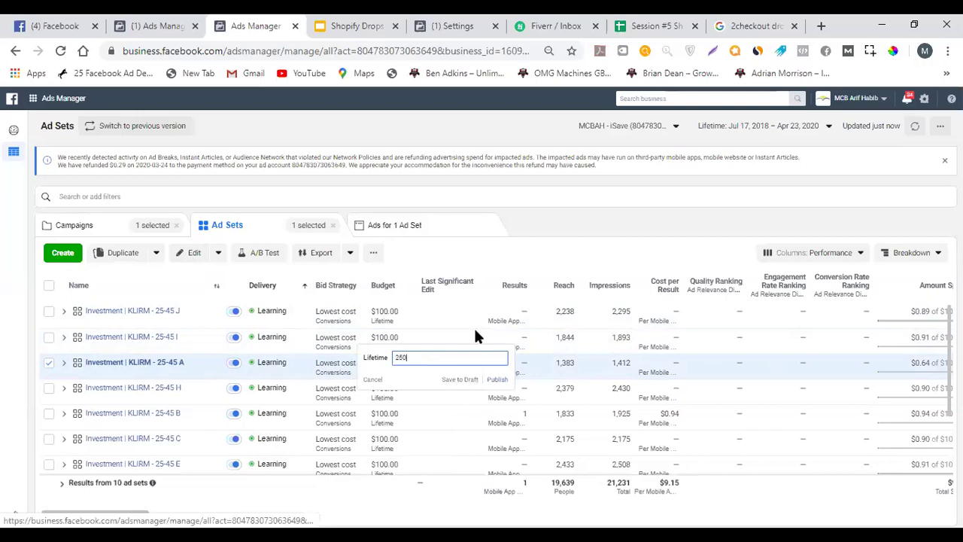
click(374, 379)
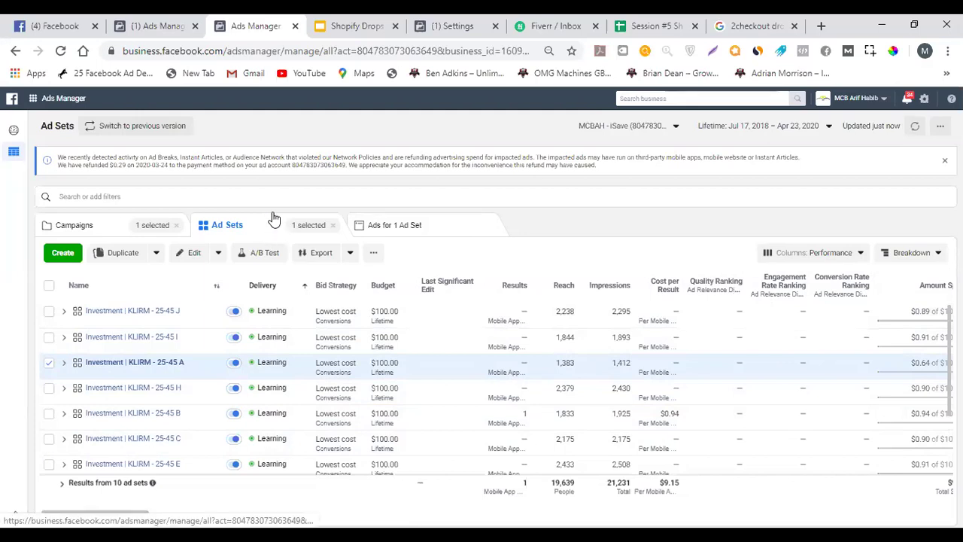
View the ad sets of the campaign "iSave for Education | Event | 20th Jul'18" and return to the campaign list
click(115, 224)
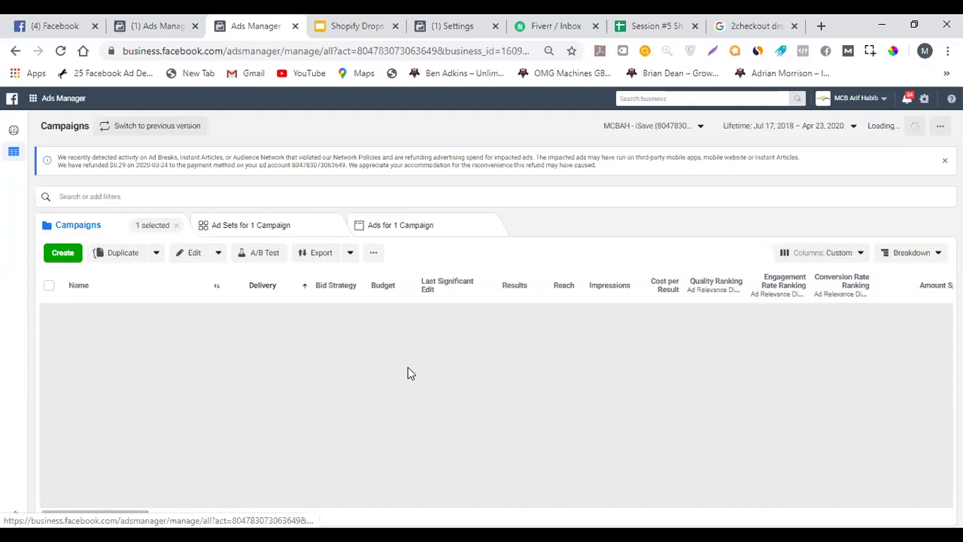
scroll(411, 367, down, 10)
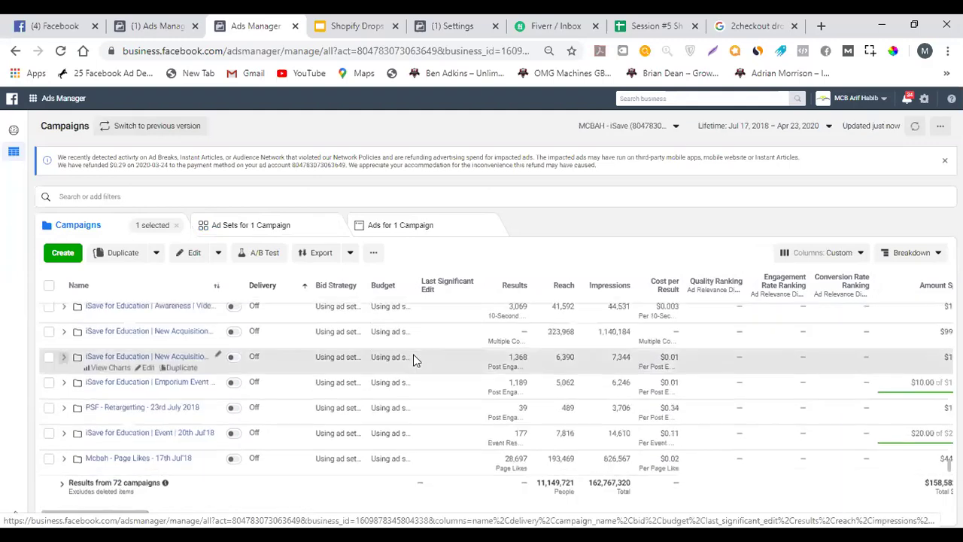
click(292, 433)
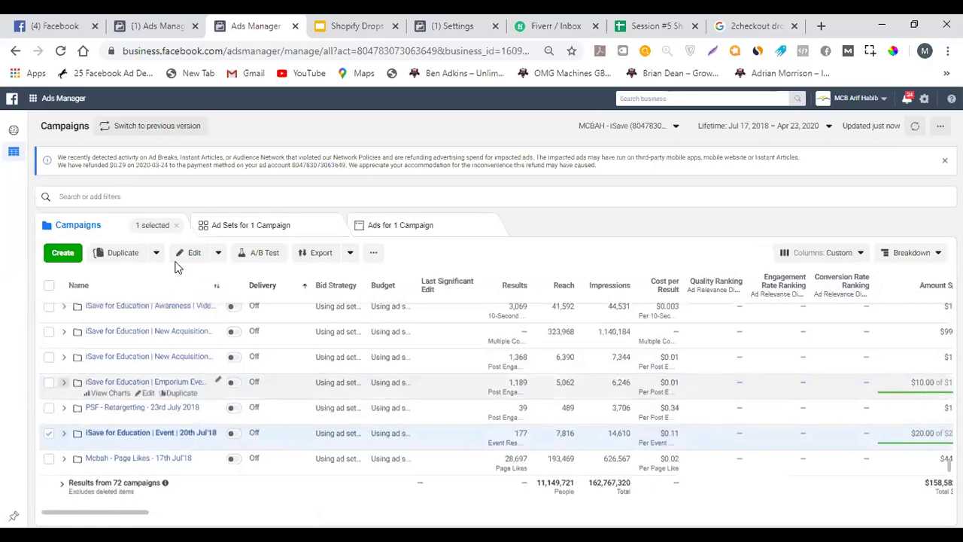
click(233, 224)
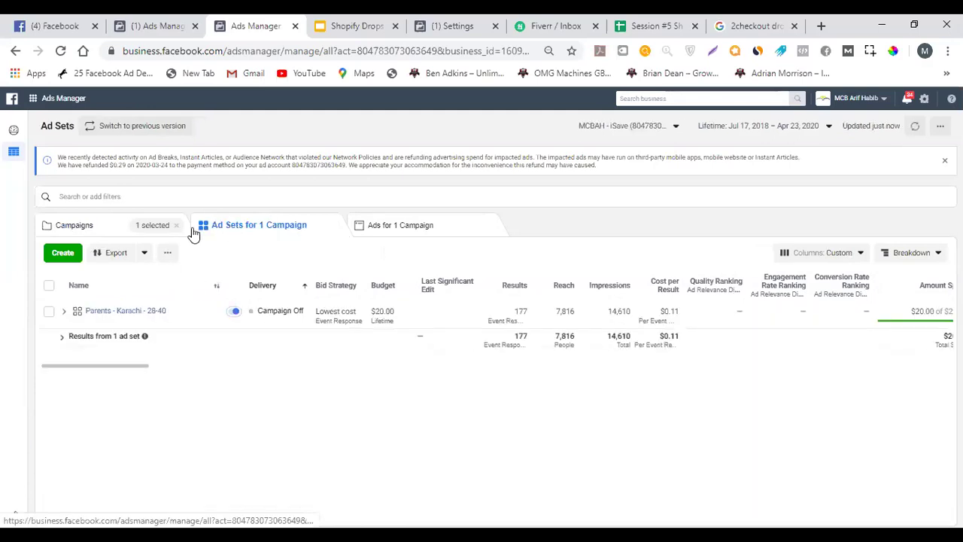
key(alt+Left)
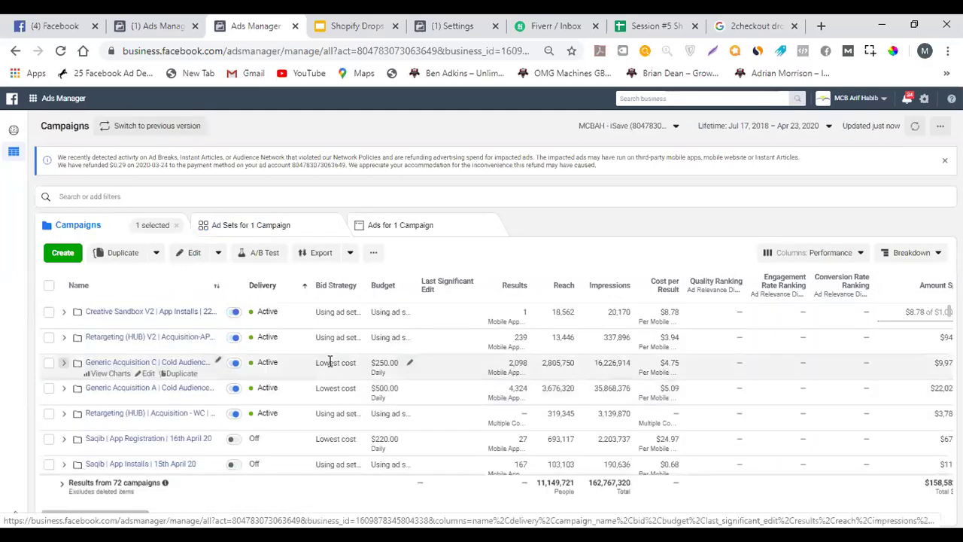
Apply the Creative Testing column preset and open the ad sets of the campaign "iSave for Education | New Acquisitions | WC | 27th July 2018"
scroll(323, 373, down, 5)
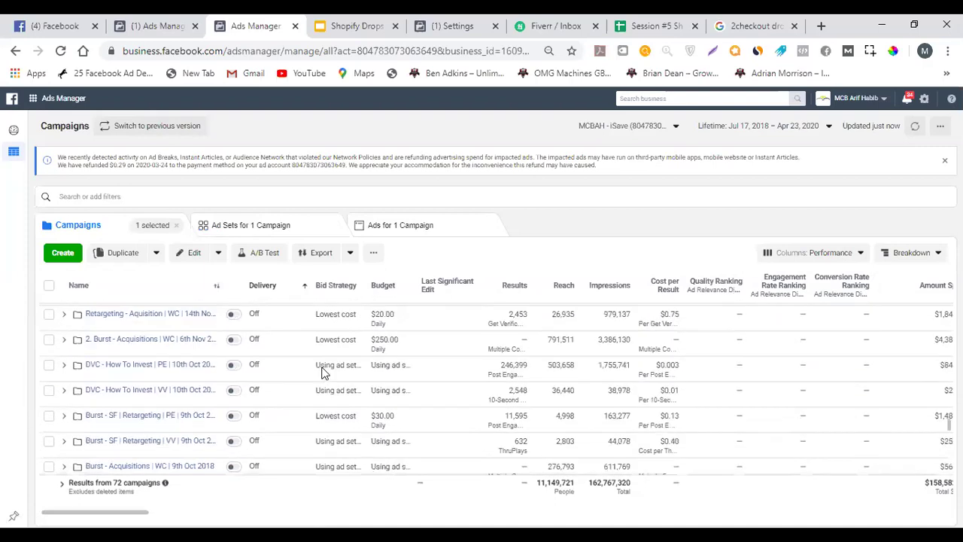
scroll(324, 362, down, 5)
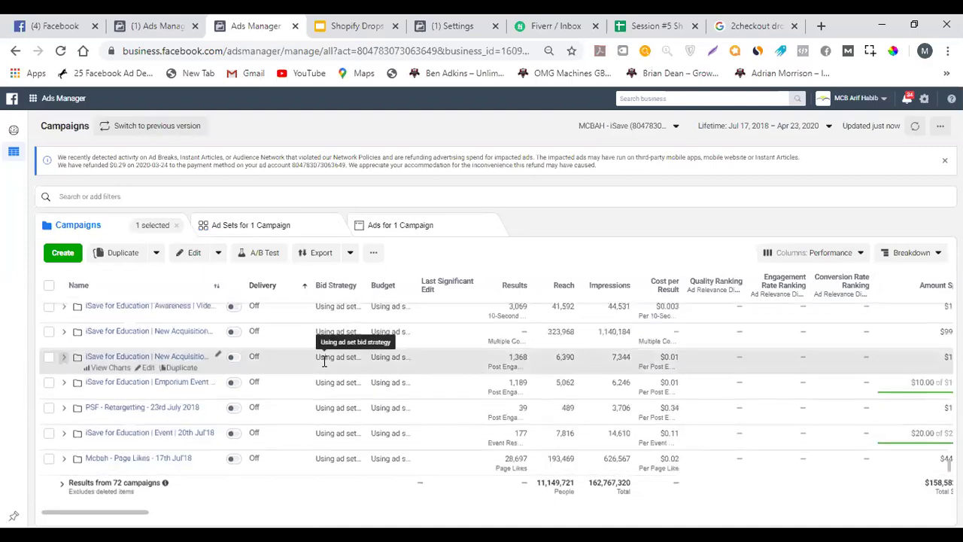
click(832, 252)
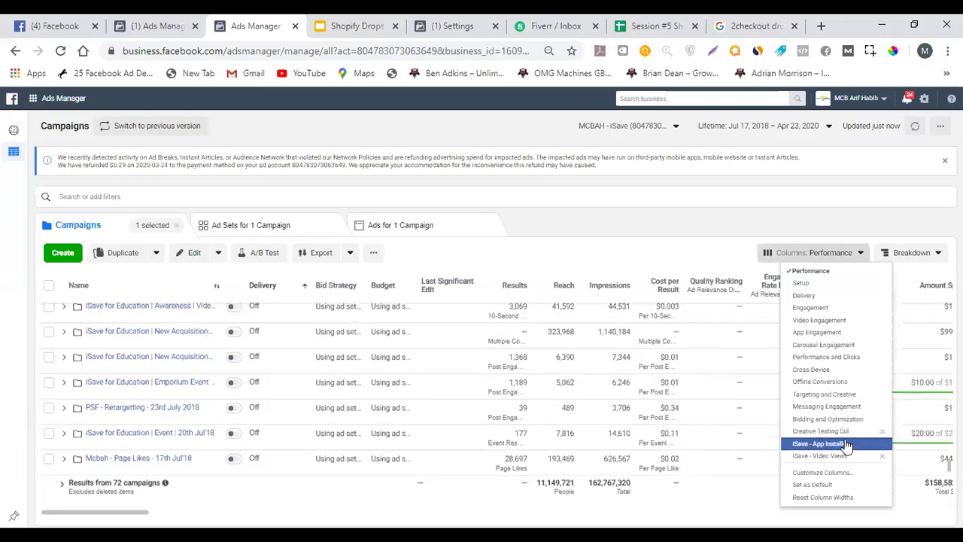
click(831, 431)
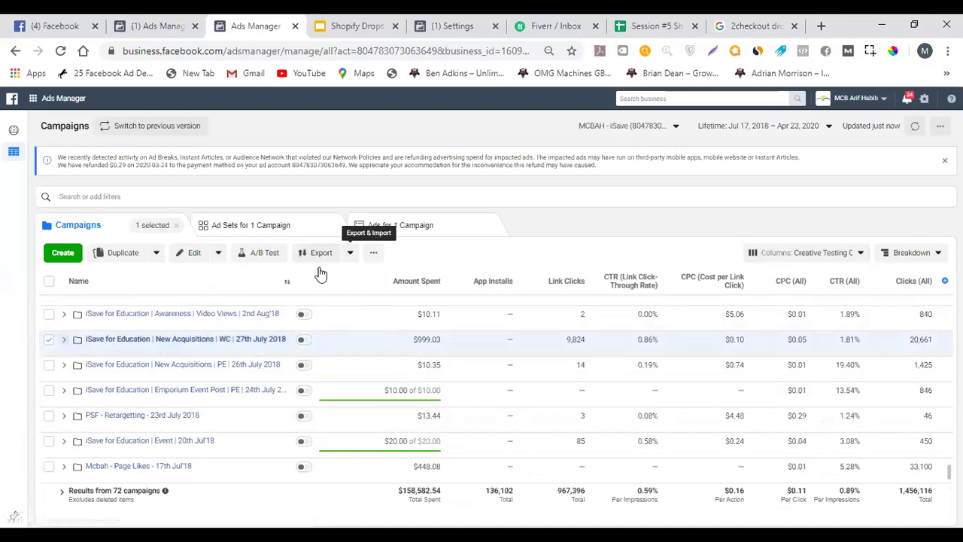
click(275, 235)
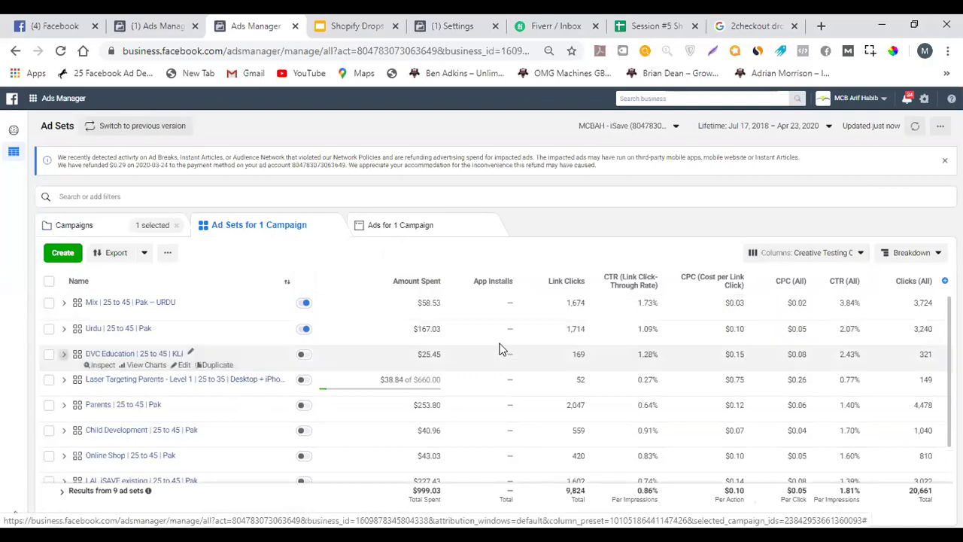
Switch the ad set table to the Performance columns and compare the ad sets' budgets and results
click(805, 252)
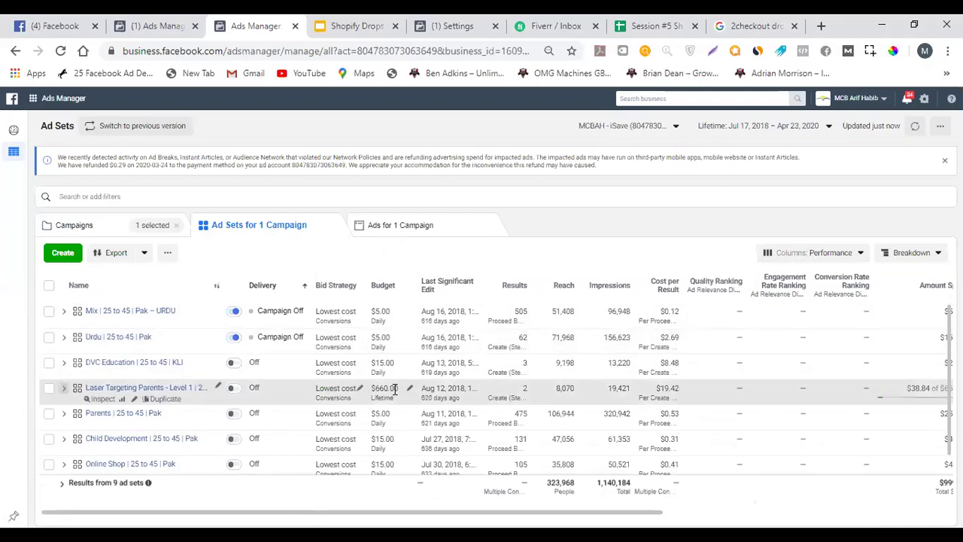
scroll(394, 388, down, 1)
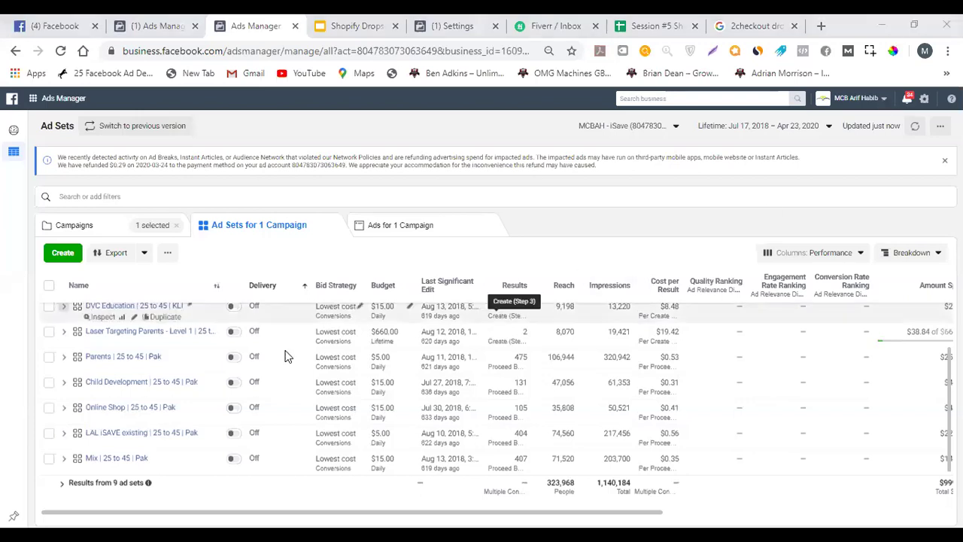
scroll(318, 361, up, 2)
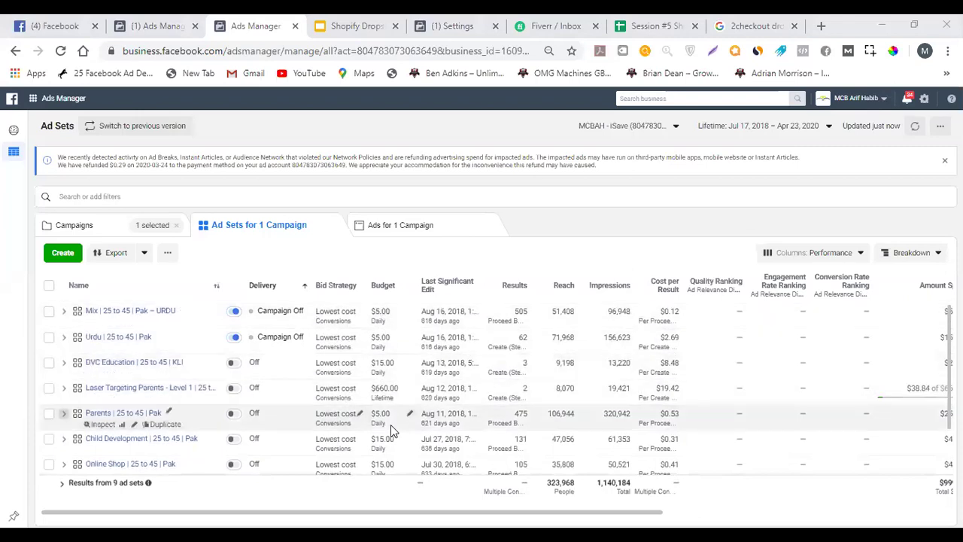
scroll(390, 416, down, 2)
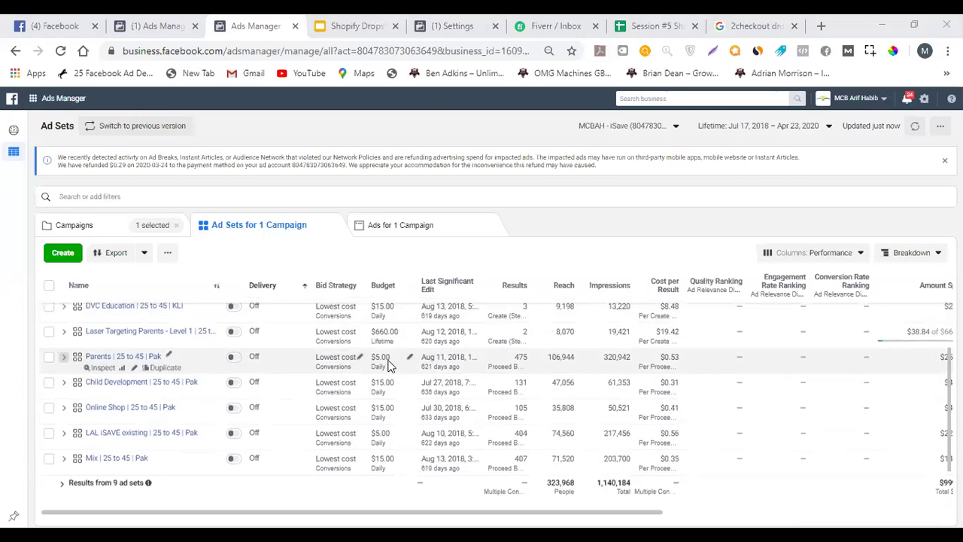
scroll(384, 355, up, 2)
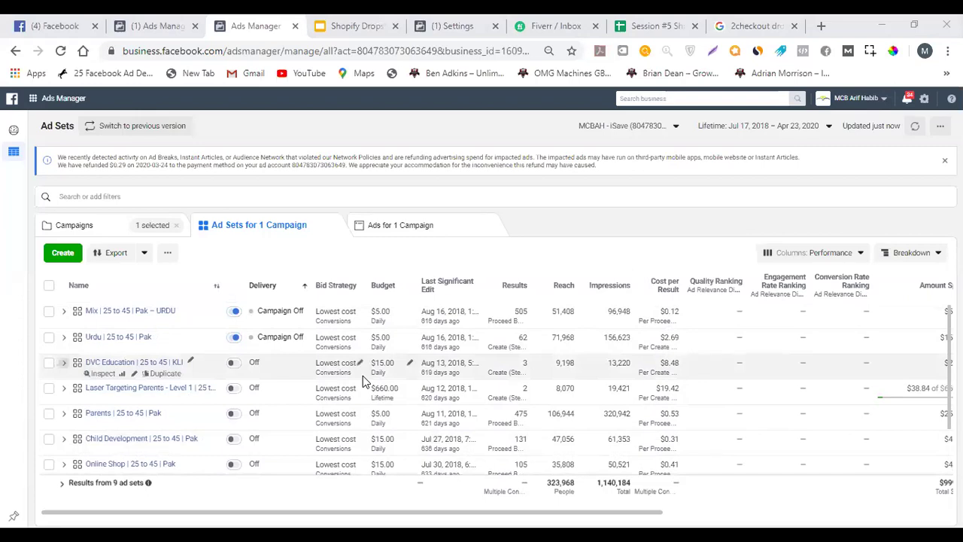
View the ads inside the ad sets "Mix | 25 to 45 | Pak – URDU" and "DVC Education | 25 to 45 | KLI"
click(334, 311)
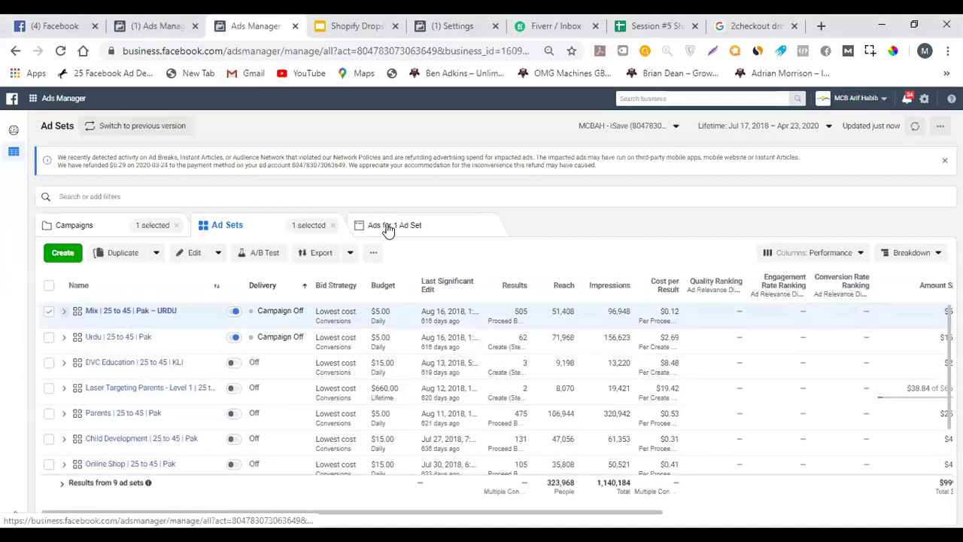
click(398, 225)
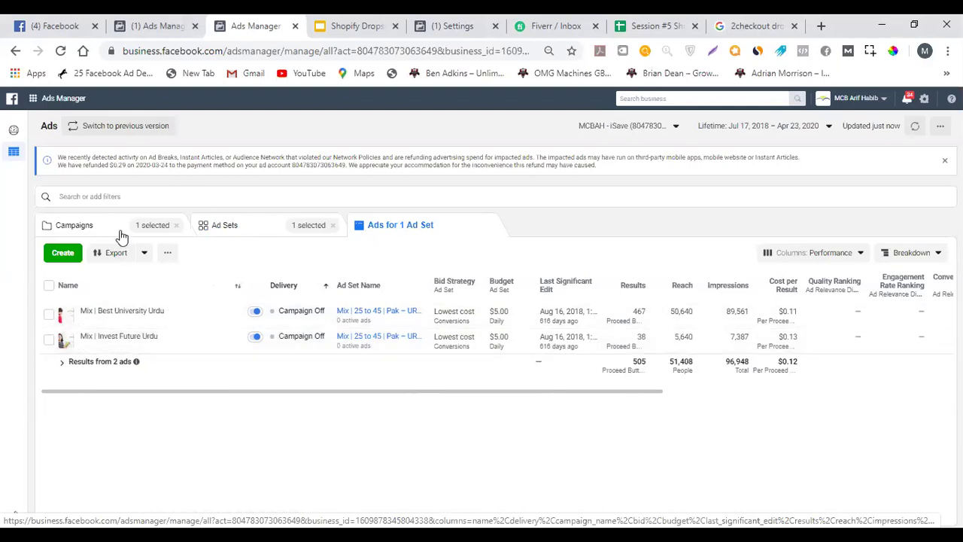
click(284, 227)
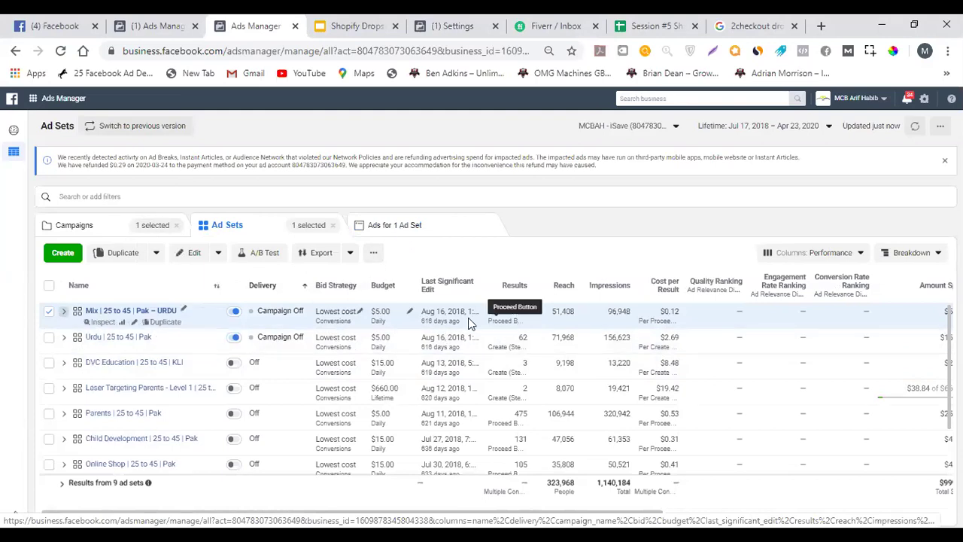
click(398, 368)
click(412, 228)
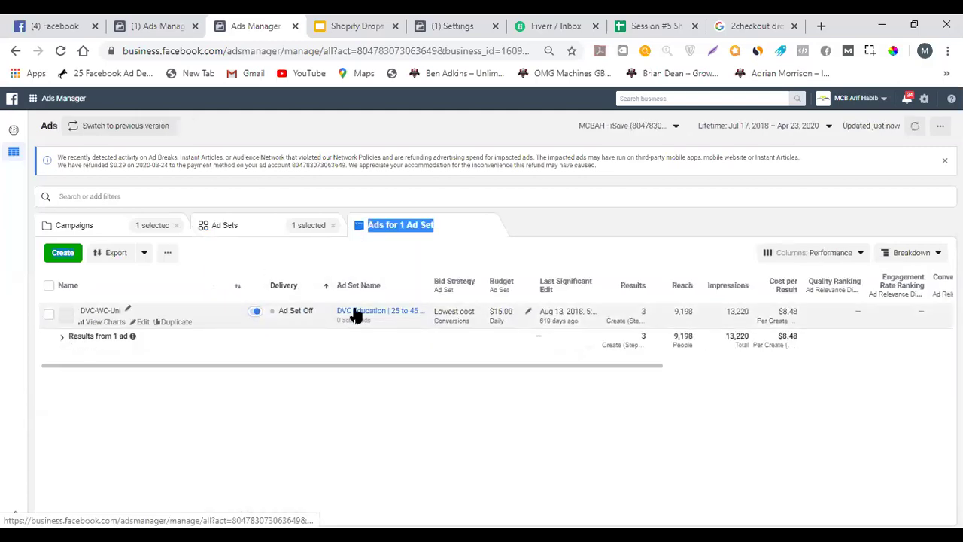
Set the daily budget of the ad set "Mix | 25 to 45 | Pak – URDU" to $50
click(258, 234)
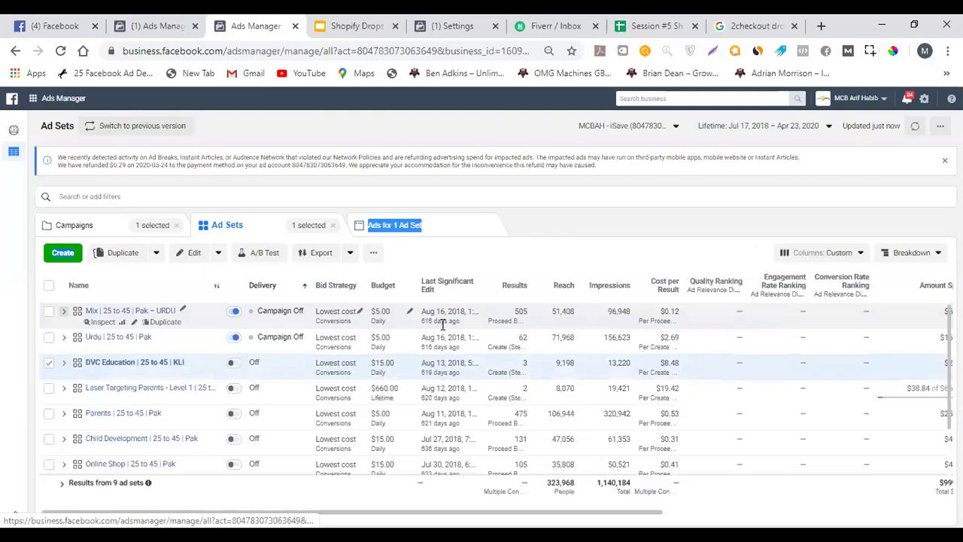
click(442, 321)
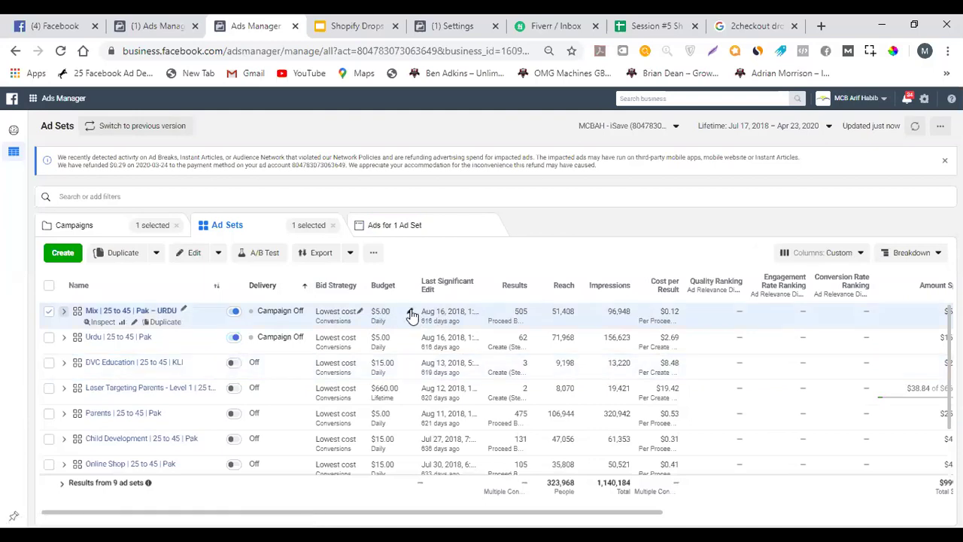
click(411, 312)
text(50)
key(Return)
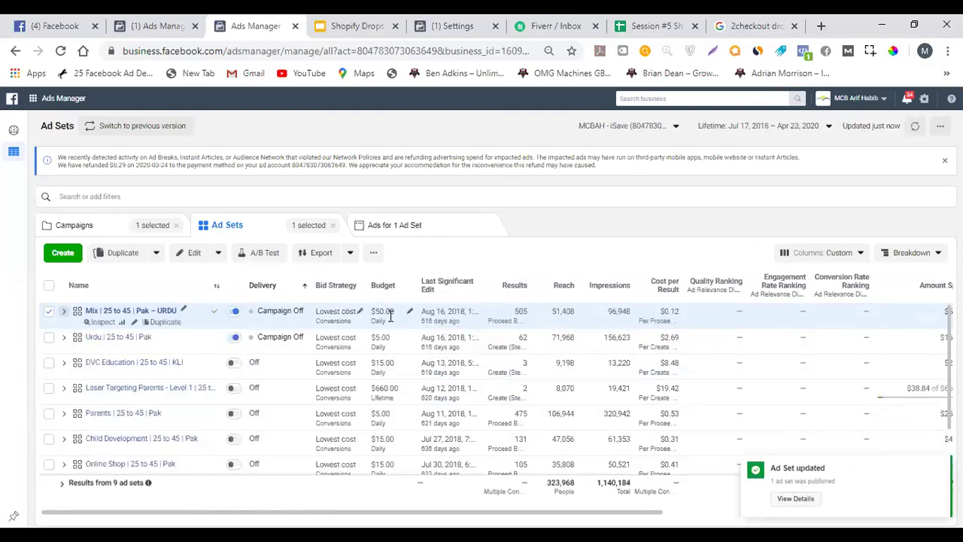
Duplicate both ads of the ad set "Mix | 25 to 45 | Pak – URDU" once within the original campaign and publish the copies
click(419, 234)
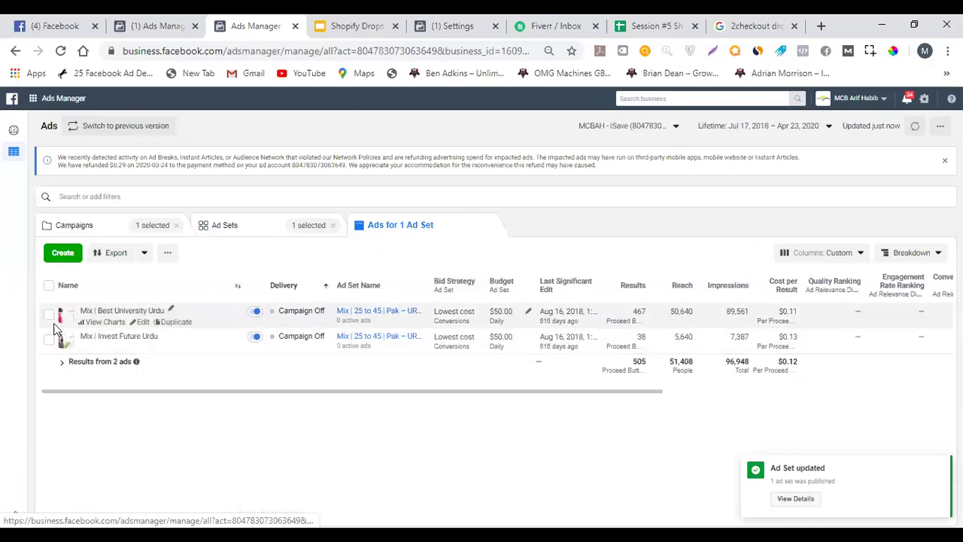
click(48, 285)
click(148, 251)
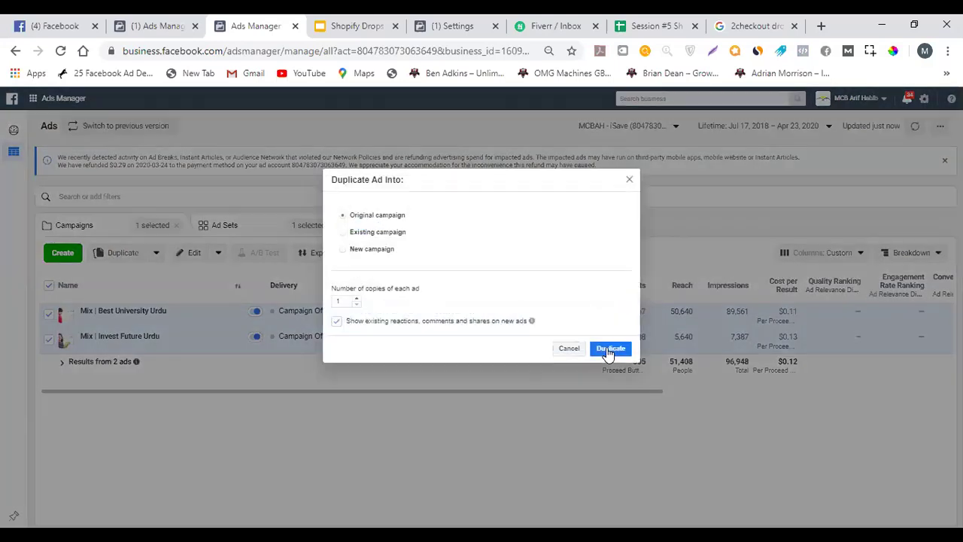
click(609, 351)
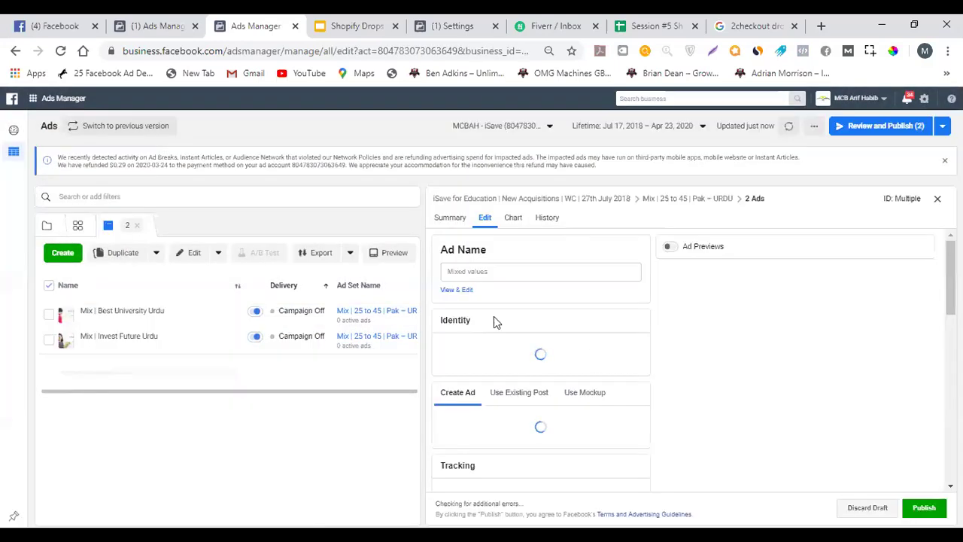
click(866, 129)
click(656, 389)
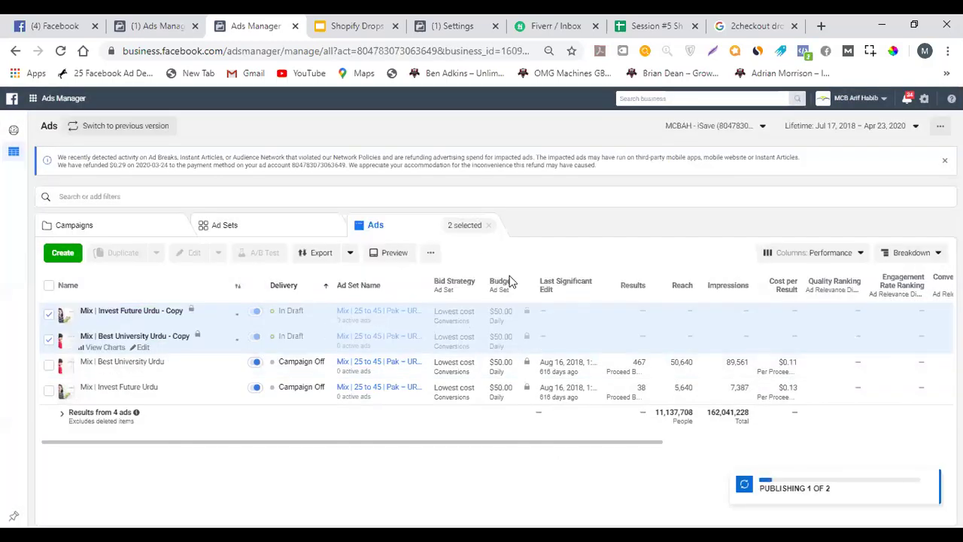
Apply the Creative Testing preset to the full campaign list and open the ad sets of "iSave for Education | New Acquisitions | WC | 27th July 2018"
click(264, 226)
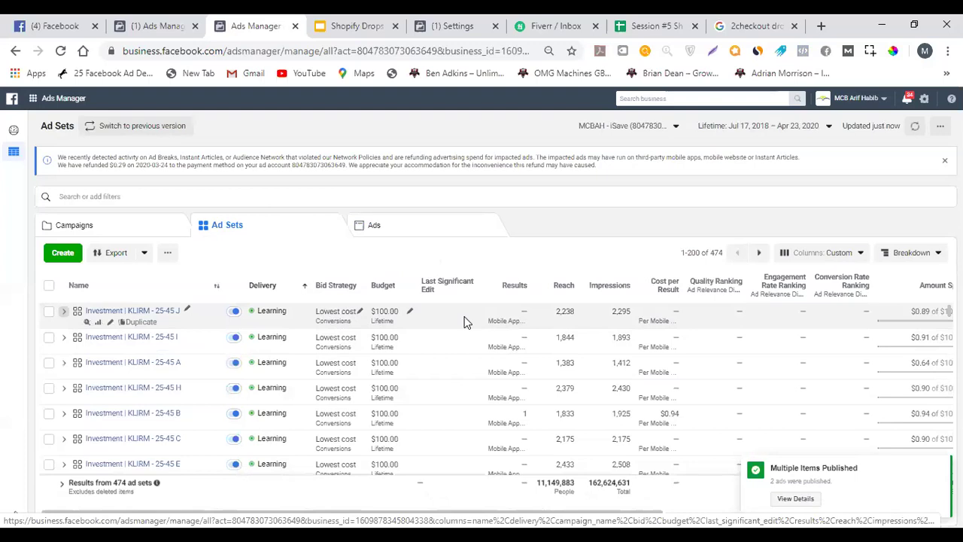
drag(94, 251, 113, 236)
click(113, 235)
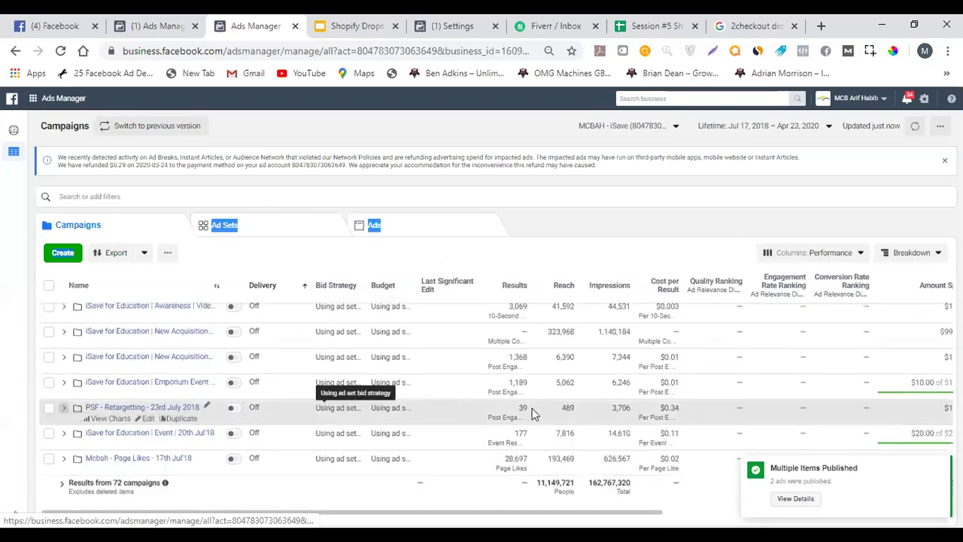
click(803, 255)
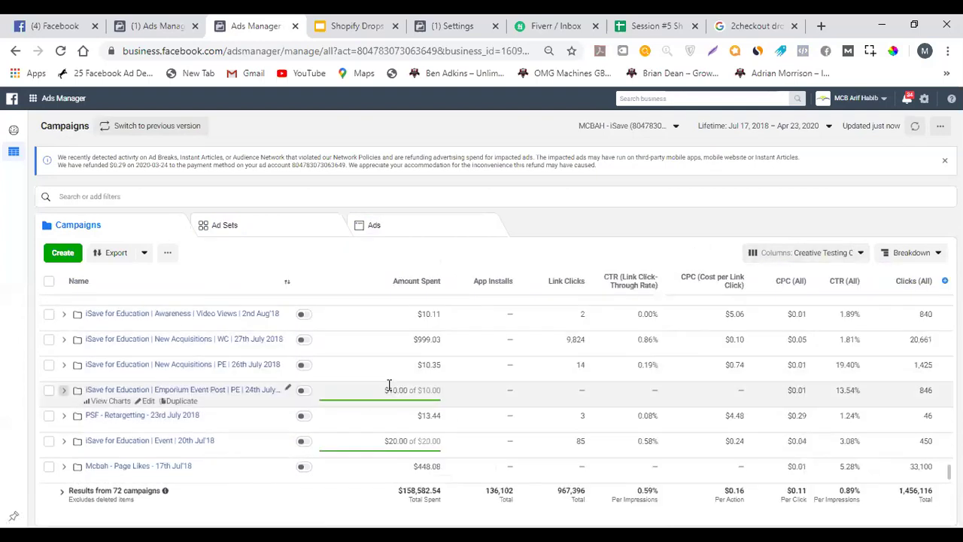
click(427, 340)
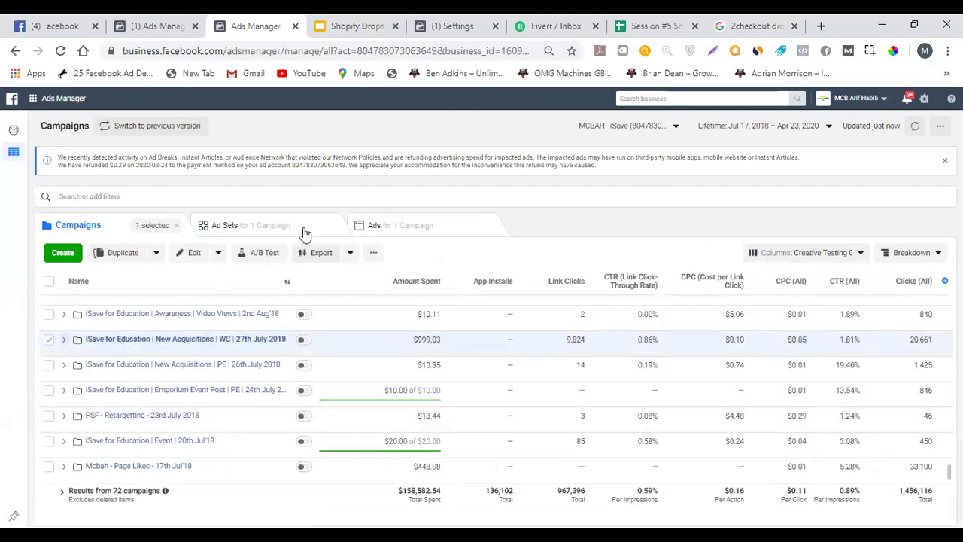
click(301, 230)
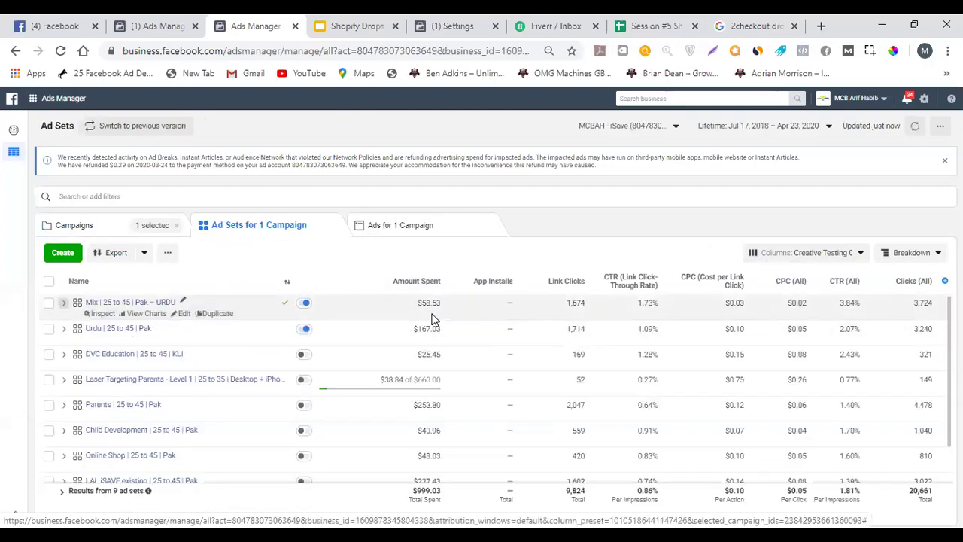
Display the ads of the ad set "Mix | 25 to 45 | Pak – URDU" with the Performance columns, sorted by Changed
click(775, 256)
click(799, 271)
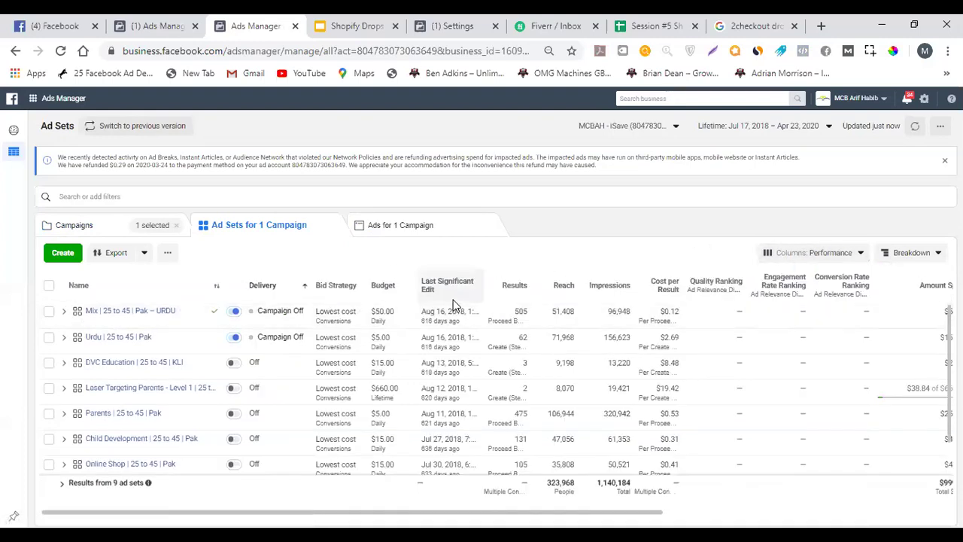
click(376, 314)
click(399, 226)
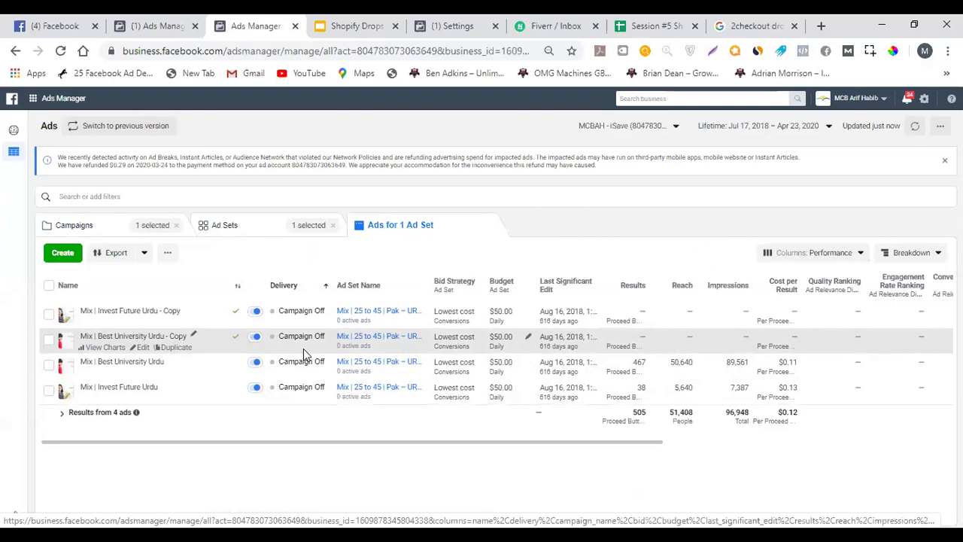
click(238, 286)
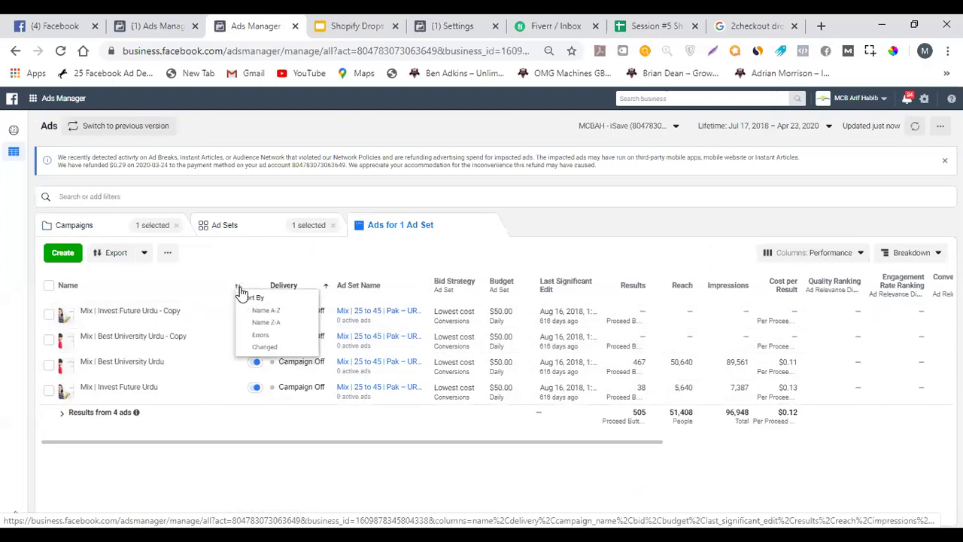
click(265, 346)
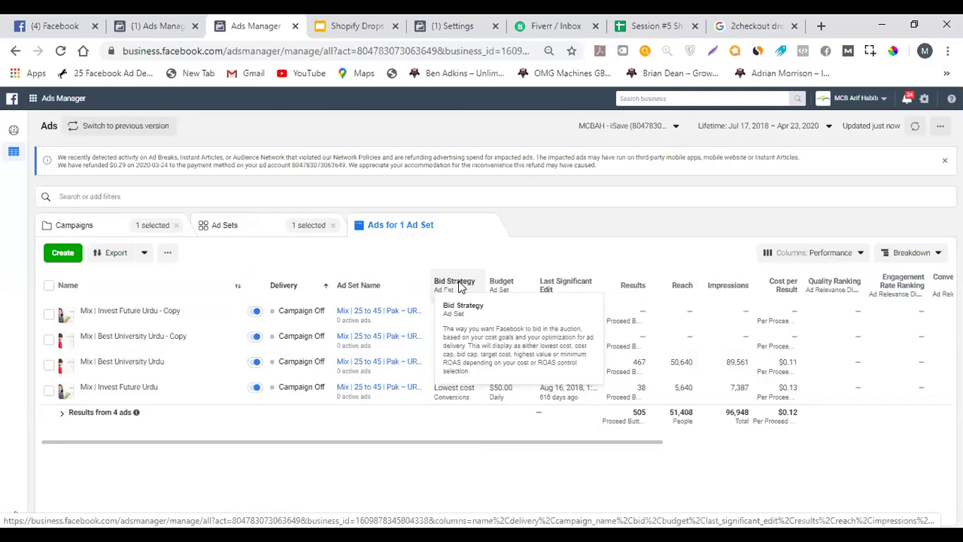
Review the ad auction slides in the Shopify Dropshipping presentation in Google Slides and return to Ads Manager
click(352, 26)
scroll(105, 336, up, 20)
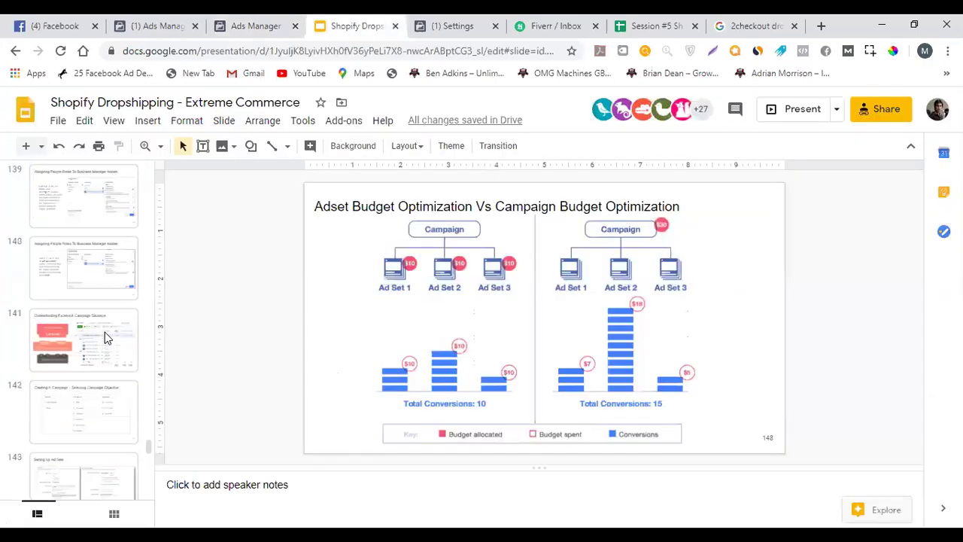
scroll(106, 336, up, 5)
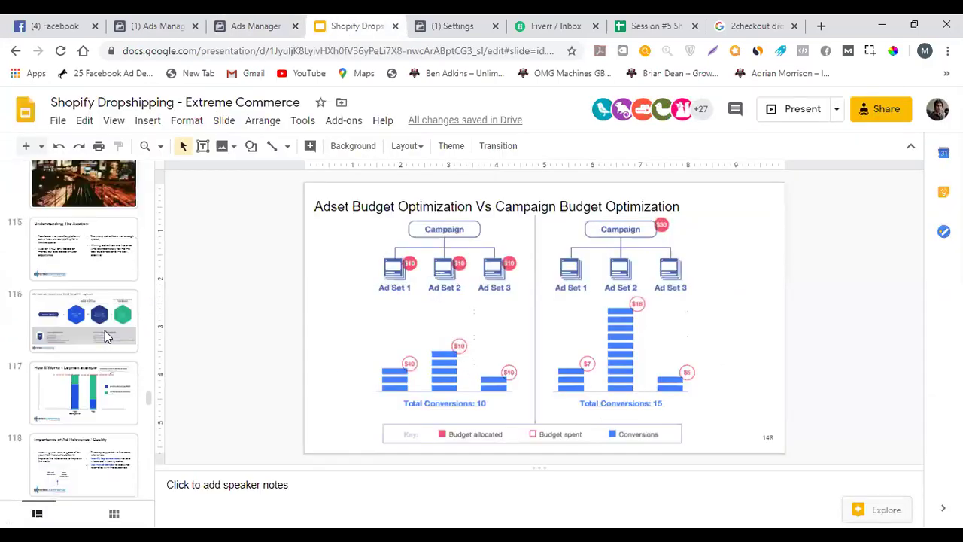
click(101, 309)
click(101, 267)
click(99, 325)
click(259, 26)
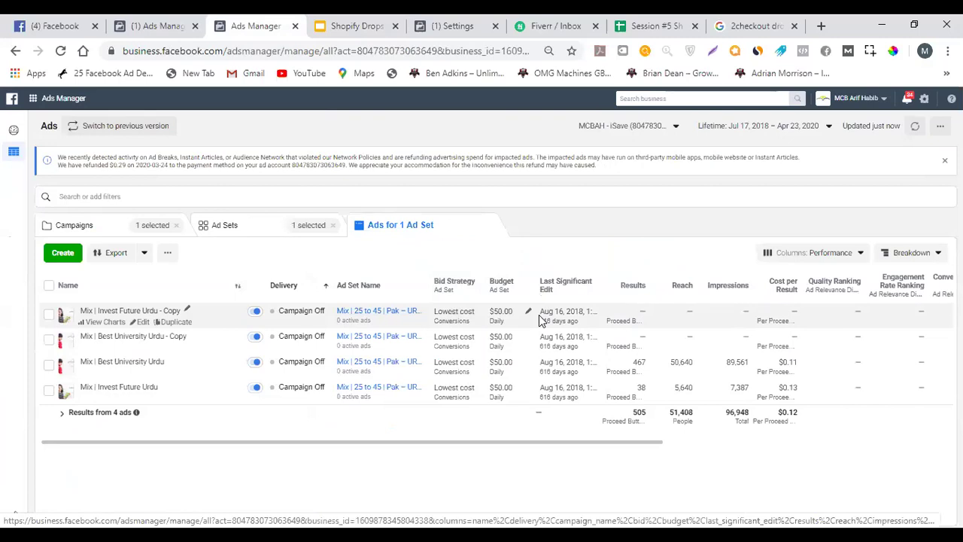
Compare the results and amount spent of the original ads "Mix | Invest Future Urdu" and "Mix | Best University Urdu"
mouse_move(542, 297)
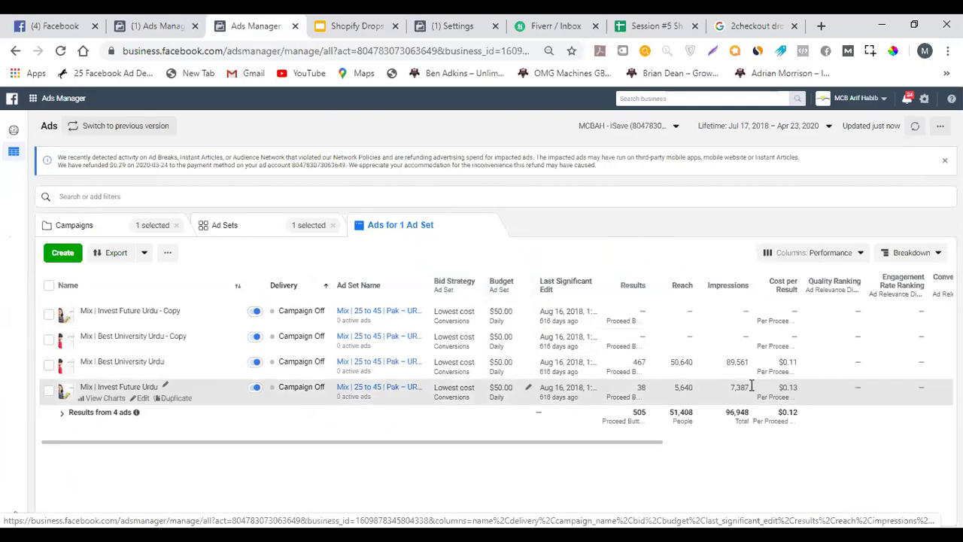
mouse_move(641, 389)
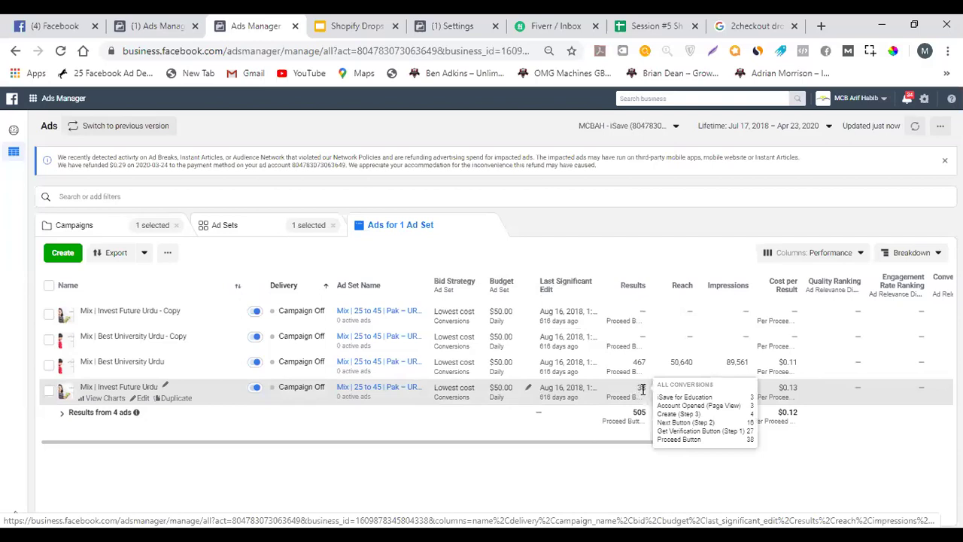
click(641, 391)
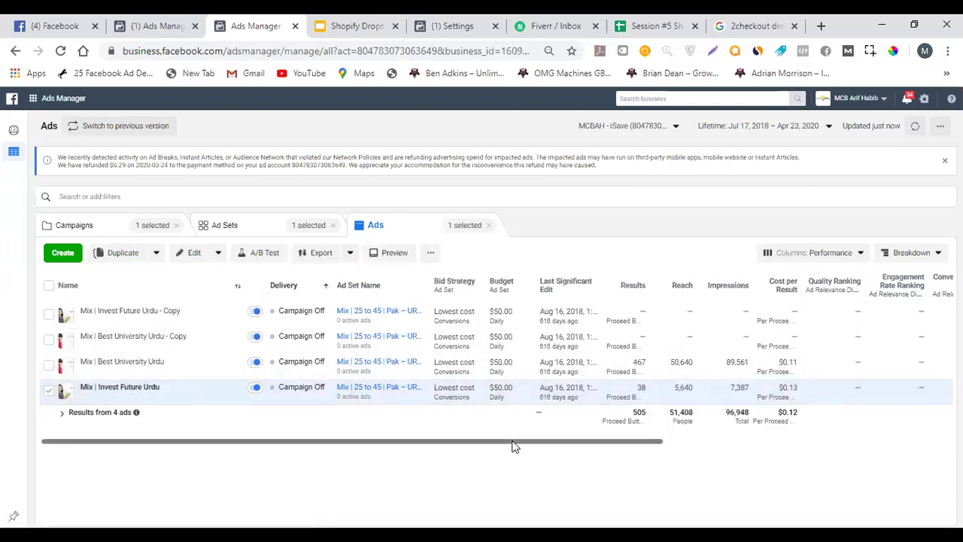
drag(511, 442, 672, 444)
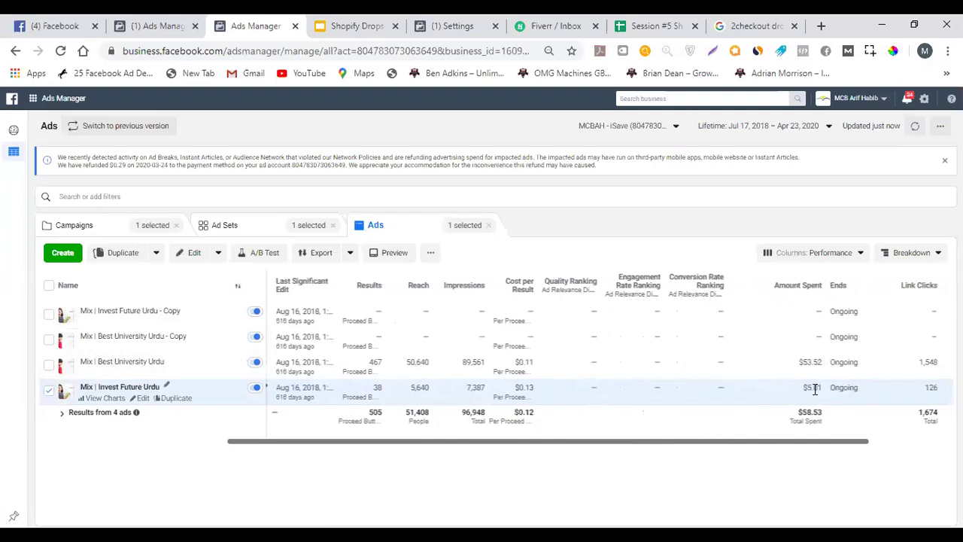
click(806, 361)
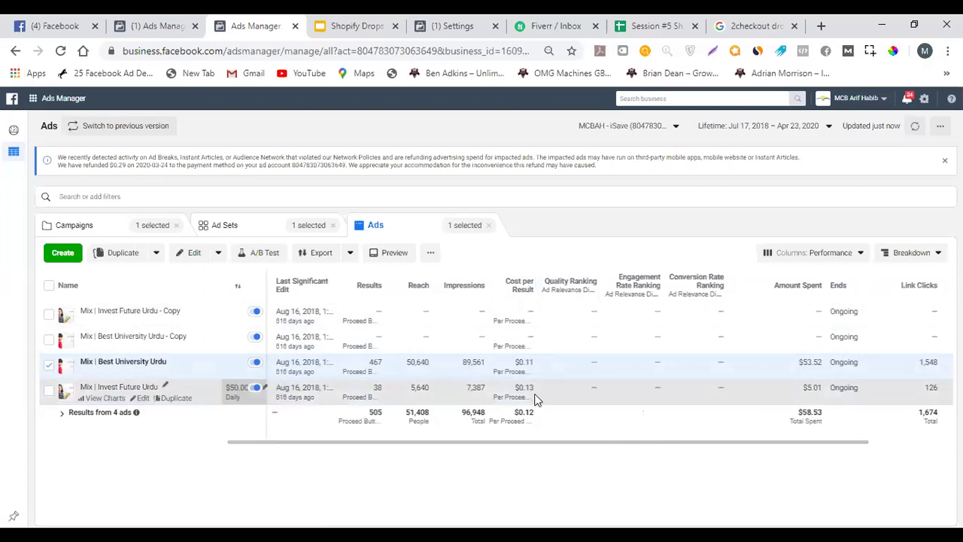
Turn off the two duplicated ads, "Mix | Best University Urdu - Copy" and "Mix | Invest Future Urdu - Copy"
click(526, 343)
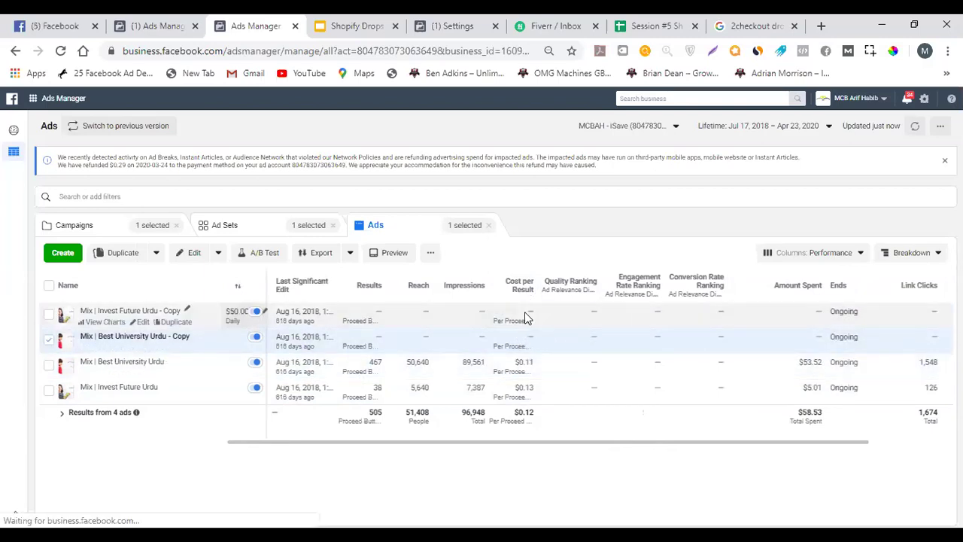
click(524, 311)
click(256, 337)
click(256, 311)
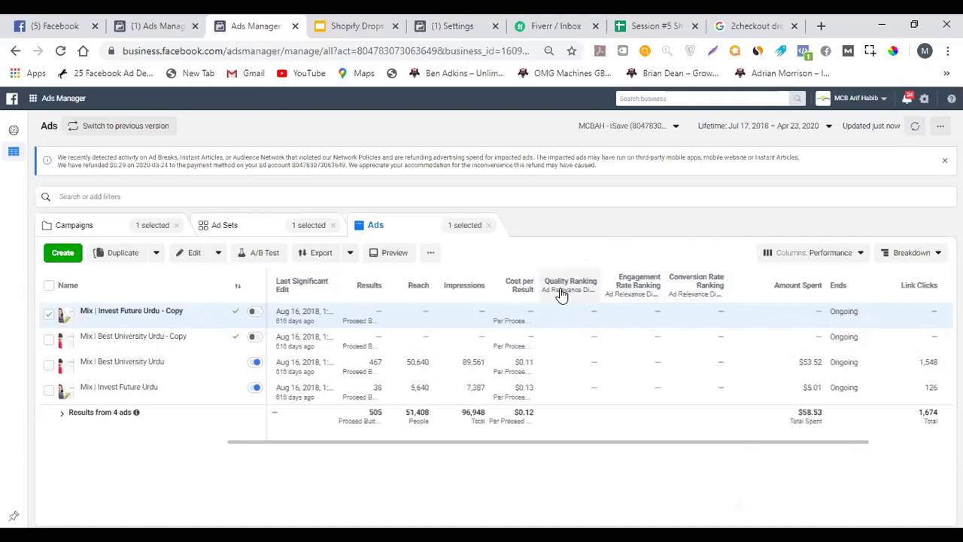
Read the descriptions of the Engagement Rate Ranking, Conversion Rate Ranking and Quality Ranking metrics in the ads table
mouse_move(643, 291)
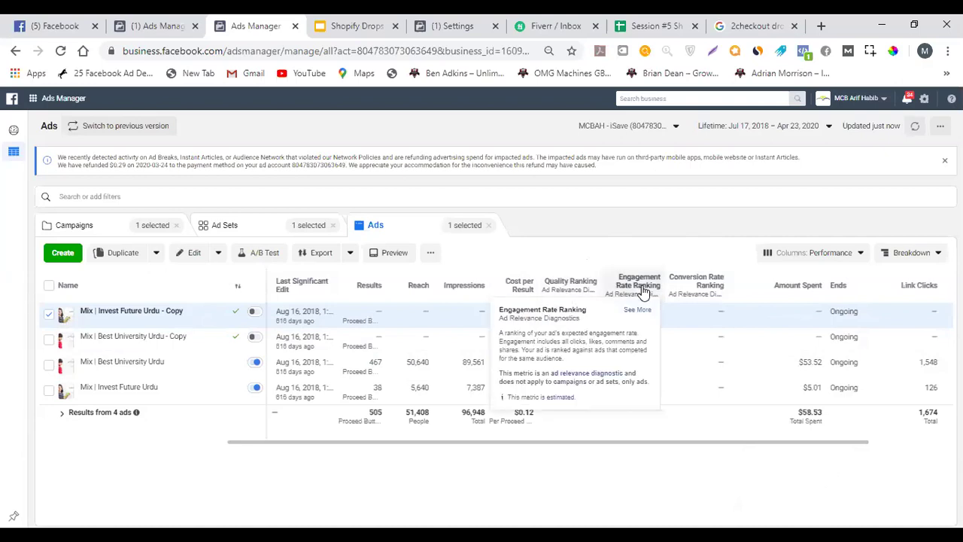
mouse_move(713, 291)
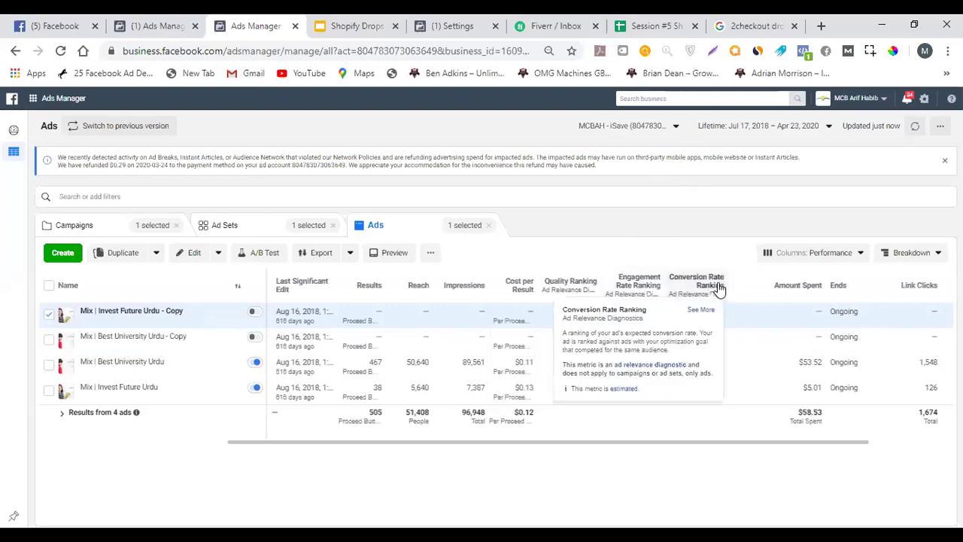
mouse_move(583, 288)
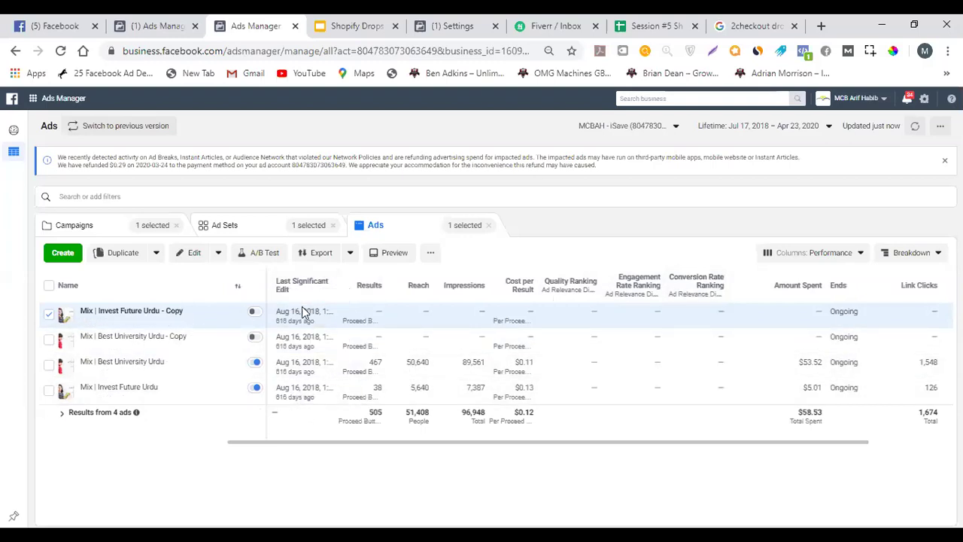
mouse_move(188, 325)
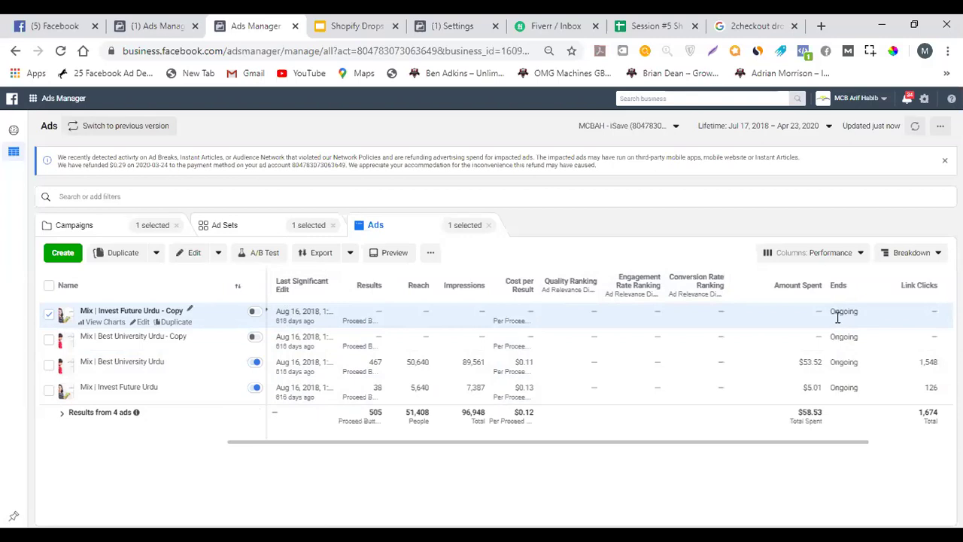
Search the ad accounts for the one listed under Affilic Store, open it in a new tab and return to the MCBAH - iSave ads
click(182, 23)
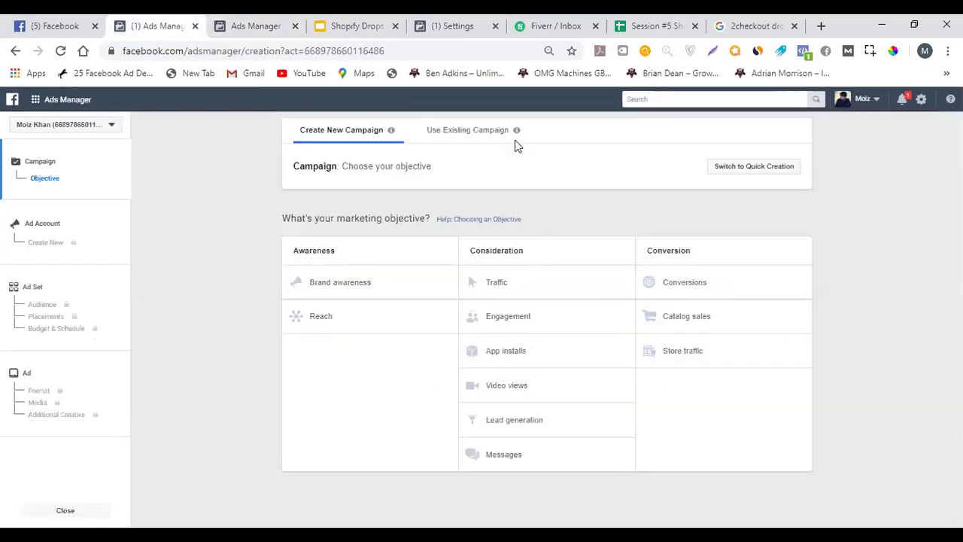
click(271, 23)
click(645, 127)
text(mark)
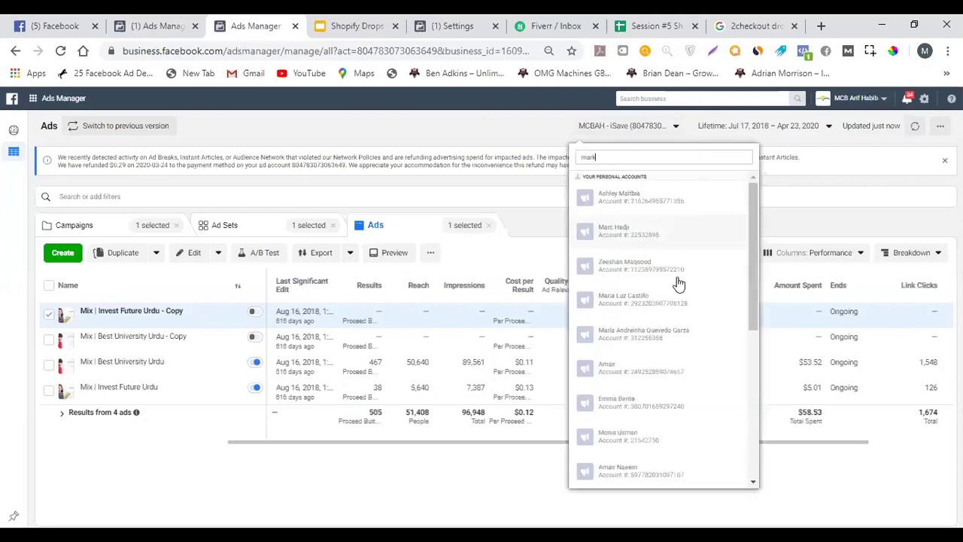
scroll(683, 208, down, 3)
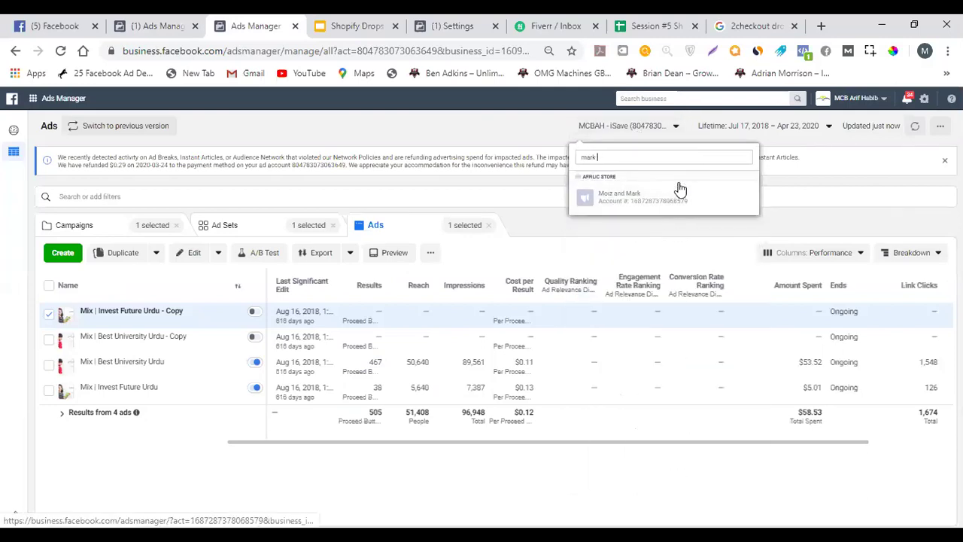
middle_click(677, 194)
click(355, 22)
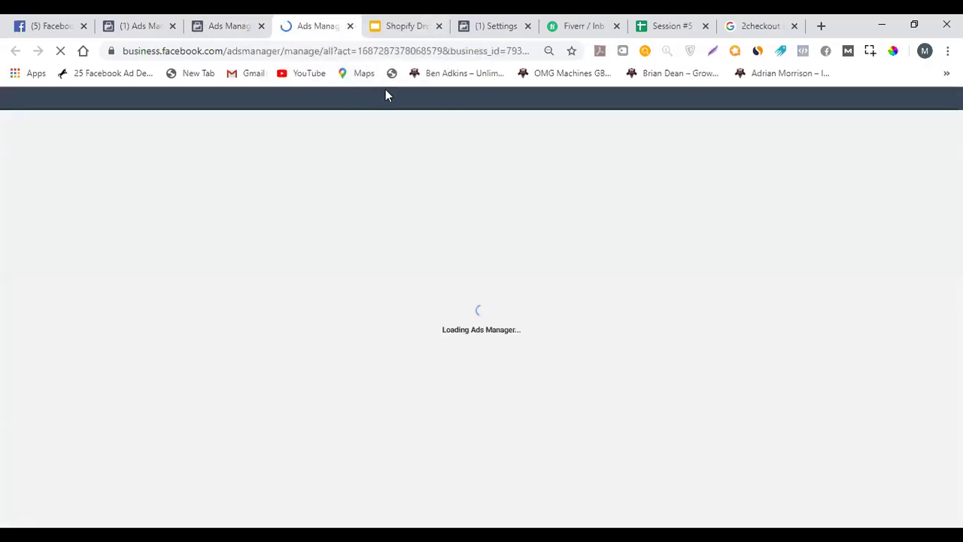
click(261, 22)
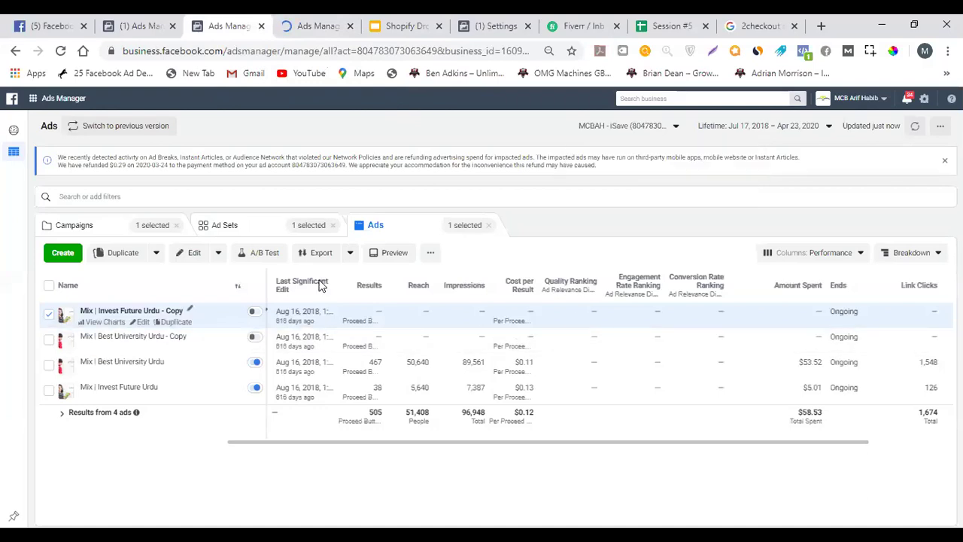
Open the "Mix | Invest Future Urdu - Copy" ad for editing, review its identity settings and placement previews, and close the editor
click(193, 252)
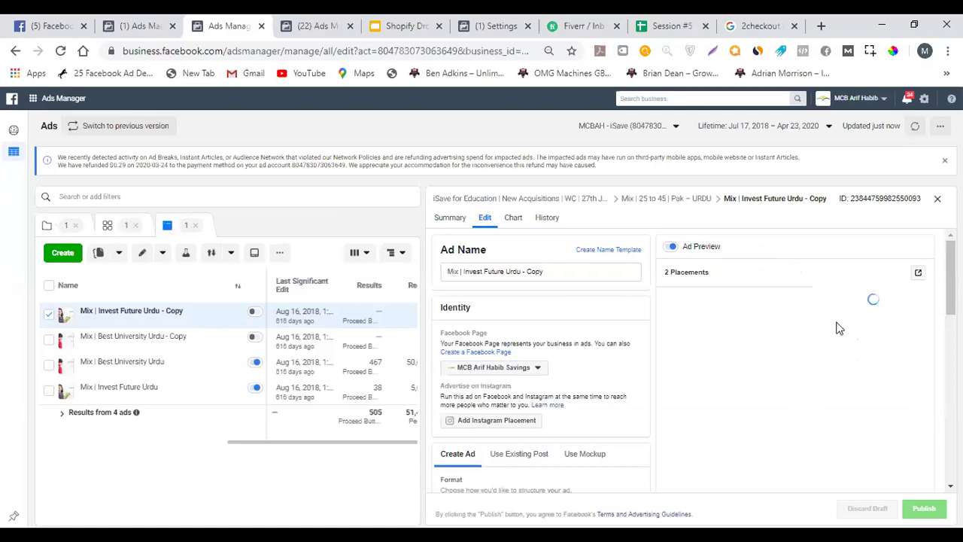
scroll(895, 338, down, 6)
scroll(880, 342, up, 4)
scroll(877, 342, up, 1)
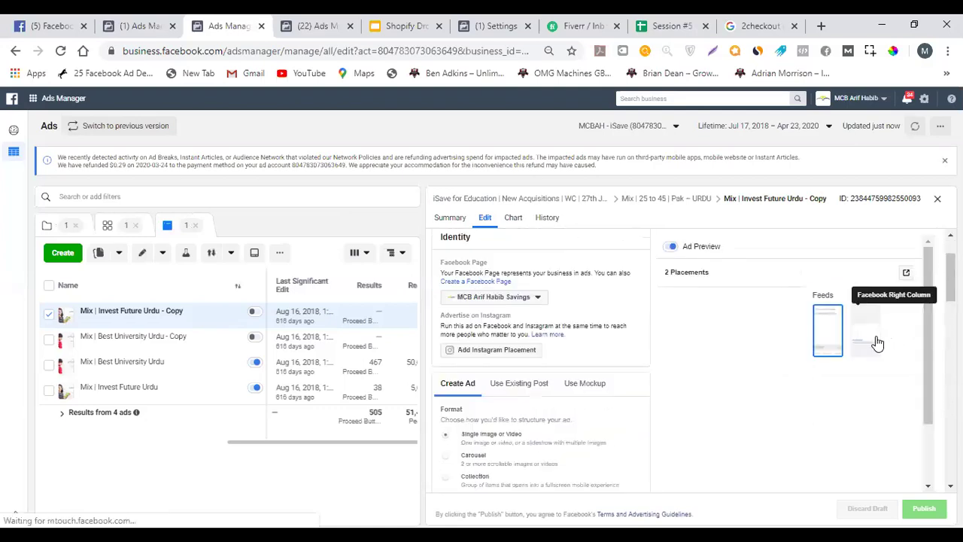
scroll(888, 335, up, 1)
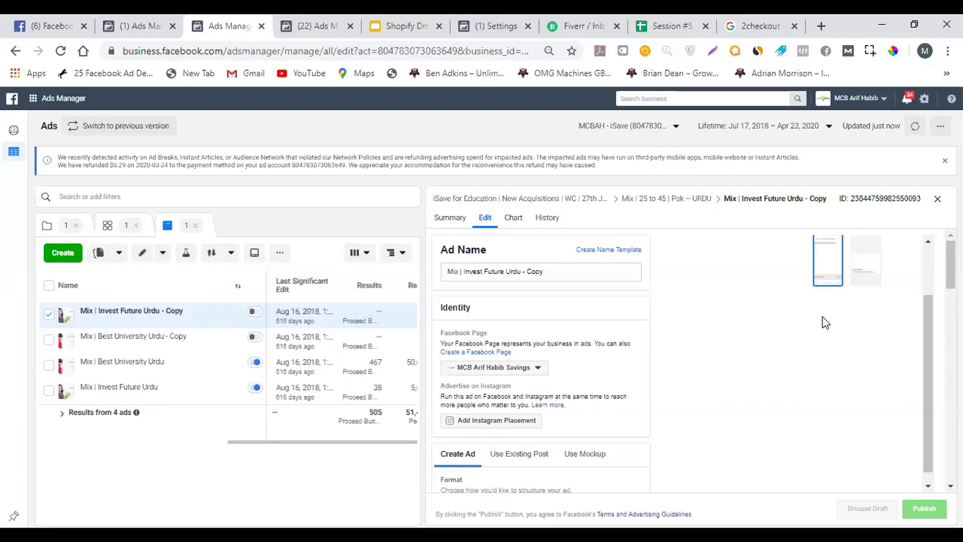
click(938, 200)
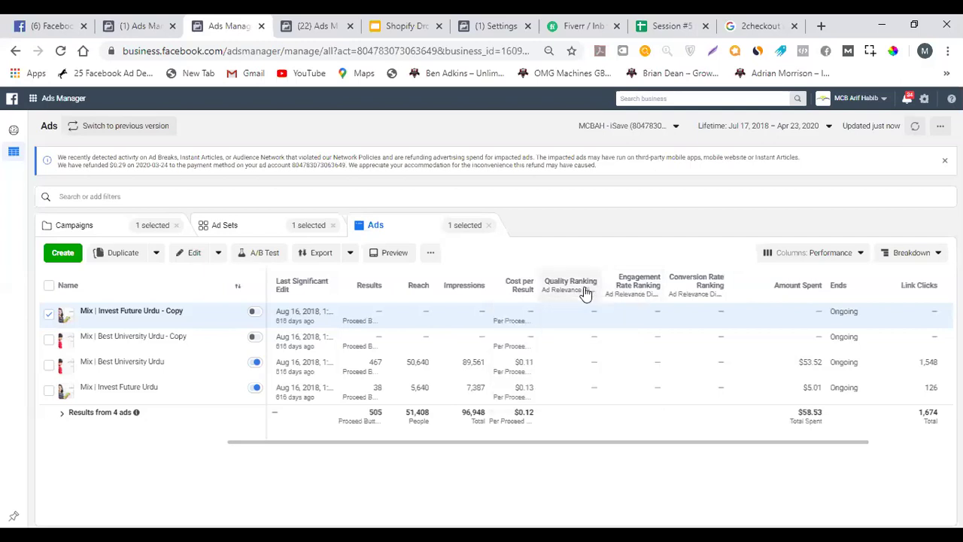
Return to the campaigns and review the Campaign Budget Optimization settings of "Generic Acquisition A | Cold Audiences | App Installs - Android | 11th March 20"
mouse_move(717, 283)
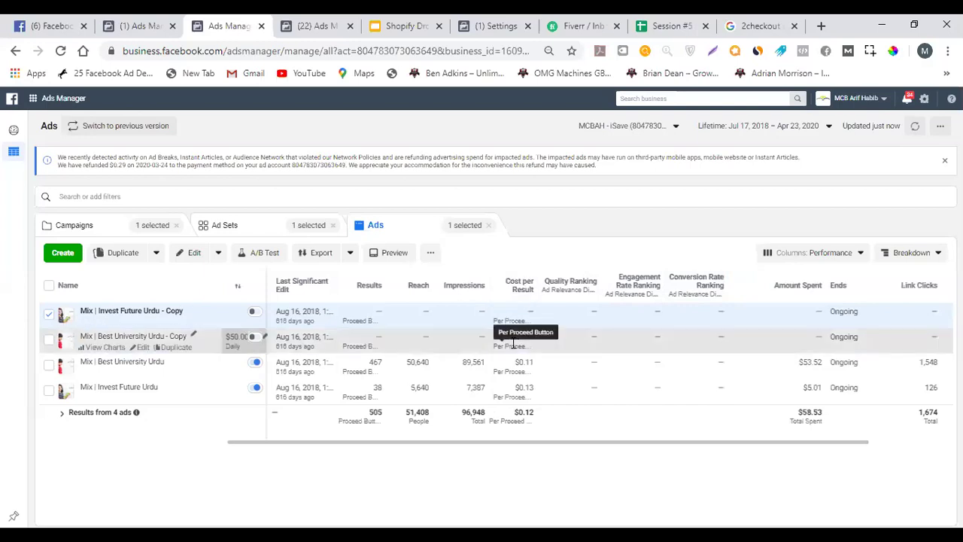
click(134, 226)
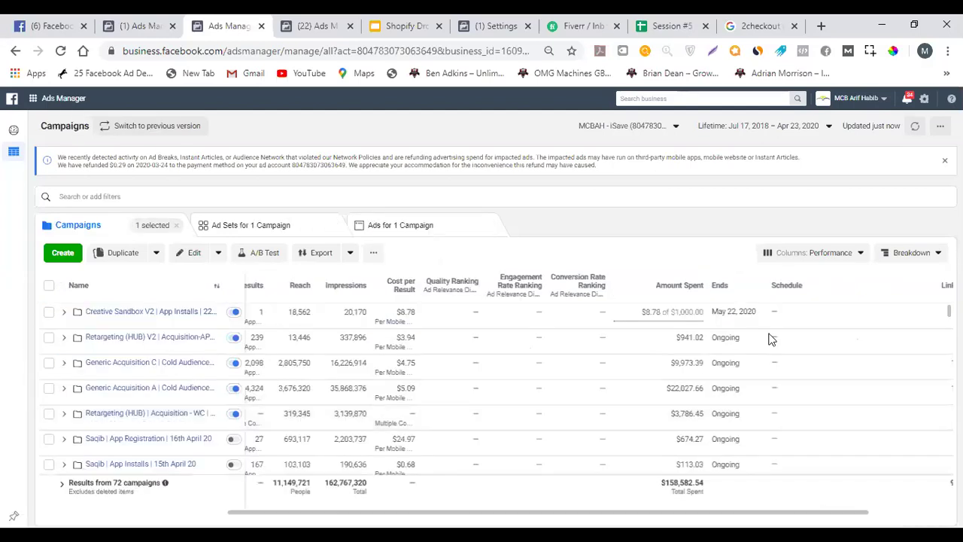
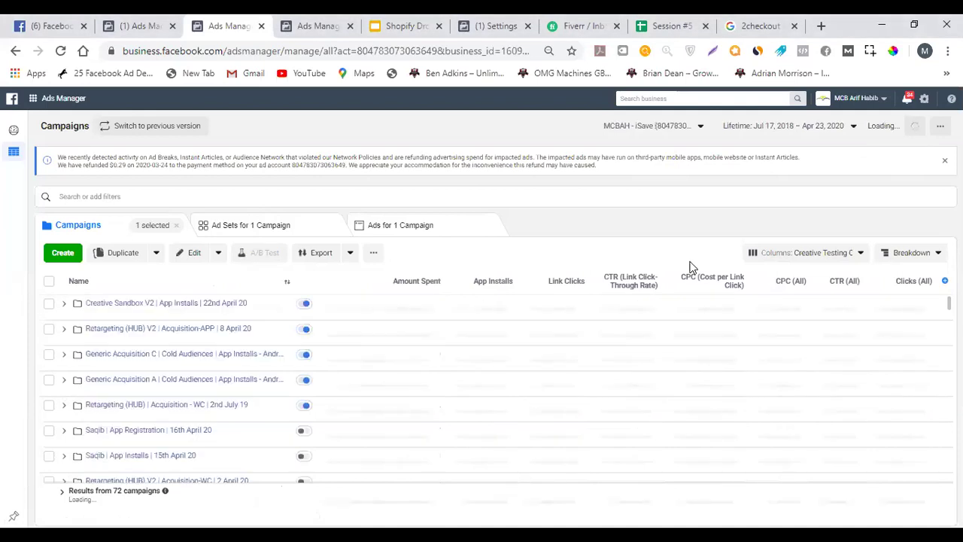
click(334, 336)
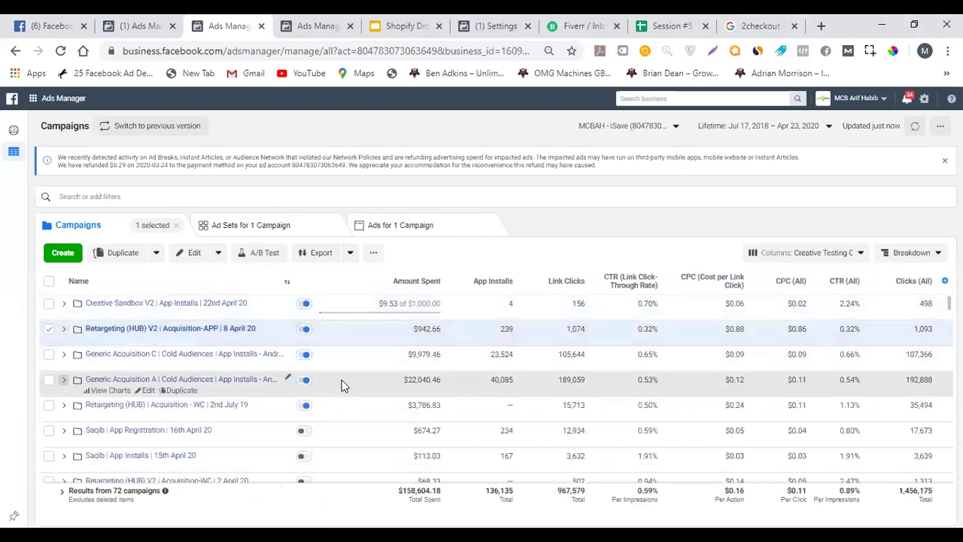
click(342, 388)
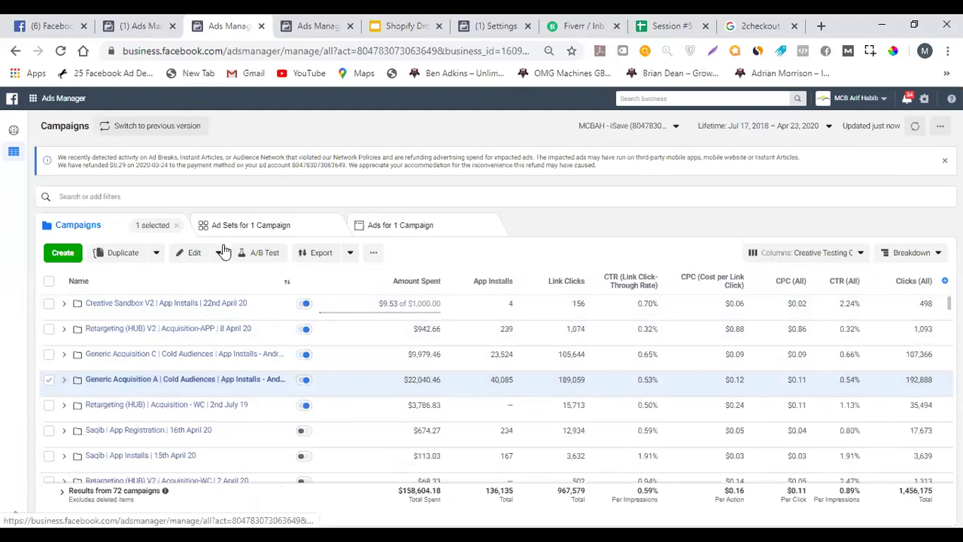
click(194, 252)
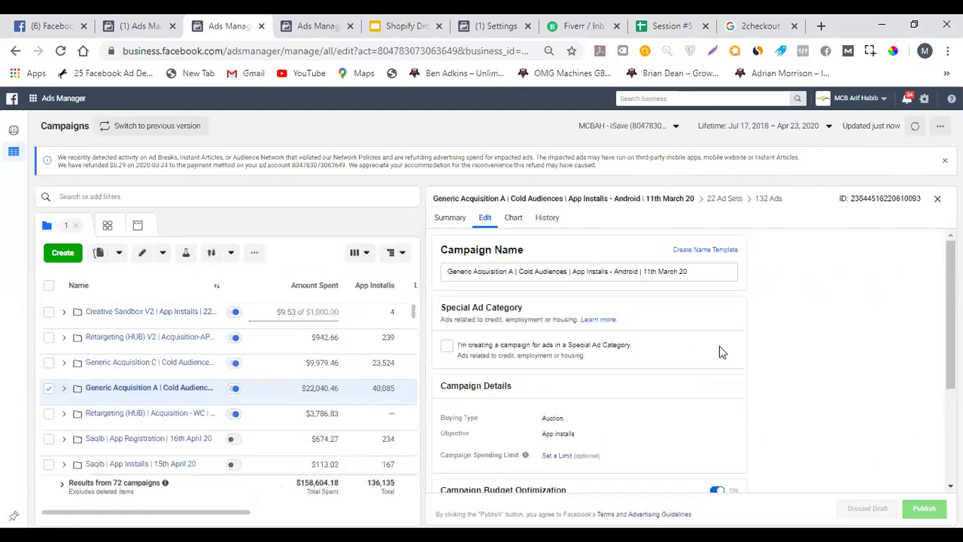
scroll(722, 343, down, 5)
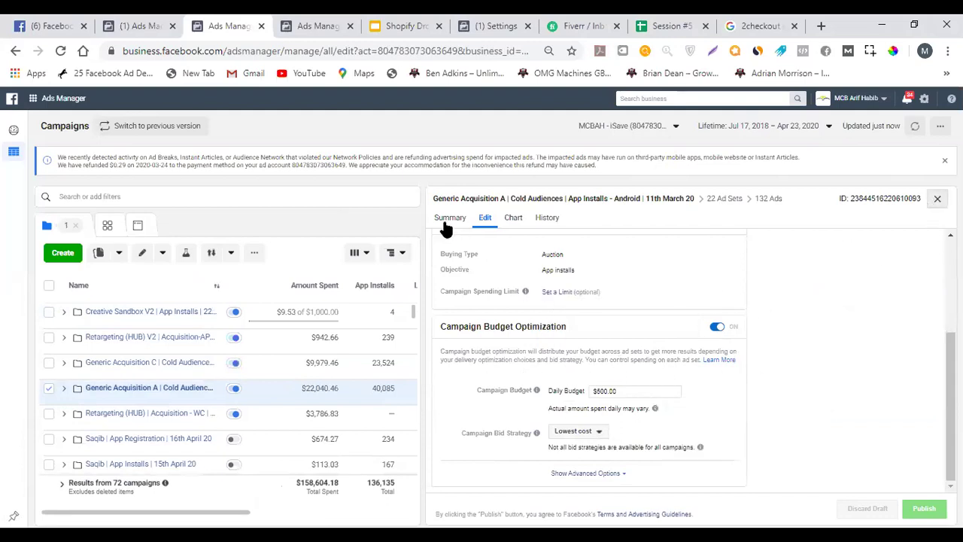
Examine the Generic Acquisition A campaign's ad sets, comparing amount spent, app installs and on/off status across the interest audiences
click(256, 225)
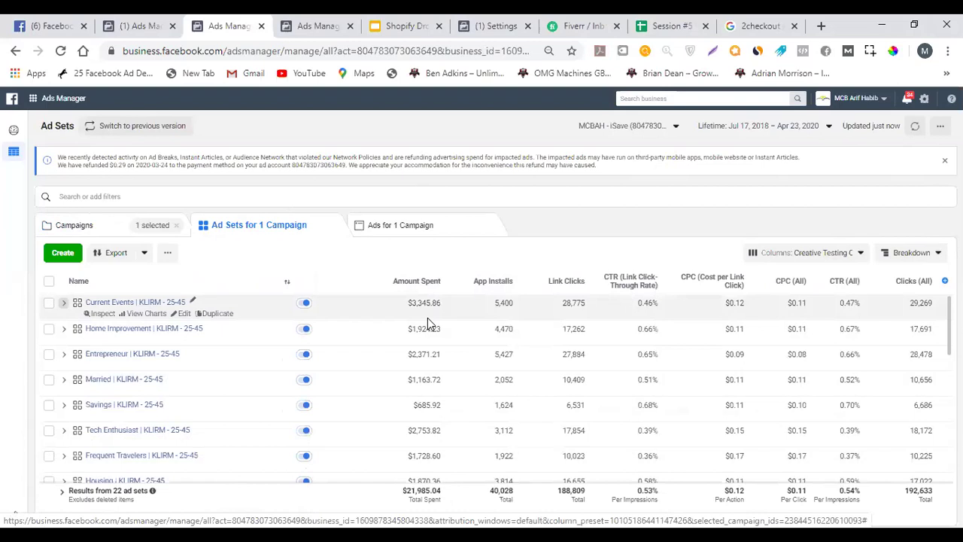
scroll(424, 316, down, 5)
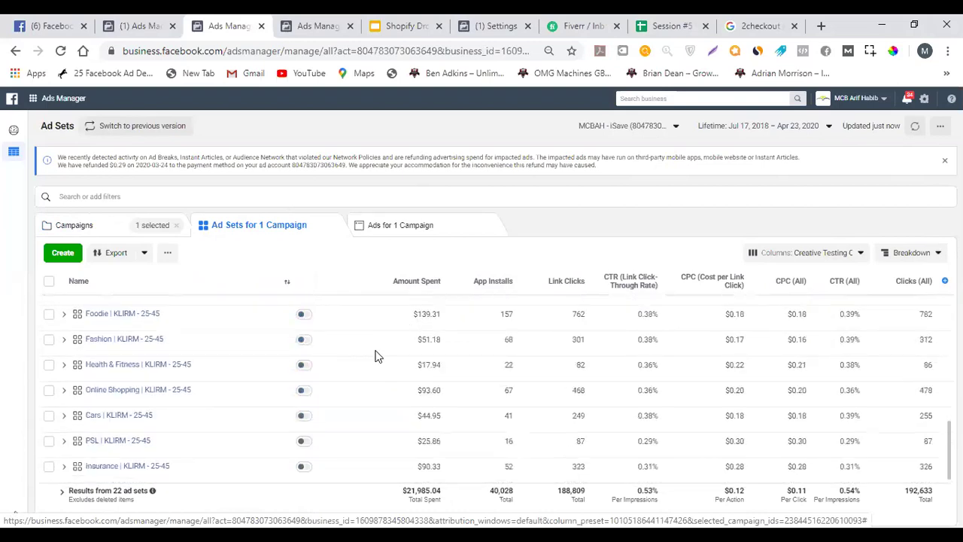
scroll(376, 354, up, 5)
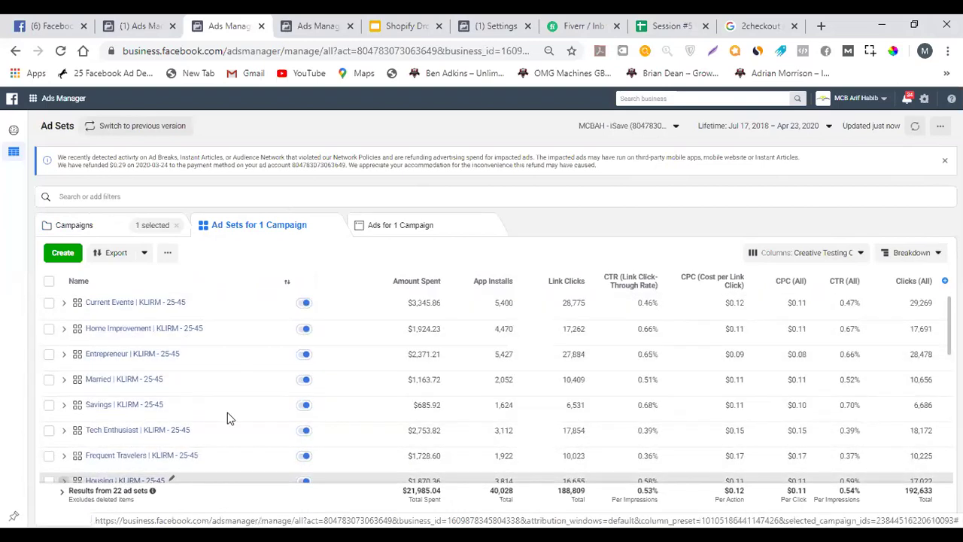
scroll(398, 400, down, 5)
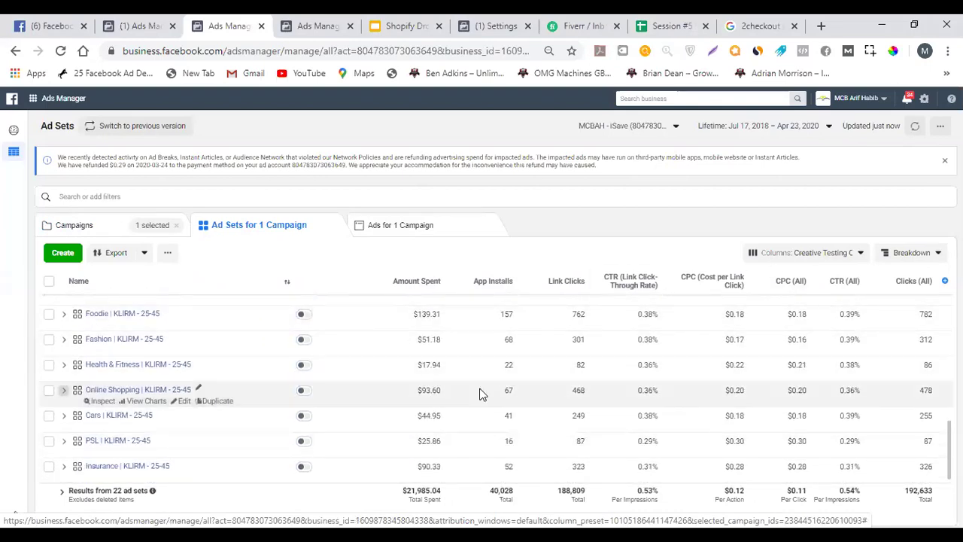
scroll(517, 359, up, 5)
scroll(496, 361, down, 5)
scroll(425, 380, up, 2)
scroll(357, 350, down, 3)
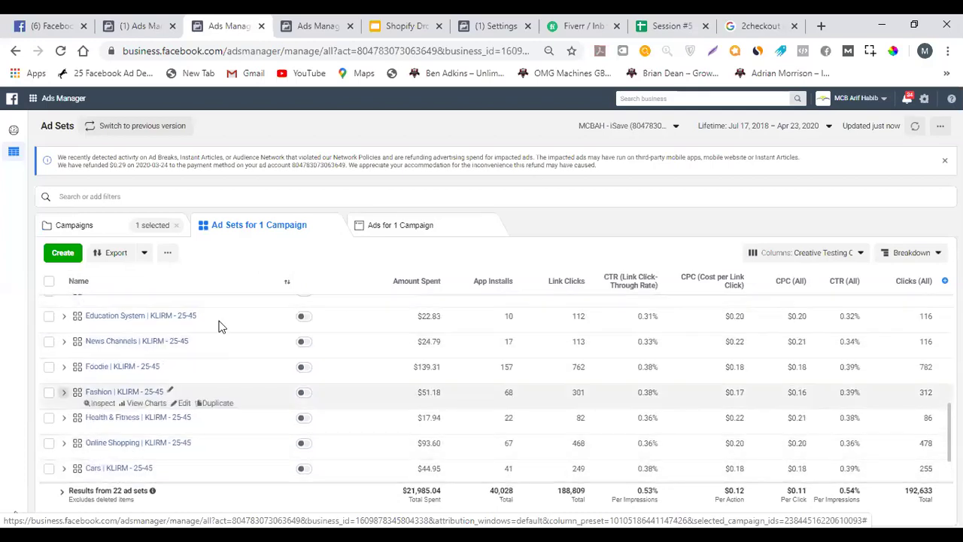
scroll(429, 389, down, 2)
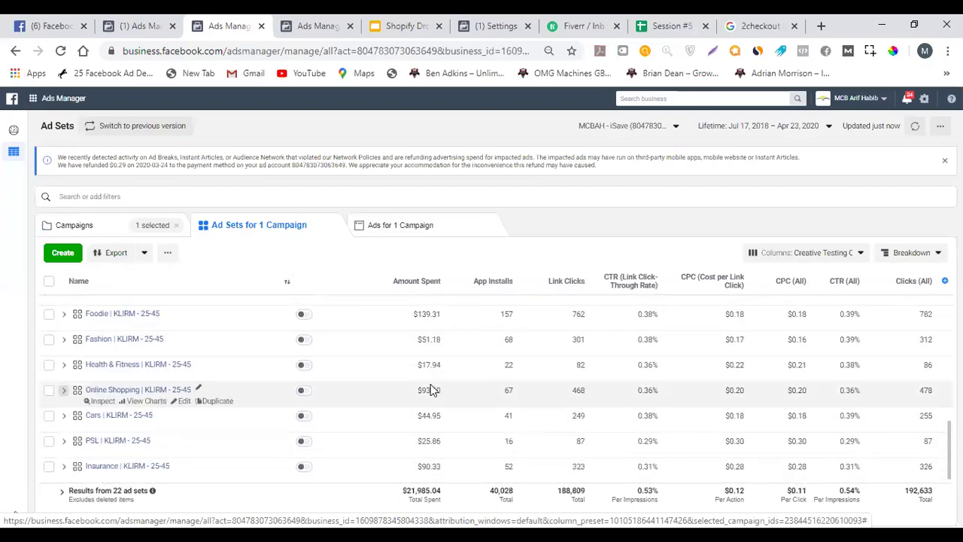
scroll(379, 358, up, 6)
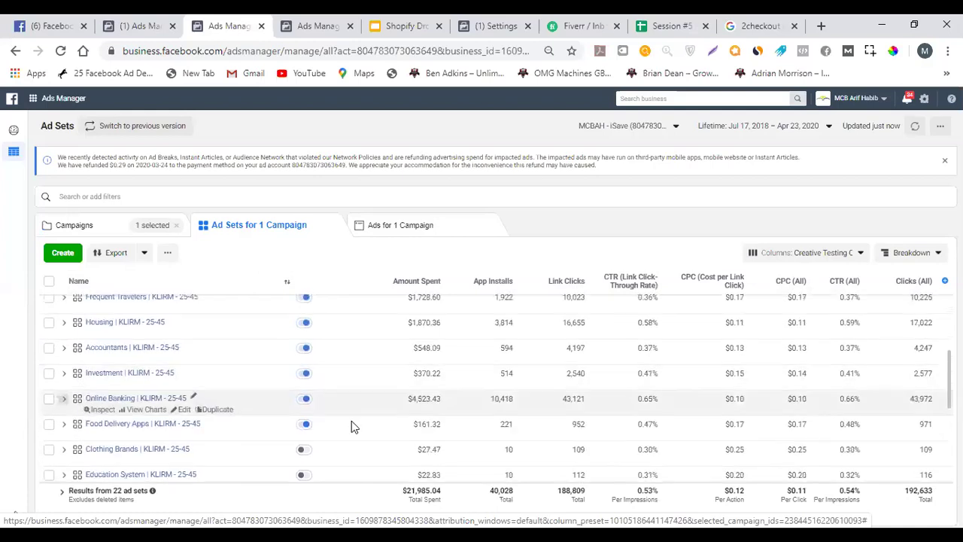
scroll(358, 422, up, 3)
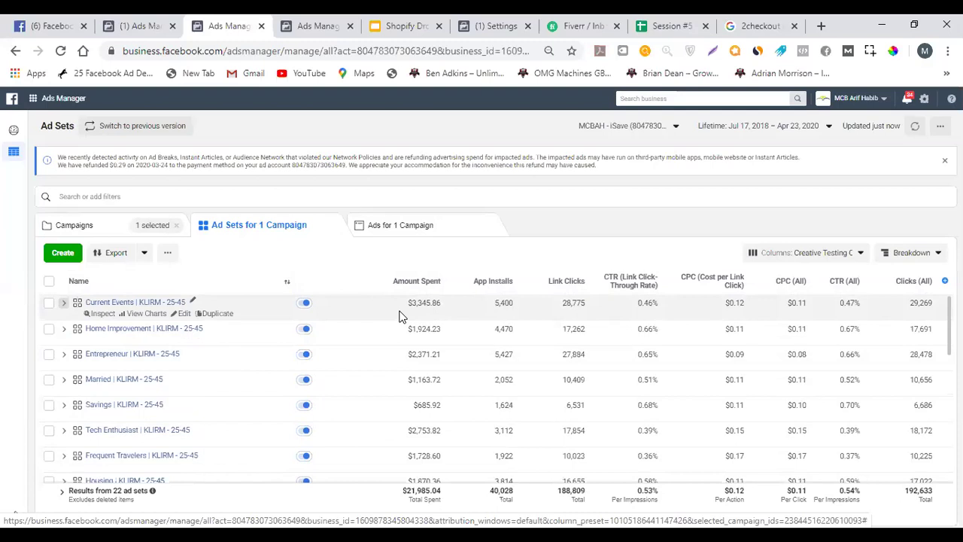
Open the settings of the "Current Events | KLIRM - 25-45" ad set, close them and return to the campaigns list
click(117, 316)
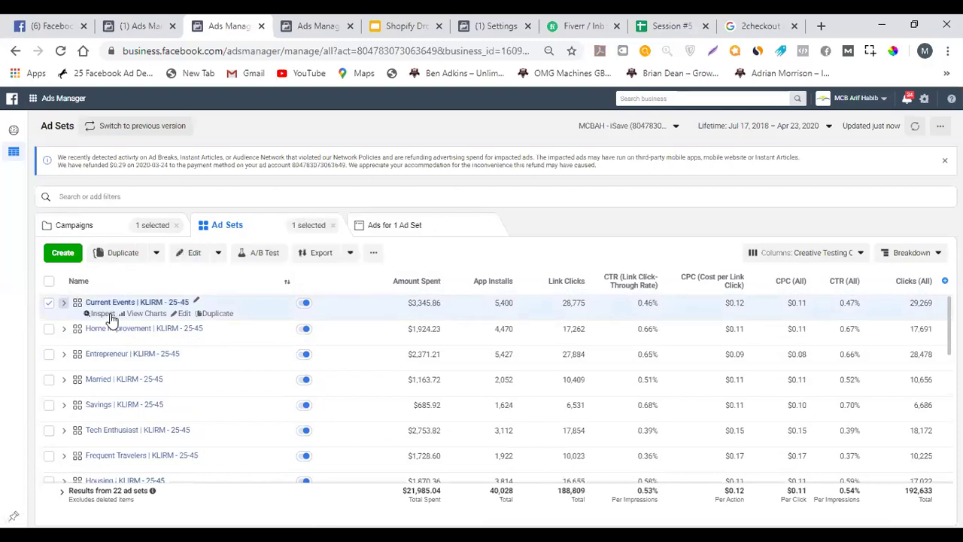
click(189, 253)
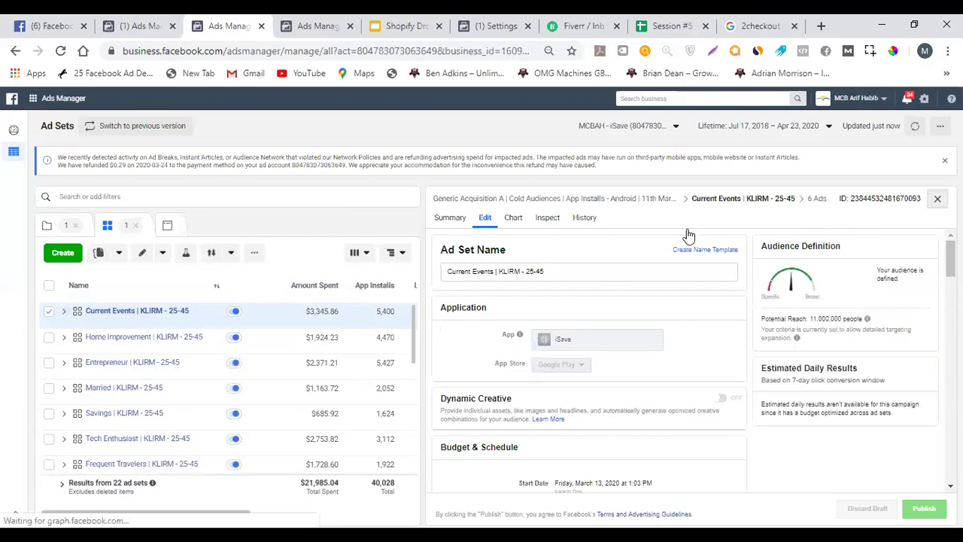
key(Escape)
click(153, 227)
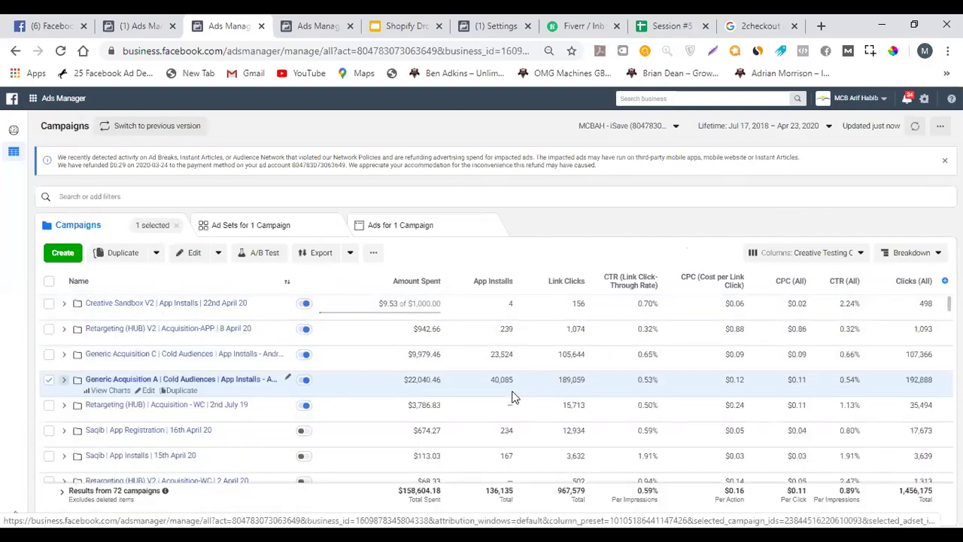
Look through the campaign list, comparing the names and dates of the Generic Acquisition, Creative Sandbox and Burst campaigns
scroll(512, 343, down, 5)
scroll(451, 351, up, 5)
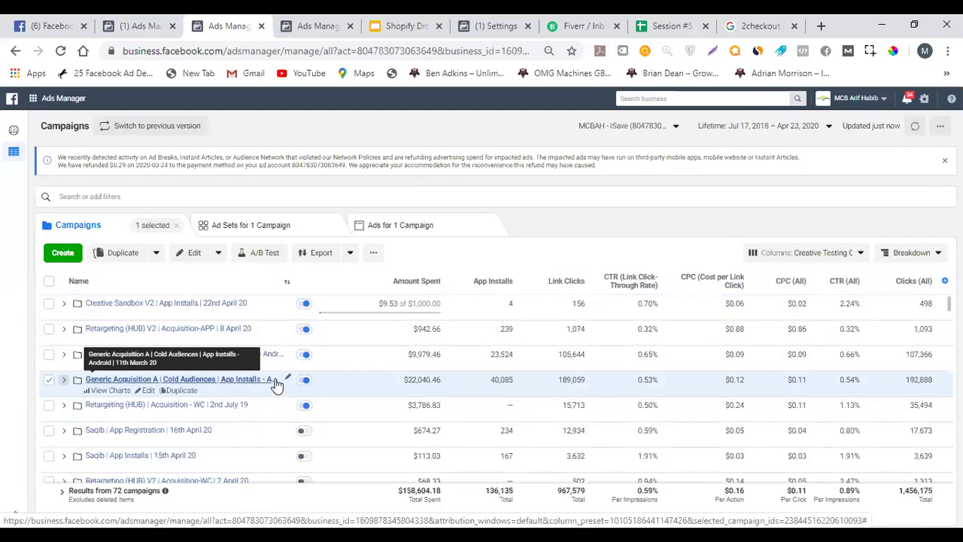
scroll(271, 388, down, 3)
scroll(255, 404, down, 2)
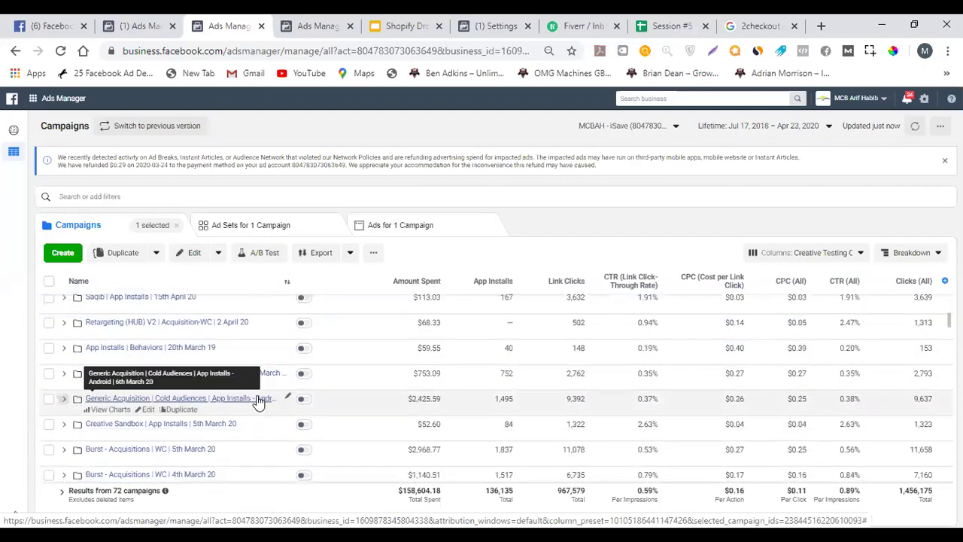
scroll(258, 399, down, 2)
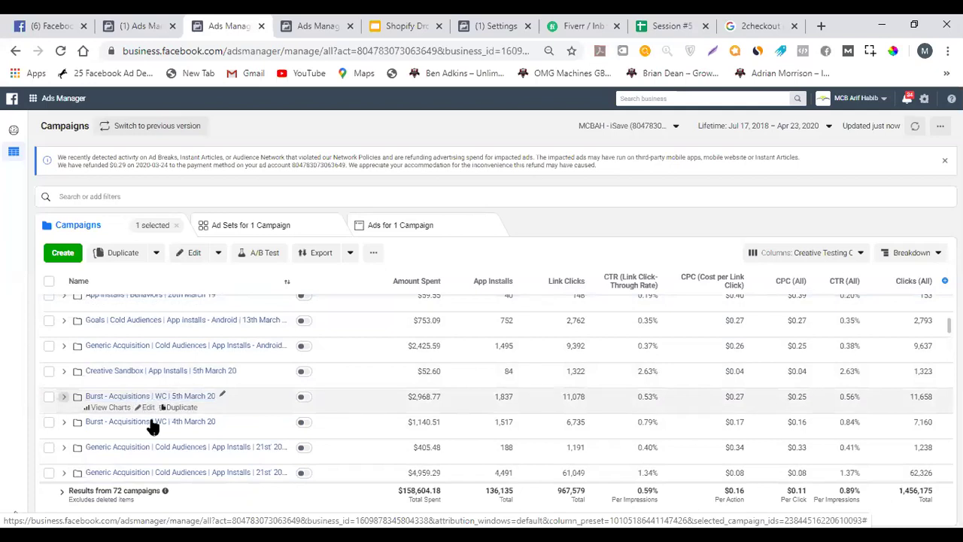
scroll(190, 352, down, 1)
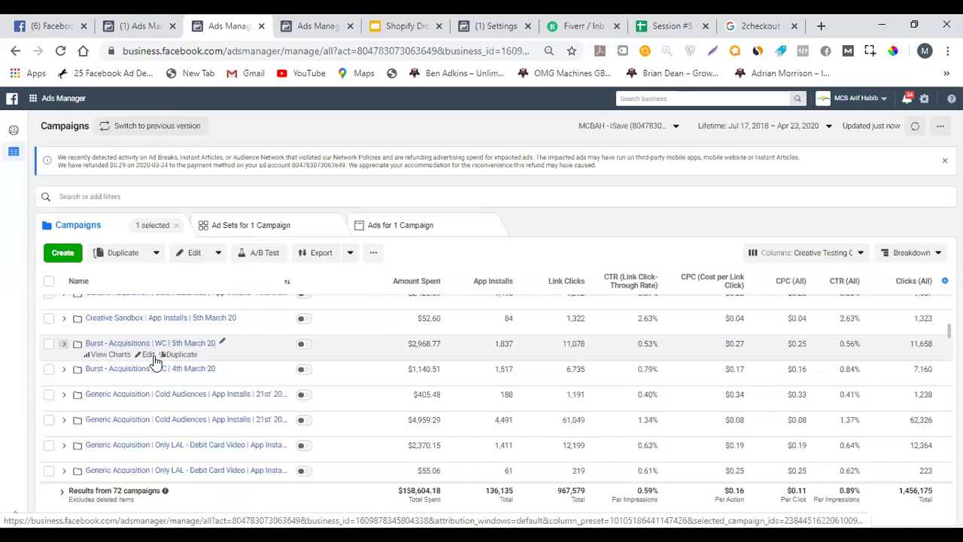
scroll(172, 368, up, 5)
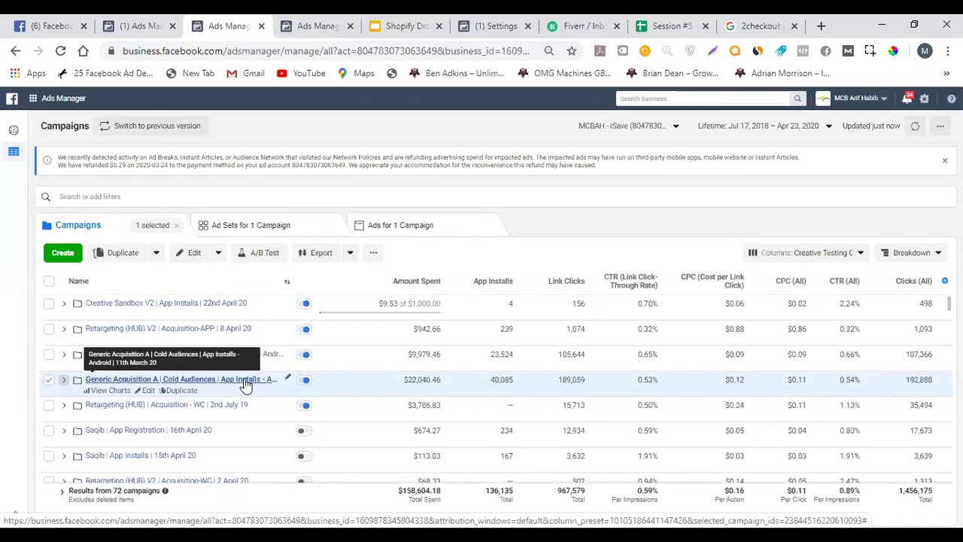
Widen the campaign table's Name column to fit the full names and open the ad sets of the Generic Acquisition A campaign
click(288, 281)
drag(292, 280, 390, 281)
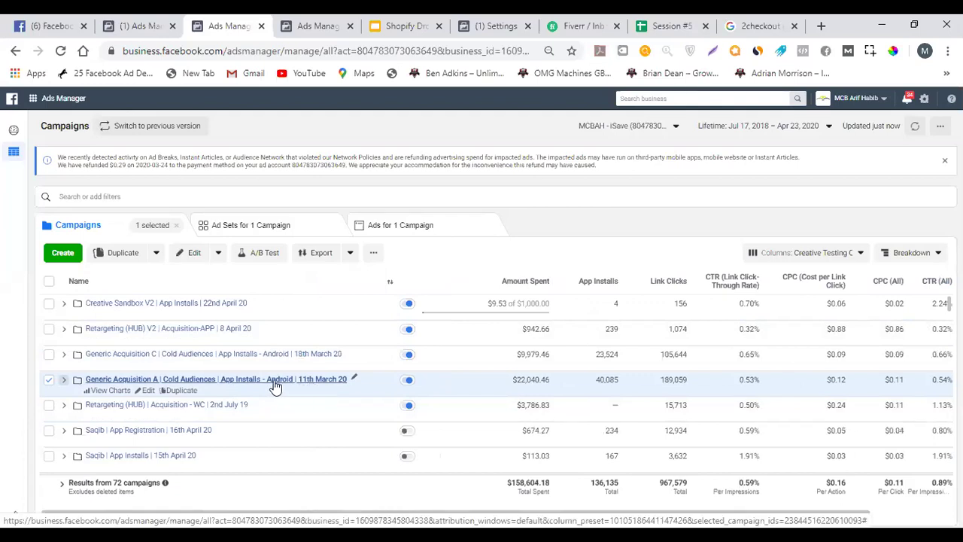
click(91, 380)
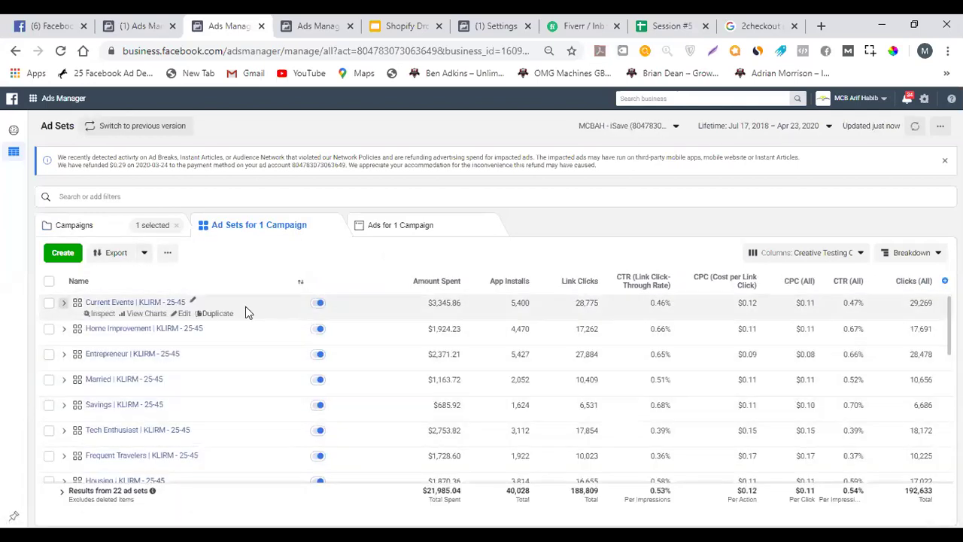
Open the "Current Events | KLIRM - 25-45" ad set for editing and examine the interests in its detailed targeting
click(245, 306)
click(192, 252)
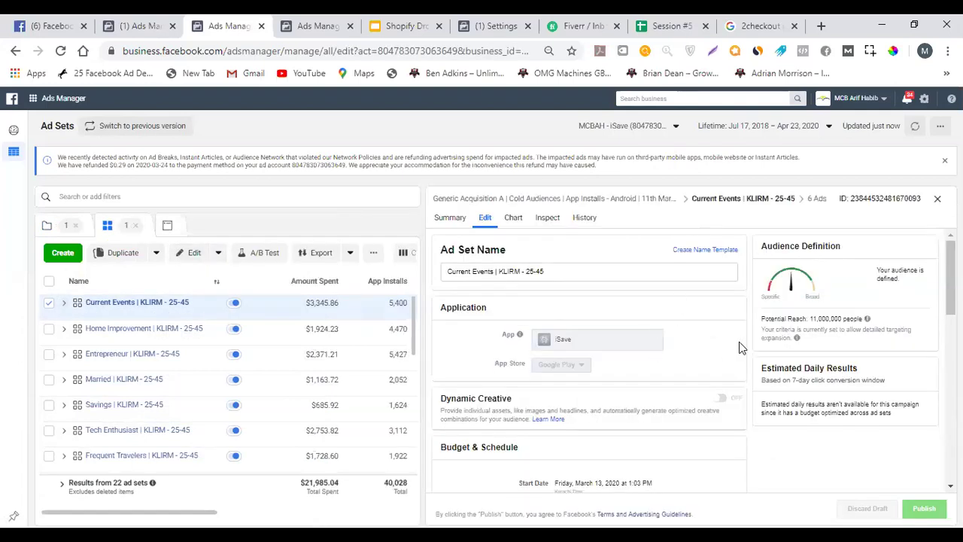
scroll(711, 323, down, 10)
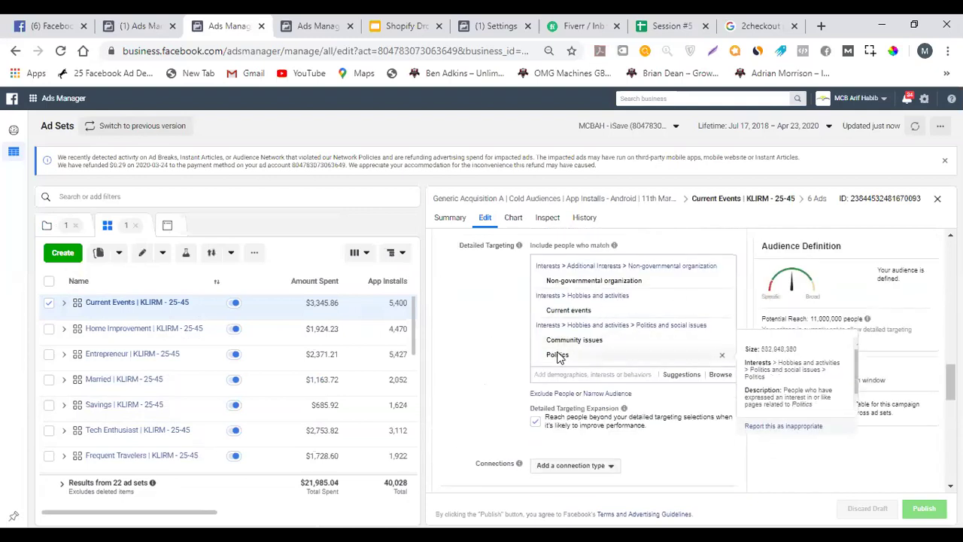
mouse_move(585, 322)
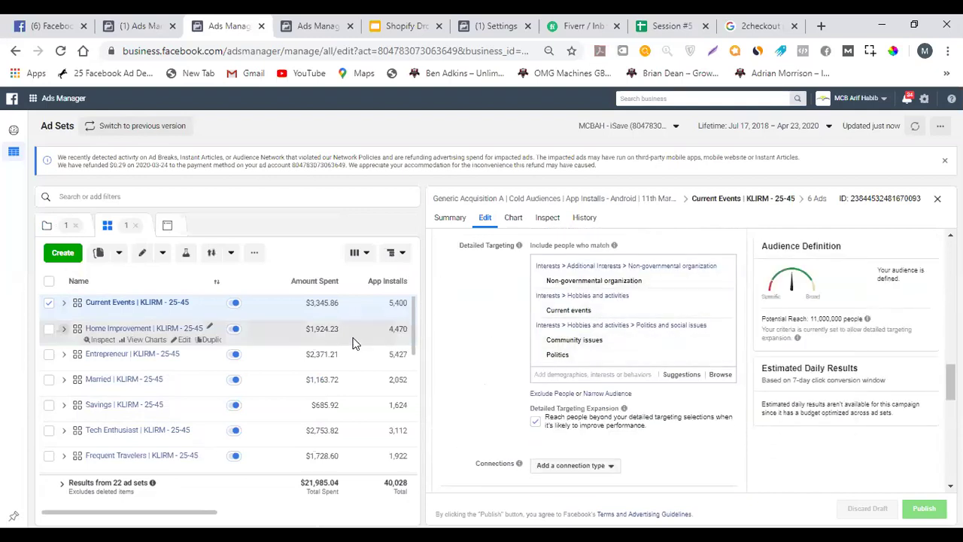
Switch the editor to the "Home Improvement | KLIRM - 25-45" ad set and examine its detailed targeting interests
click(309, 329)
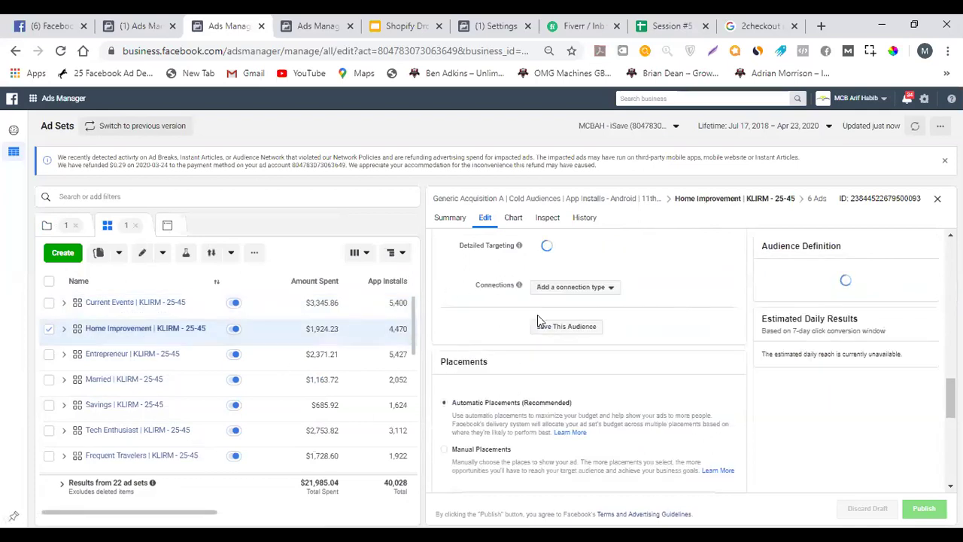
mouse_move(701, 291)
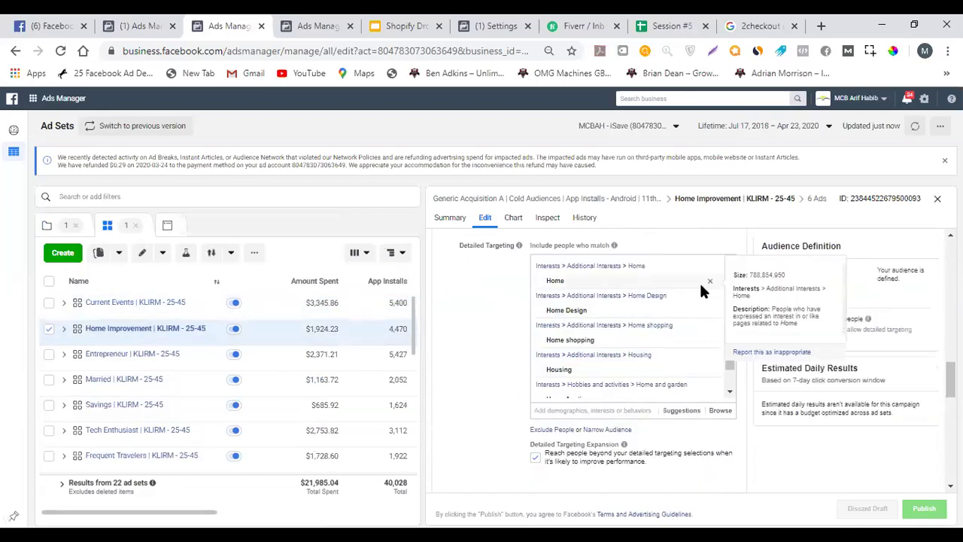
scroll(616, 346, down, 1)
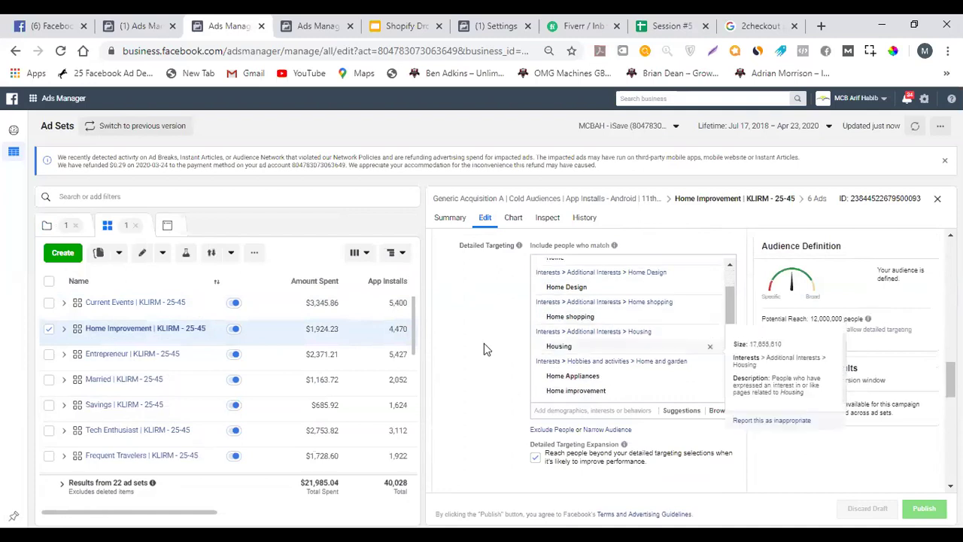
Switch the editor to the "Entrepreneur | KLIRM - 25-45" ad set, examine its detailed targeting interests and close the editor
click(340, 359)
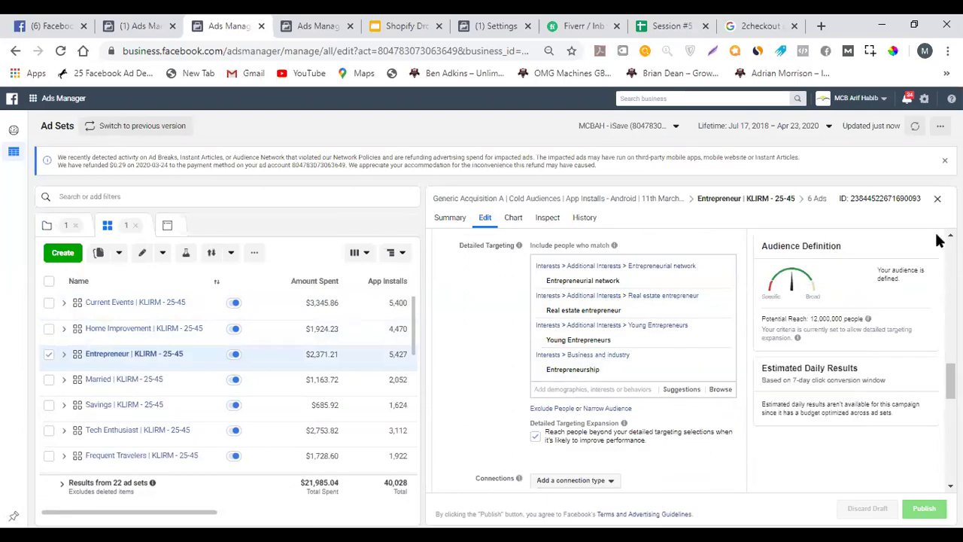
click(937, 198)
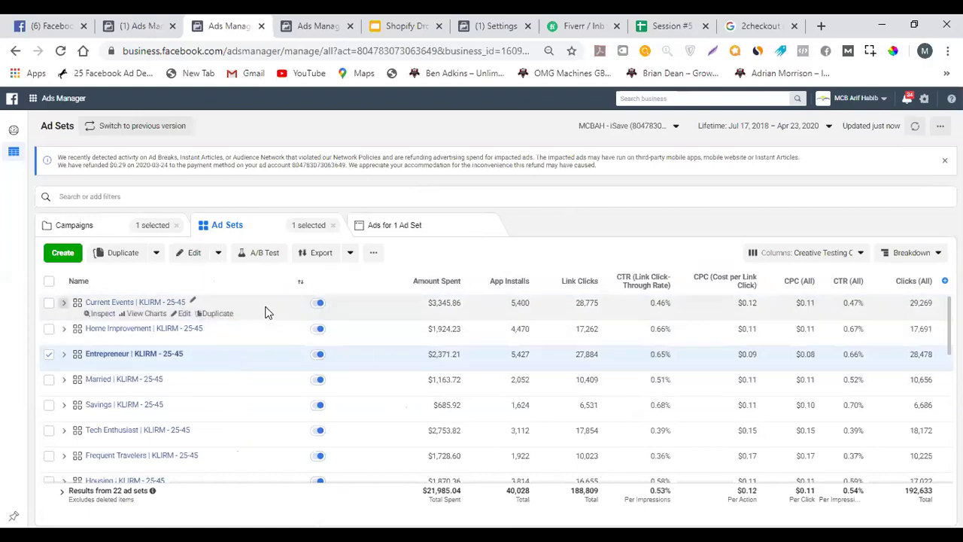
Deselect the Entrepreneur ad set and look through the campaign's full list of interest-based ad sets from Current Events to Insurance
scroll(264, 320, down, 5)
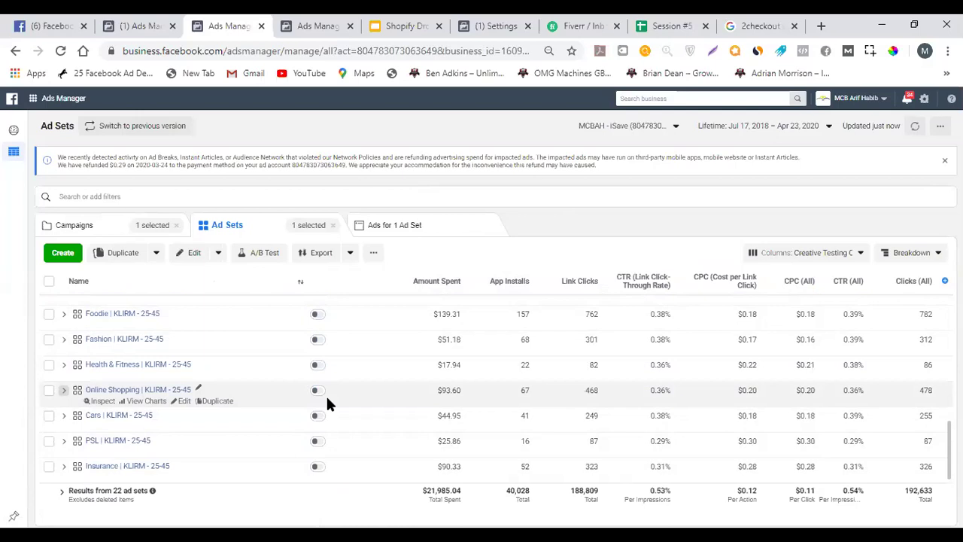
scroll(222, 366, up, 5)
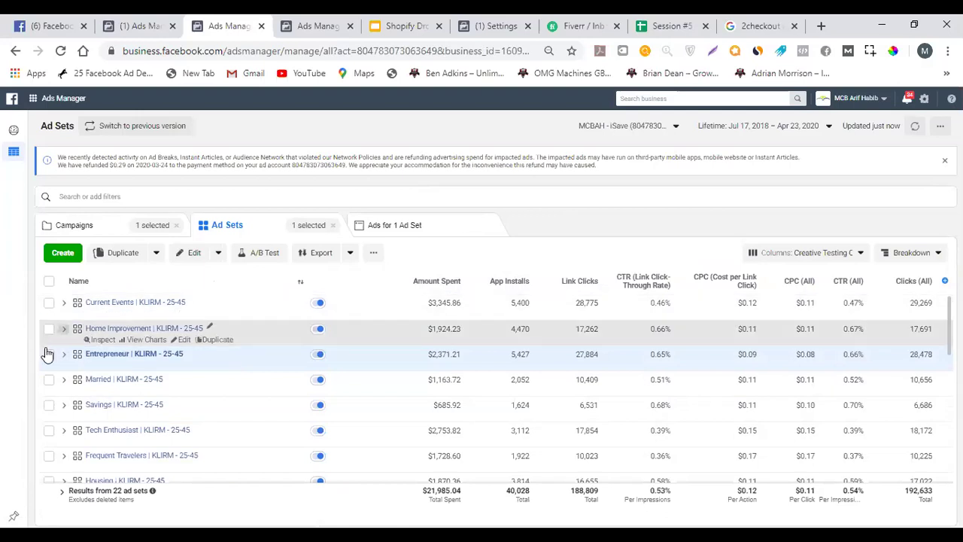
click(88, 351)
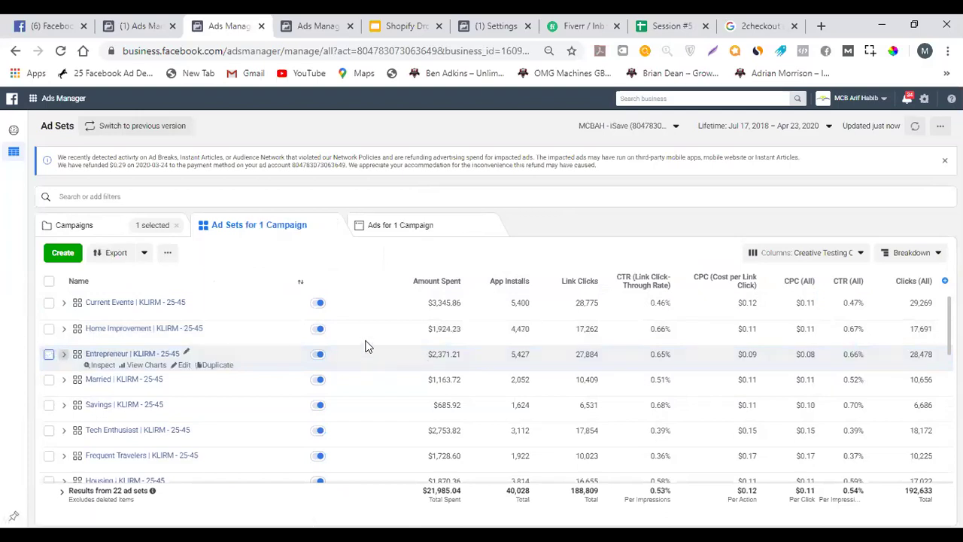
scroll(365, 342, down, 1)
scroll(366, 339, up, 1)
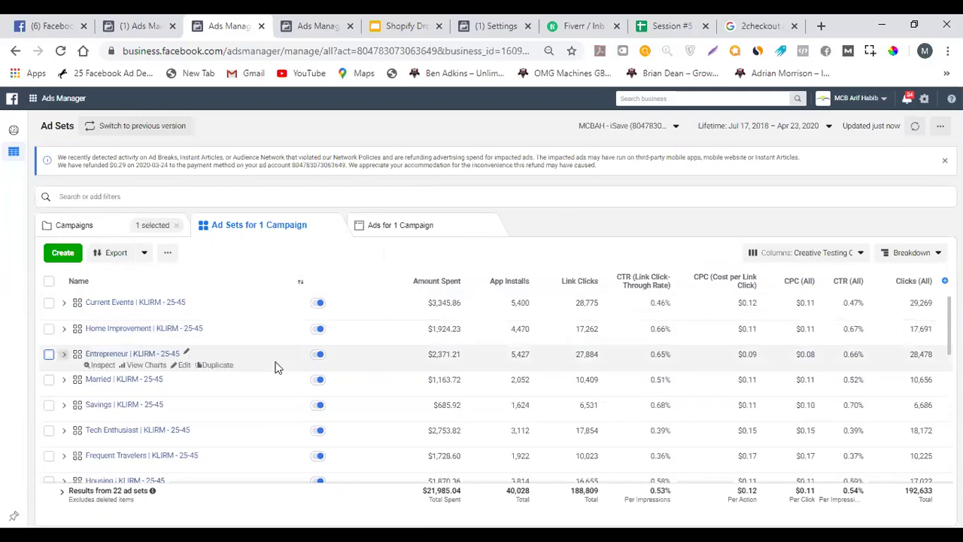
scroll(275, 366, down, 5)
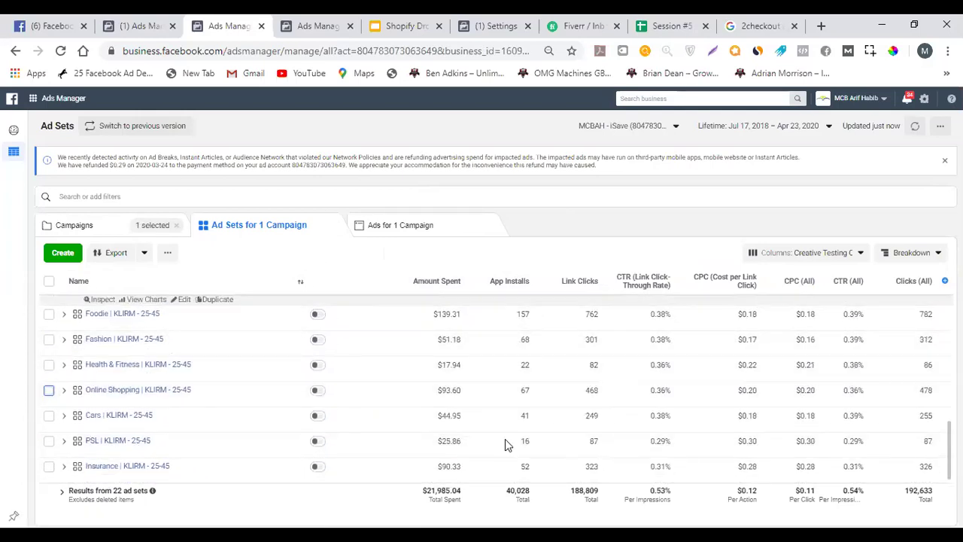
scroll(508, 331, up, 5)
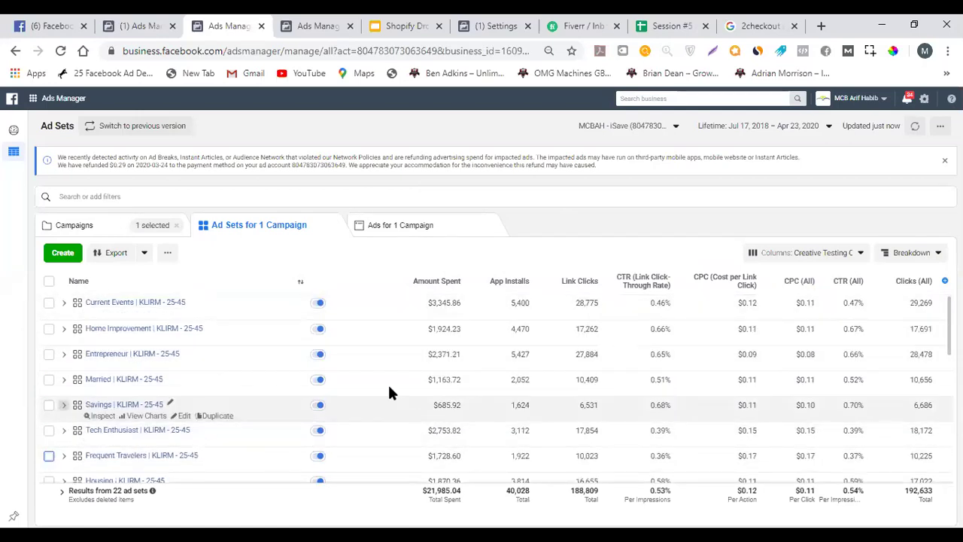
scroll(385, 372, down, 5)
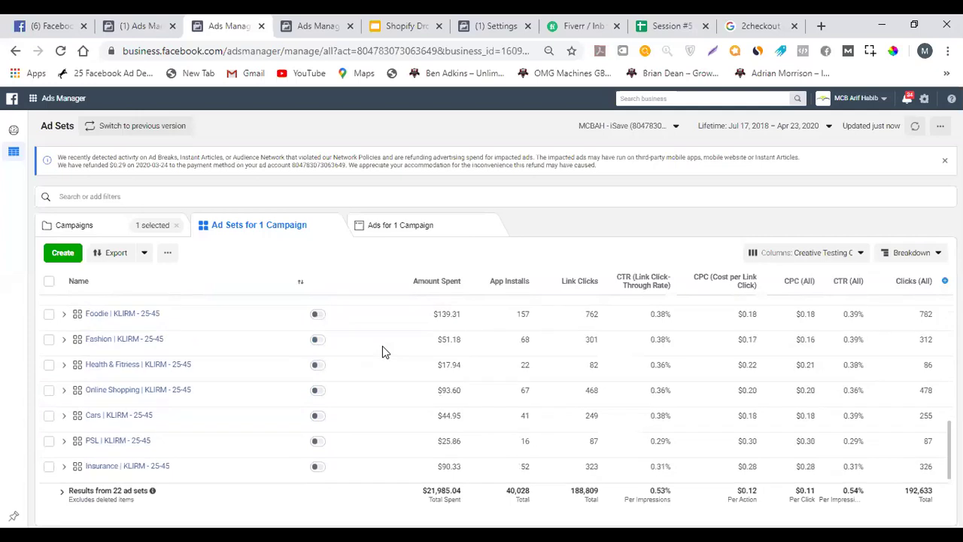
scroll(393, 380, up, 5)
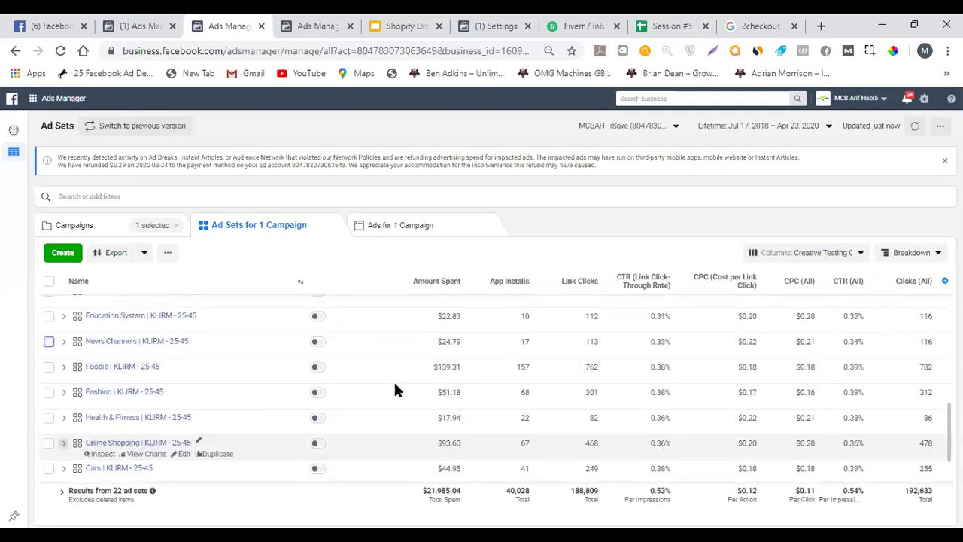
scroll(407, 338, down, 2)
scroll(406, 338, up, 2)
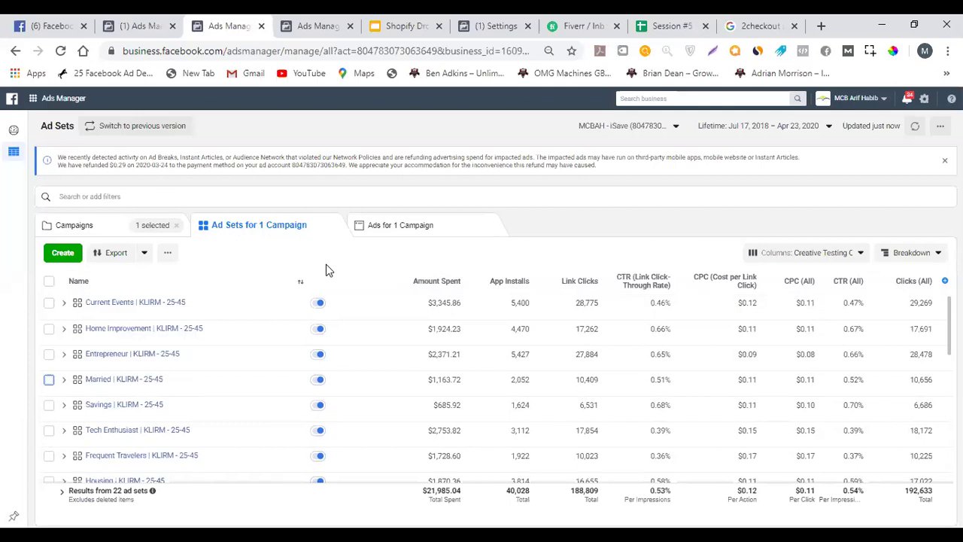
Select the "Current Events | KLIRM - 25-45" ad set and review which ad sets in the list are switched on or off
click(397, 305)
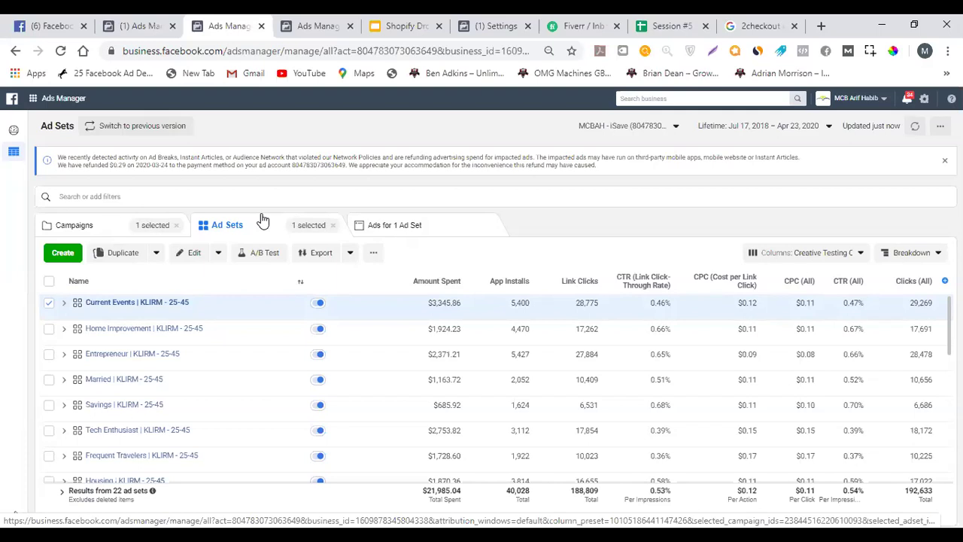
scroll(408, 385, down, 3)
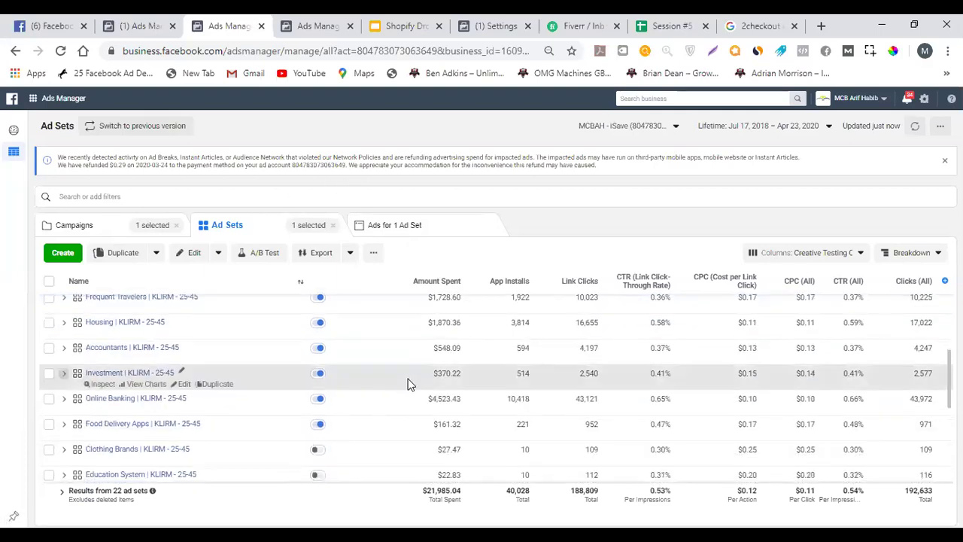
scroll(409, 385, down, 2)
scroll(409, 385, down, 2)
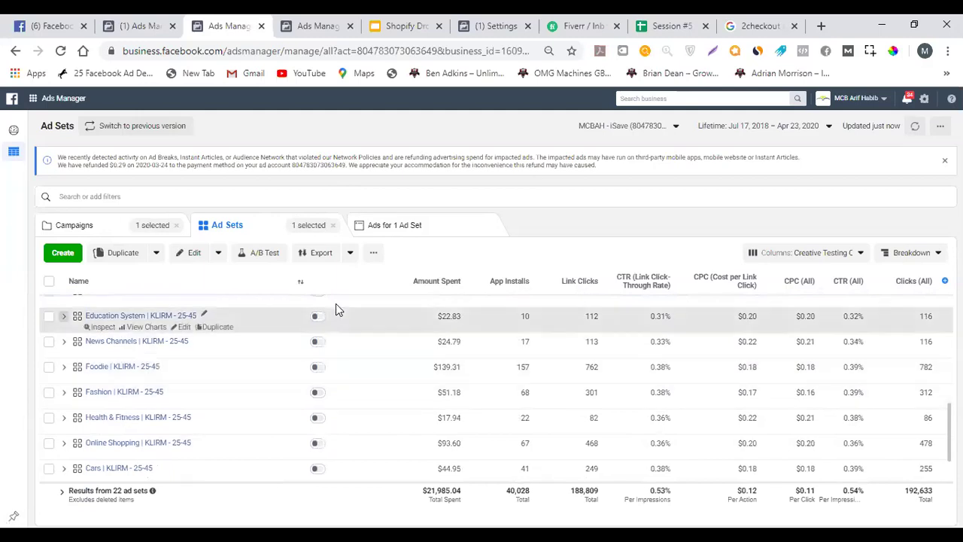
scroll(366, 406, down, 2)
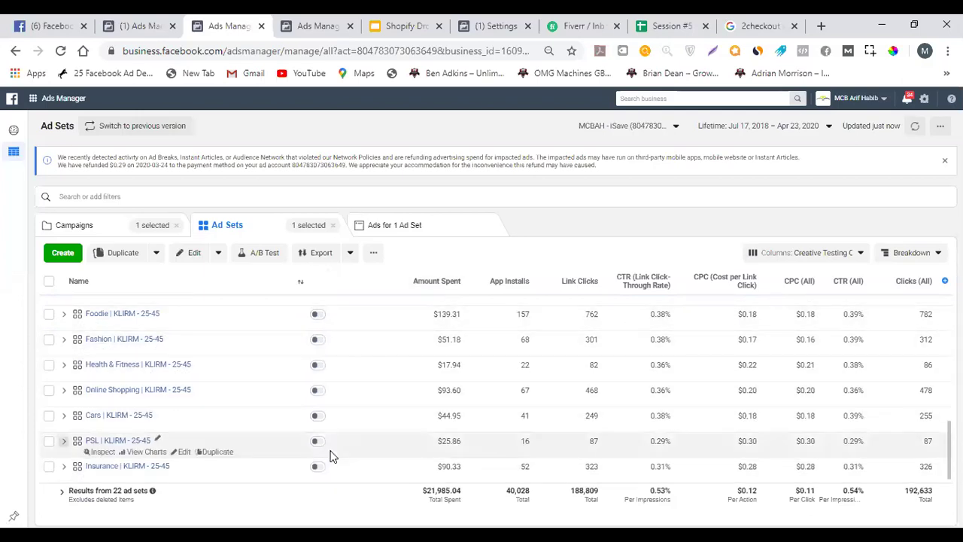
scroll(332, 433, up, 2)
scroll(335, 413, up, 2)
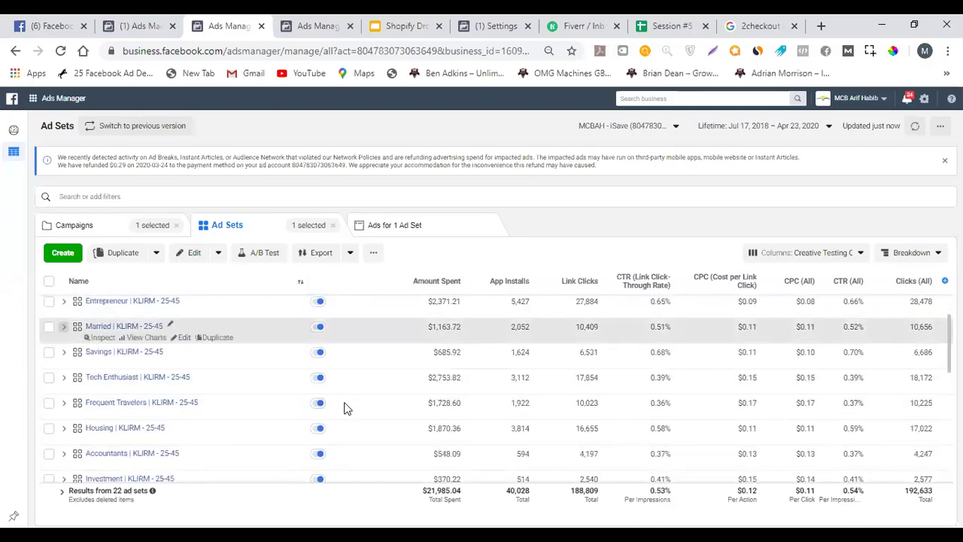
scroll(343, 416, down, 4)
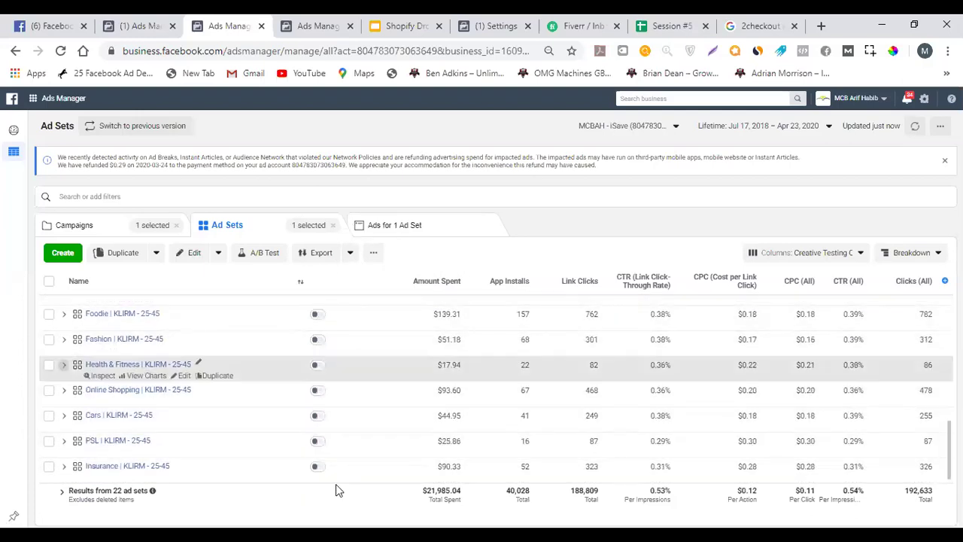
scroll(335, 451, up, 5)
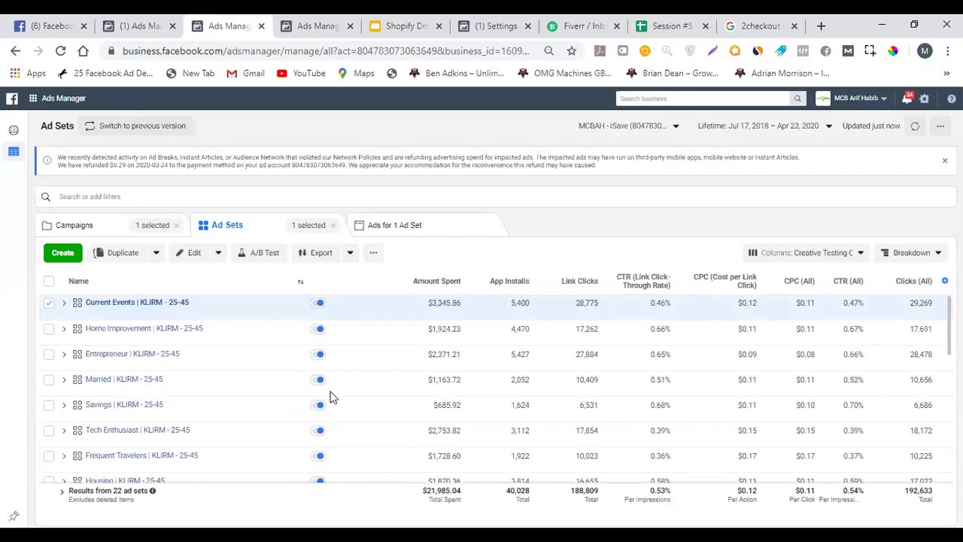
Compare the lifetime amounts spent by highlighting the ad sets one after another, from Current Events down to Tech Enthusiast
click(303, 283)
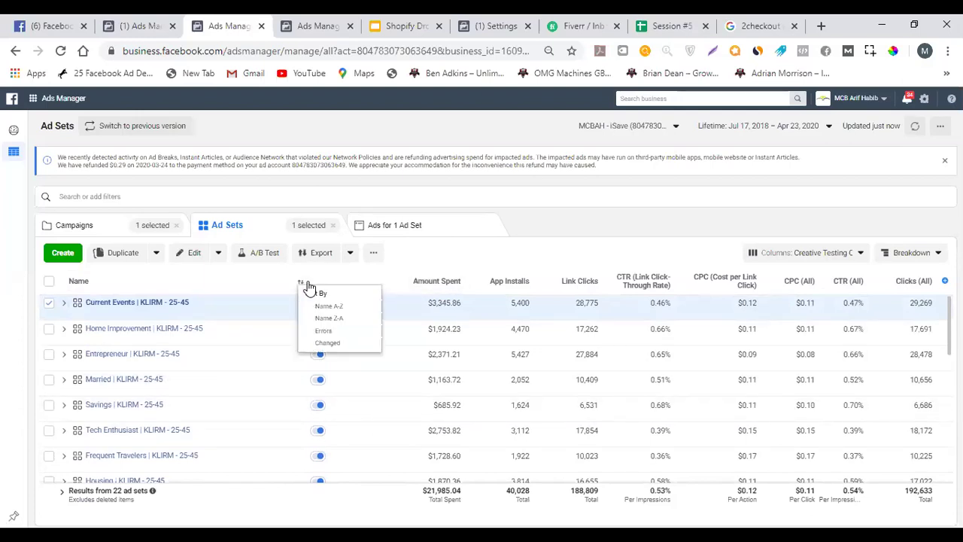
click(385, 330)
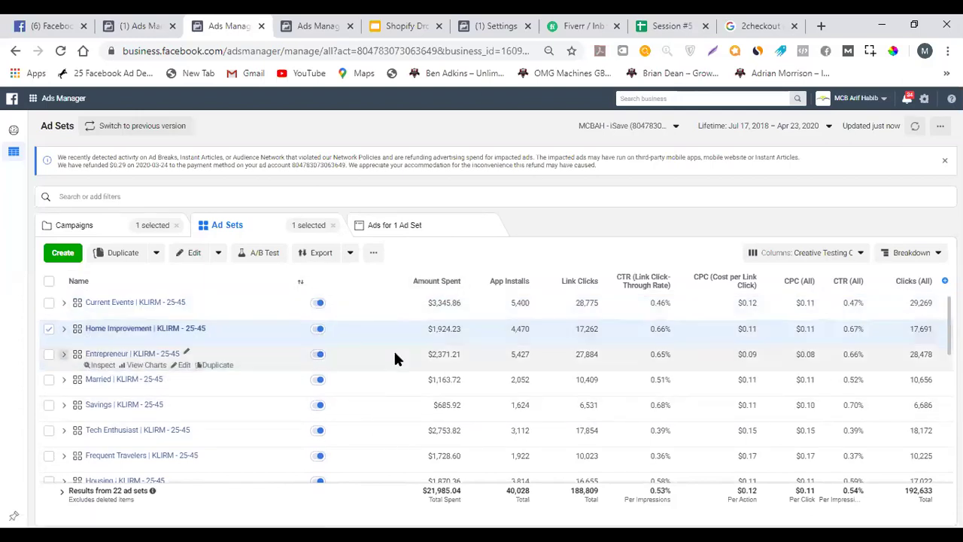
click(374, 314)
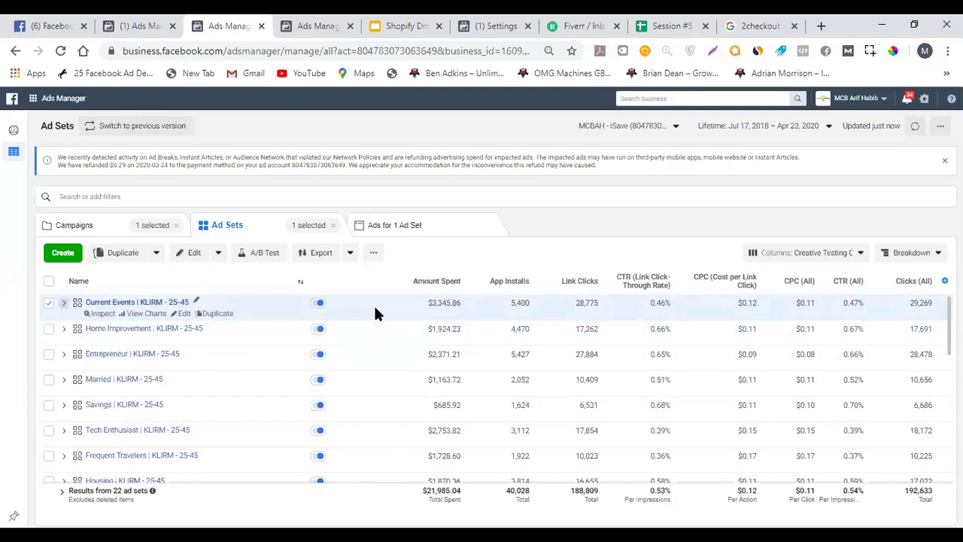
click(382, 336)
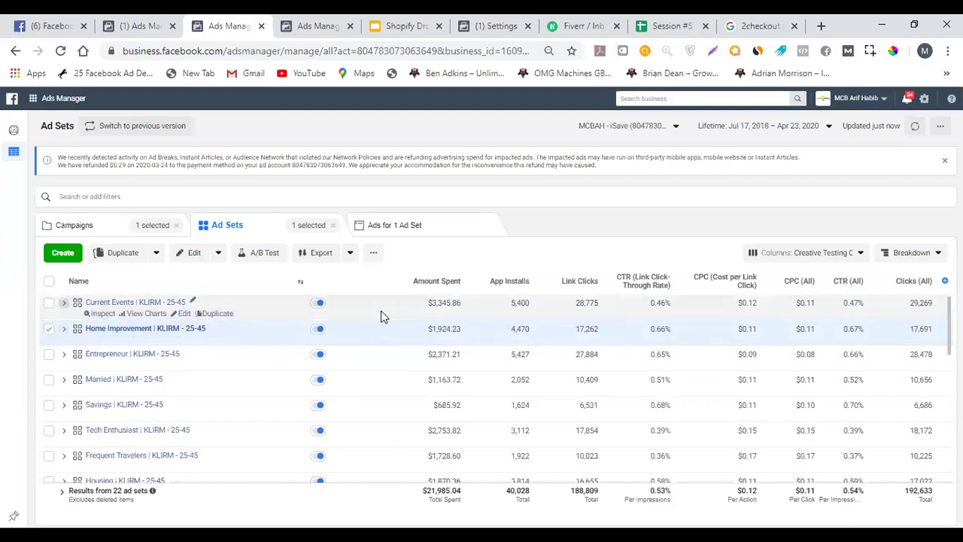
click(382, 317)
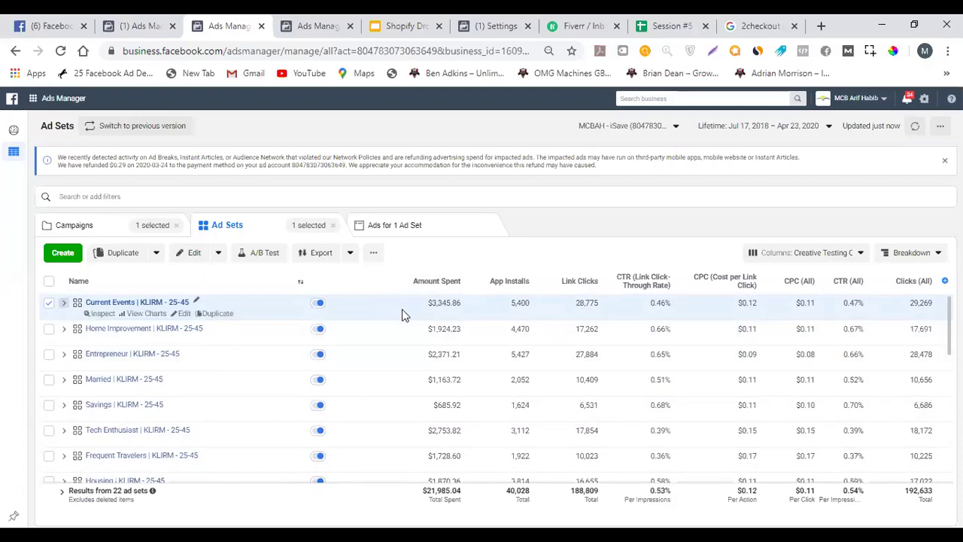
click(411, 340)
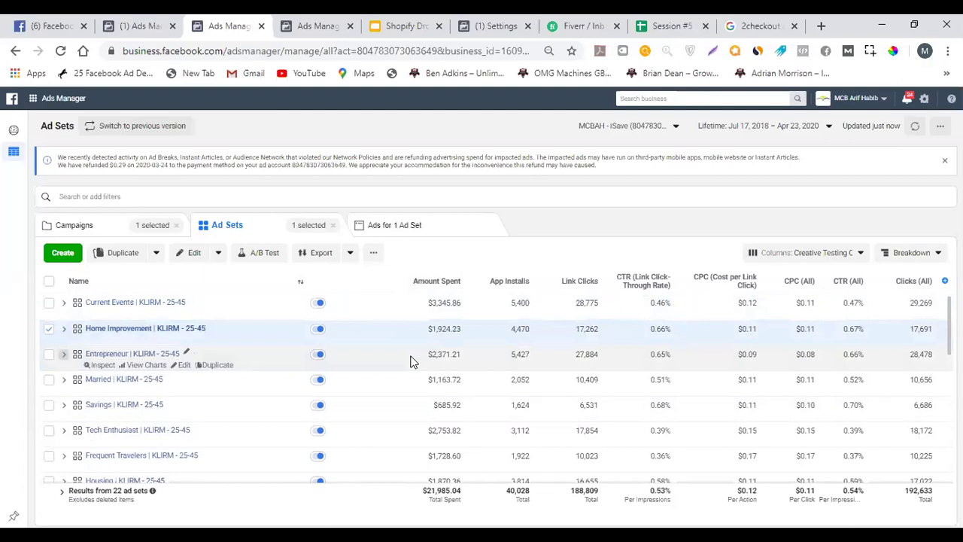
click(406, 367)
click(408, 384)
click(405, 411)
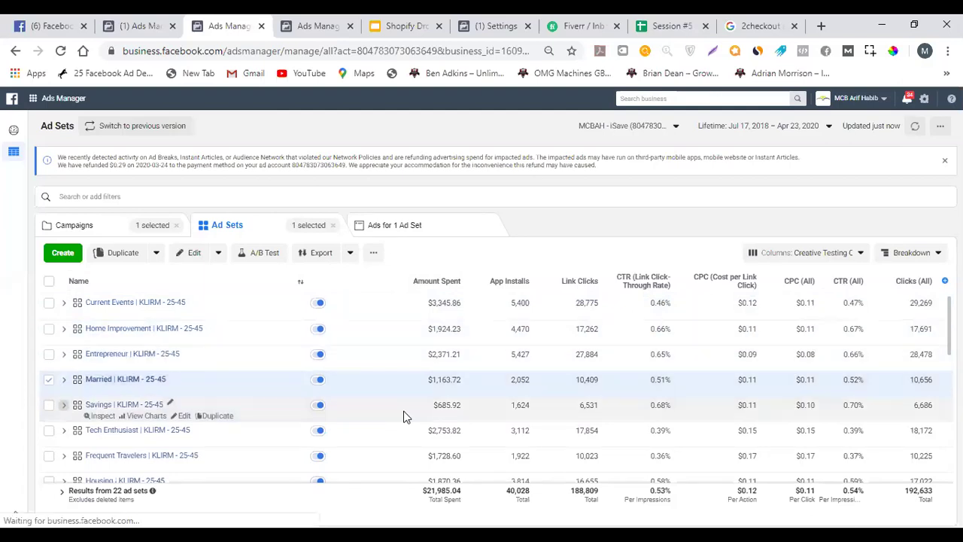
click(408, 441)
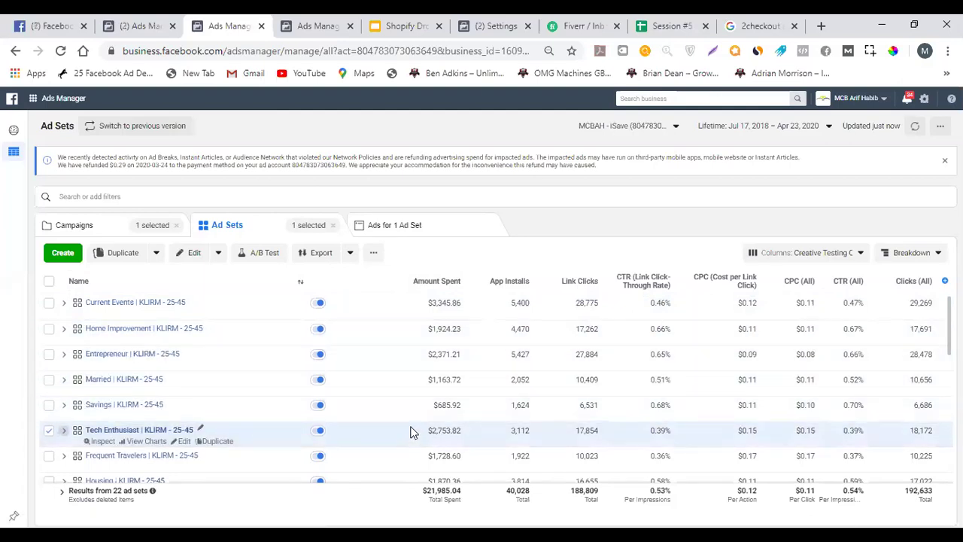
Set the report's date range to Today and check the total amount spent across the ad sets
click(736, 130)
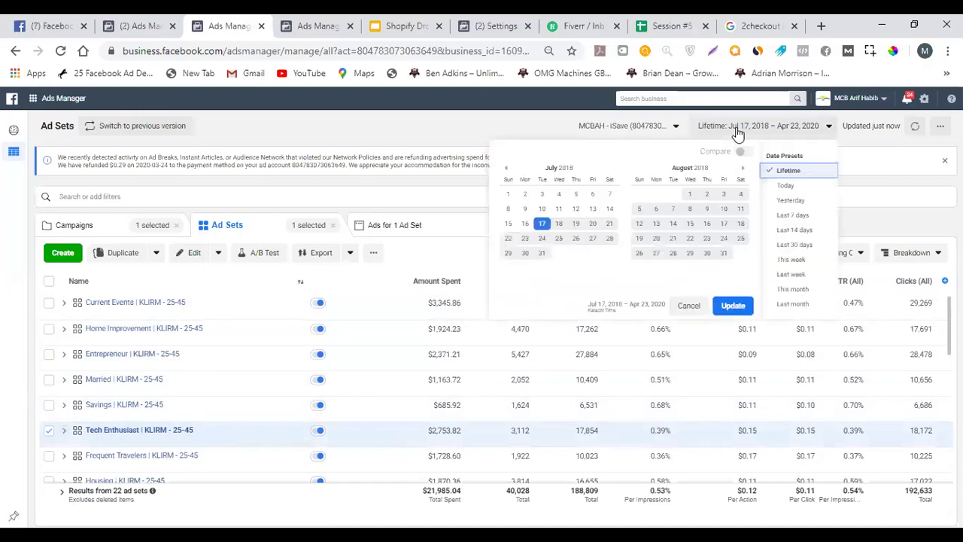
click(787, 186)
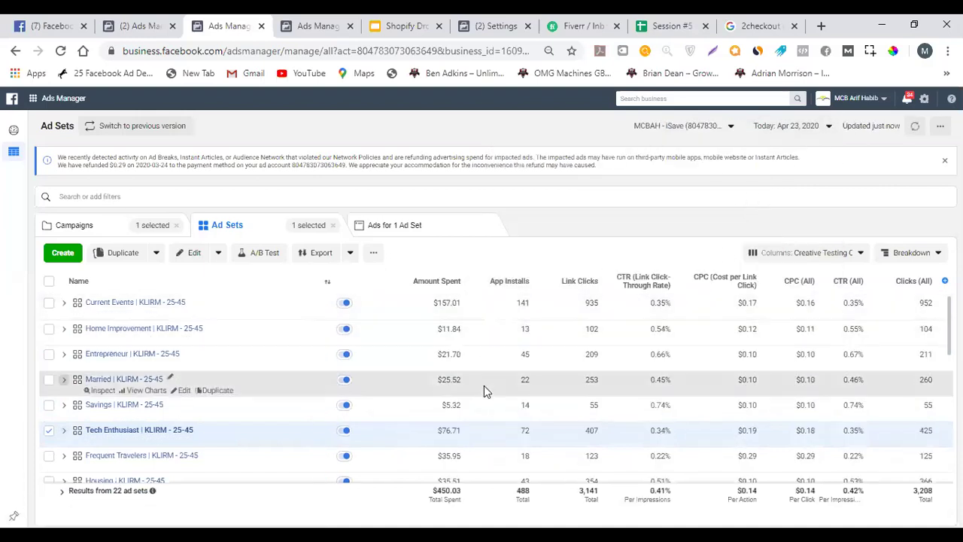
drag(434, 490, 471, 488)
Compare today's spend per ad set from Current Events down to Tech Enthusiast, and look through the remaining ad sets in the list
click(465, 327)
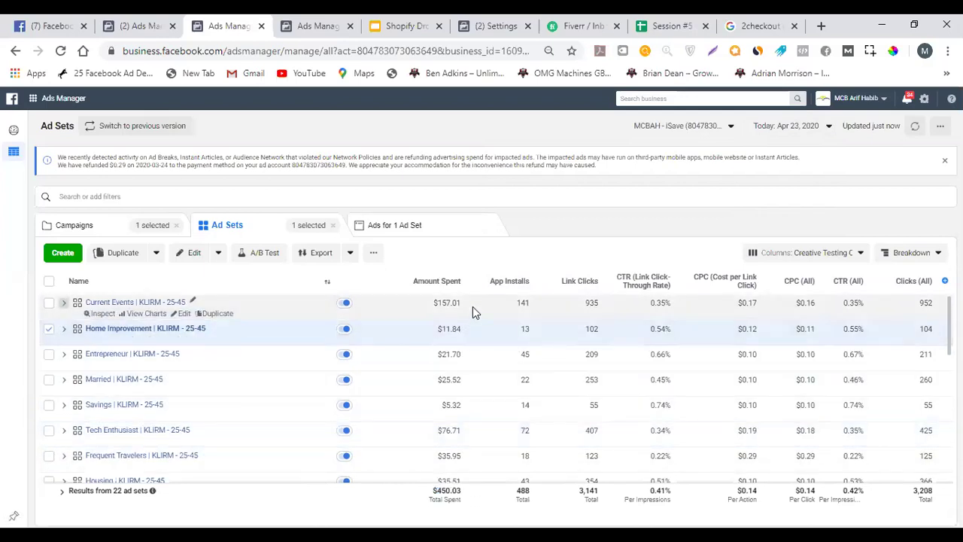
click(472, 302)
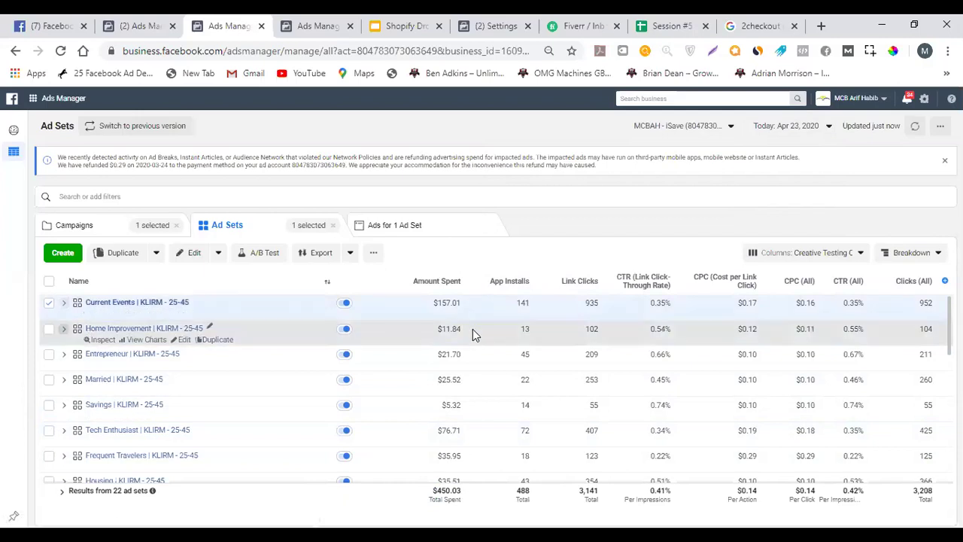
click(472, 329)
click(472, 355)
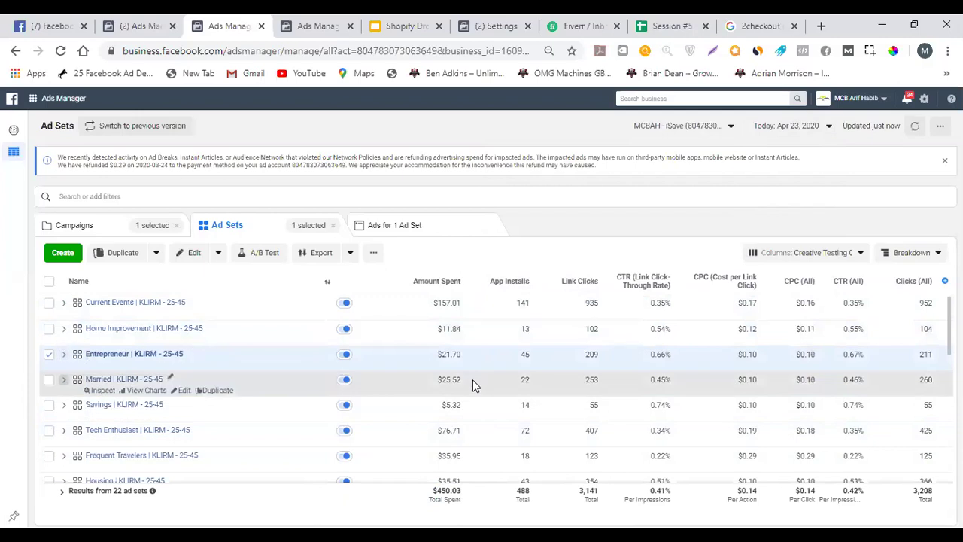
click(472, 379)
click(463, 406)
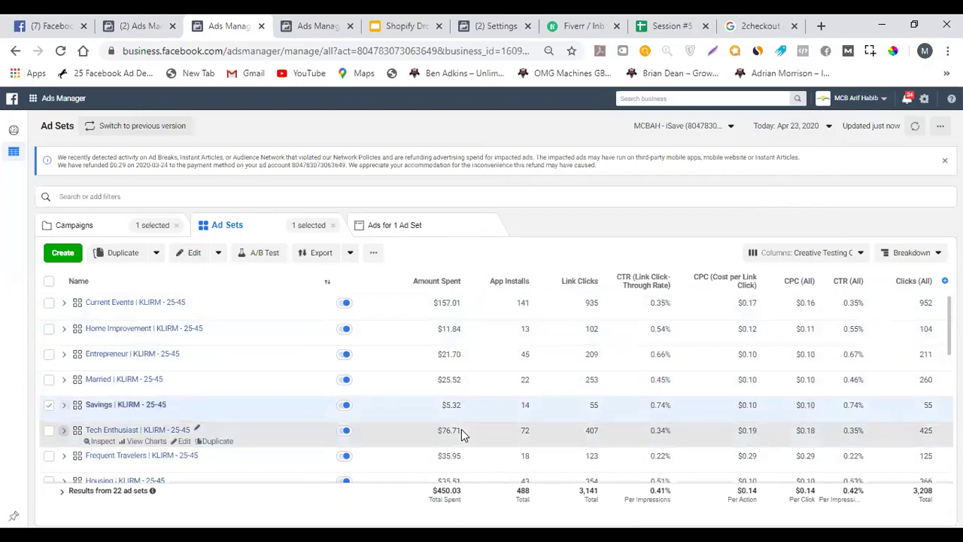
click(459, 430)
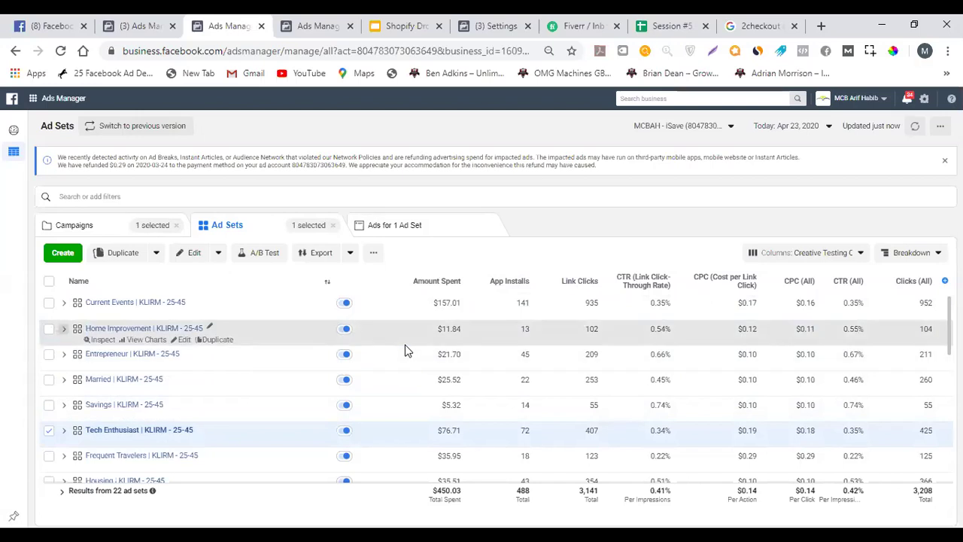
scroll(384, 376, down, 5)
scroll(384, 382, up, 5)
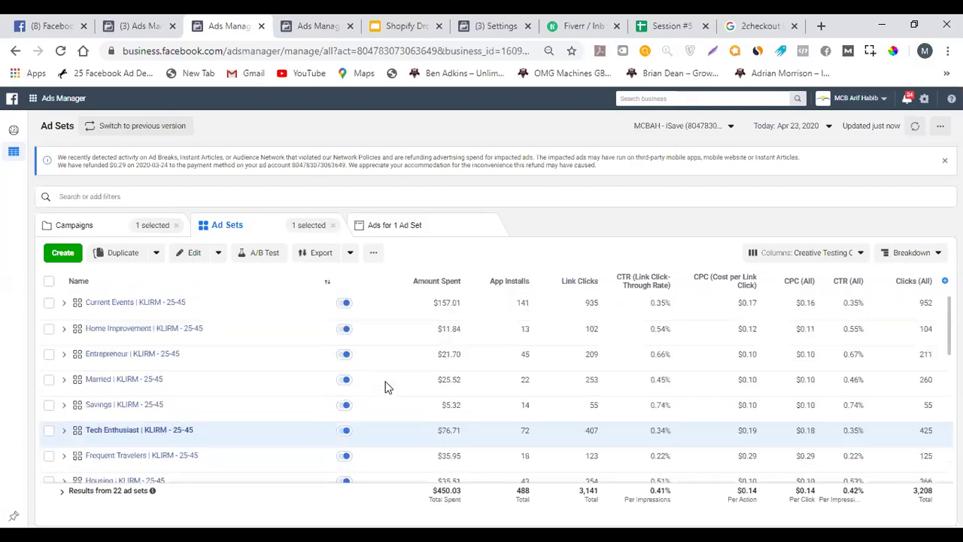
scroll(388, 376, down, 5)
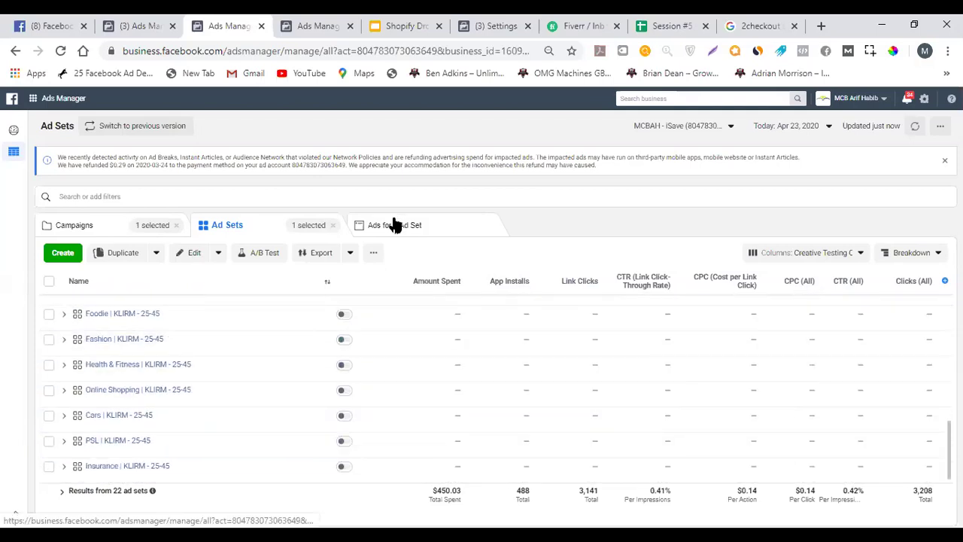
Select the "Current Events | KLIRM - 25-45" ad set, open its ads and set the report's date range to Lifetime
scroll(397, 367, up, 5)
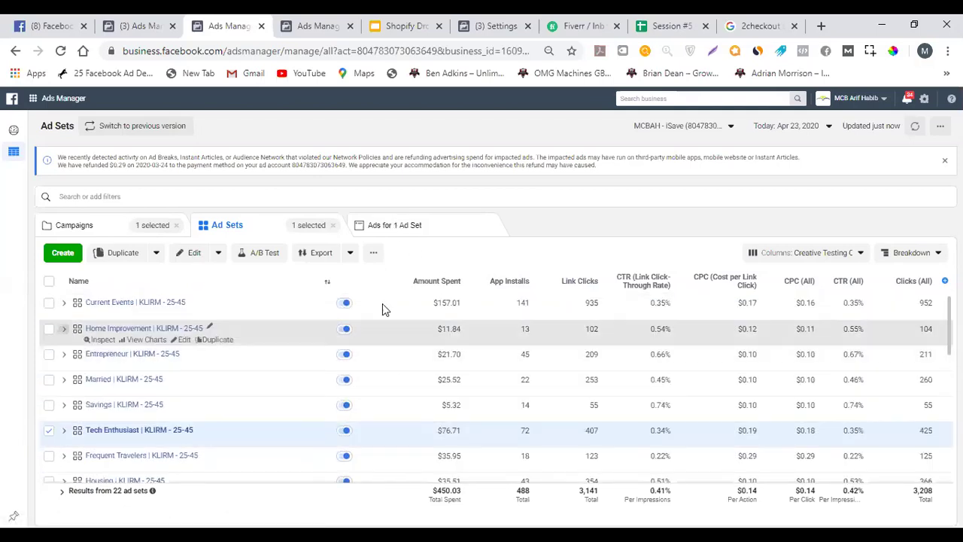
click(385, 304)
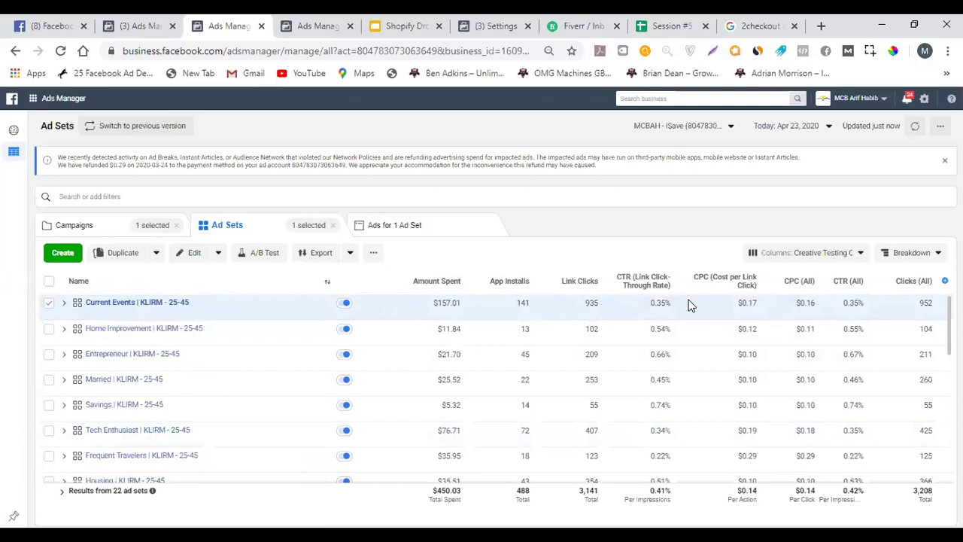
click(407, 229)
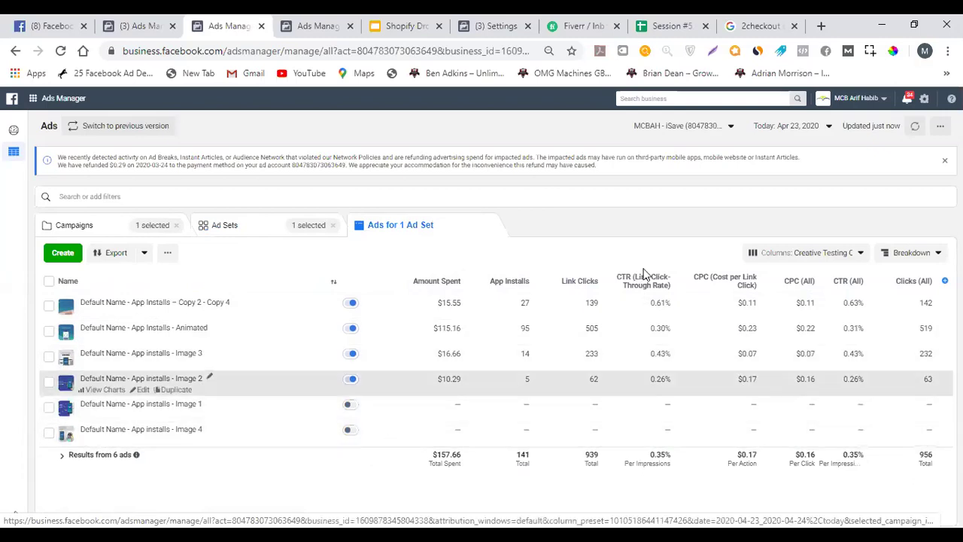
click(808, 125)
click(790, 171)
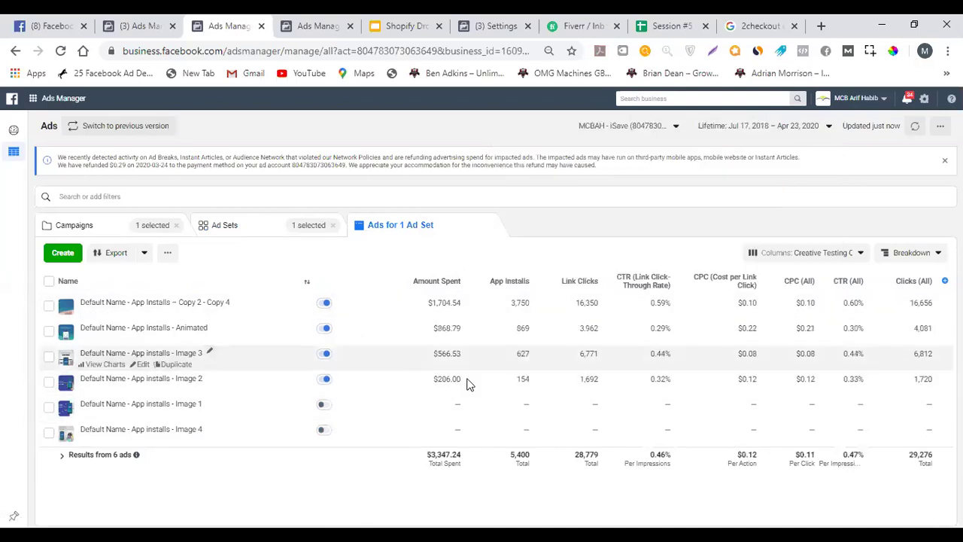
Open the ads of the "Home Improvement | KLIRM - 25-45" ad set and compare each ad's spend and on/off status
click(246, 229)
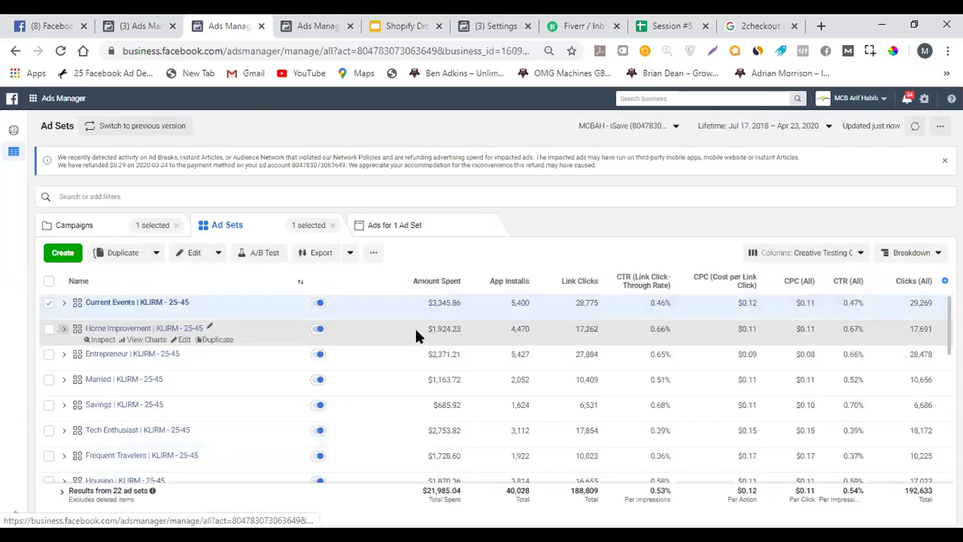
click(399, 226)
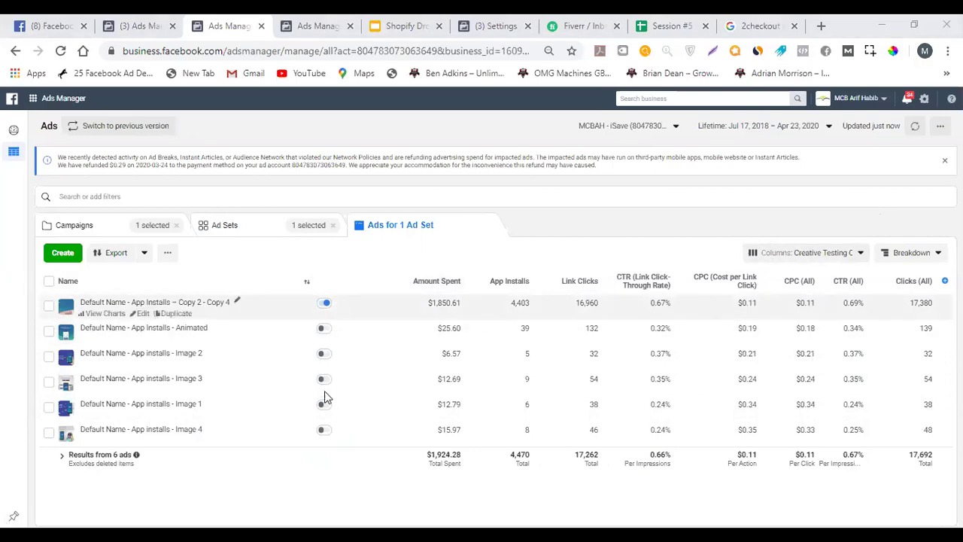
click(319, 236)
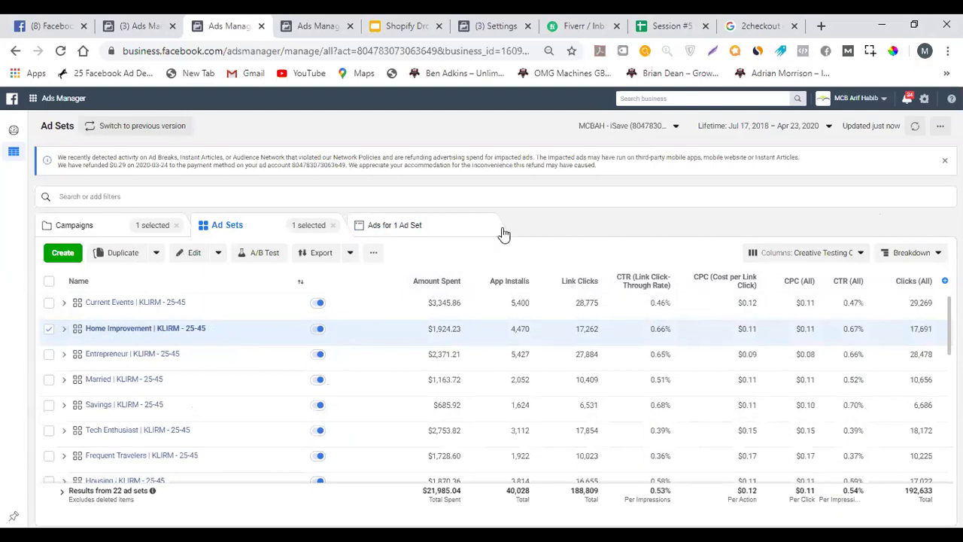
click(459, 237)
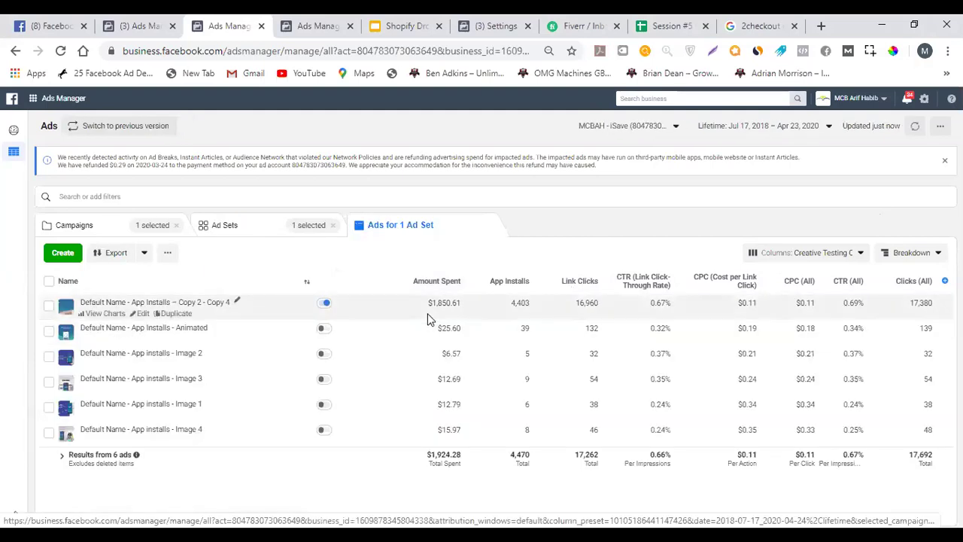
click(295, 233)
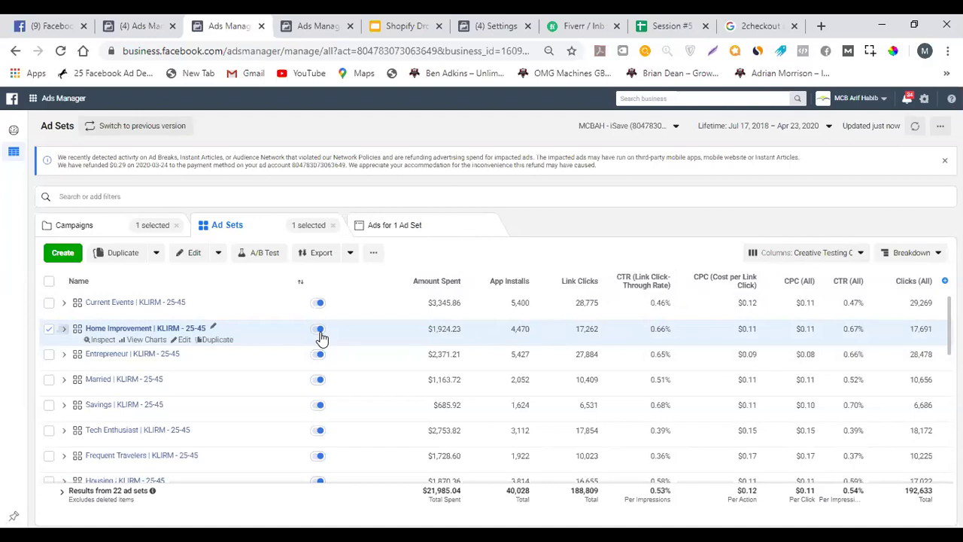
click(409, 224)
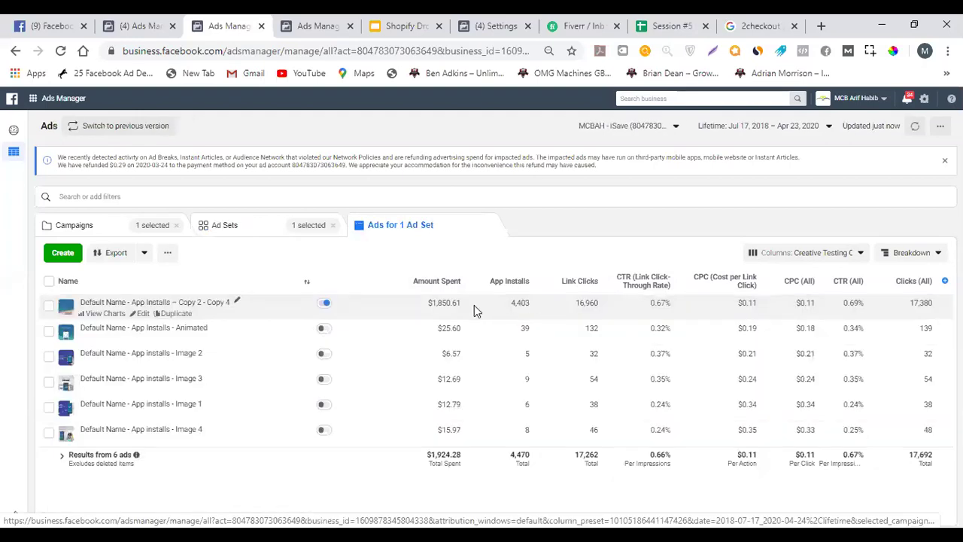
click(442, 333)
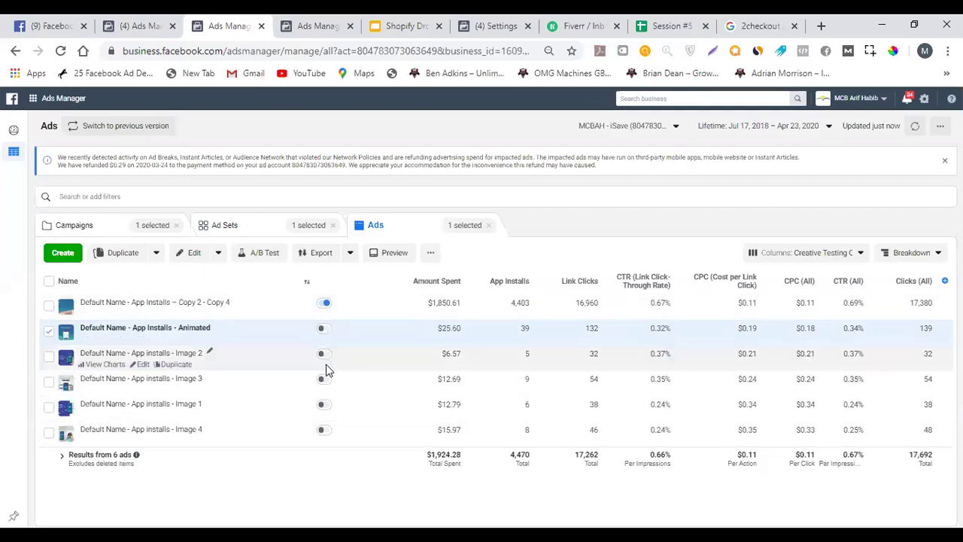
click(326, 304)
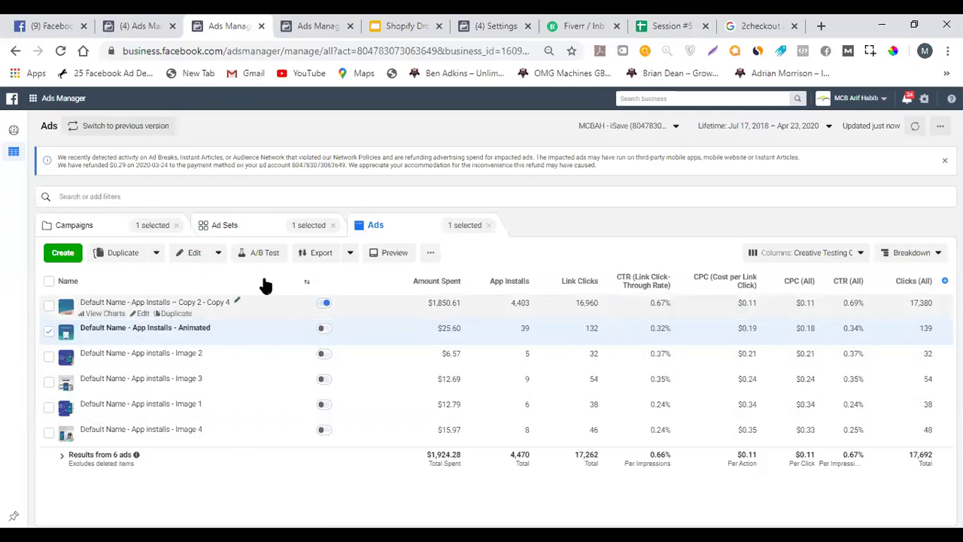
Open the settings of the Generic Acquisition A campaign from the campaign list, check them and close the editor
click(143, 225)
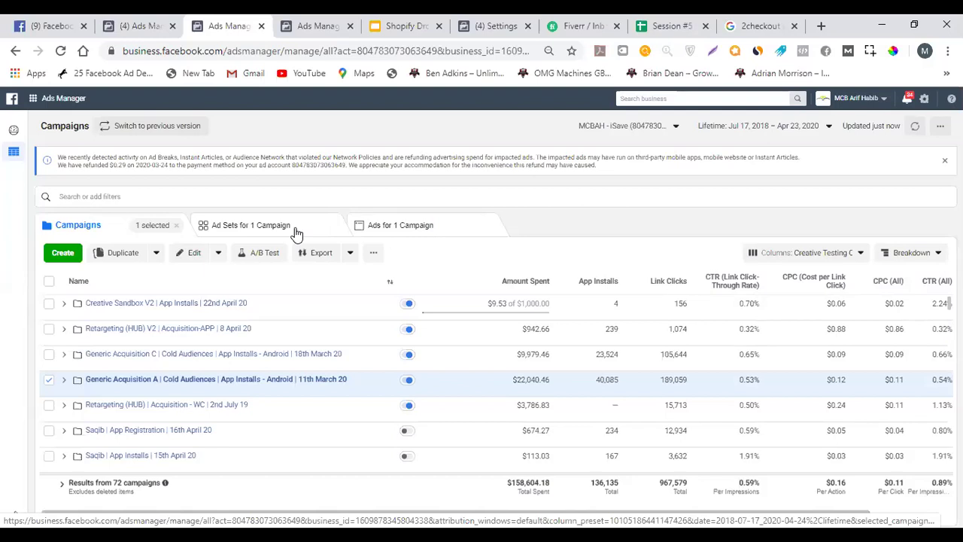
click(189, 254)
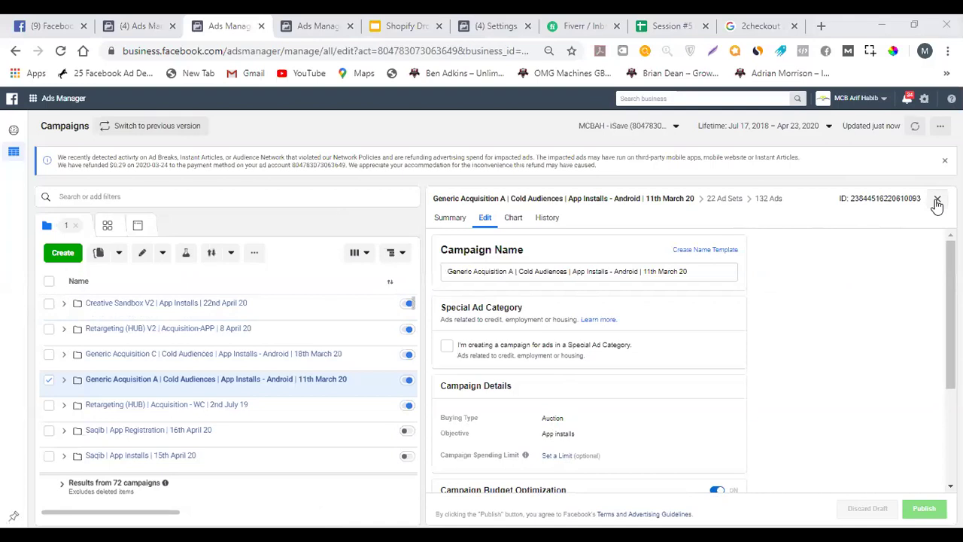
key(Escape)
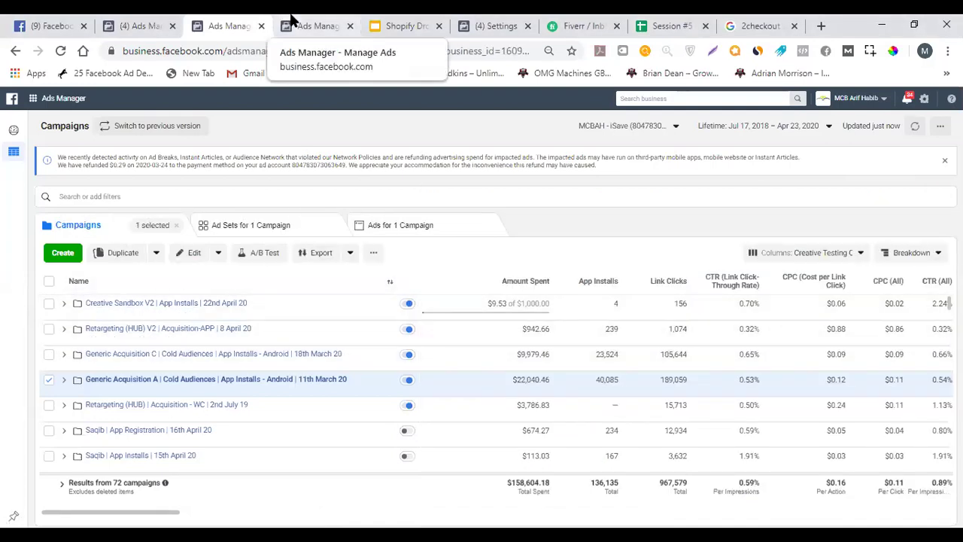
Show the Performance columns for the campaigns, widen the Budget column and check the budget type of the oldest campaigns
click(811, 252)
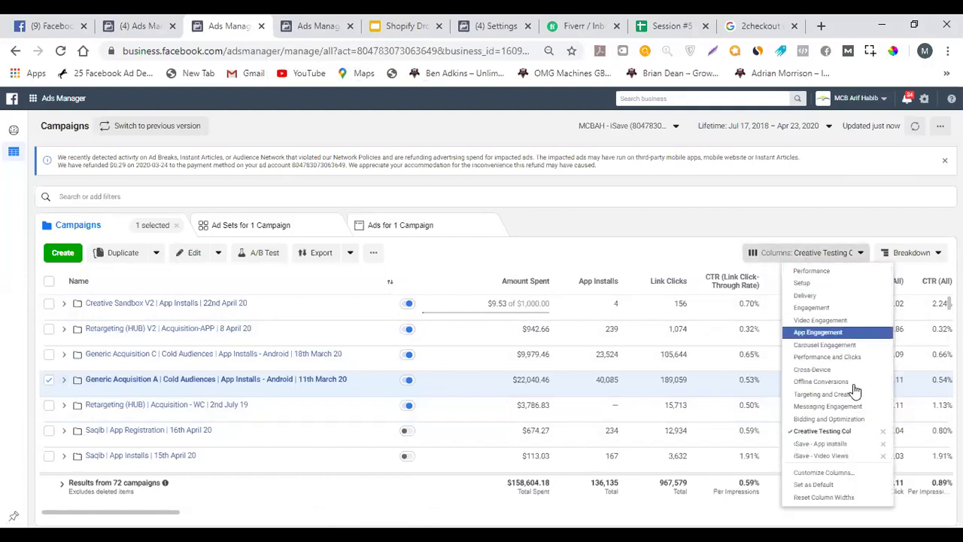
click(819, 275)
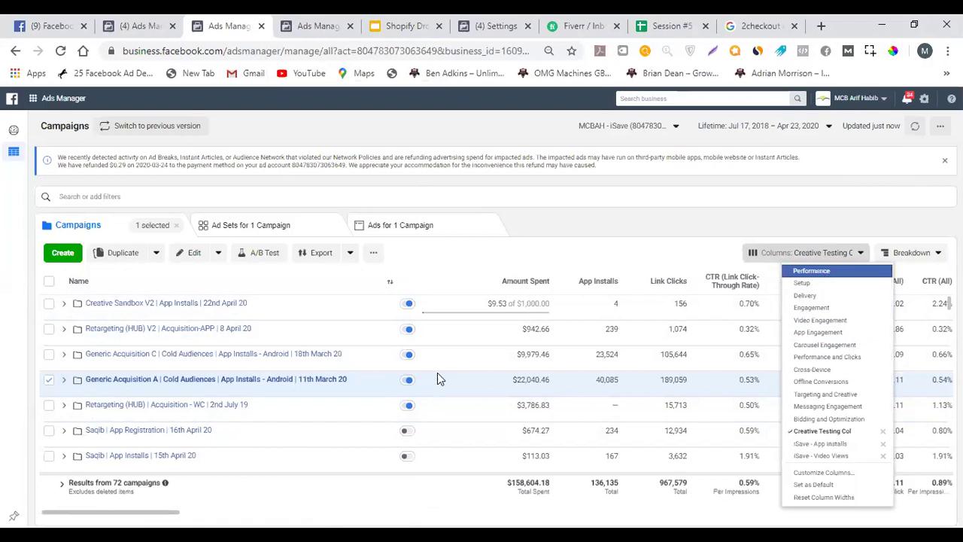
scroll(444, 376, down, 10)
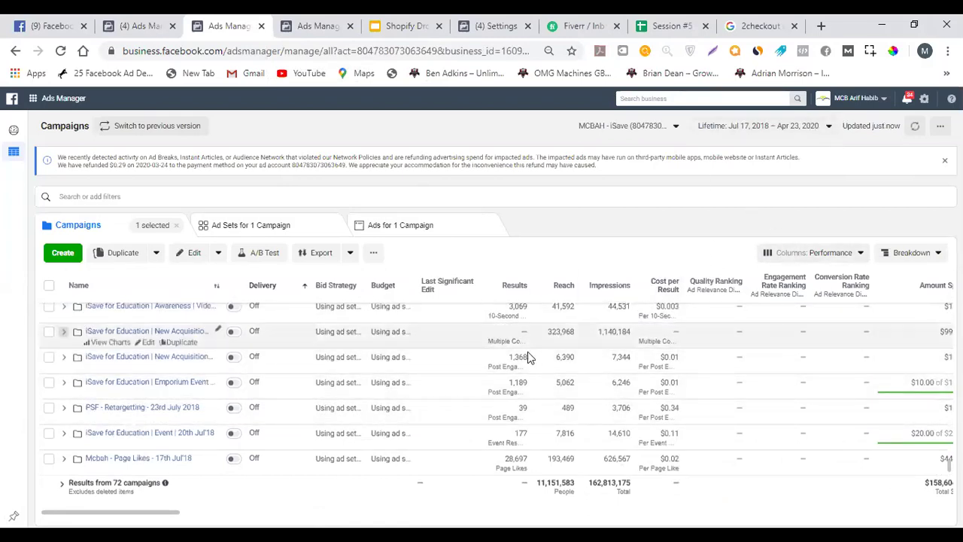
scroll(454, 348, up, 1)
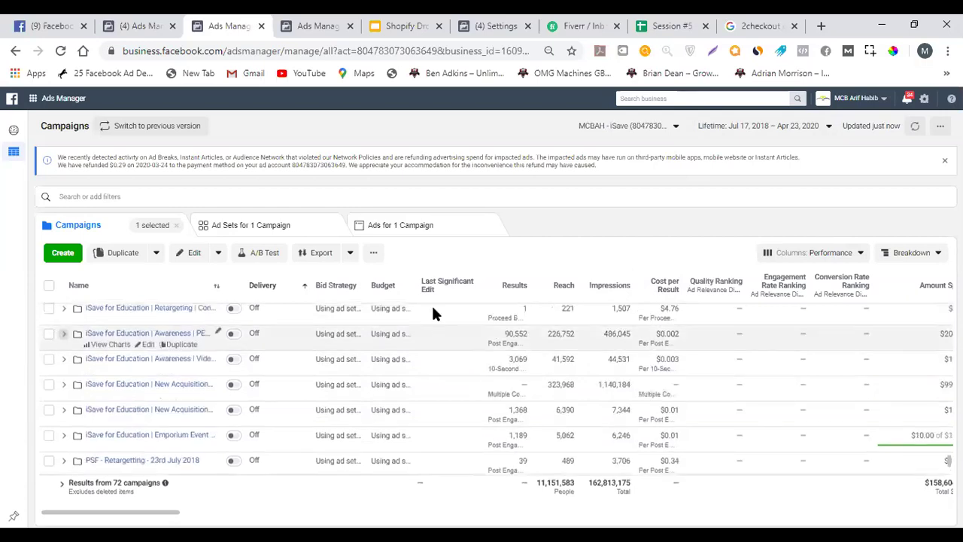
drag(412, 282, 522, 284)
scroll(514, 361, down, 1)
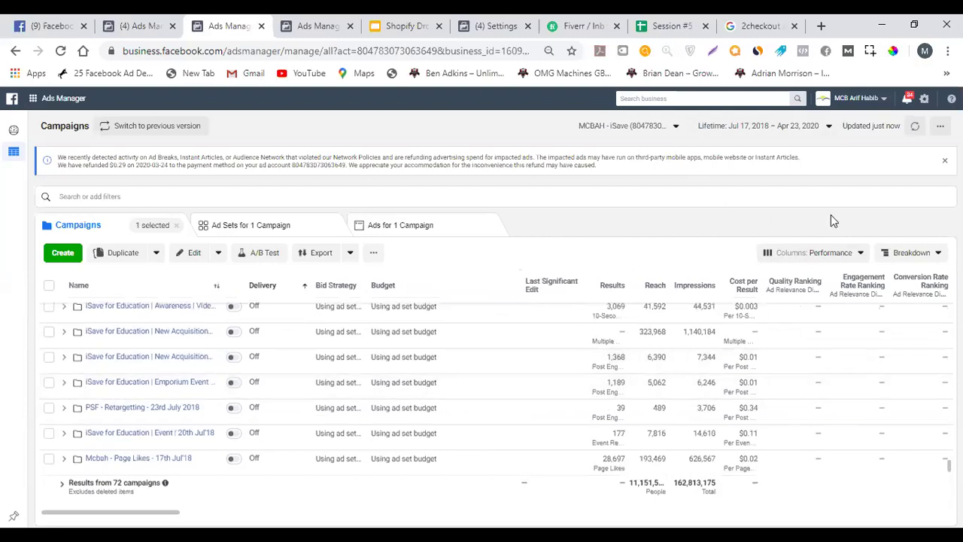
Apply the Creative Testing Col preset and open the ad sets of the "iSave for Education | New Acquisitions | WC" campaign from 27th July
click(820, 255)
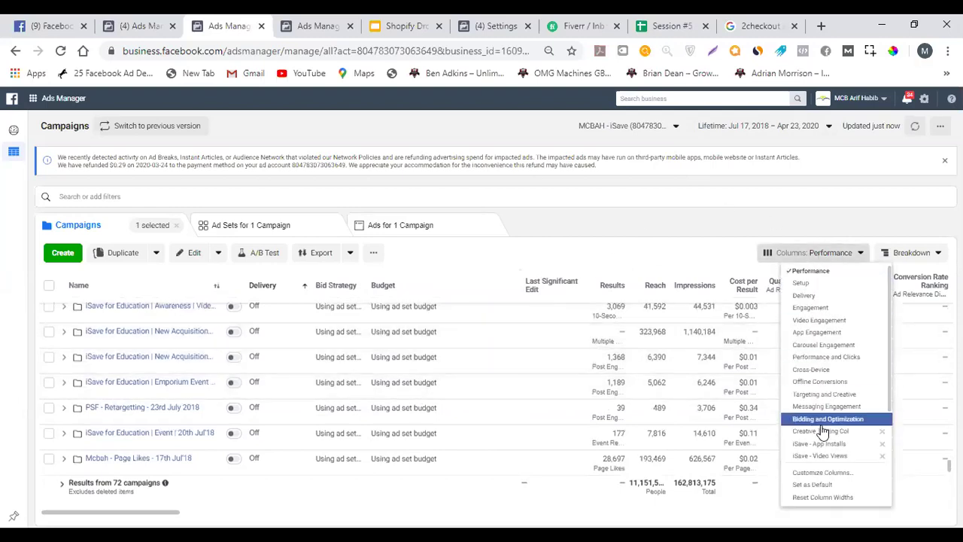
click(799, 432)
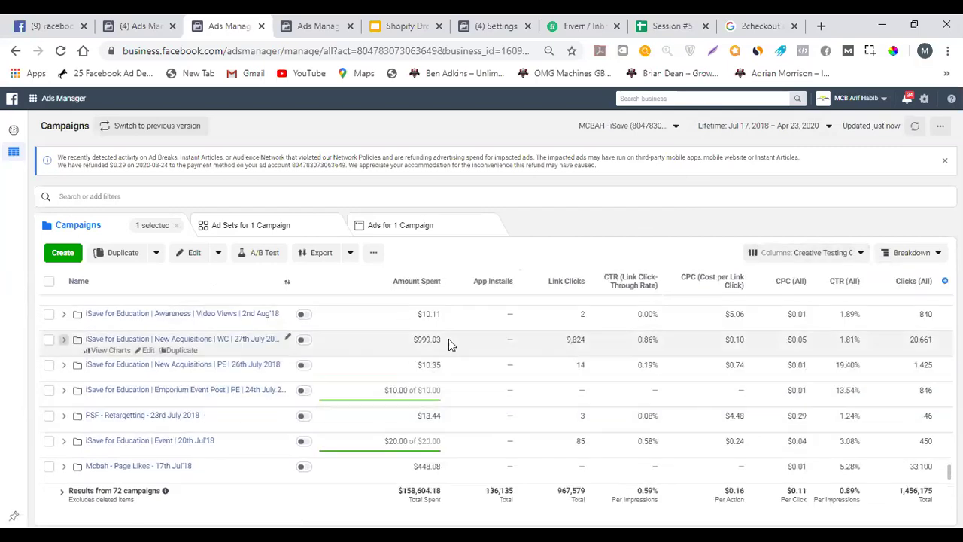
click(258, 228)
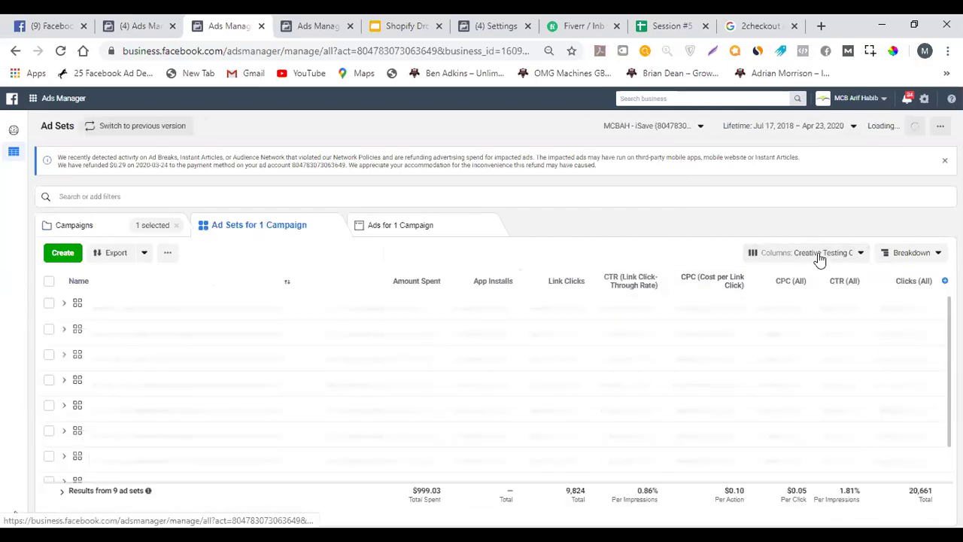
Show the Performance columns for the ad sets and examine the ad schedule of the "Laser Targeting Parents - Level 1" ad set
click(818, 255)
click(843, 274)
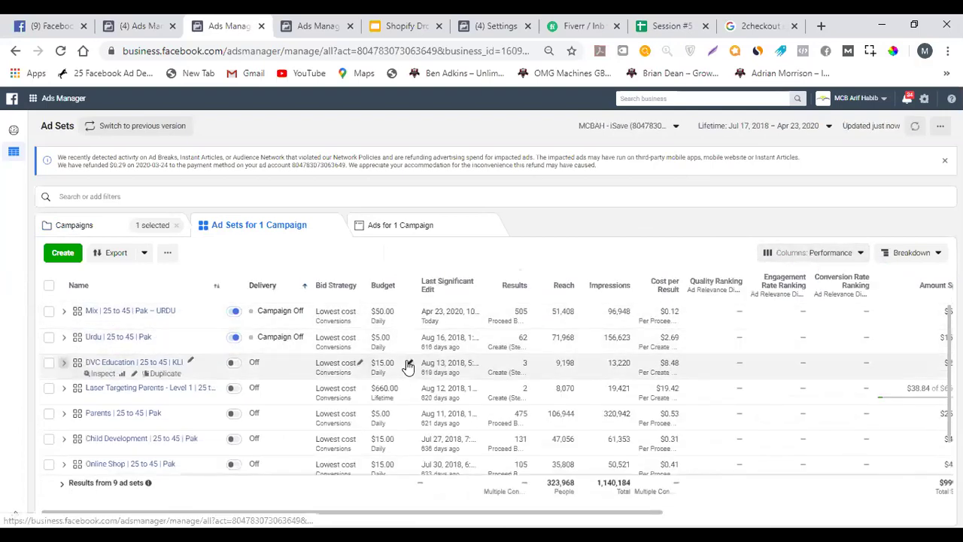
click(388, 392)
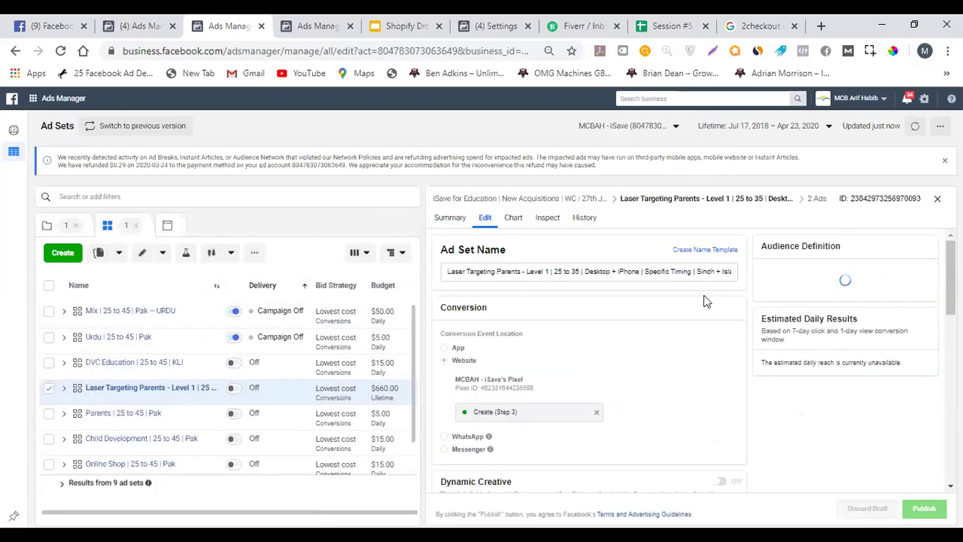
scroll(745, 301, down, 10)
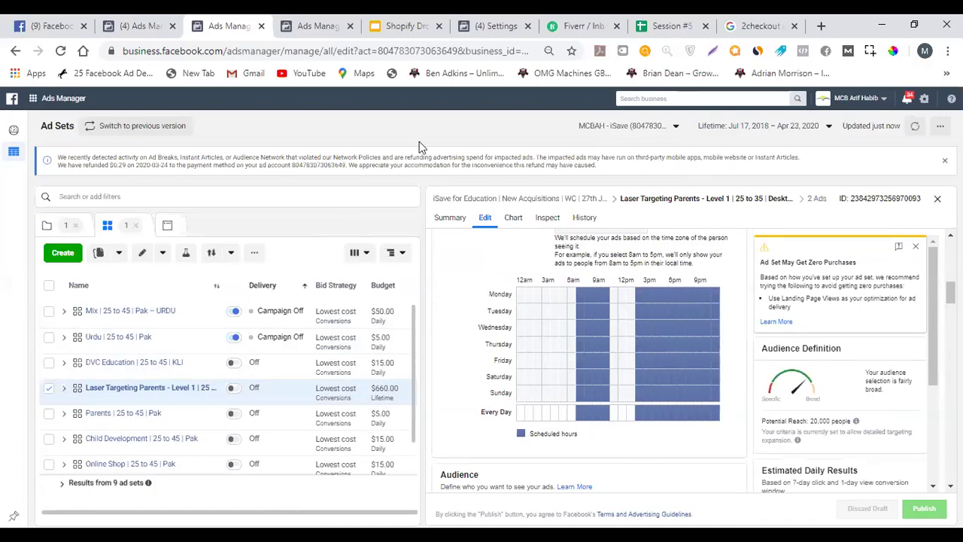
Switch to the Google Slides deck and present slide 149, "Lifetime Budget Optimization", full screen before returning to the editor
key(ctrl+5)
key(Down)
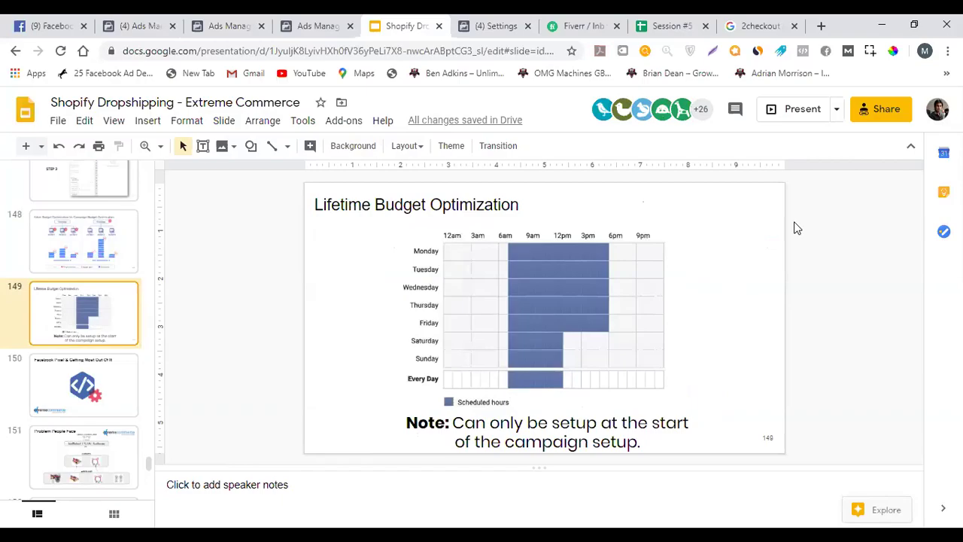
click(799, 115)
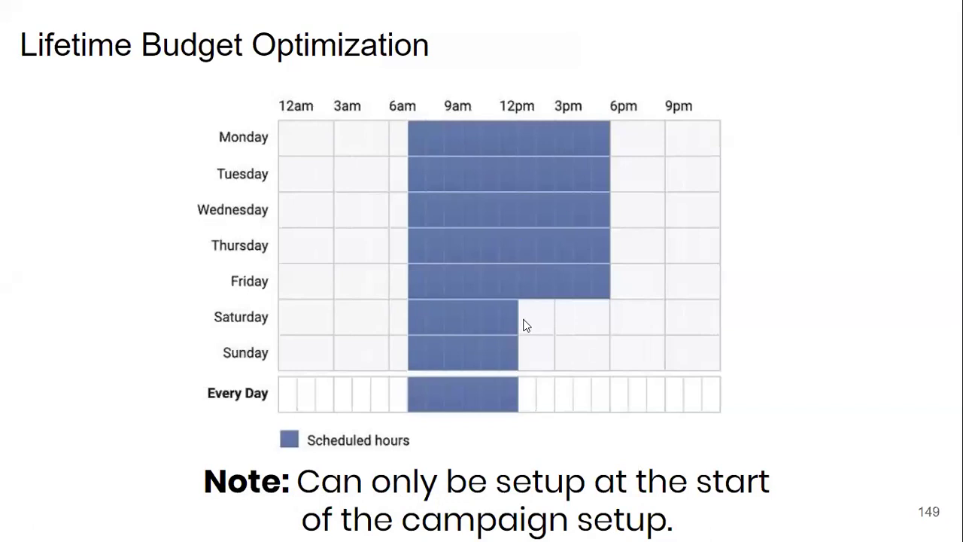
key(Escape)
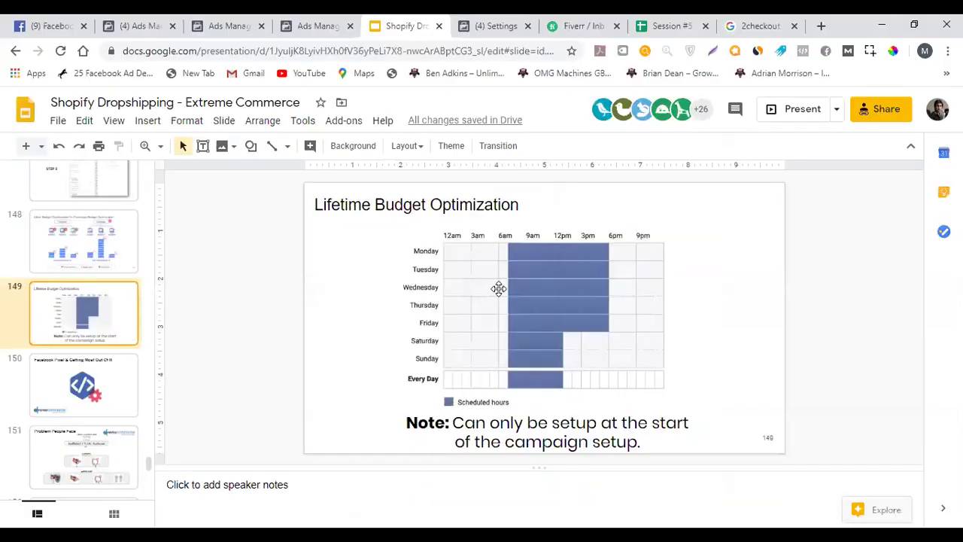
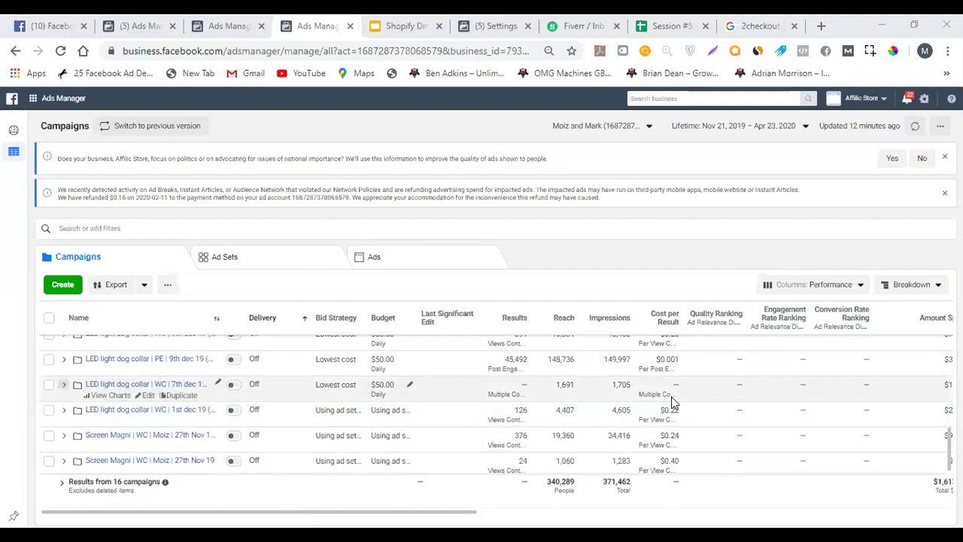
Widen the Name column and compare the LED light dog collar WC campaigns of 7th dec 19 (CBO) and 1st dec 19 (ABO)
click(447, 383)
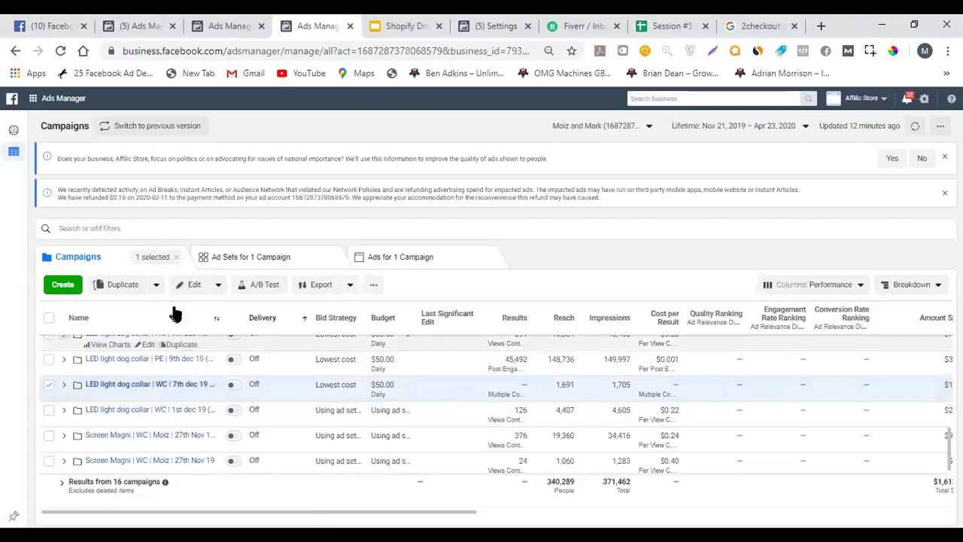
drag(222, 311, 311, 314)
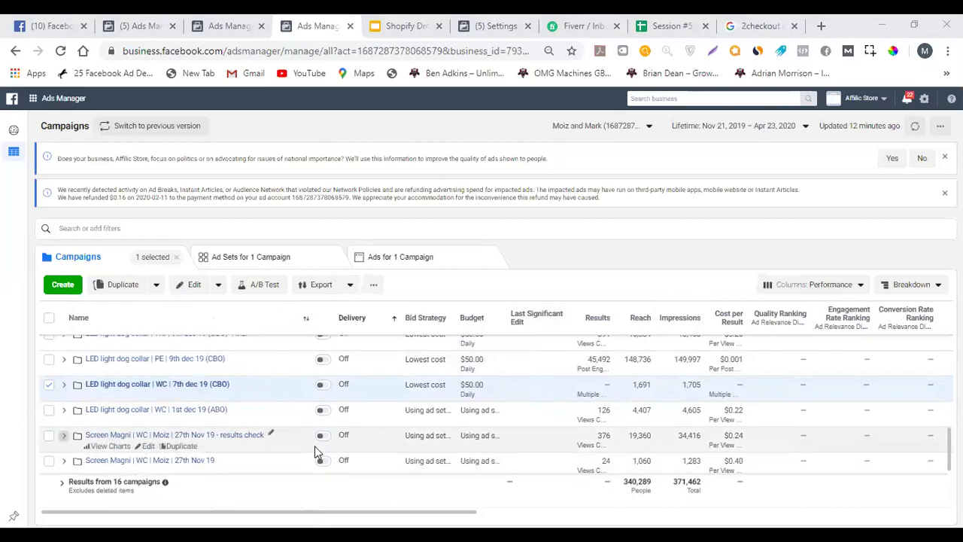
click(292, 406)
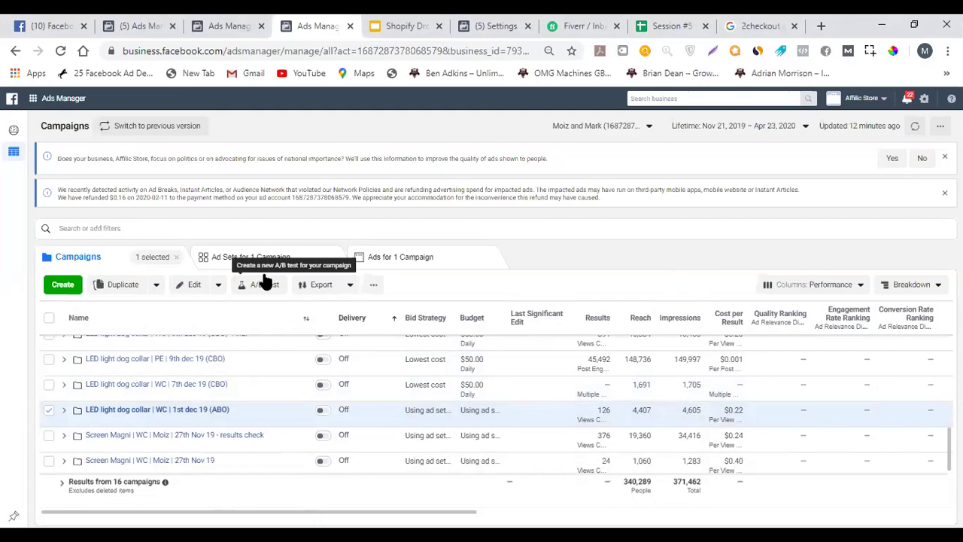
Change the campaign table's column preset to Performance and Clicks
click(851, 290)
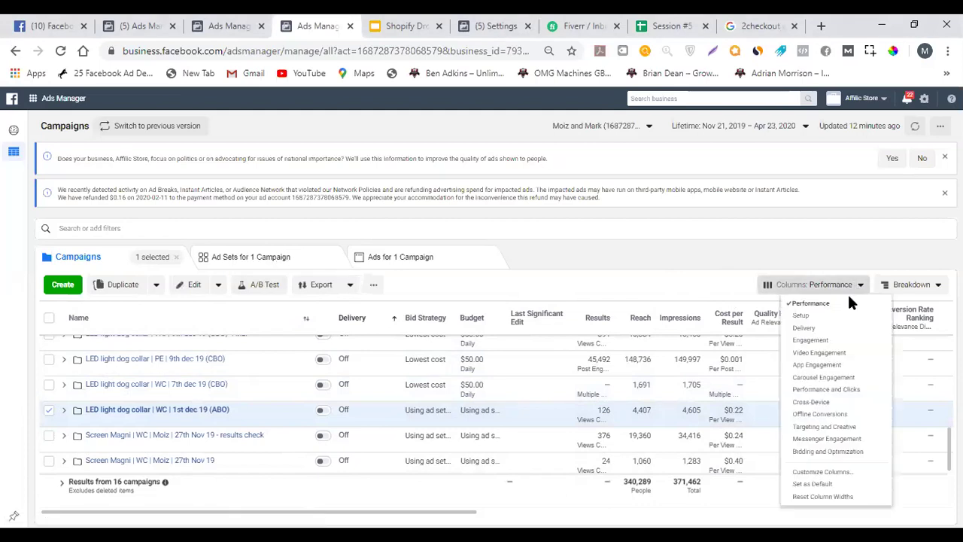
click(852, 383)
click(827, 389)
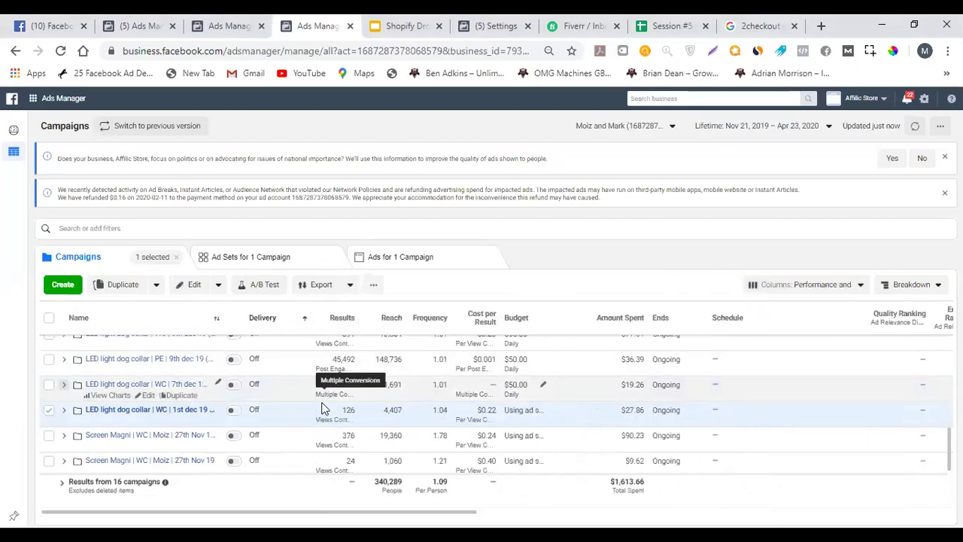
Open the ad sets of the LED light dog collar WC 1st dec 19 (ABO) campaign and set their column preset to Performance
click(161, 409)
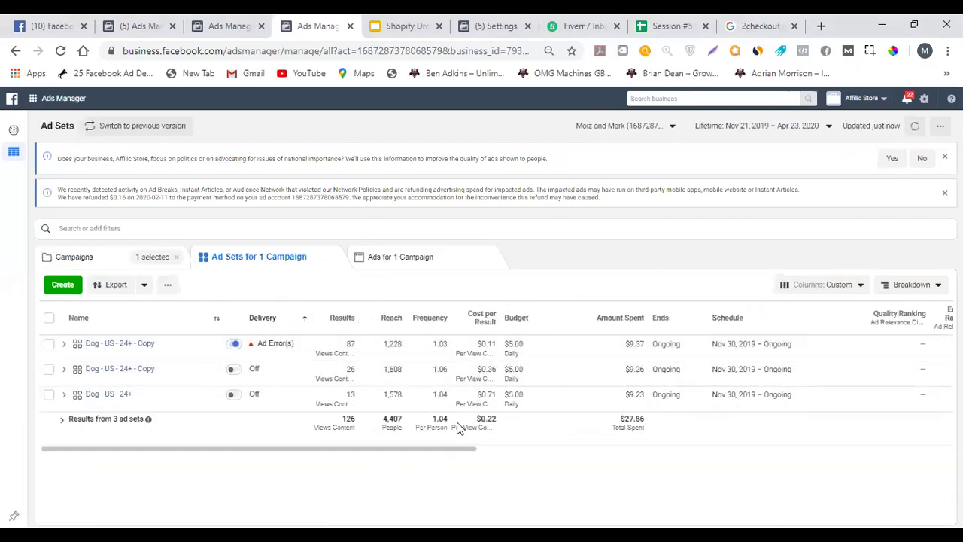
drag(477, 449, 378, 477)
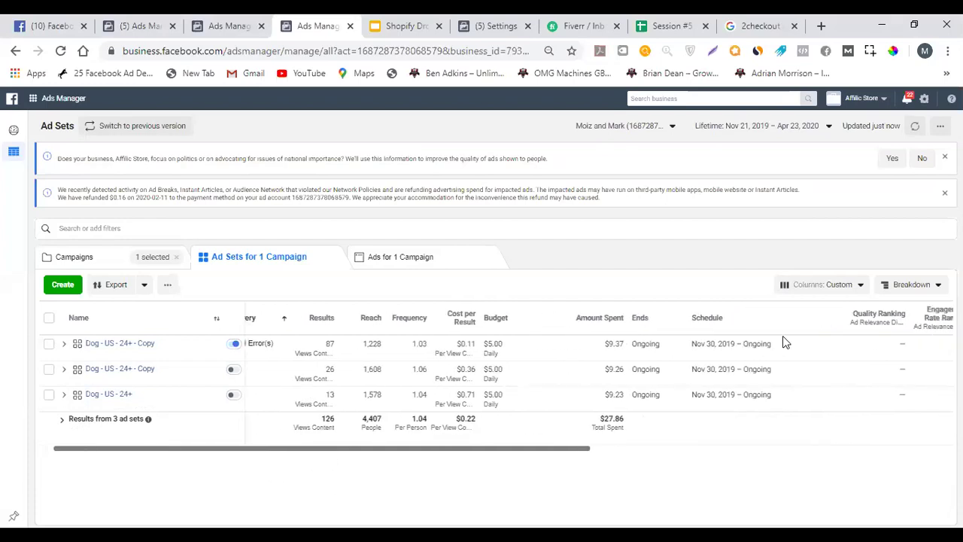
click(818, 286)
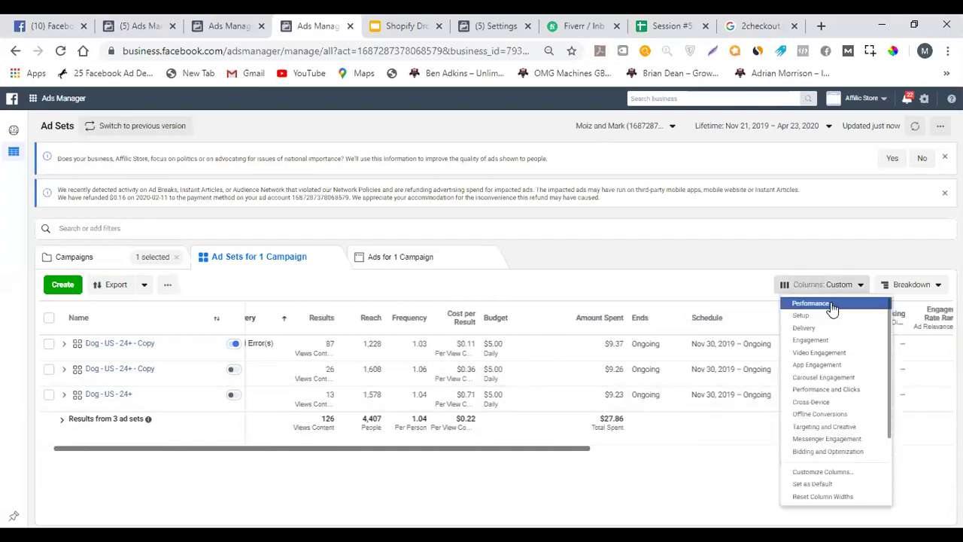
key(Return)
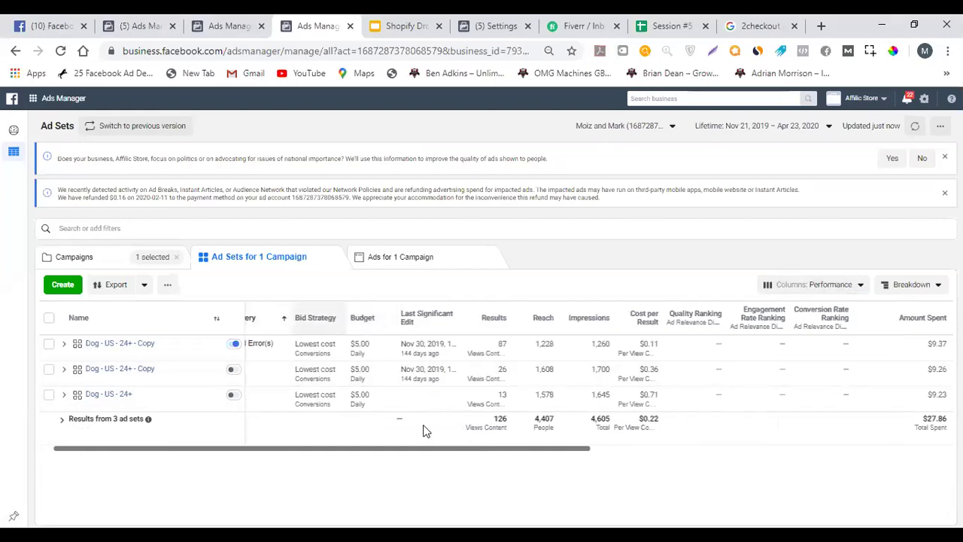
Return to the campaign list, widen its Name column and look through the campaigns' full names and budgets
click(134, 259)
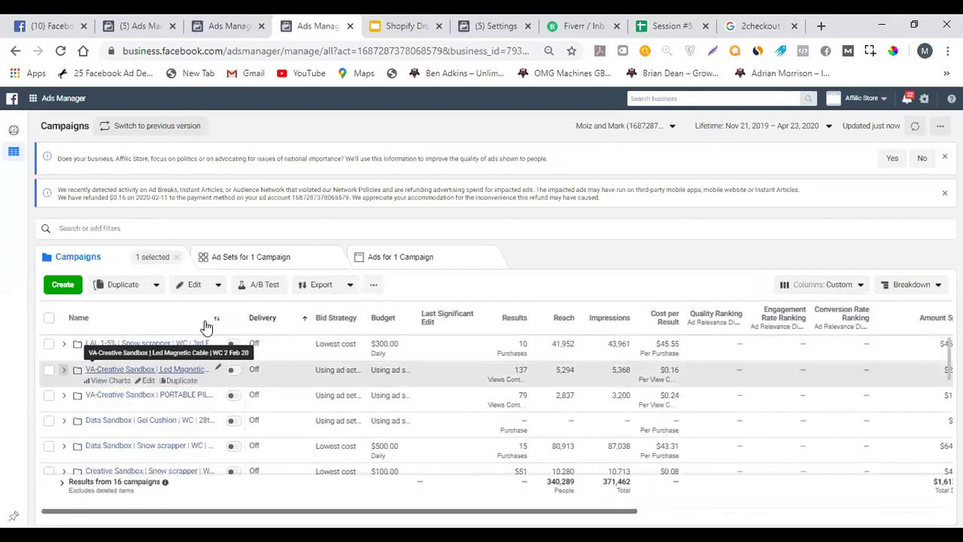
drag(224, 317, 424, 313)
scroll(392, 401, down, 5)
scroll(390, 393, up, 1)
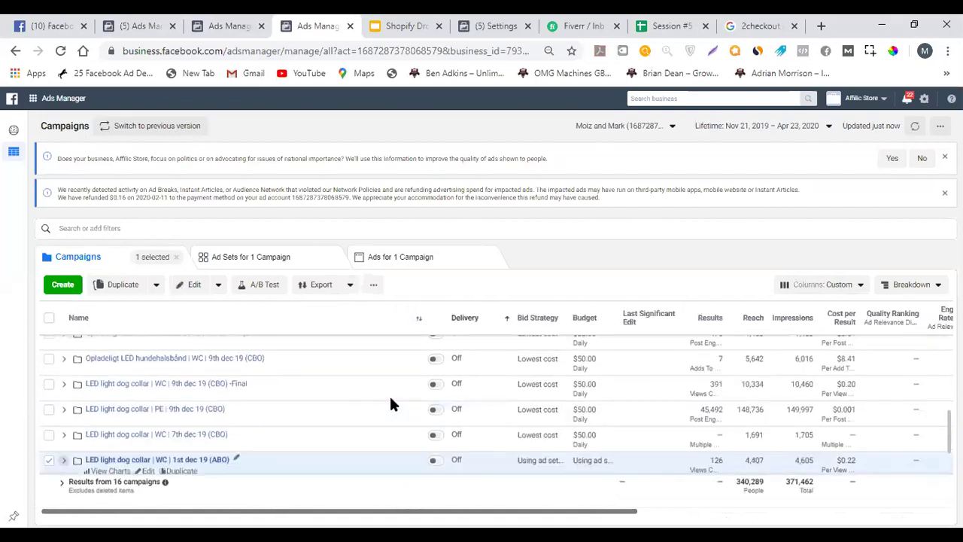
scroll(389, 396, up, 2)
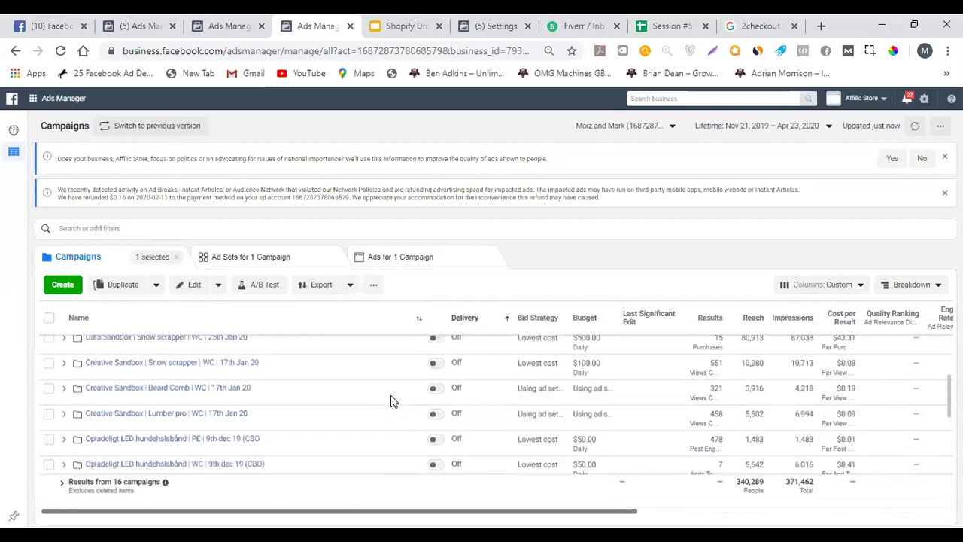
scroll(390, 398, up, 2)
scroll(391, 396, down, 5)
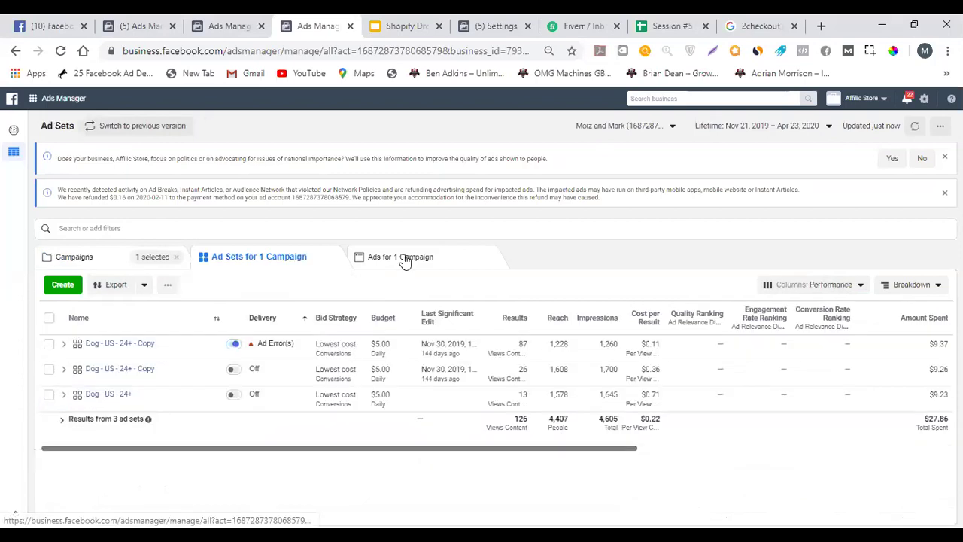
Examine the preview of each ad in the LED light dog collar 1st dec 19 (ABO) campaign and return to the campaign list
click(403, 257)
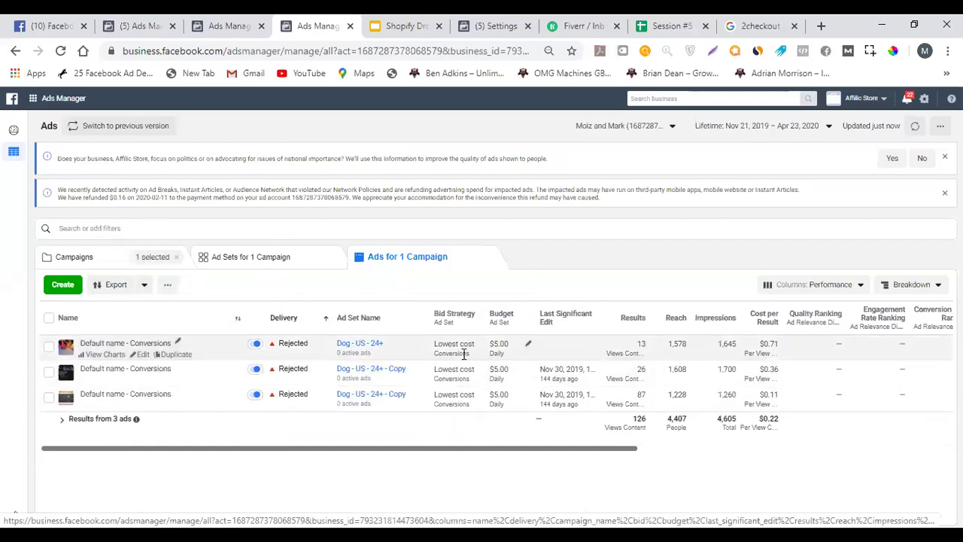
click(142, 354)
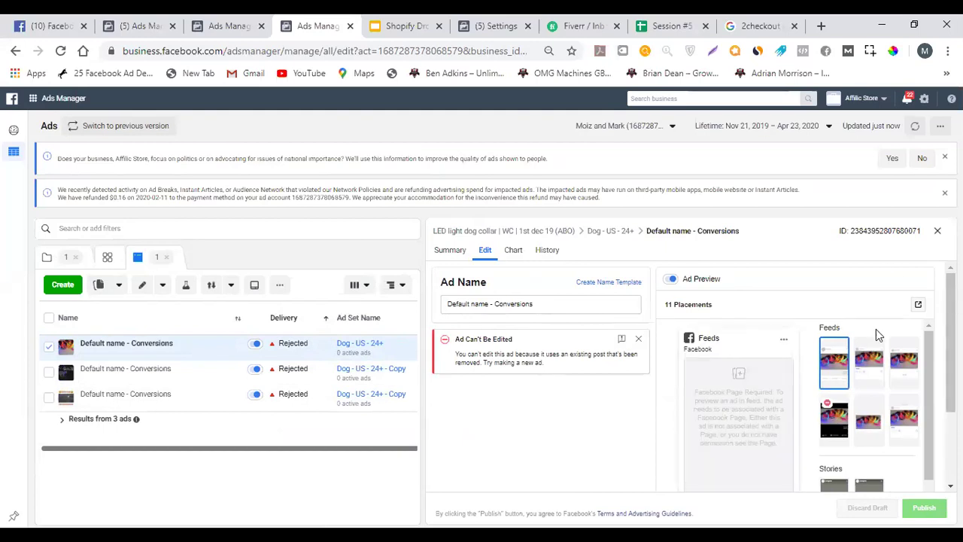
scroll(765, 382, down, 1)
scroll(765, 382, up, 1)
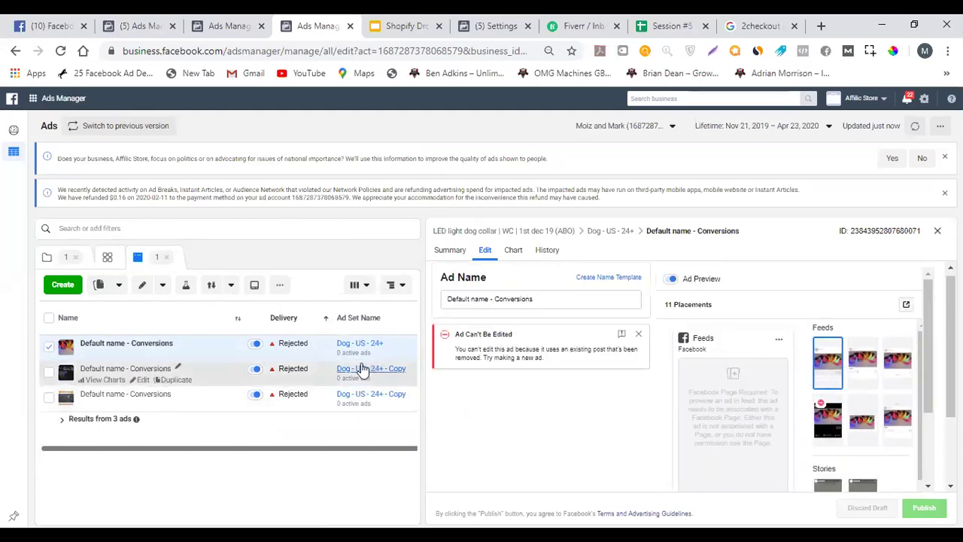
click(203, 372)
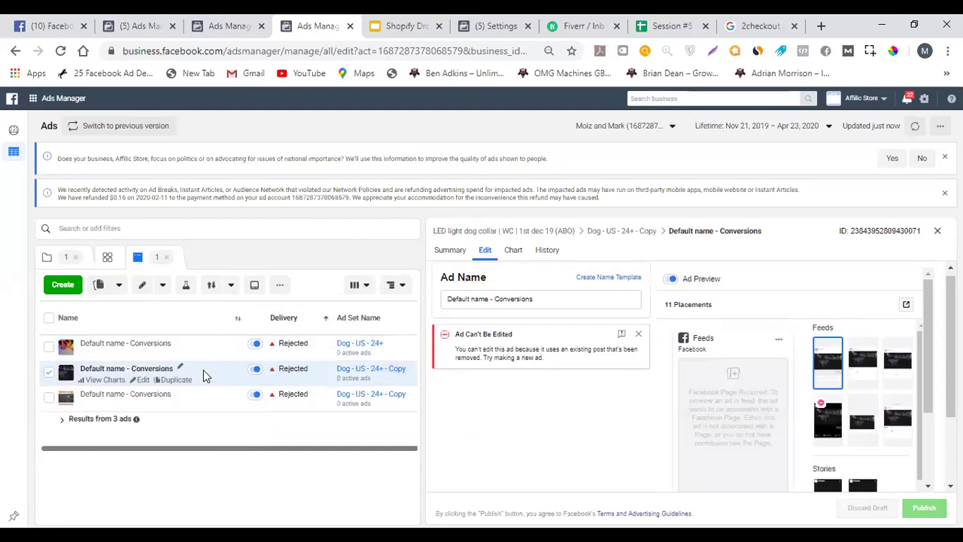
click(213, 393)
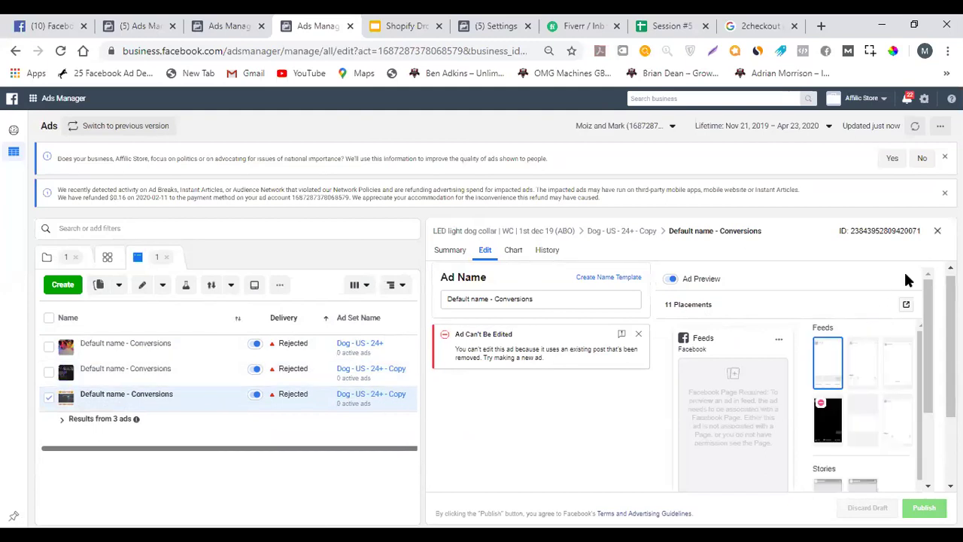
key(Escape)
click(636, 125)
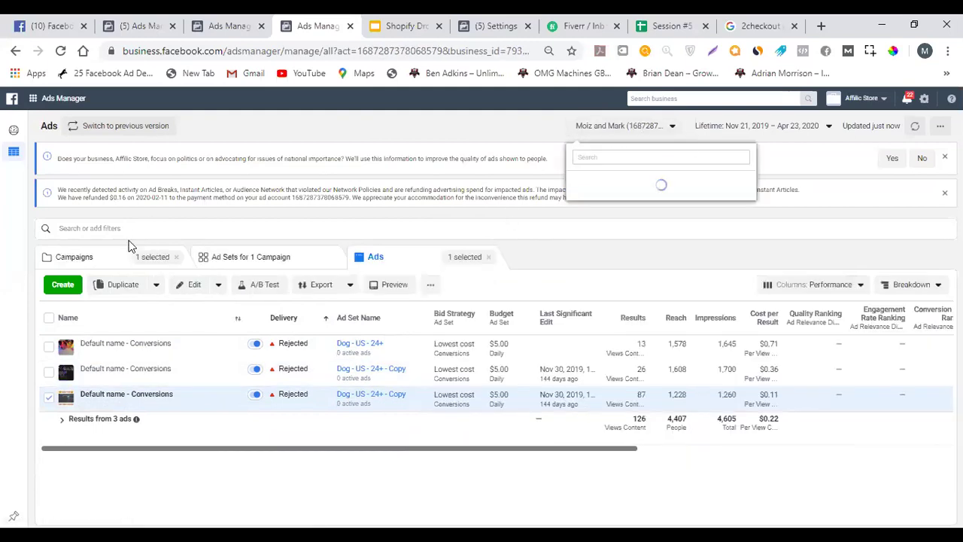
click(162, 256)
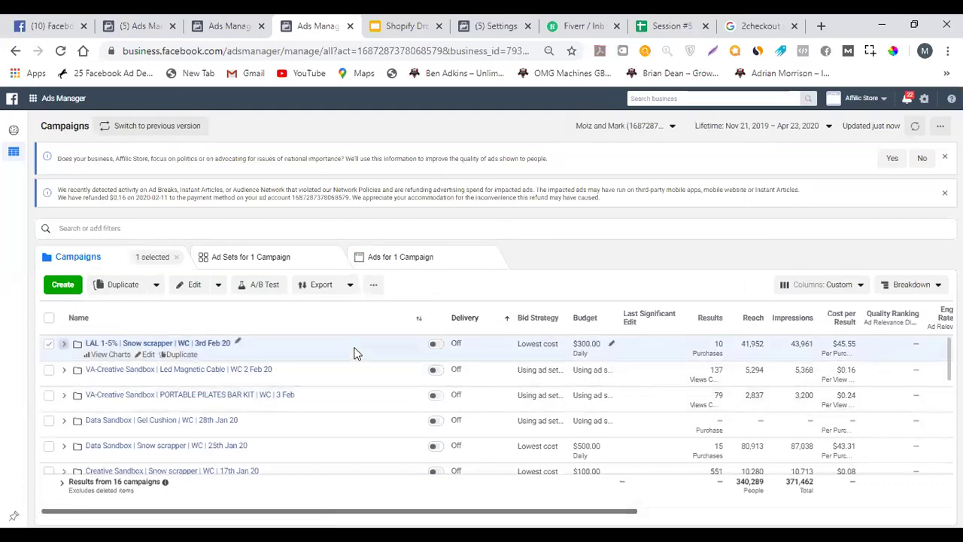
click(622, 128)
text(moiz)
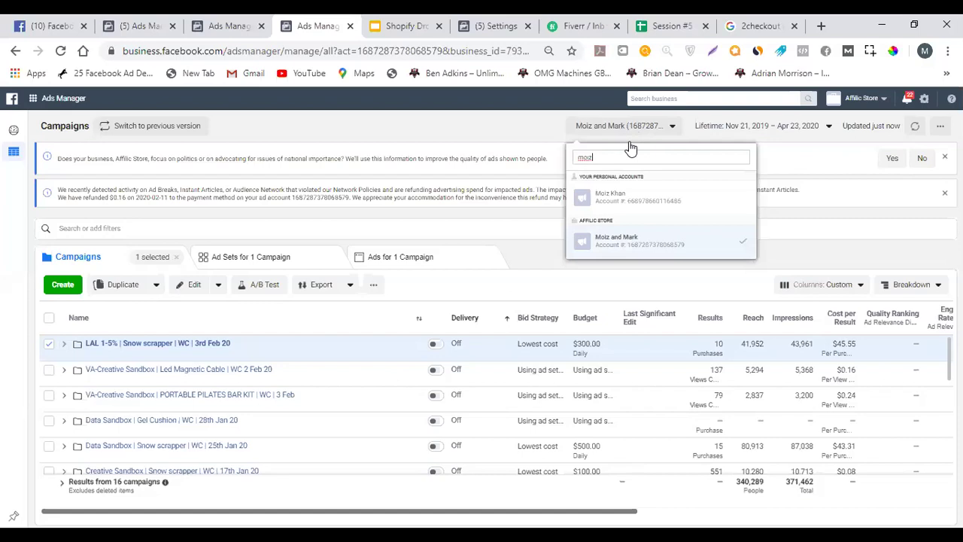
click(635, 207)
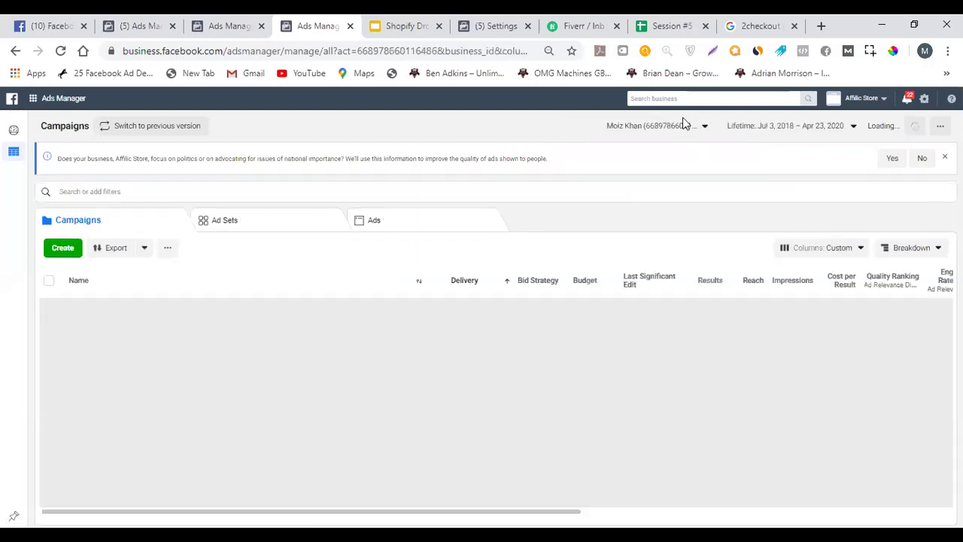
click(662, 126)
text(mark)
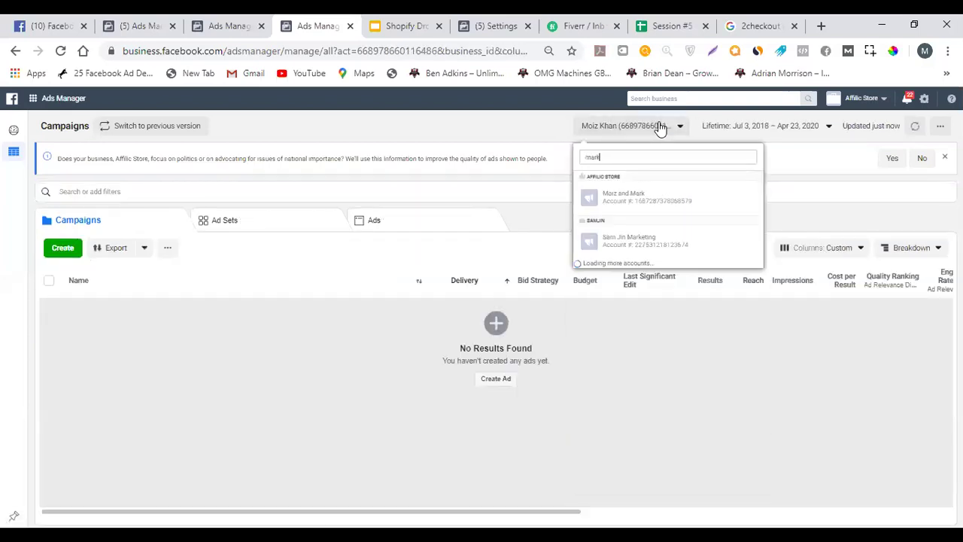
click(675, 198)
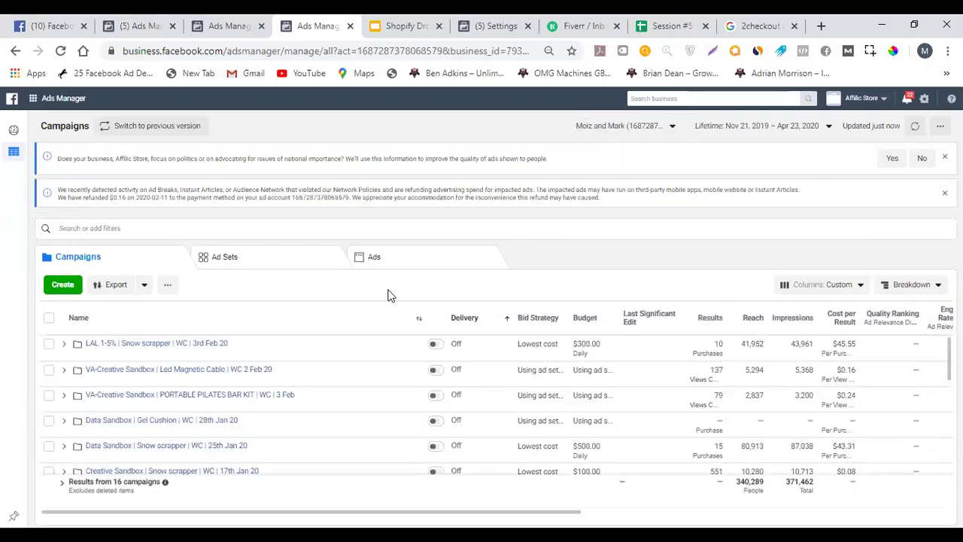
Open the ad sets of the Creative Sandbox | Beard Comb | WC | 17th Jan 20 campaign with the Performance and Clicks columns
scroll(403, 361, down, 6)
scroll(403, 361, up, 6)
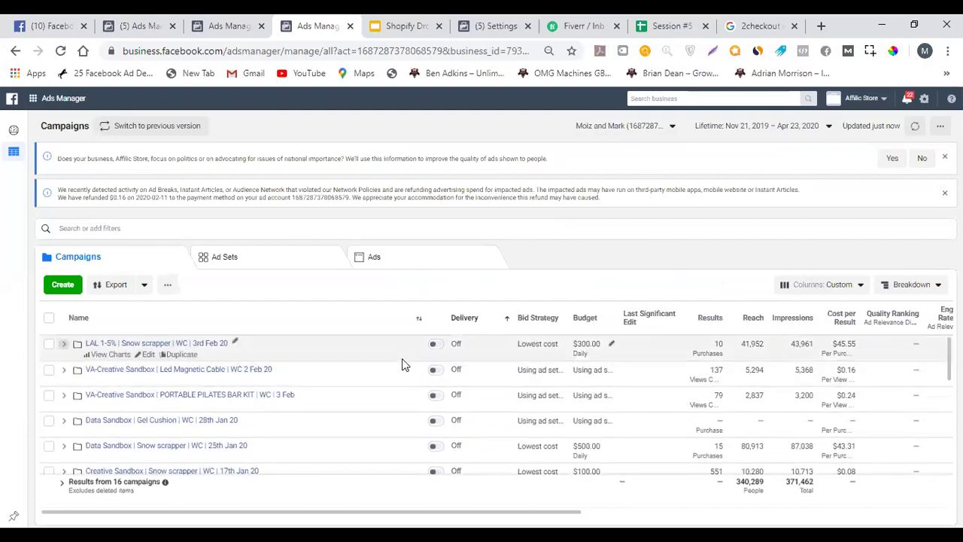
scroll(393, 400, down, 3)
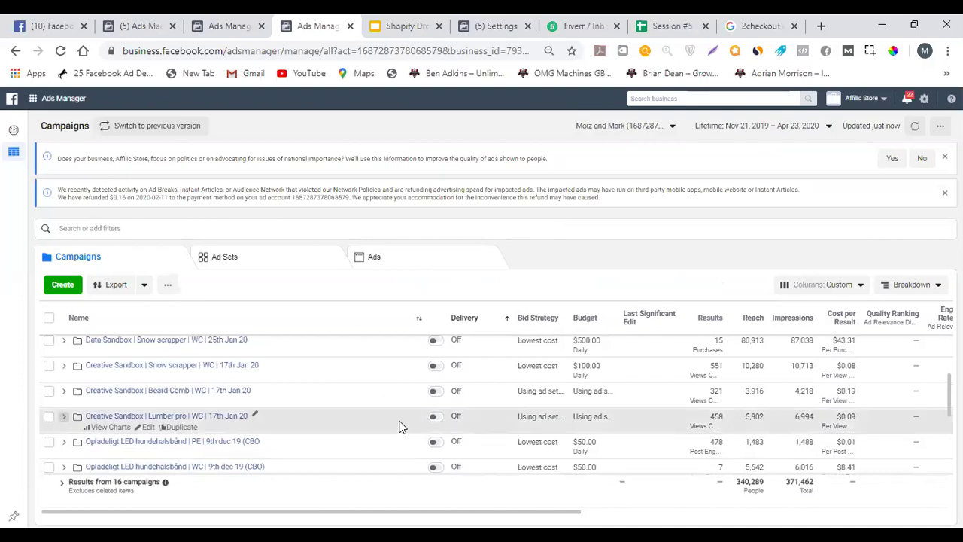
click(357, 405)
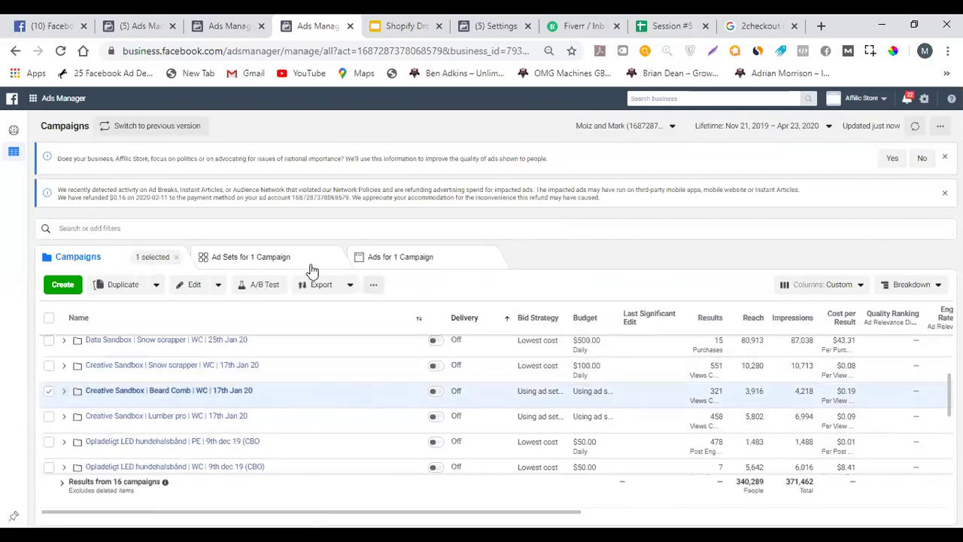
click(288, 259)
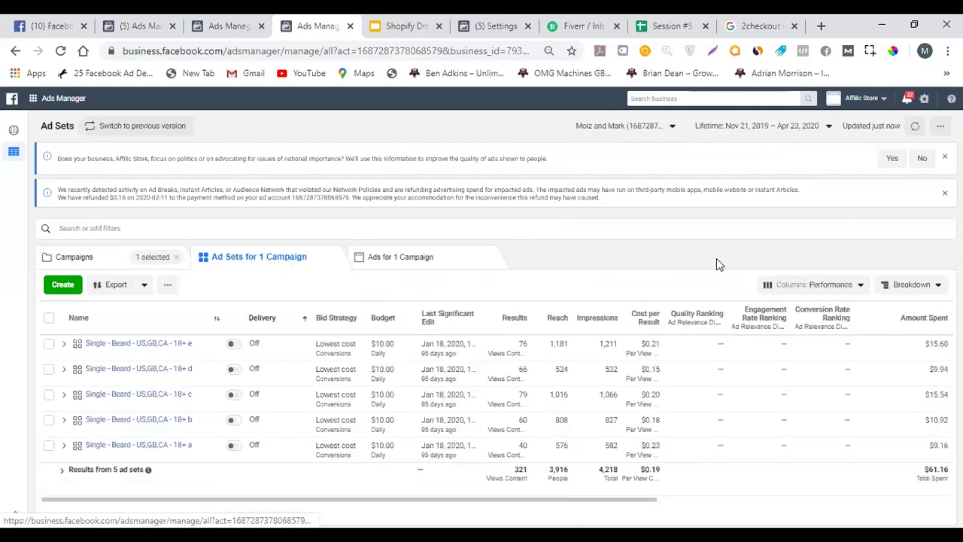
click(858, 286)
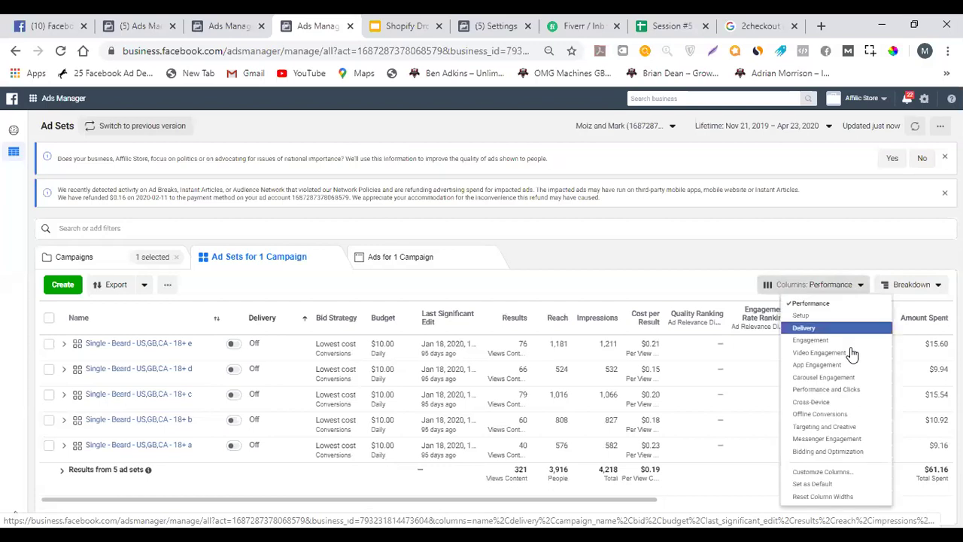
drag(414, 502, 344, 504)
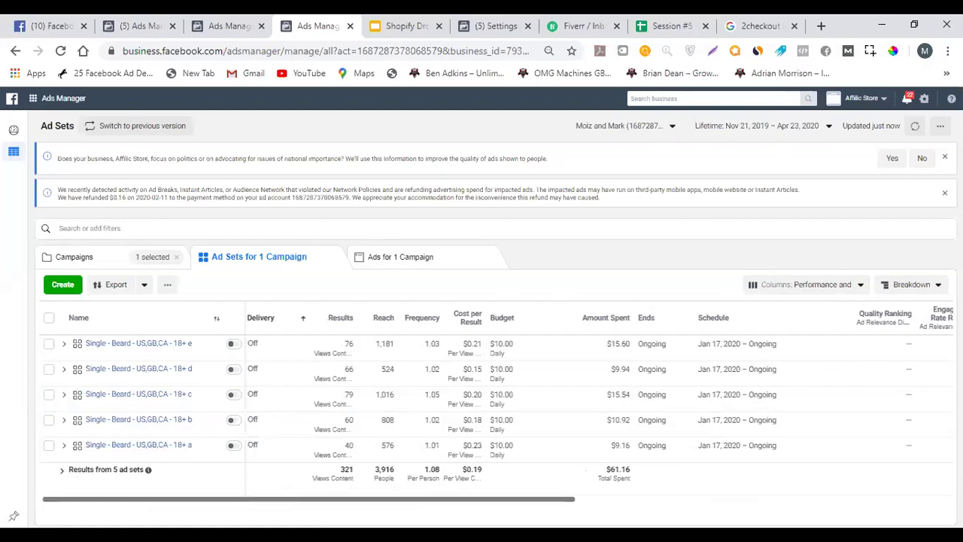
Compare the Beard Comb campaign's ads, examine the second ad's preview in the editor and return to the campaign list
click(419, 258)
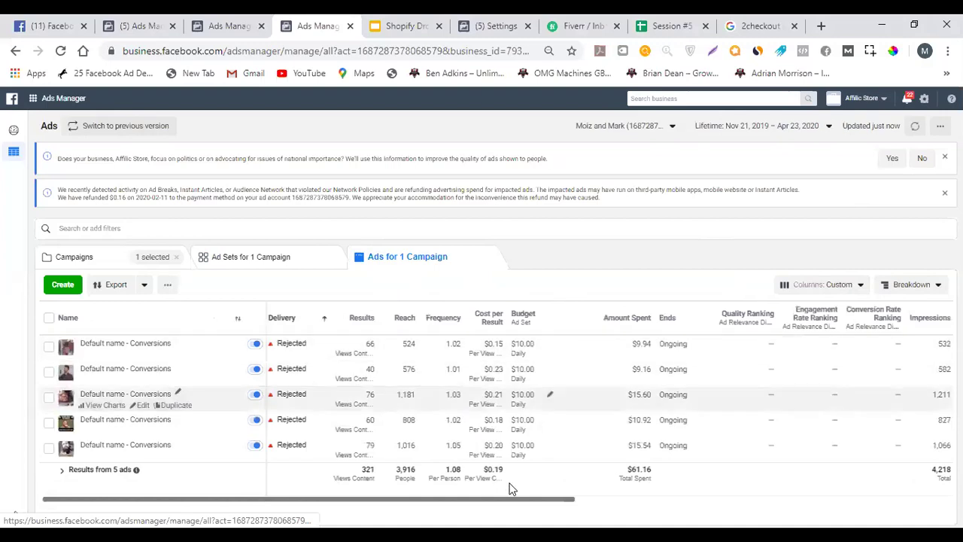
drag(514, 502, 378, 490)
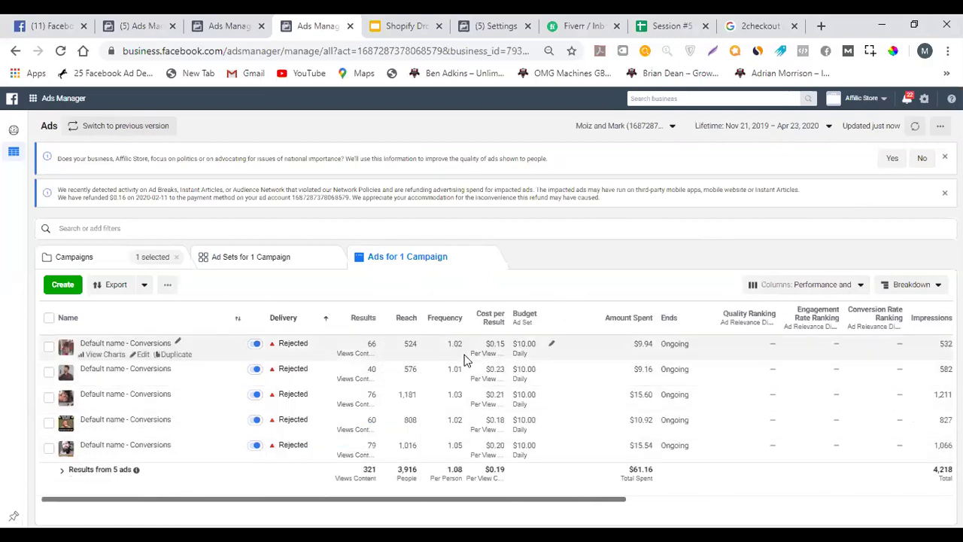
click(410, 370)
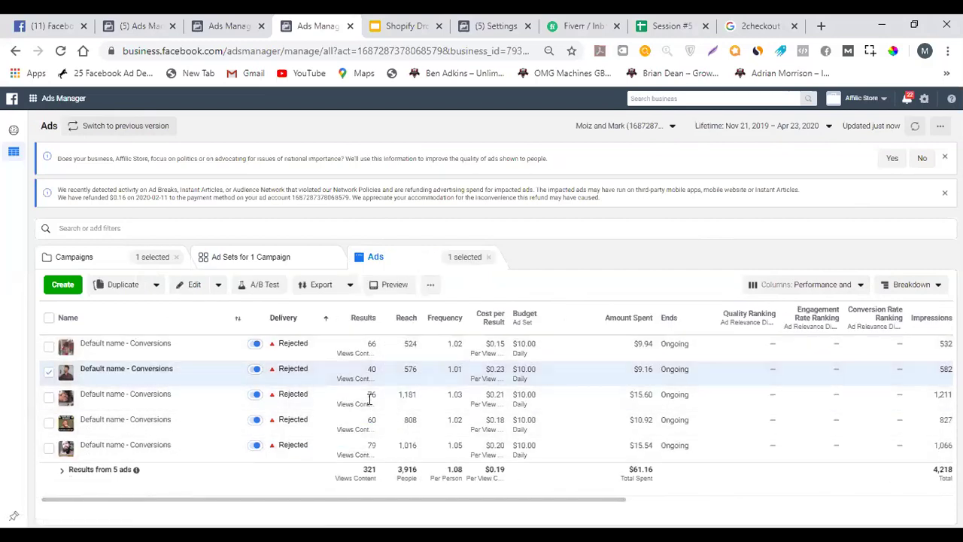
click(202, 287)
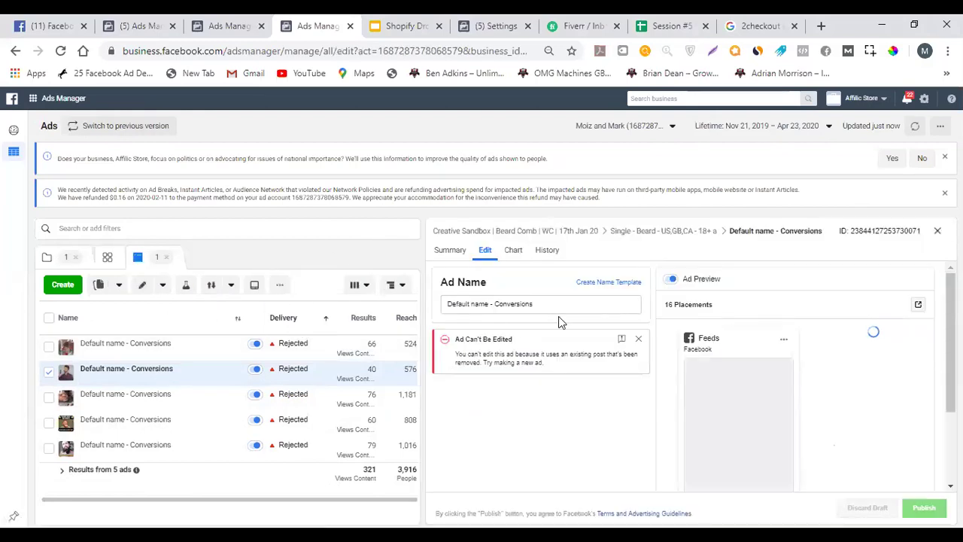
scroll(755, 400, down, 1)
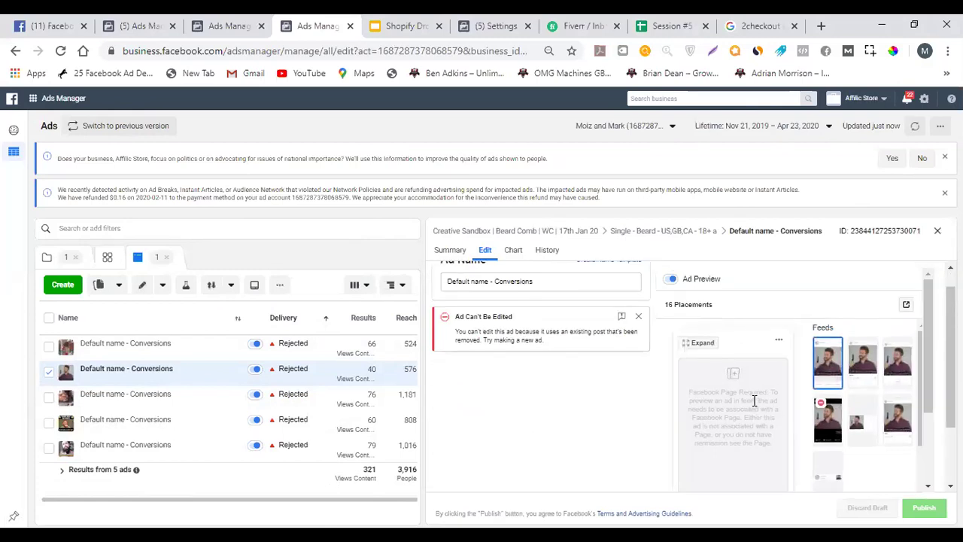
scroll(754, 400, down, 1)
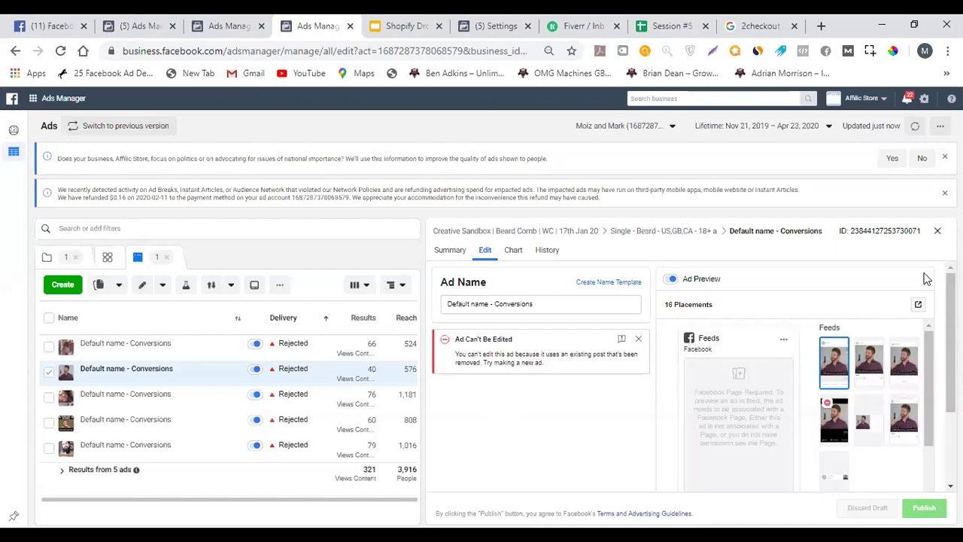
click(937, 230)
click(147, 254)
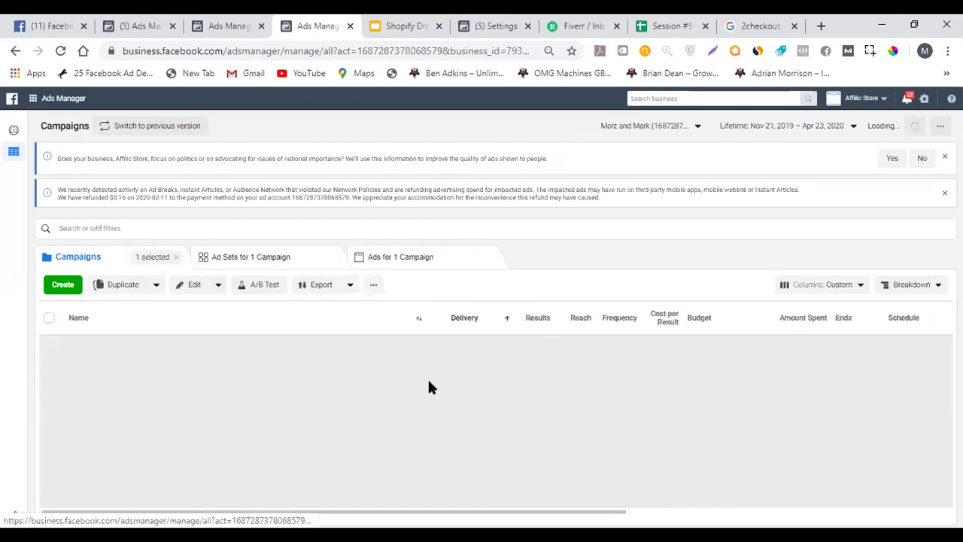
Switch to the MCBAH - iSave ad account's browser tab, close the ad set editor and show its campaign list
key(ctrl+shift+Tab)
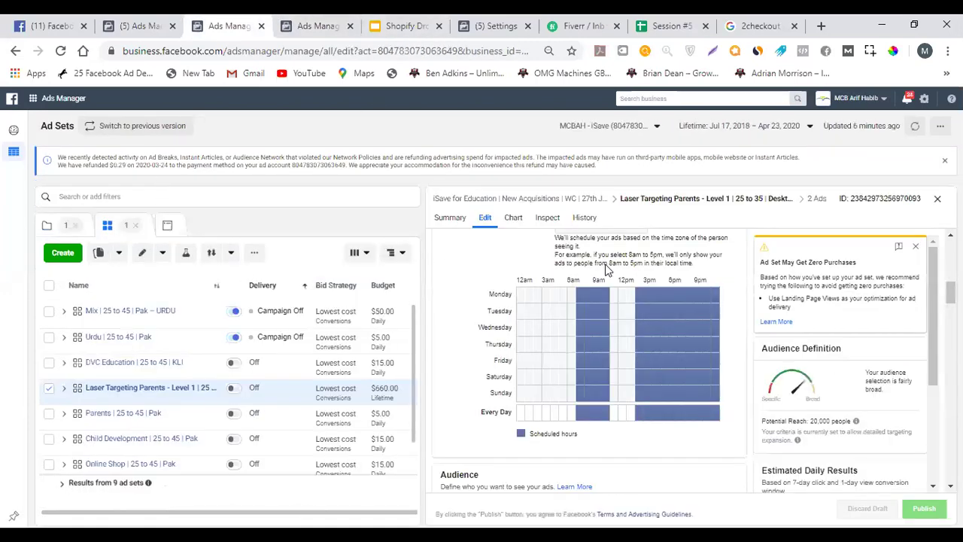
click(937, 200)
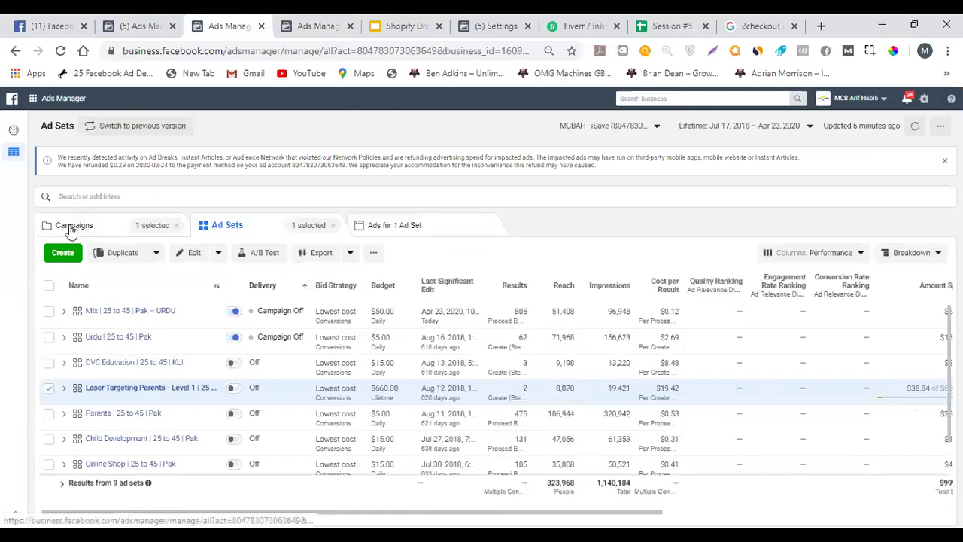
click(300, 310)
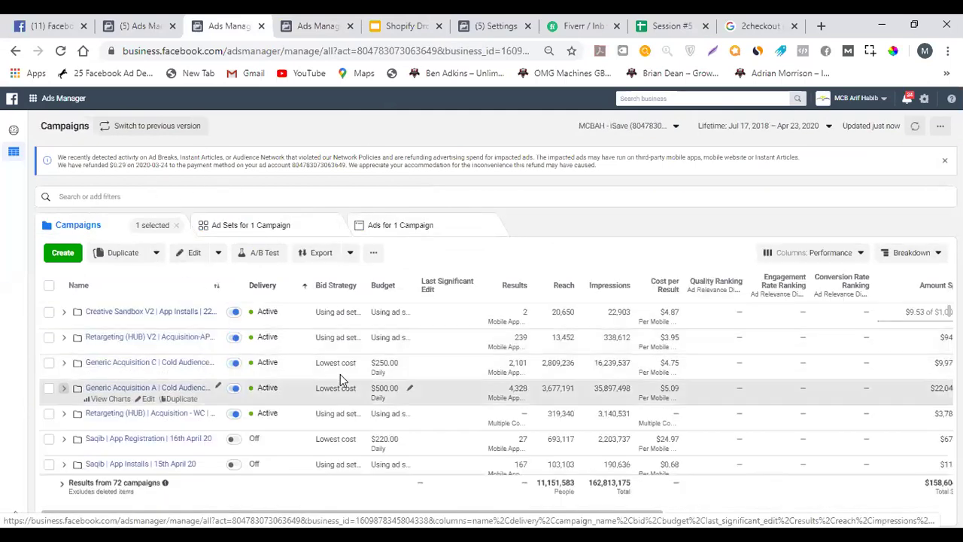
Review the iSave account's campaign list and show the ads of the selected Creative Sandbox | App Installs | 5th March 20 campaign
scroll(370, 416, down, 1)
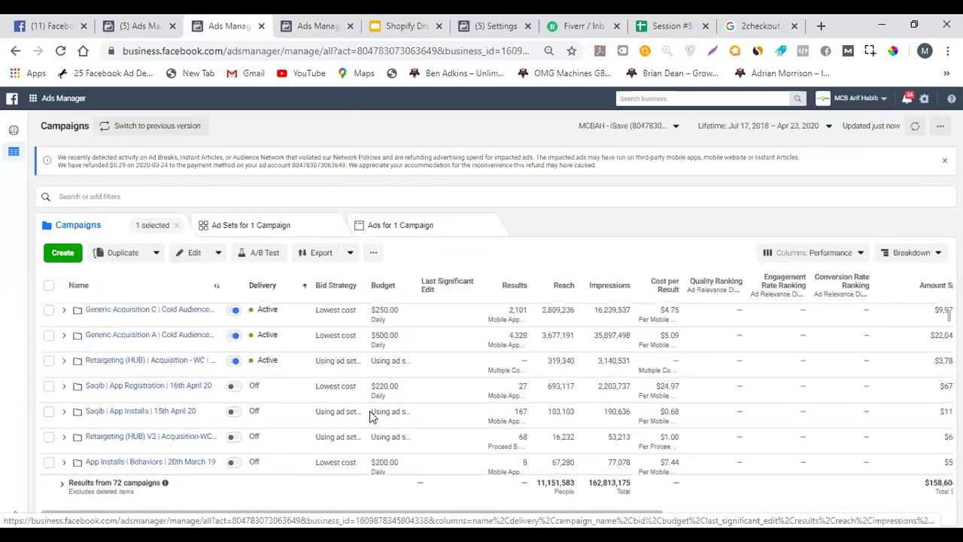
scroll(370, 416, down, 1)
scroll(371, 416, up, 2)
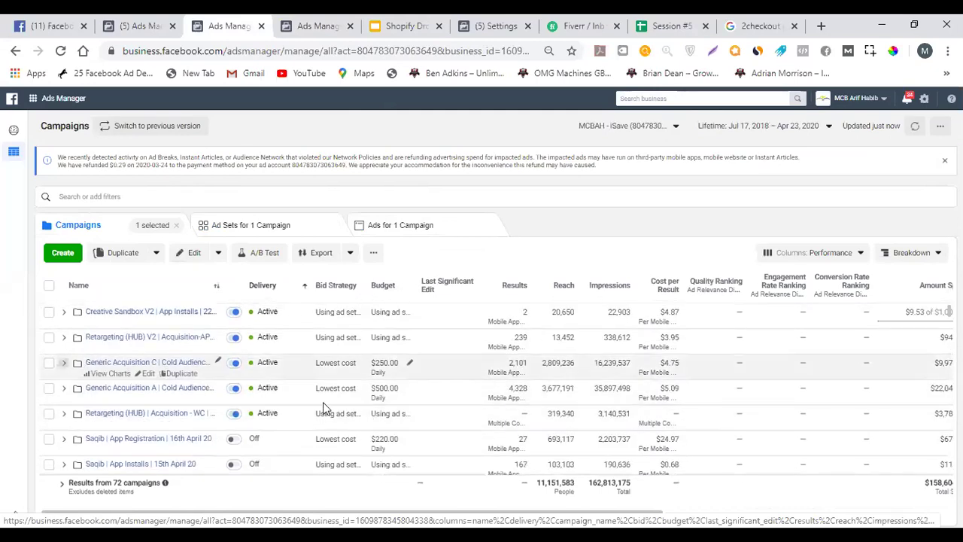
scroll(342, 413, down, 1)
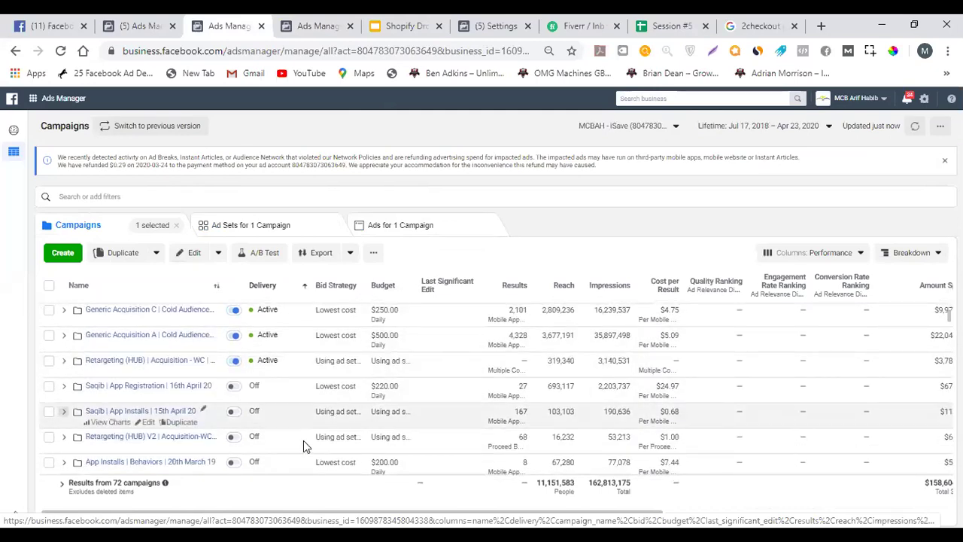
scroll(352, 399, down, 1)
scroll(352, 399, down, 1)
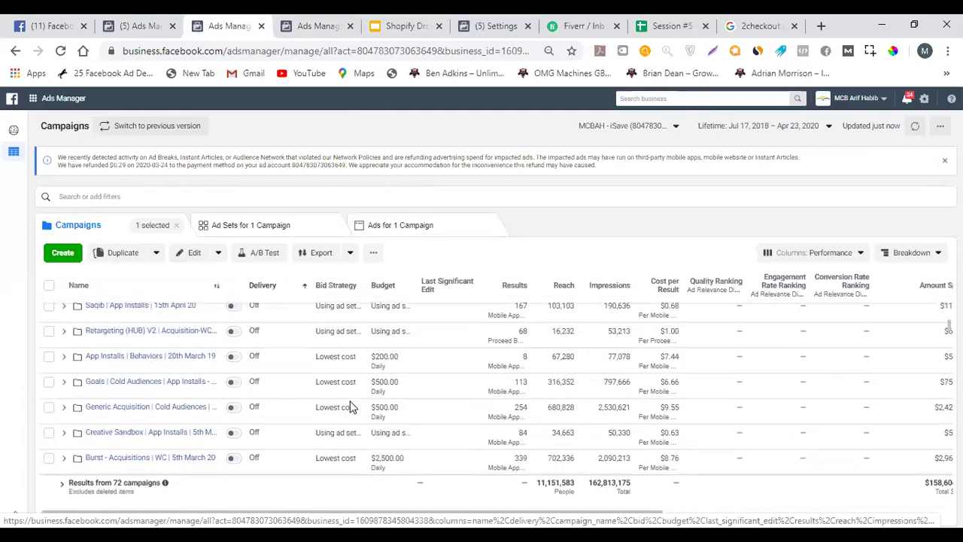
click(249, 227)
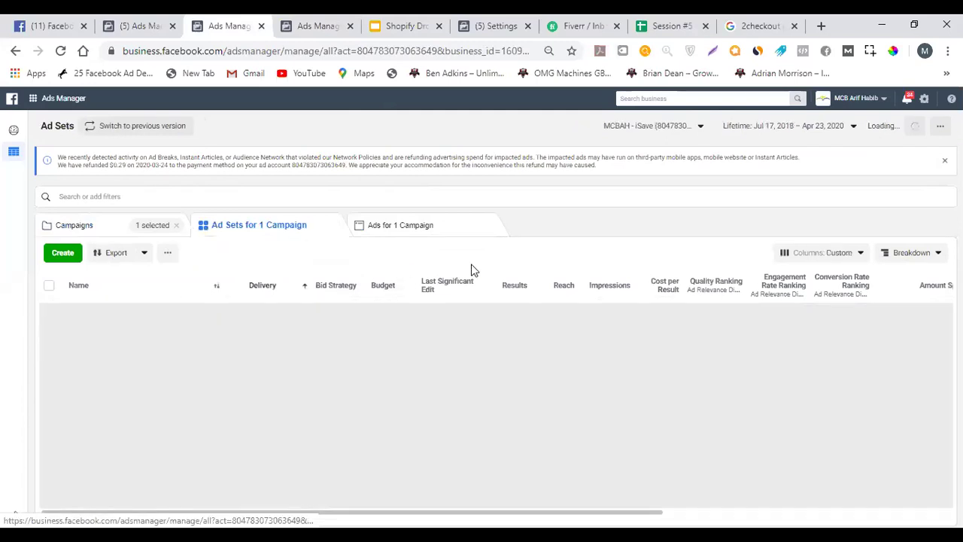
click(443, 236)
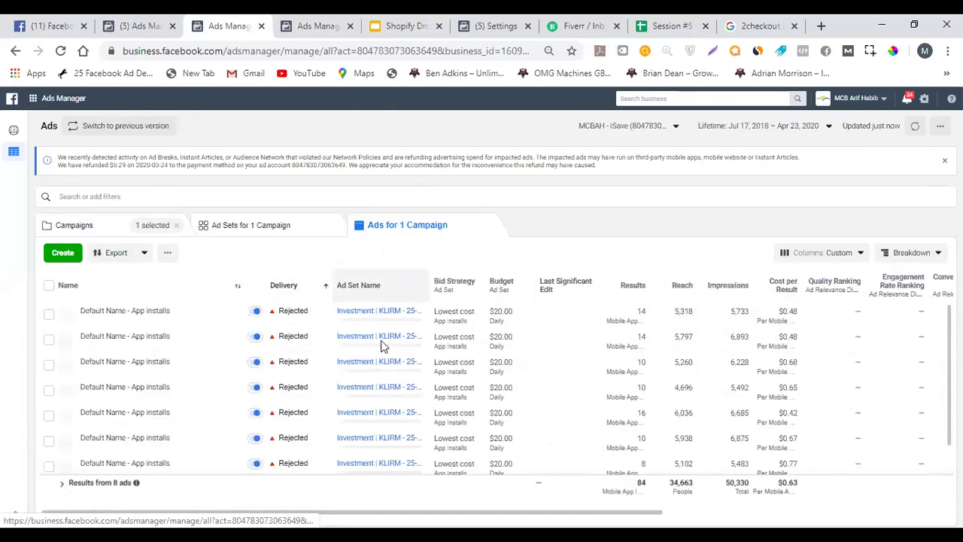
Open the first ad of the list in the editor and examine its Instagram Explore placement preview
click(199, 316)
click(184, 254)
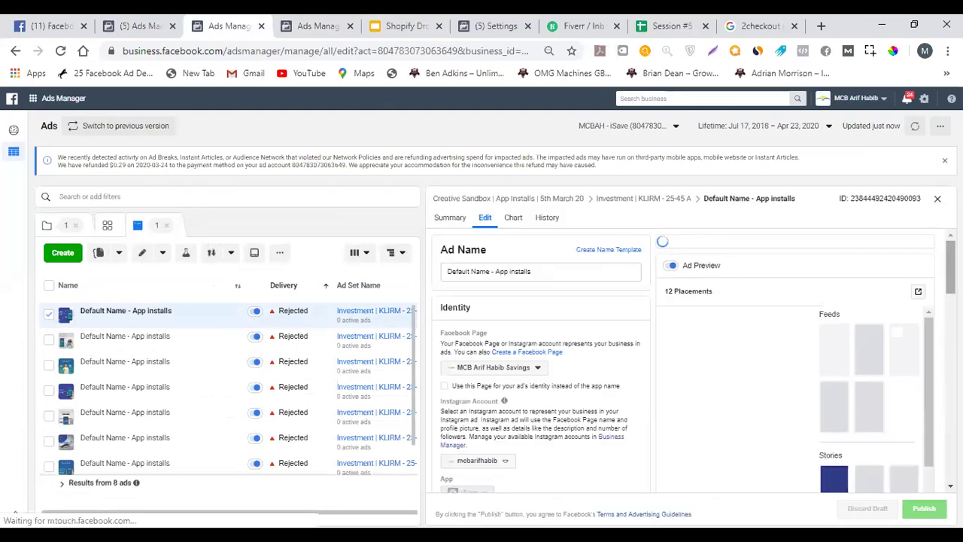
scroll(541, 361, down, 3)
scroll(541, 361, up, 3)
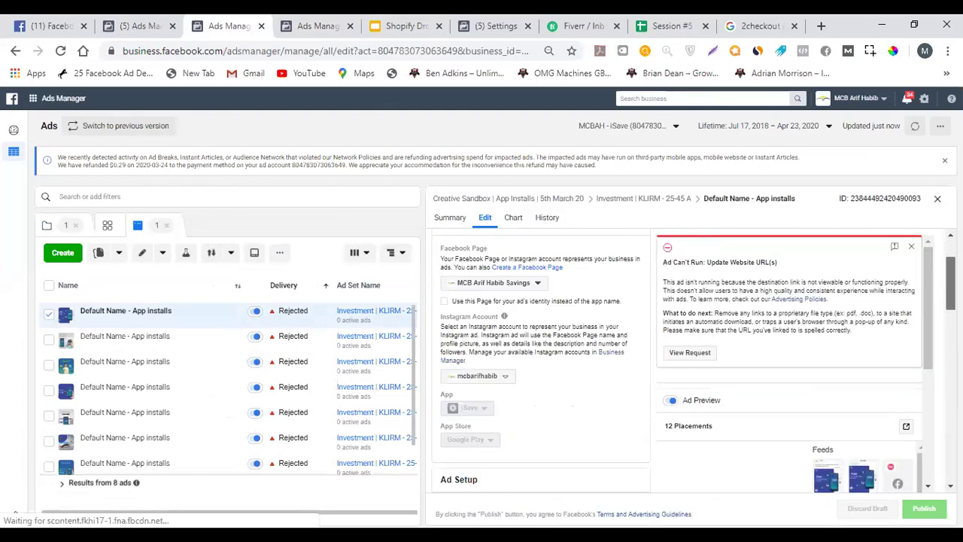
scroll(857, 353, down, 2)
scroll(858, 348, down, 2)
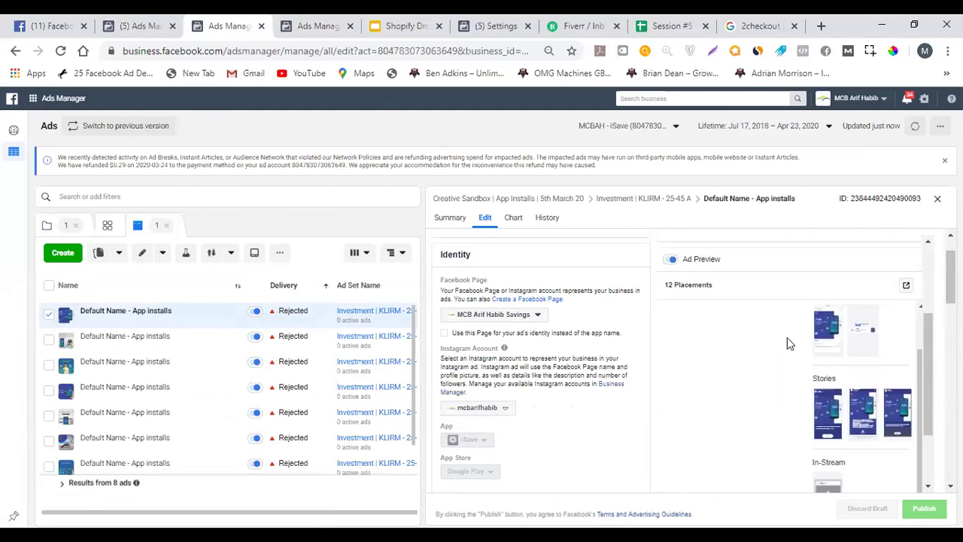
scroll(760, 337, up, 1)
scroll(760, 361, down, 3)
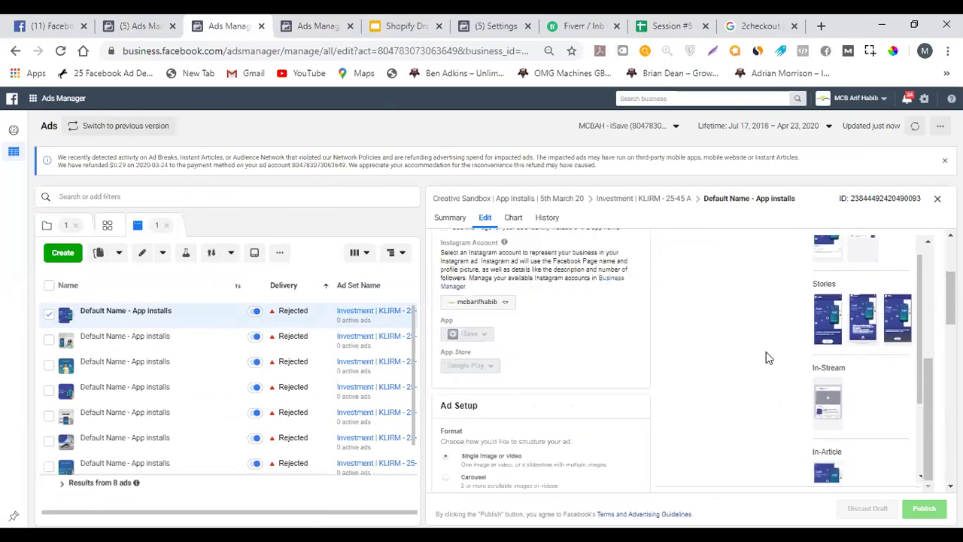
scroll(783, 349, up, 2)
scroll(754, 376, down, 2)
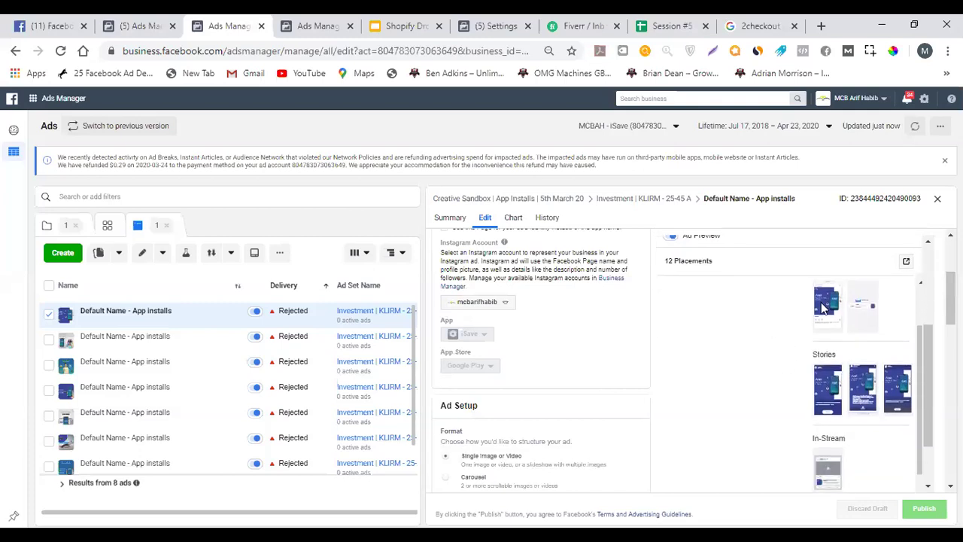
click(828, 304)
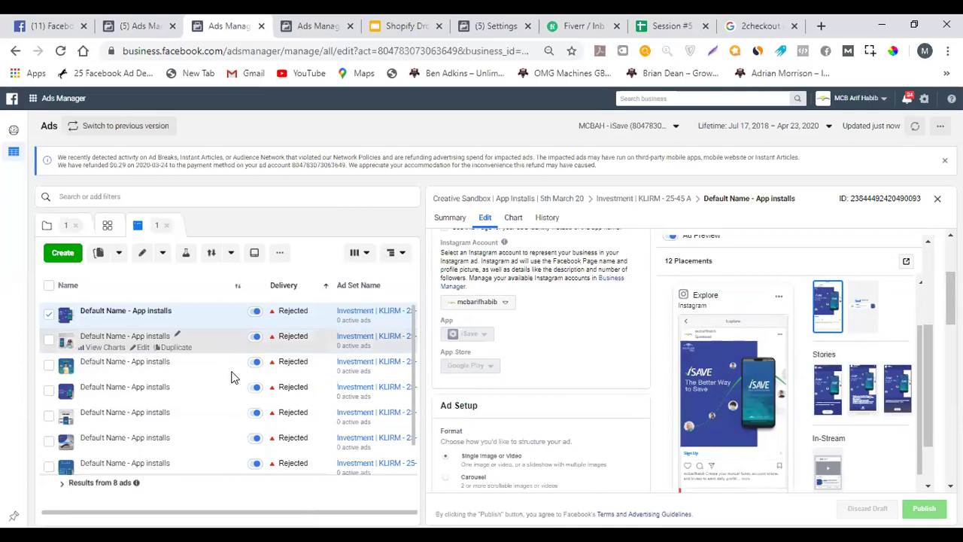
Compare the Instagram Explore previews of the campaign's other ads and close the ad editor
click(226, 340)
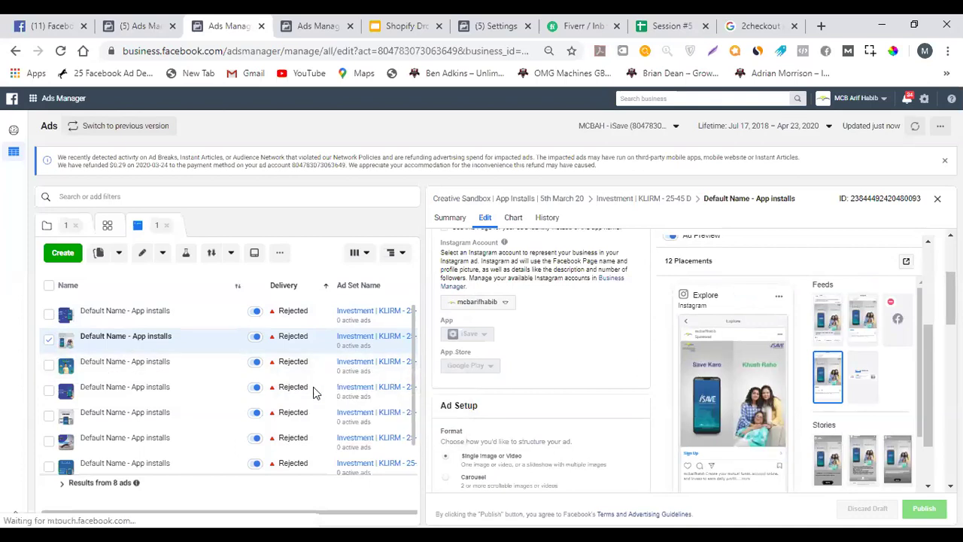
mouse_move(310, 388)
click(278, 351)
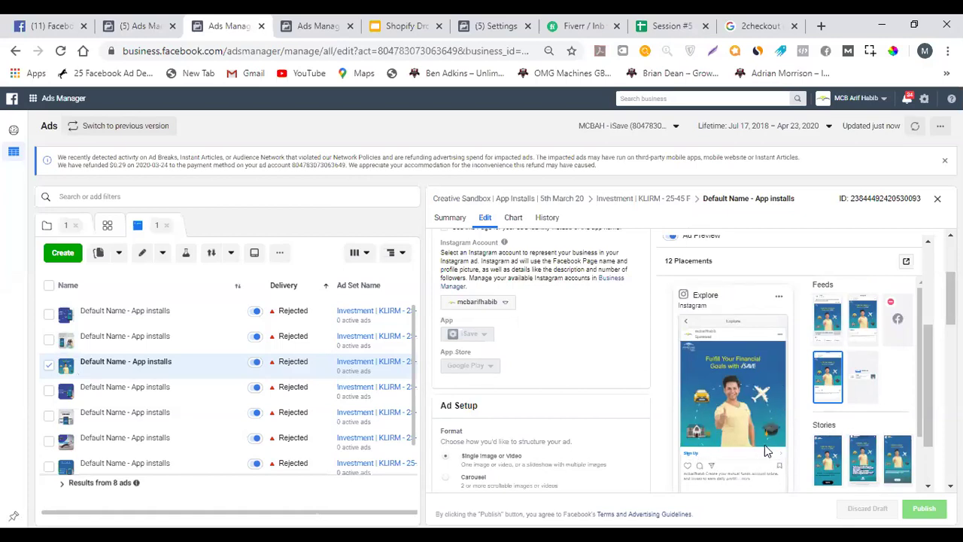
click(223, 394)
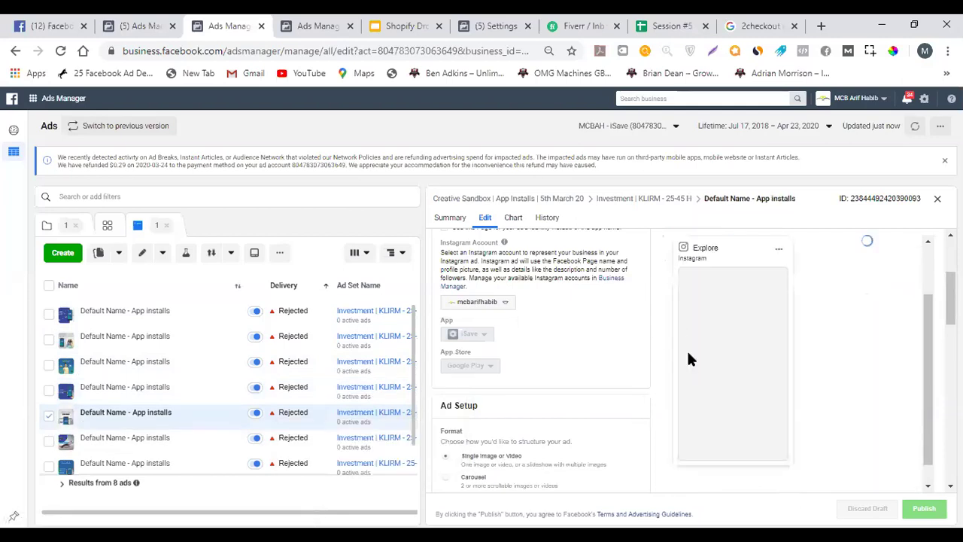
scroll(248, 361, down, 1)
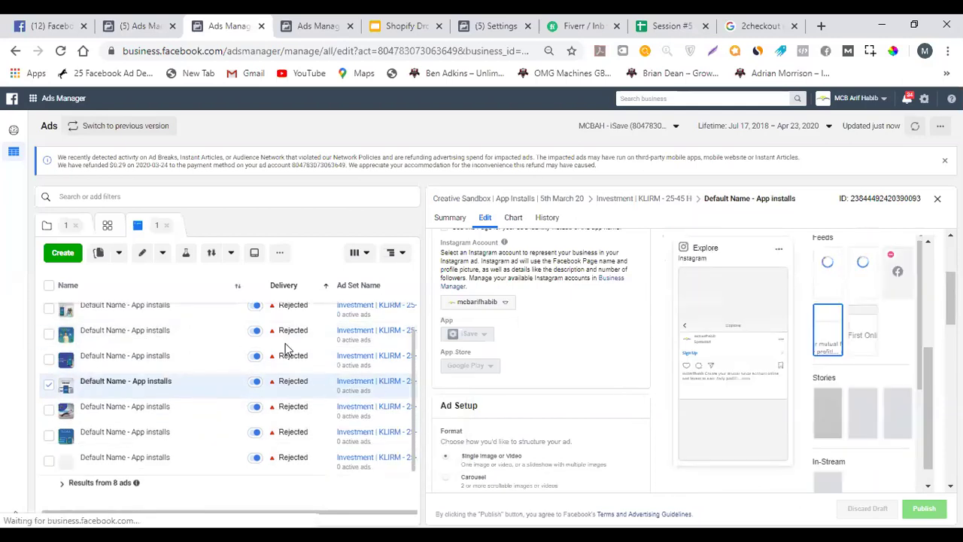
scroll(280, 412, up, 1)
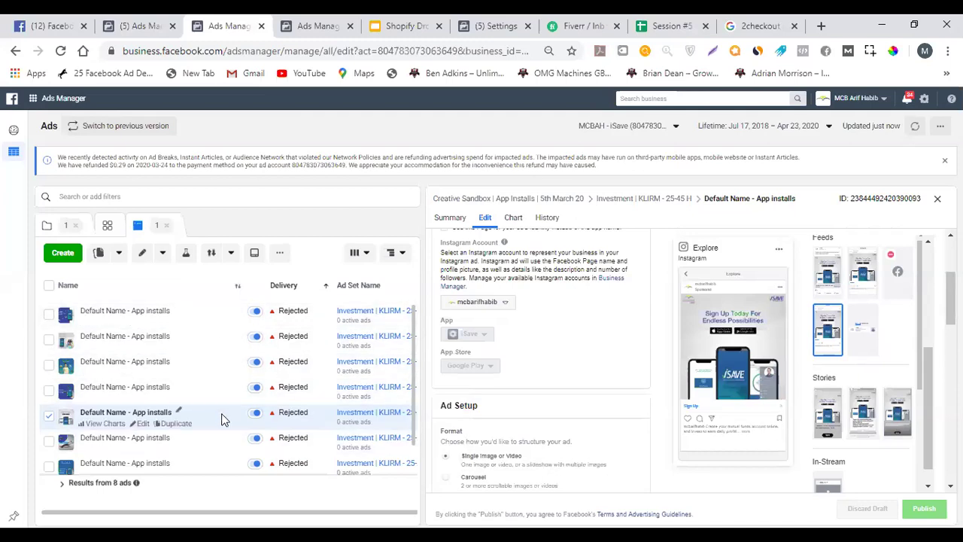
click(234, 336)
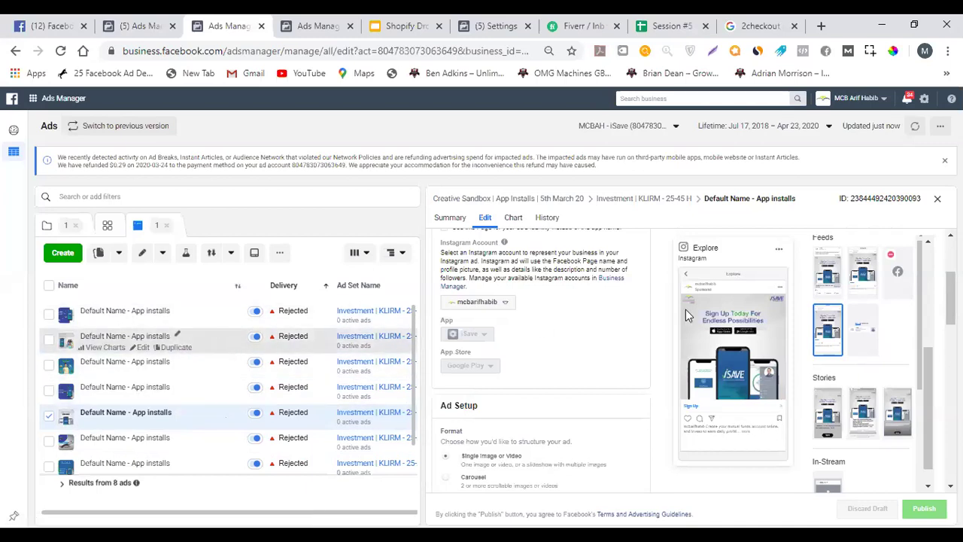
click(937, 199)
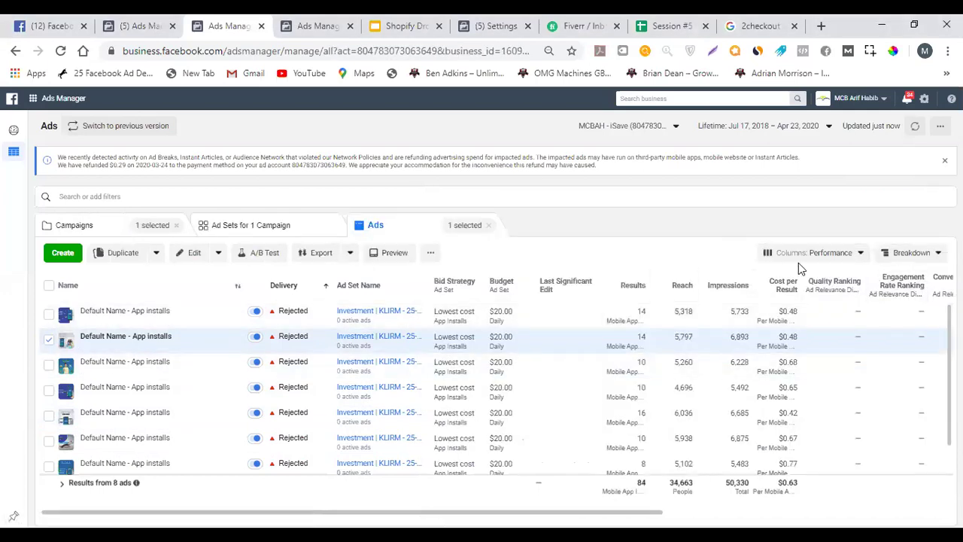
Show the Performance and Clicks columns for the ads and sort them by link click-through rate, highest first
click(798, 263)
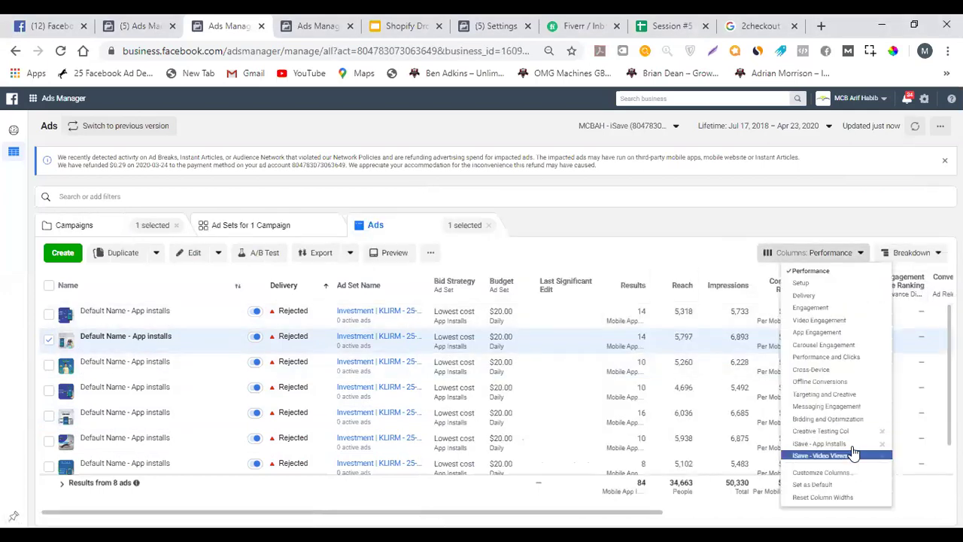
click(861, 360)
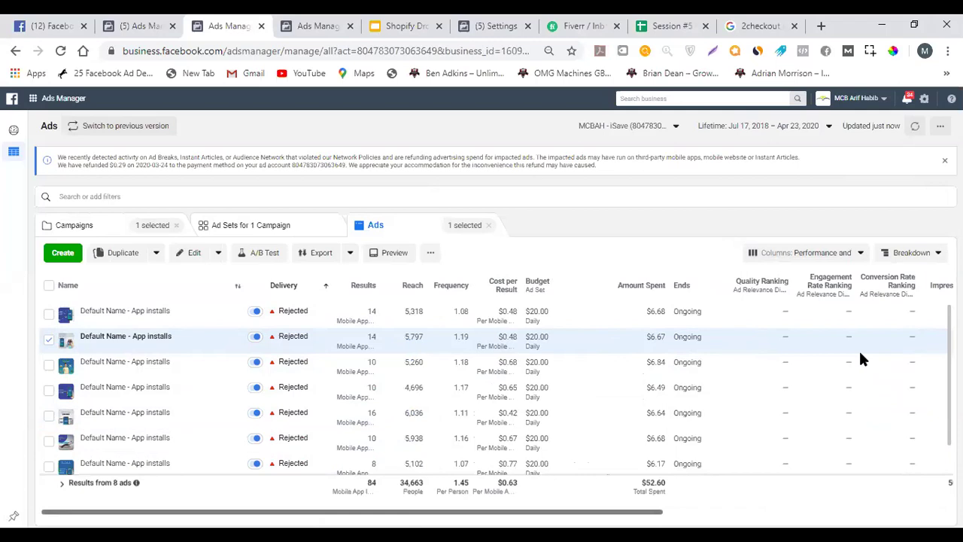
scroll(477, 507, right, 6)
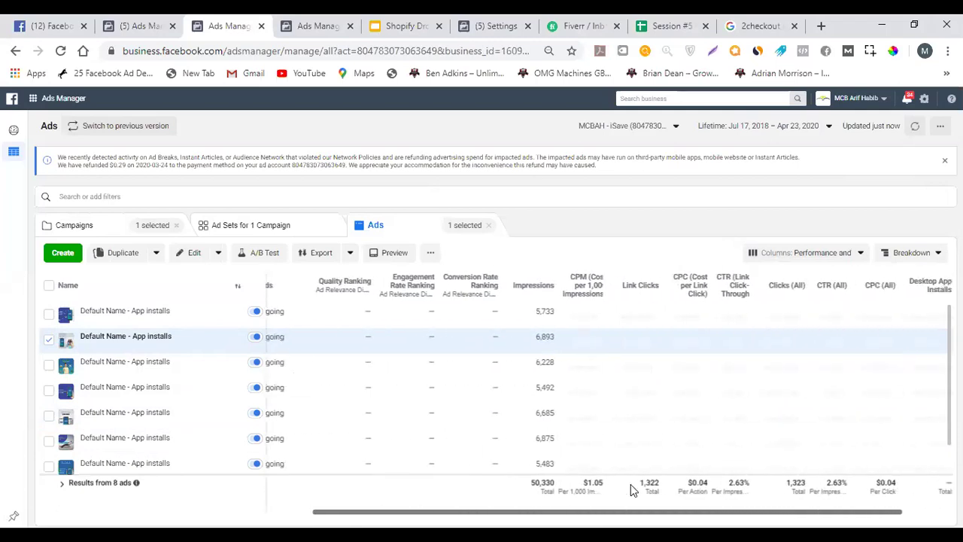
scroll(653, 487, right, 1)
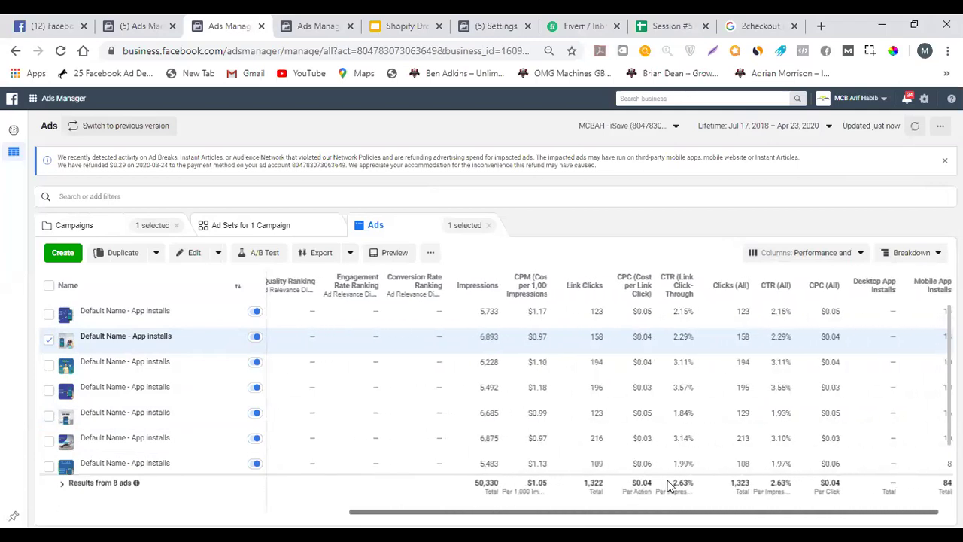
click(679, 291)
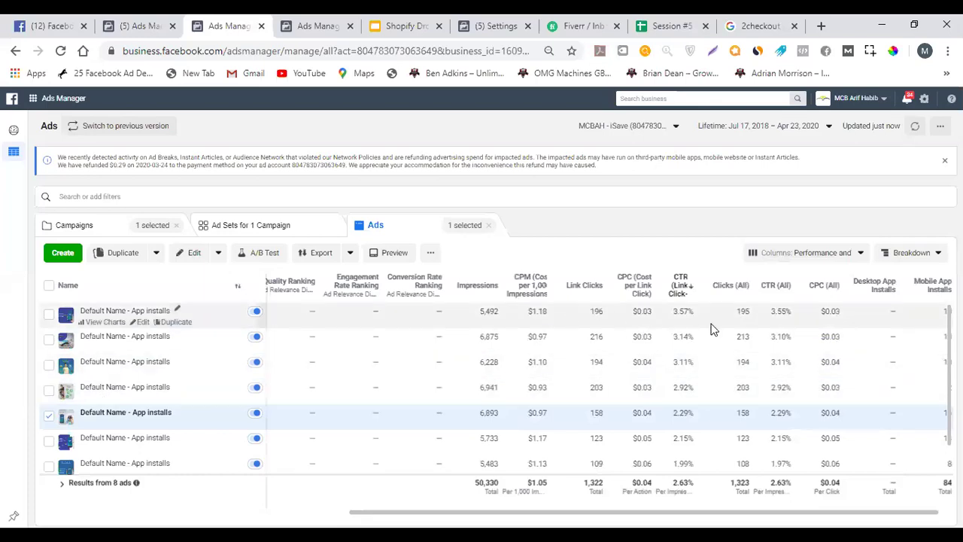
Examine the preview of the ad with the highest link click-through rate in the editor, and close the editor
click(716, 312)
click(190, 253)
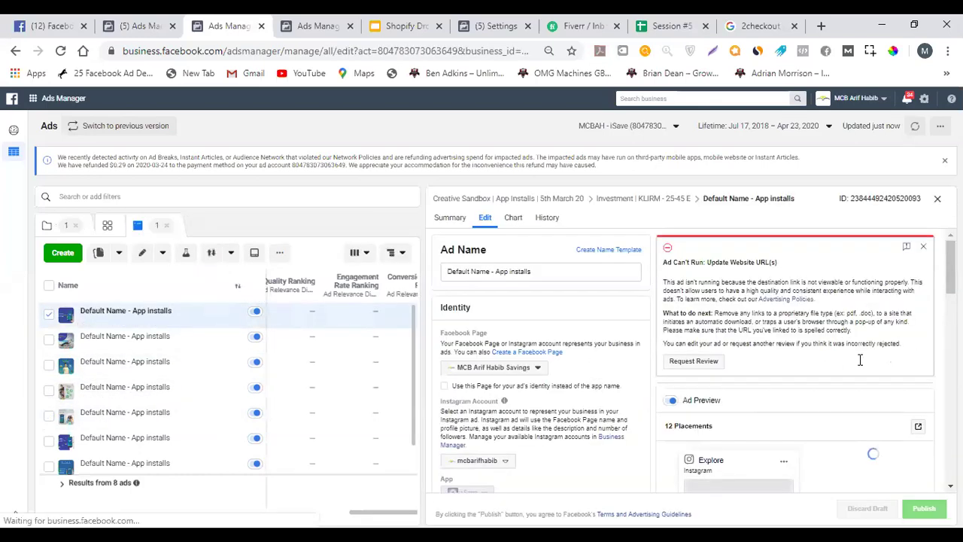
scroll(865, 347, down, 3)
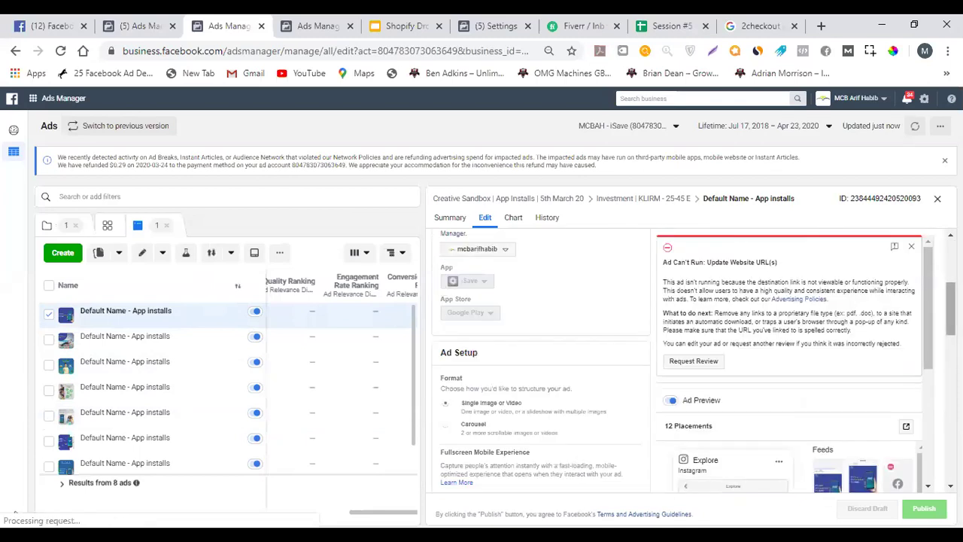
scroll(542, 376, down, 2)
scroll(710, 348, down, 3)
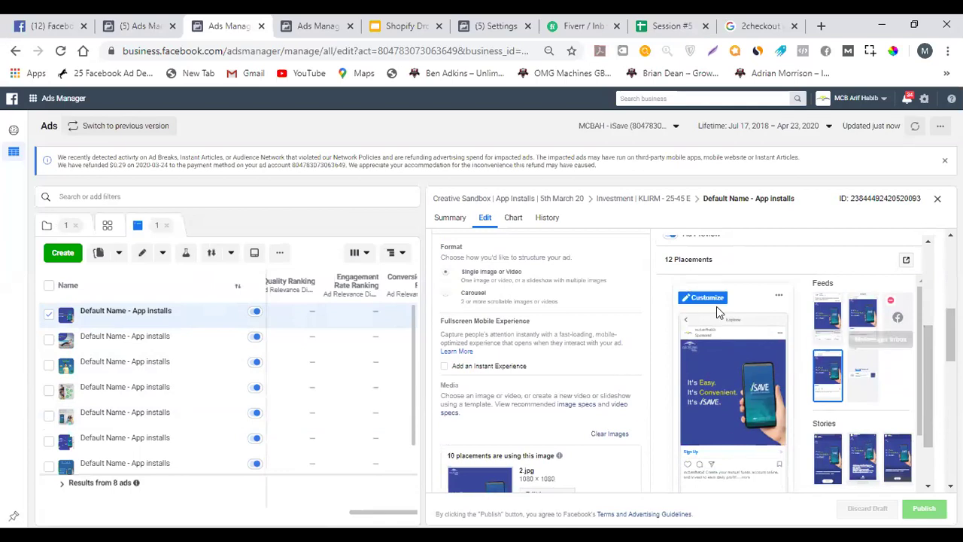
click(938, 199)
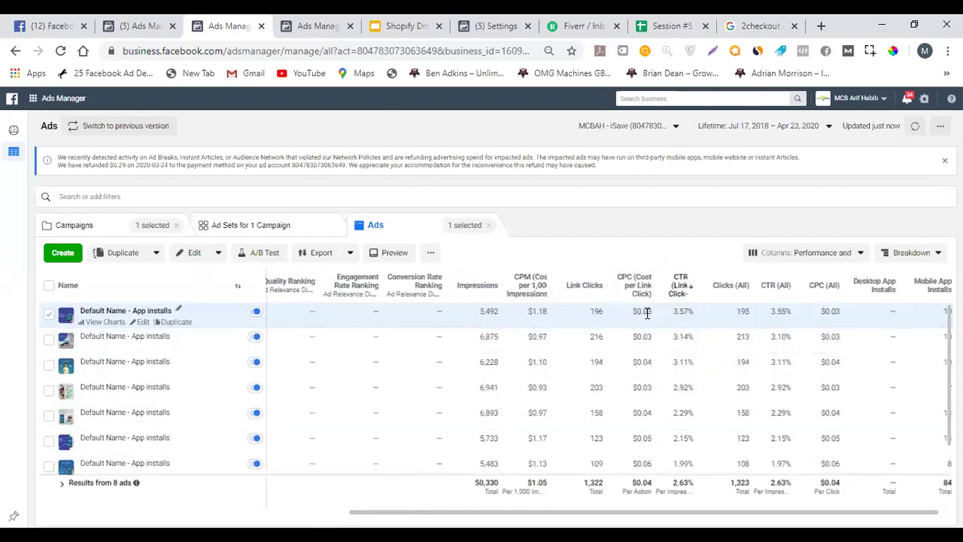
Sort the ads by link clicks, highest first, select the leading ad and compare cost per click and click-through rates
double_click(647, 310)
click(591, 292)
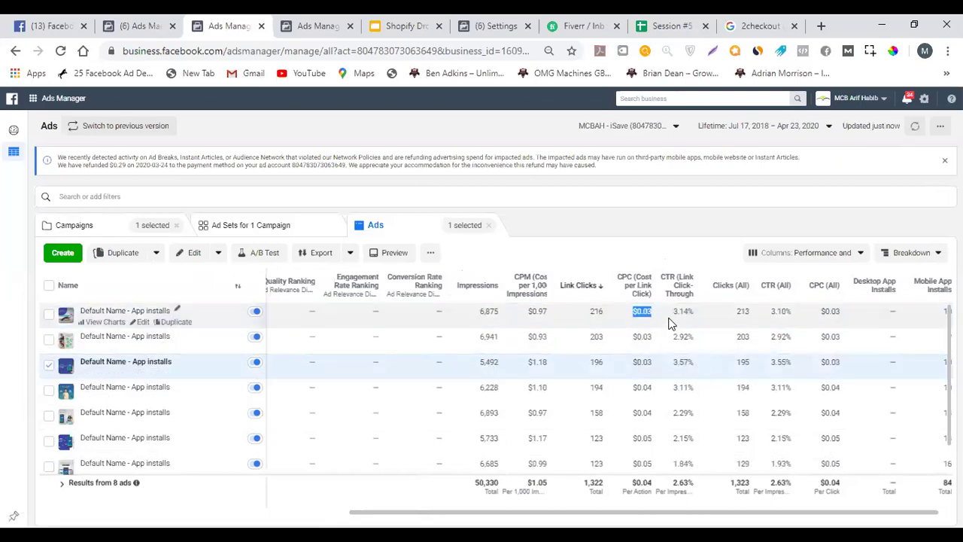
click(658, 310)
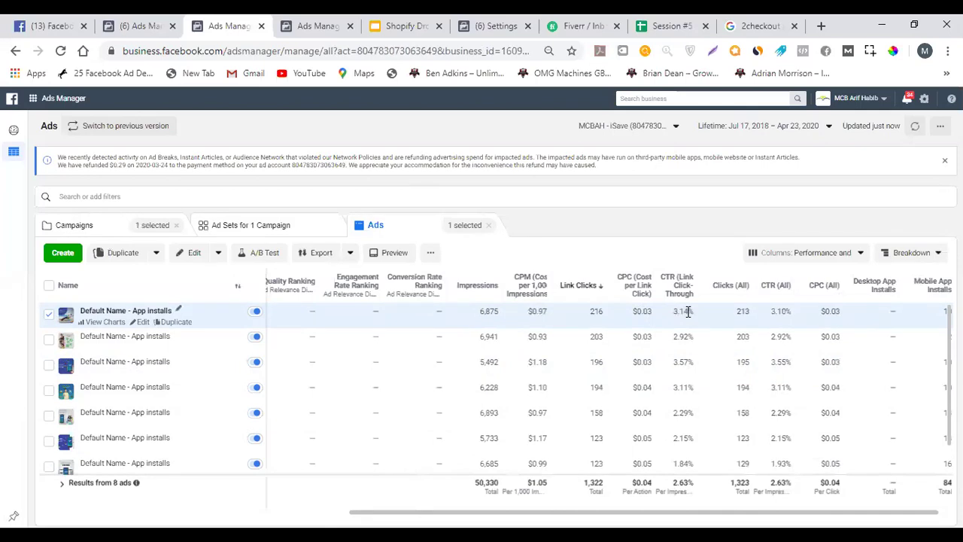
scroll(701, 404, down, 1)
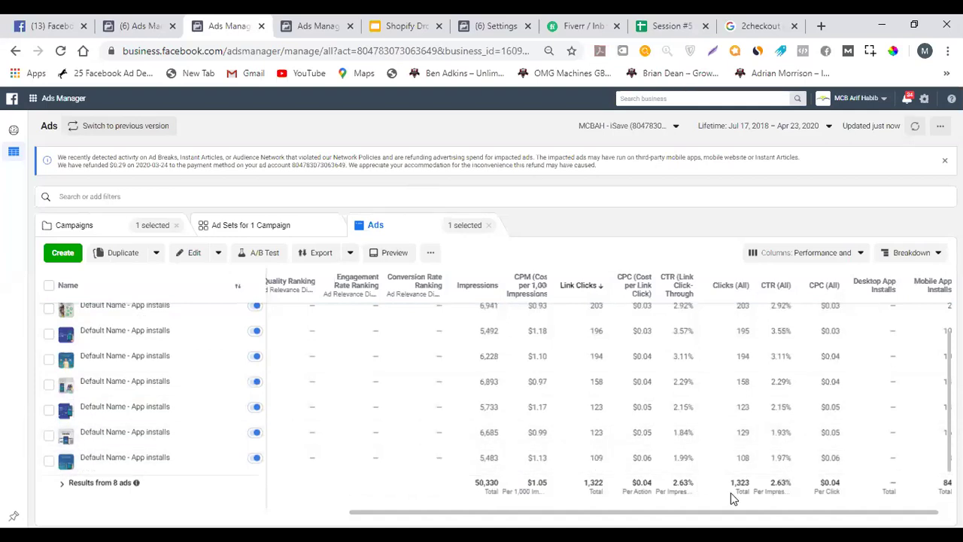
Compare the results, cost per result and amount spent of the campaign's ads
drag(665, 512, 565, 508)
scroll(566, 509, left, 5)
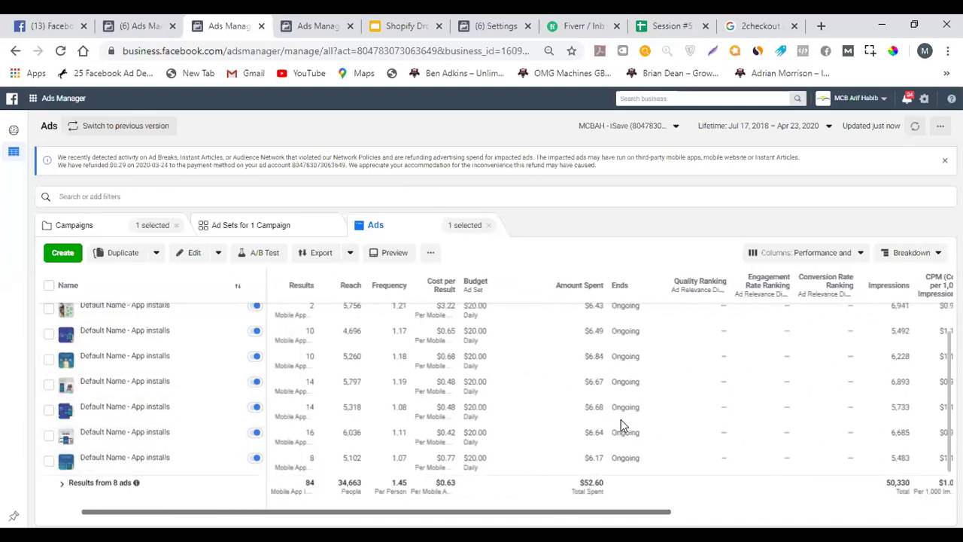
scroll(611, 361, up, 1)
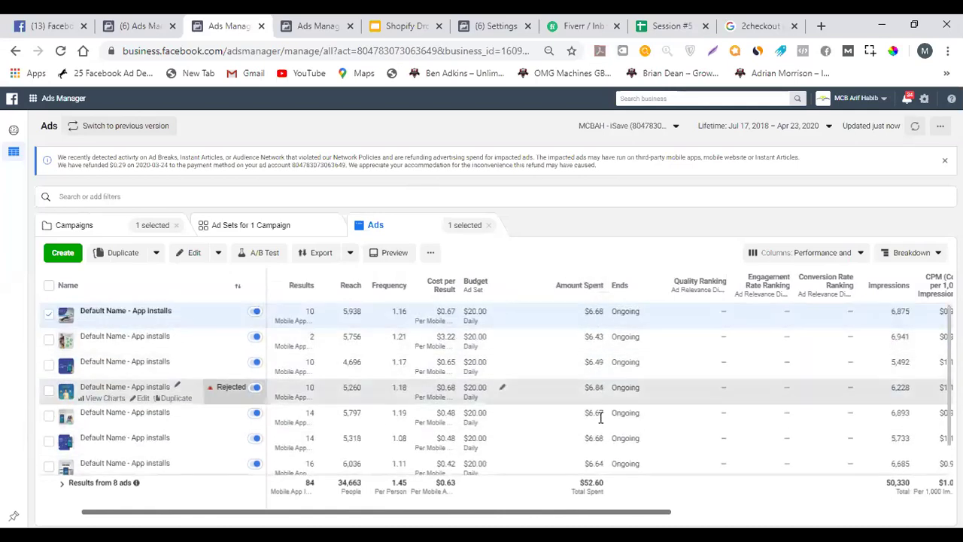
scroll(608, 363, down, 1)
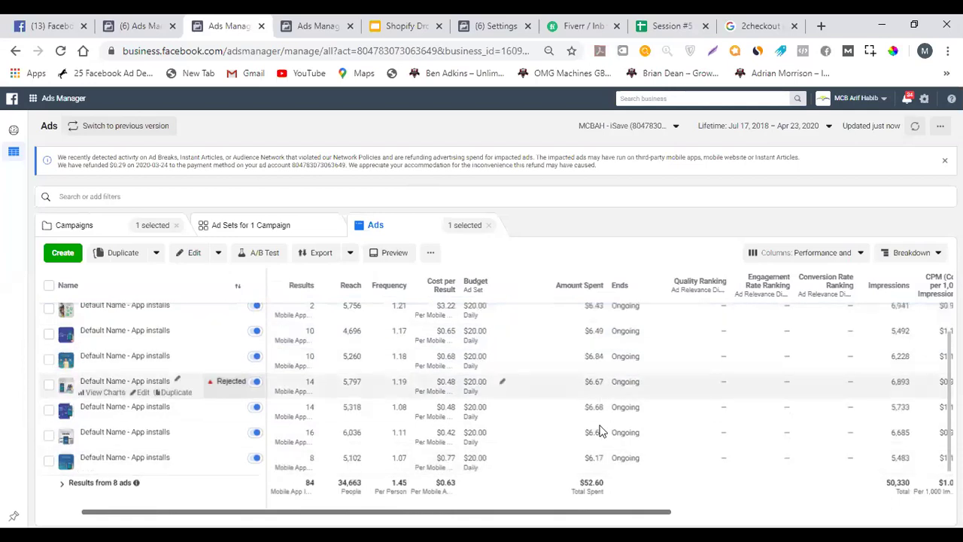
scroll(606, 421, up, 1)
scroll(614, 403, down, 1)
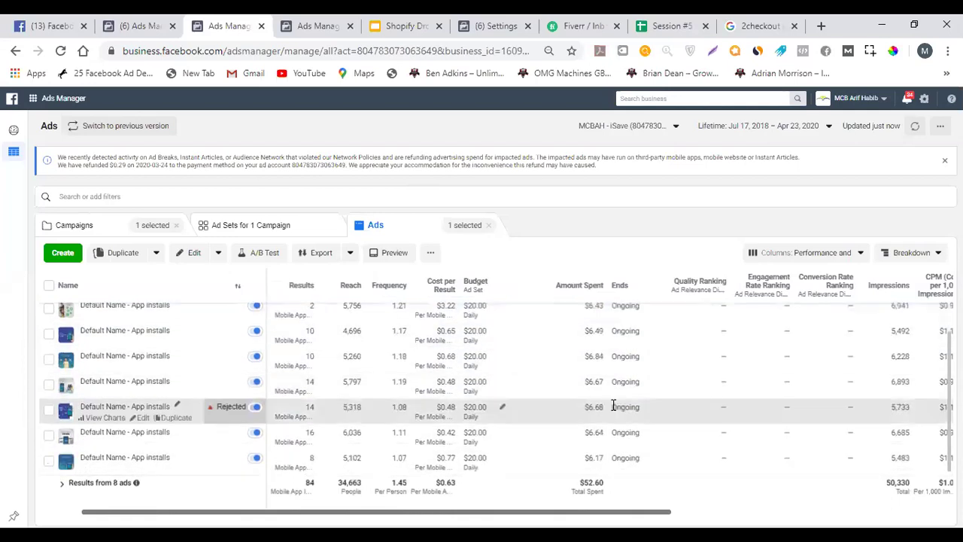
Compare the leading ad's link clicks, cost per link click and link click-through rate with those of the other ads
scroll(613, 406, up, 1)
drag(653, 511, 933, 482)
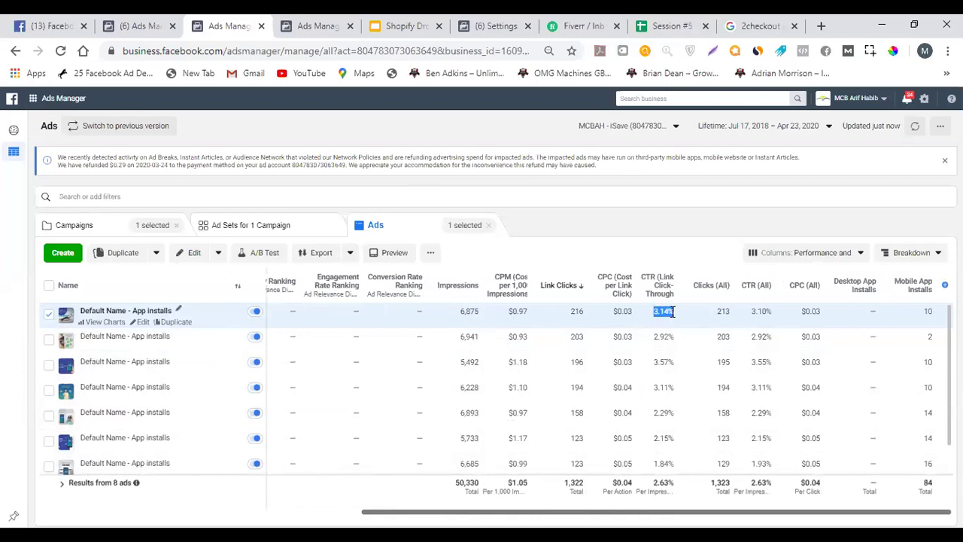
click(574, 314)
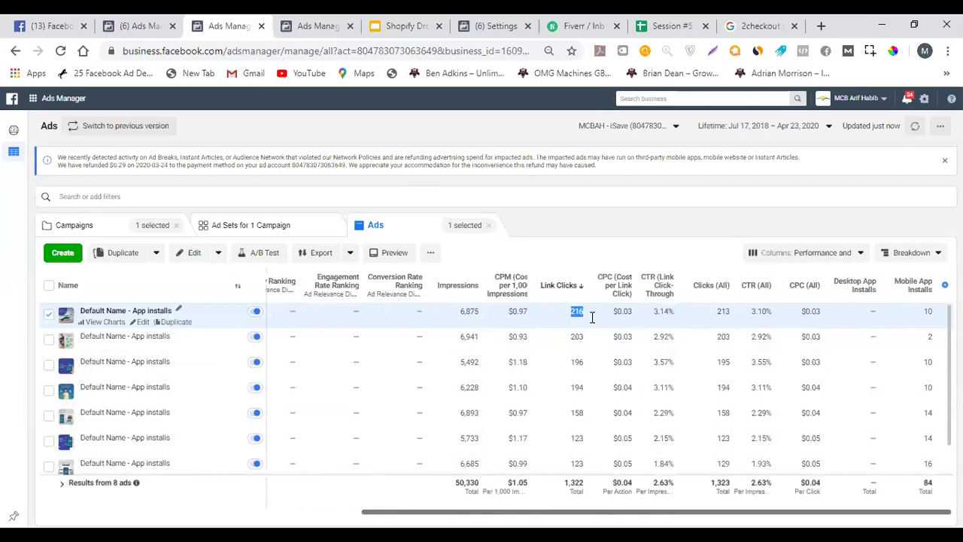
double_click(623, 313)
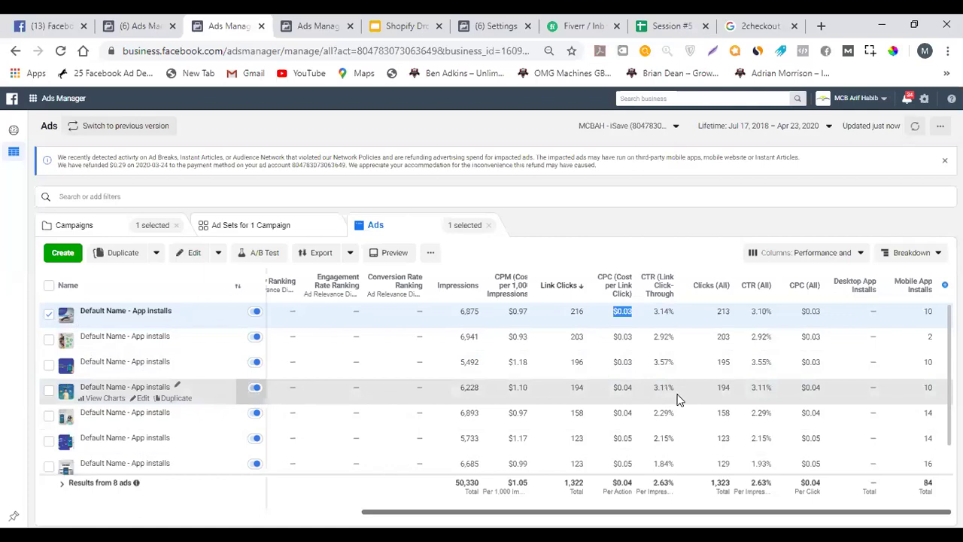
drag(681, 388, 452, 320)
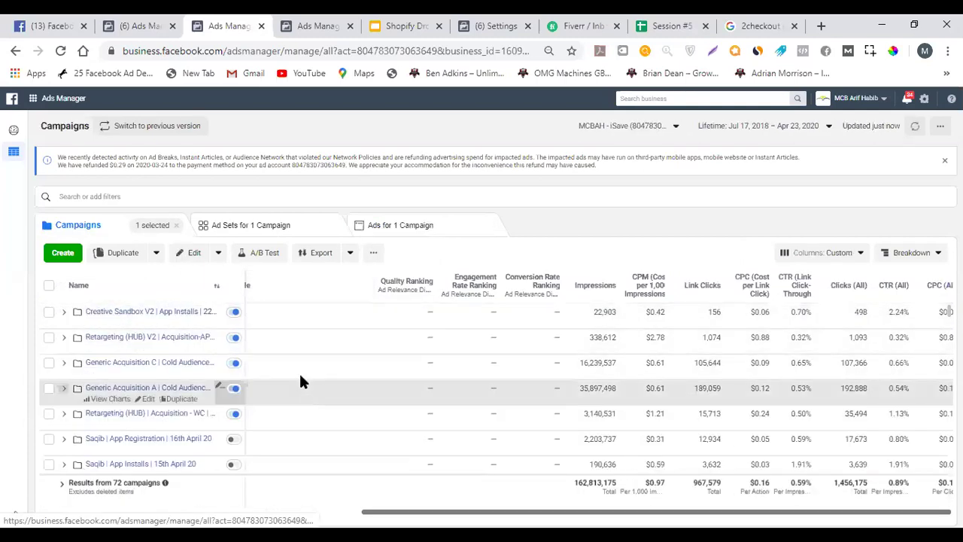
Open the Generic Acquisition A campaign and examine the ads in its Current Events | KLIRM - 25-45 ad set
scroll(292, 374, down, 3)
scroll(292, 383, up, 3)
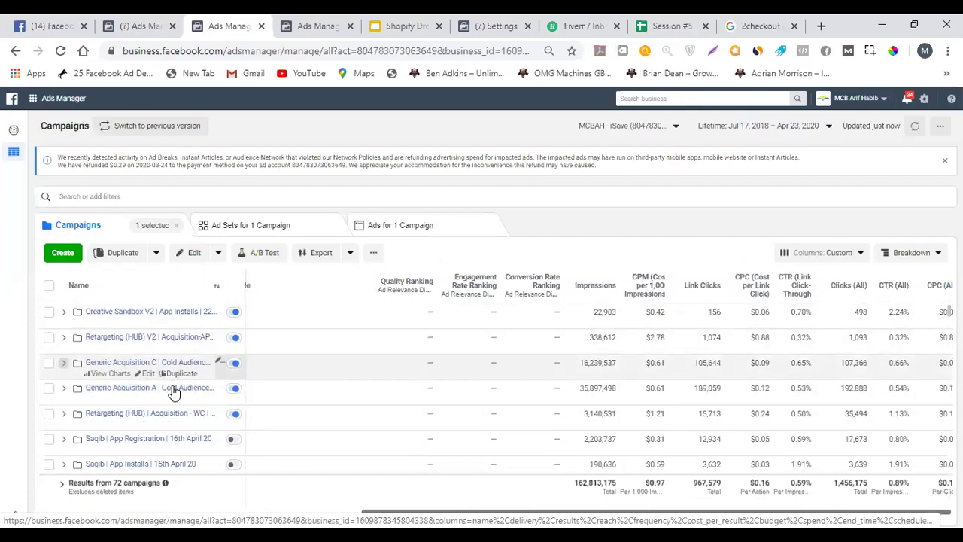
click(92, 389)
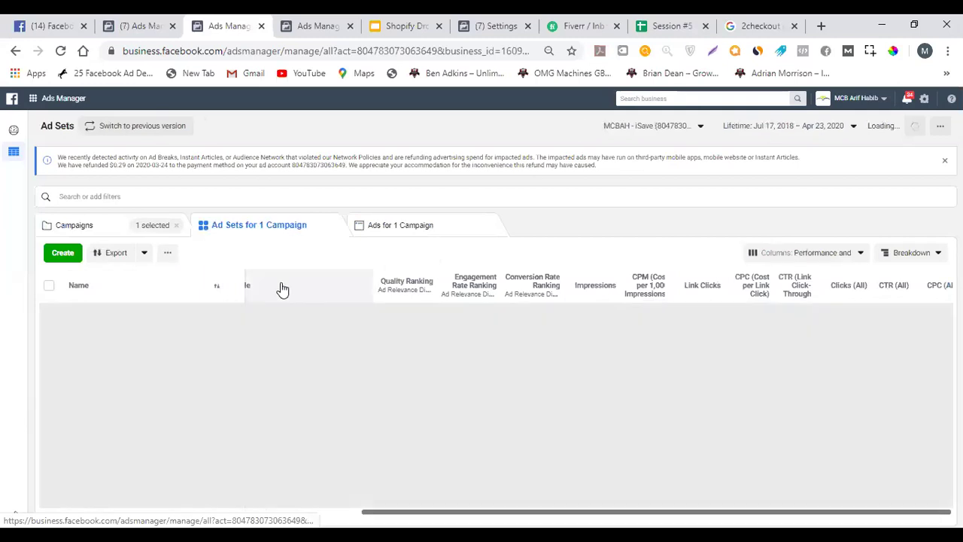
click(435, 231)
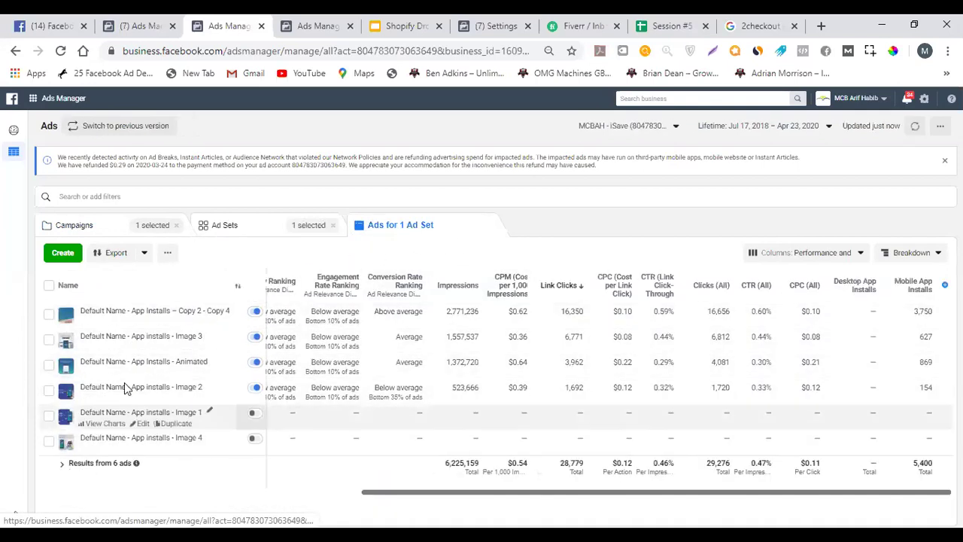
Return to the campaign's ad sets, and switch to the Shopify Dropshipping presentation in Google Slides
click(343, 221)
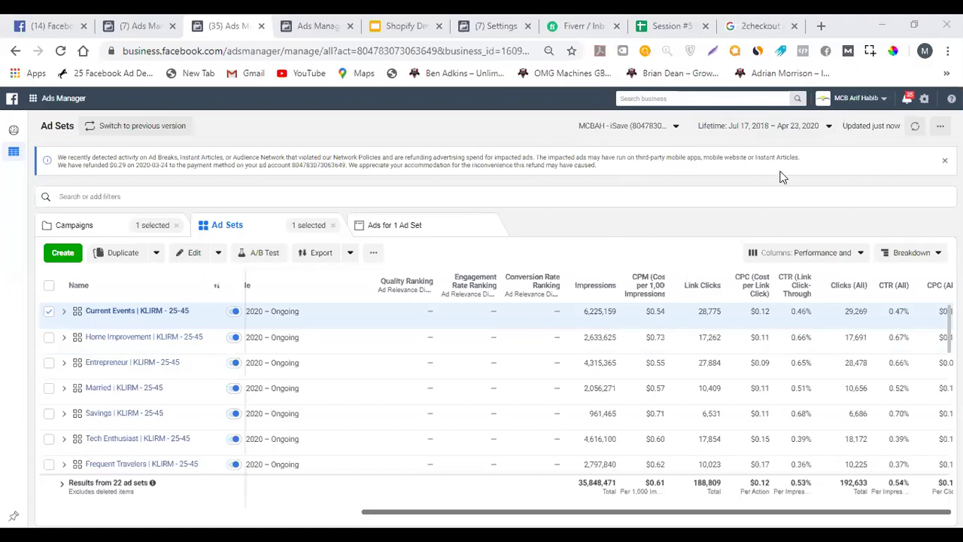
click(385, 23)
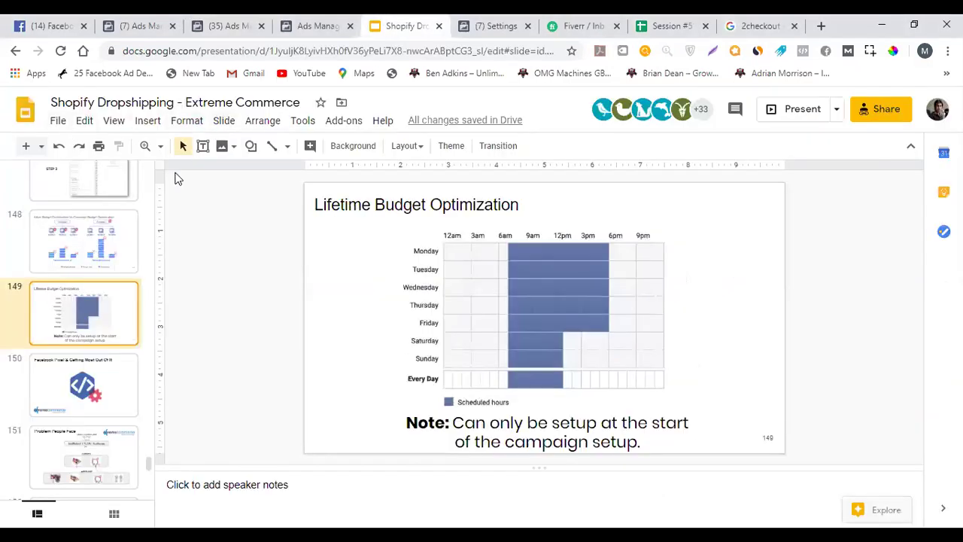